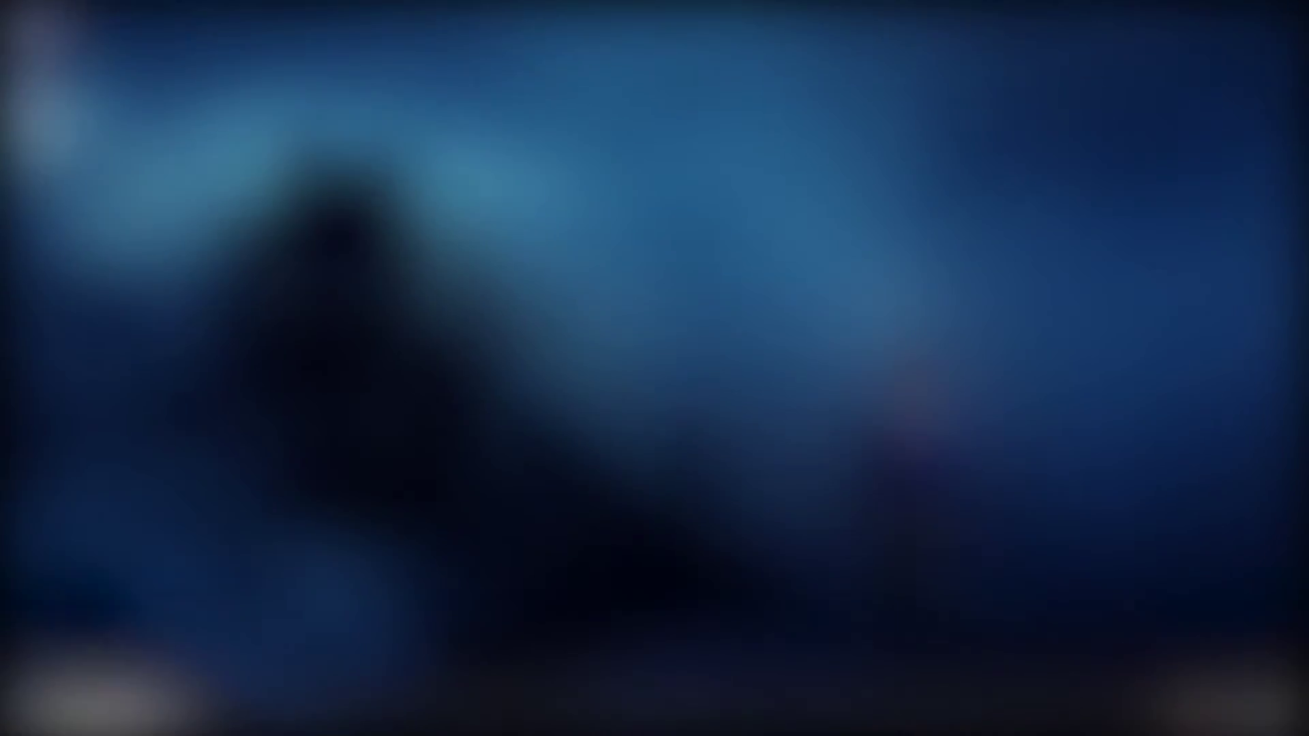
# Launch Photoshop CS6 from the Start menu and bring the photo folder forward
pyautogui.click(12, 726)
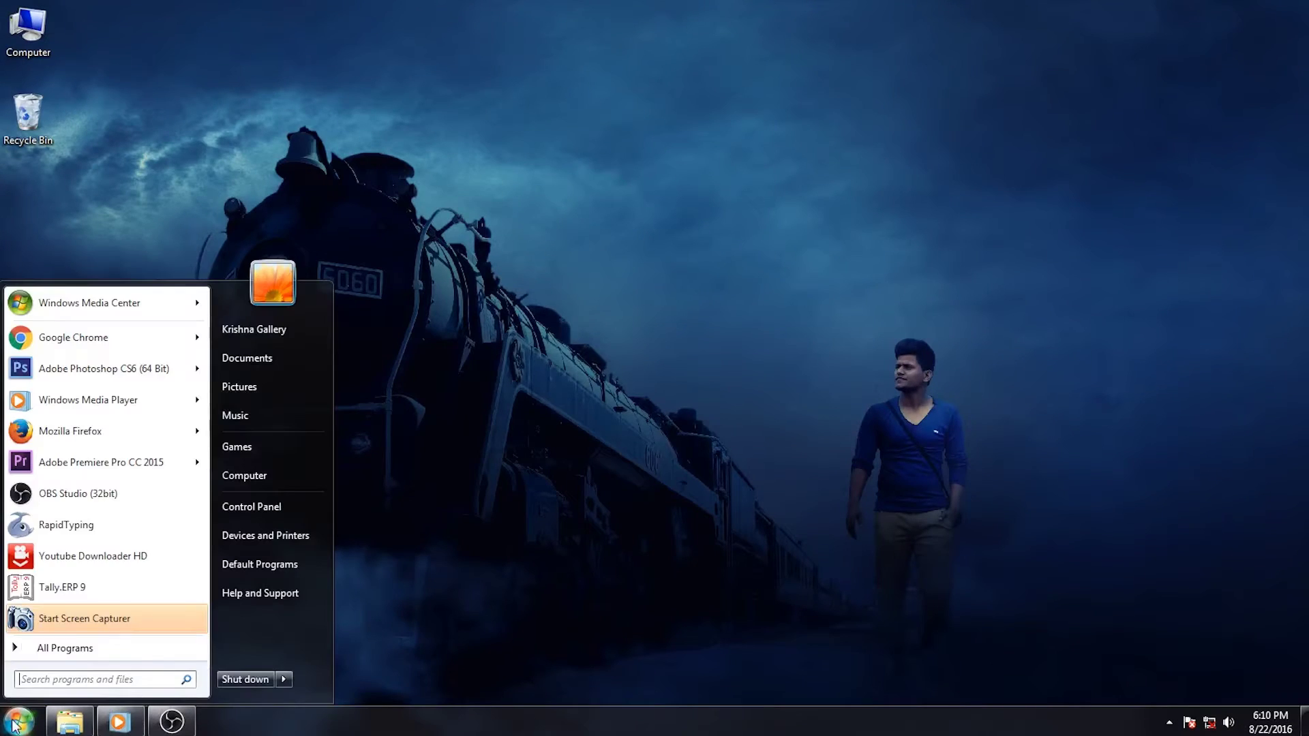
pyautogui.click(229, 374)
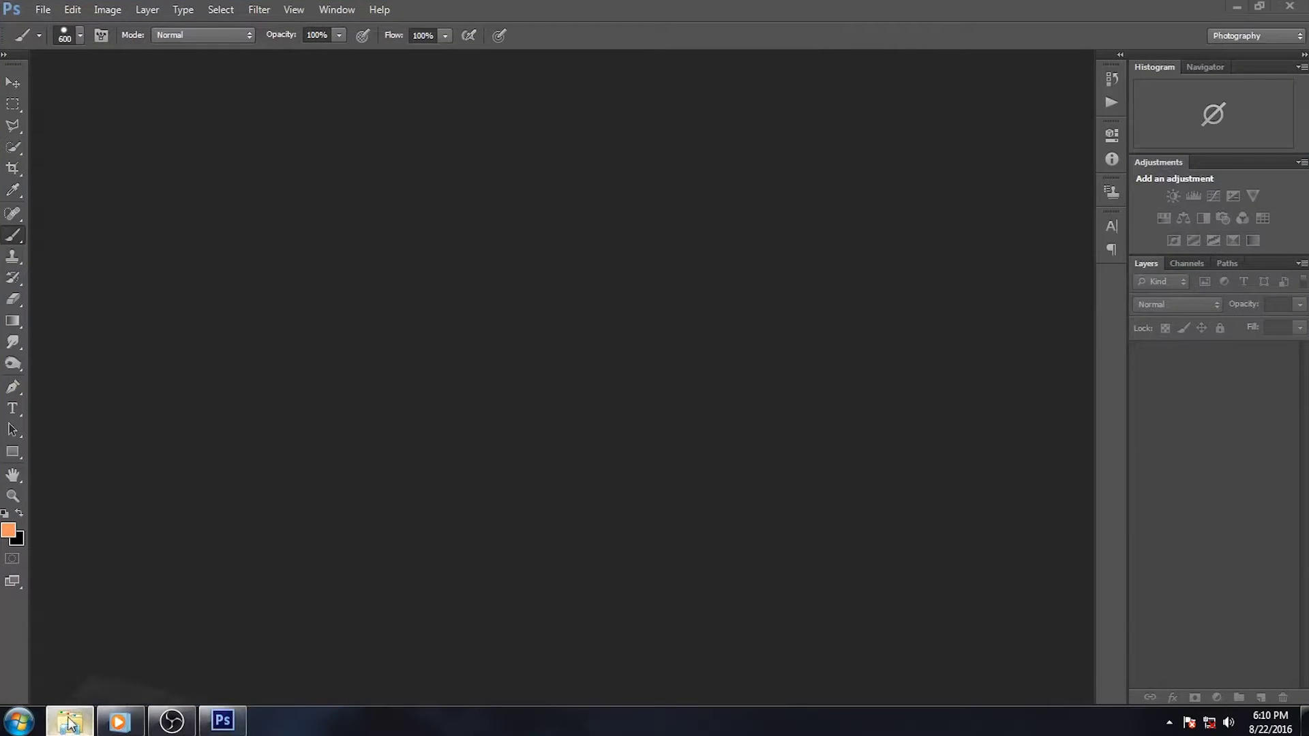
pyautogui.click(69, 721)
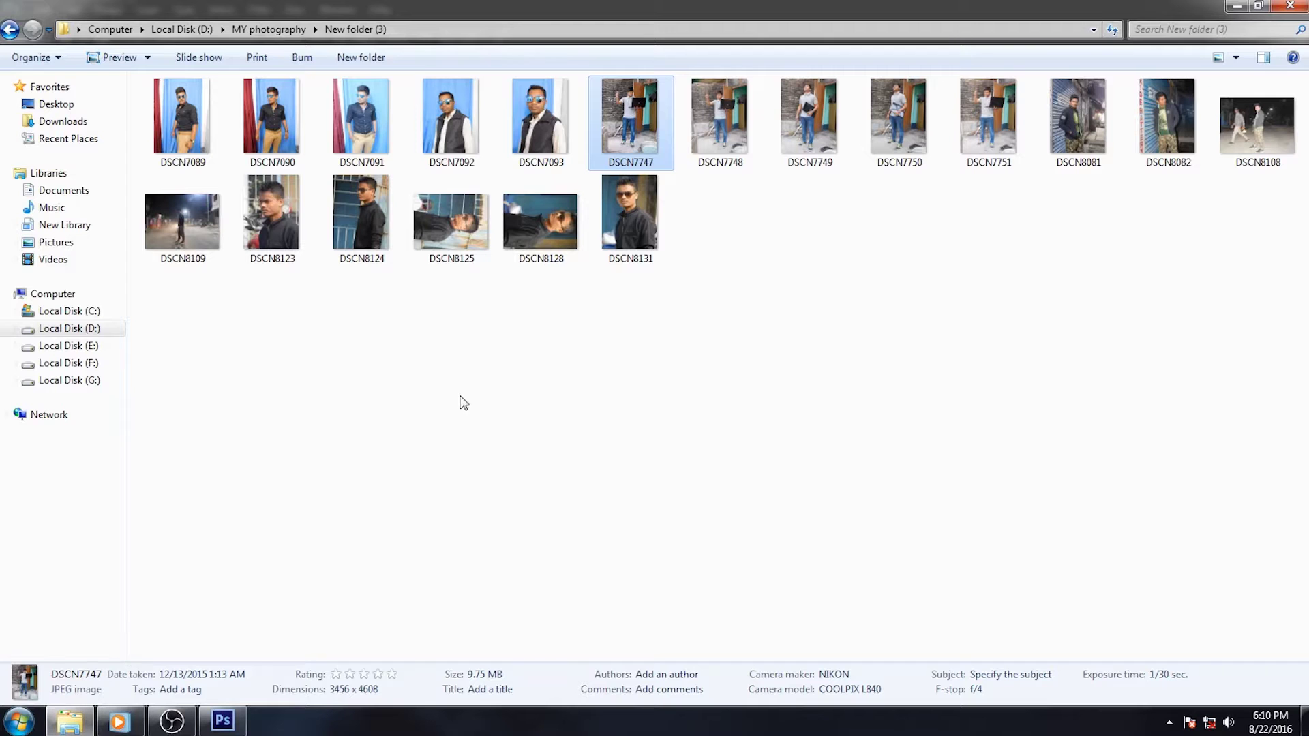
# Preview photo DSCN7747 full size, then open it with Photoshop CS6
pyautogui.rightClick(619, 129)
pyautogui.click(662, 141)
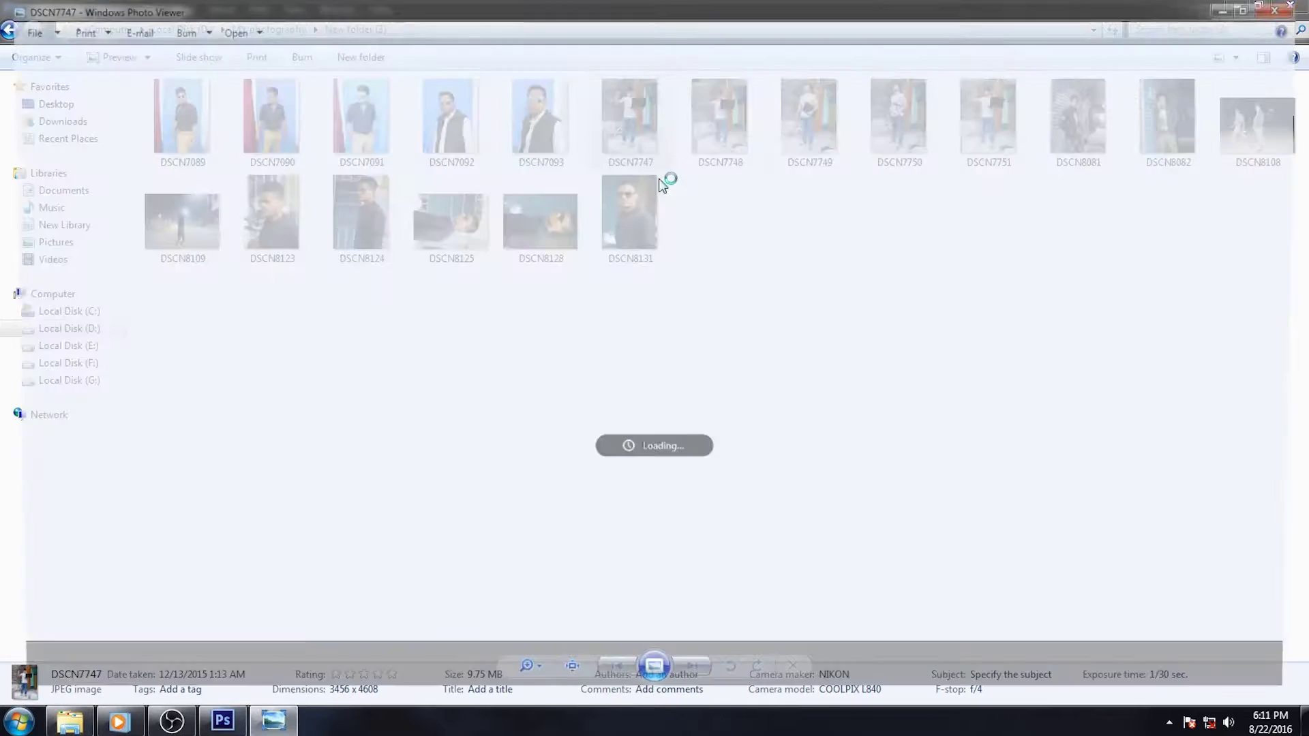
pyautogui.scroll(3, 669, 269)
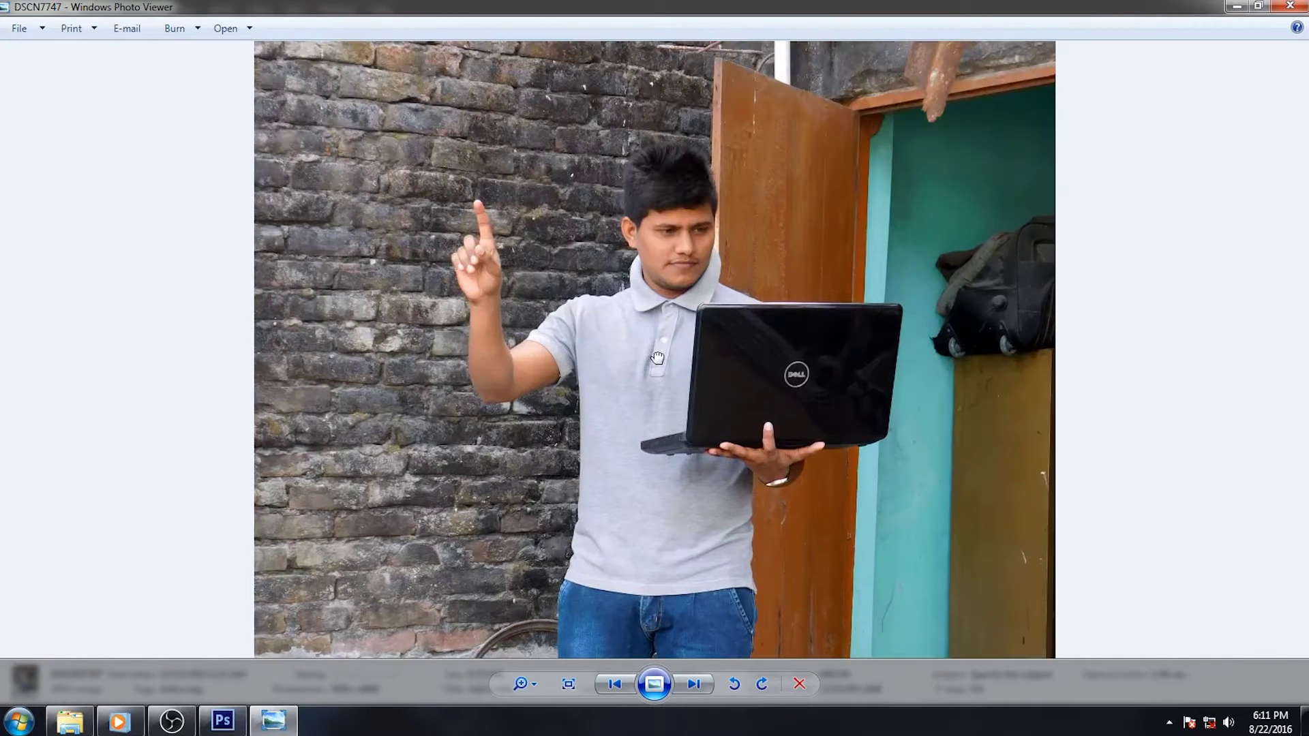
pyautogui.click(1290, 6)
pyautogui.rightClick(636, 137)
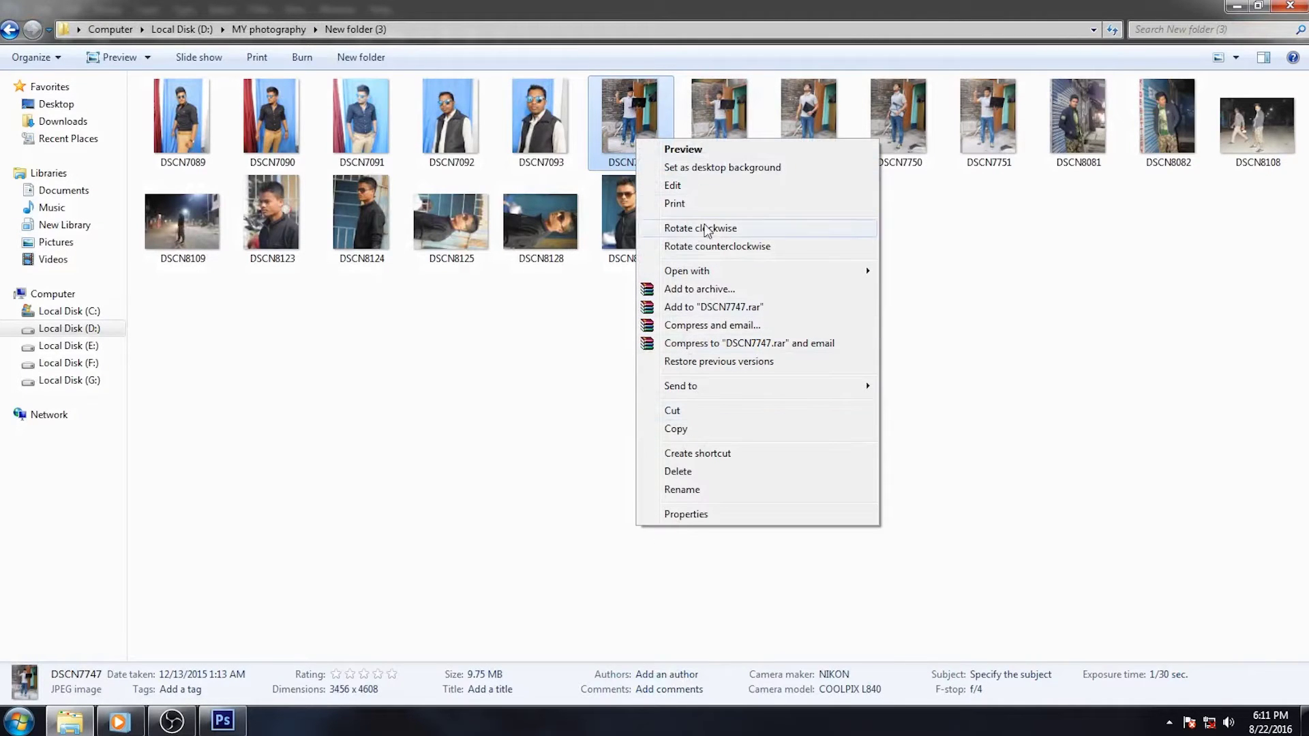
pyautogui.click(927, 271)
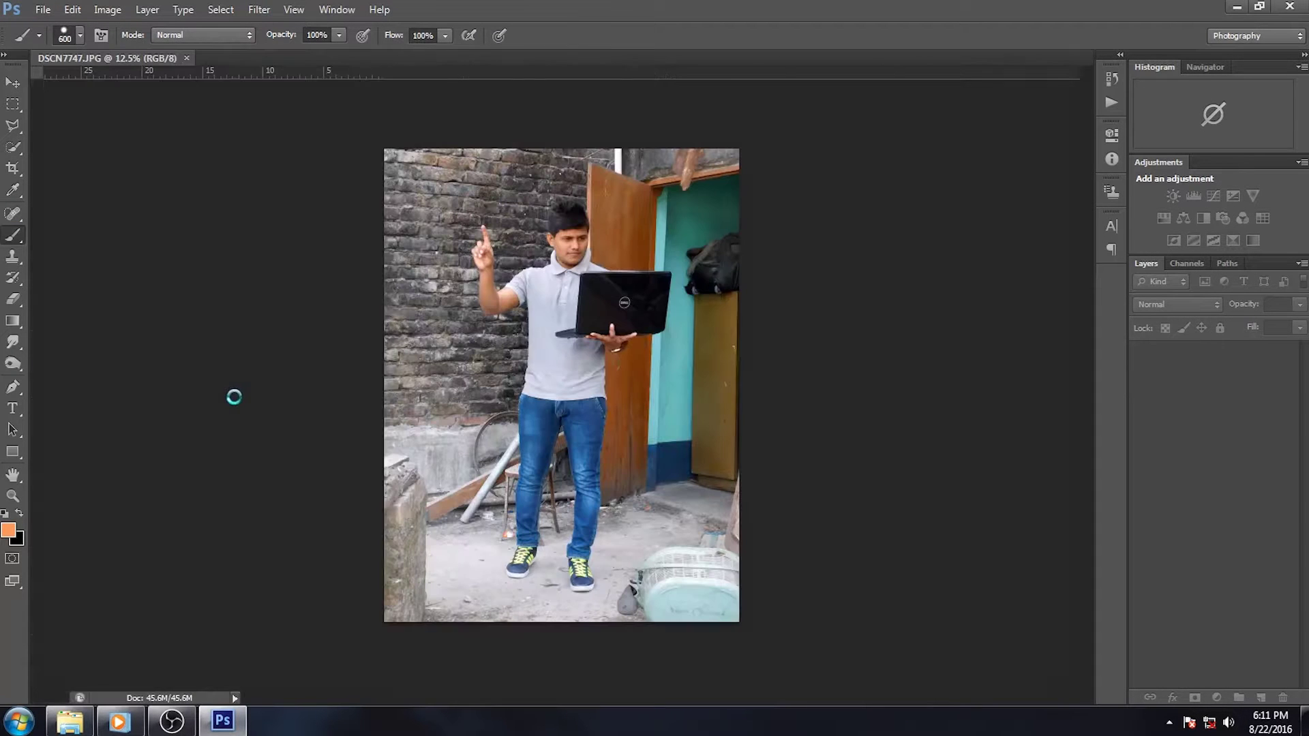
# Select the Pen tool and zoom to 100% on the man's arm
pyautogui.click(12, 387)
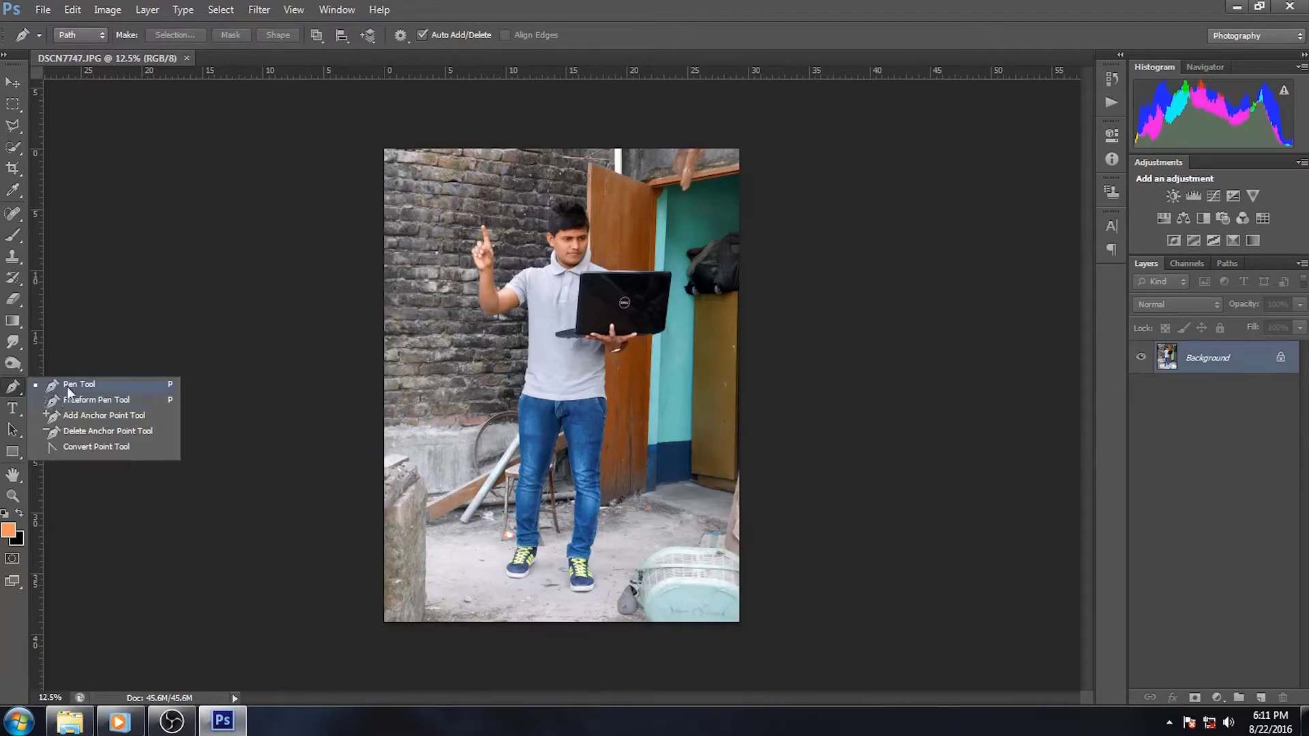
pyautogui.click(67, 383)
pyautogui.hotkey('ctrl', '+')
pyautogui.hotkey('ctrl', '+')
pyautogui.hotkey('ctrl', '+')
pyautogui.hotkey('ctrl', '+')
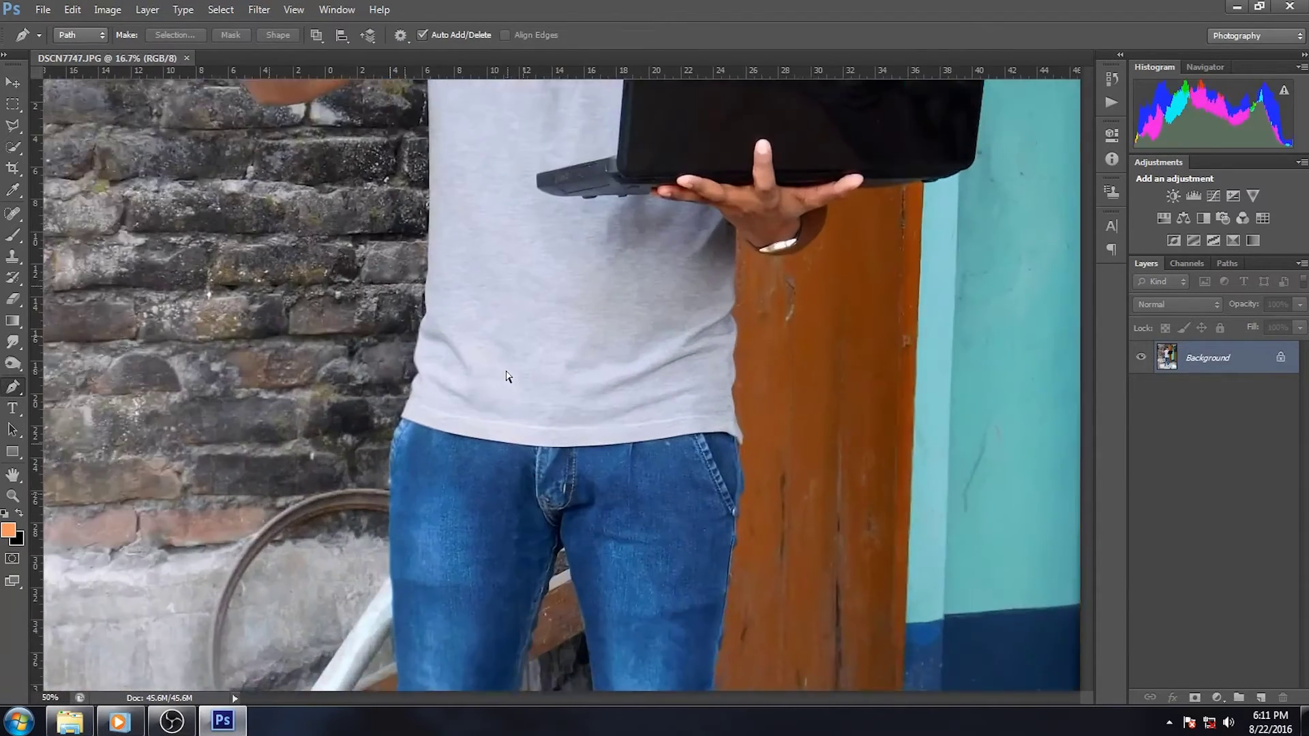
pyautogui.moveTo(336, 189); pyautogui.dragTo(493, 632)
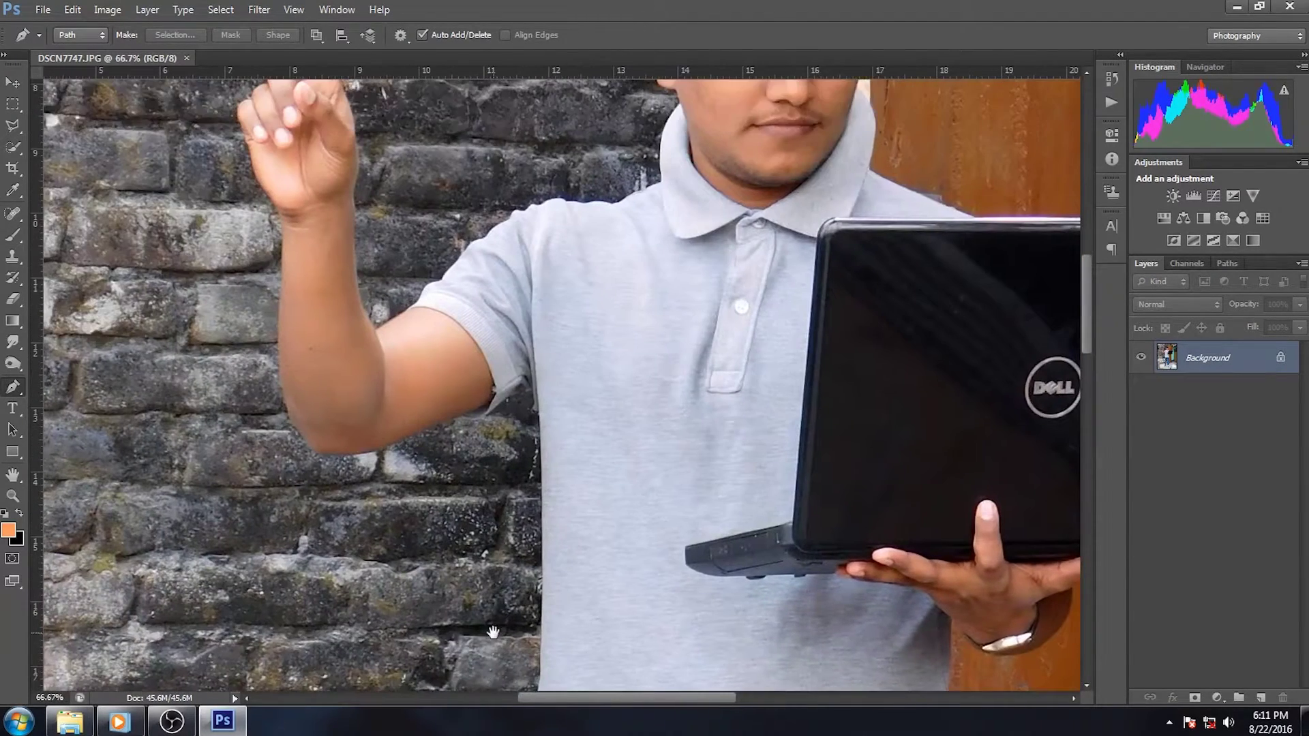
pyautogui.hotkey('ctrl', '+')
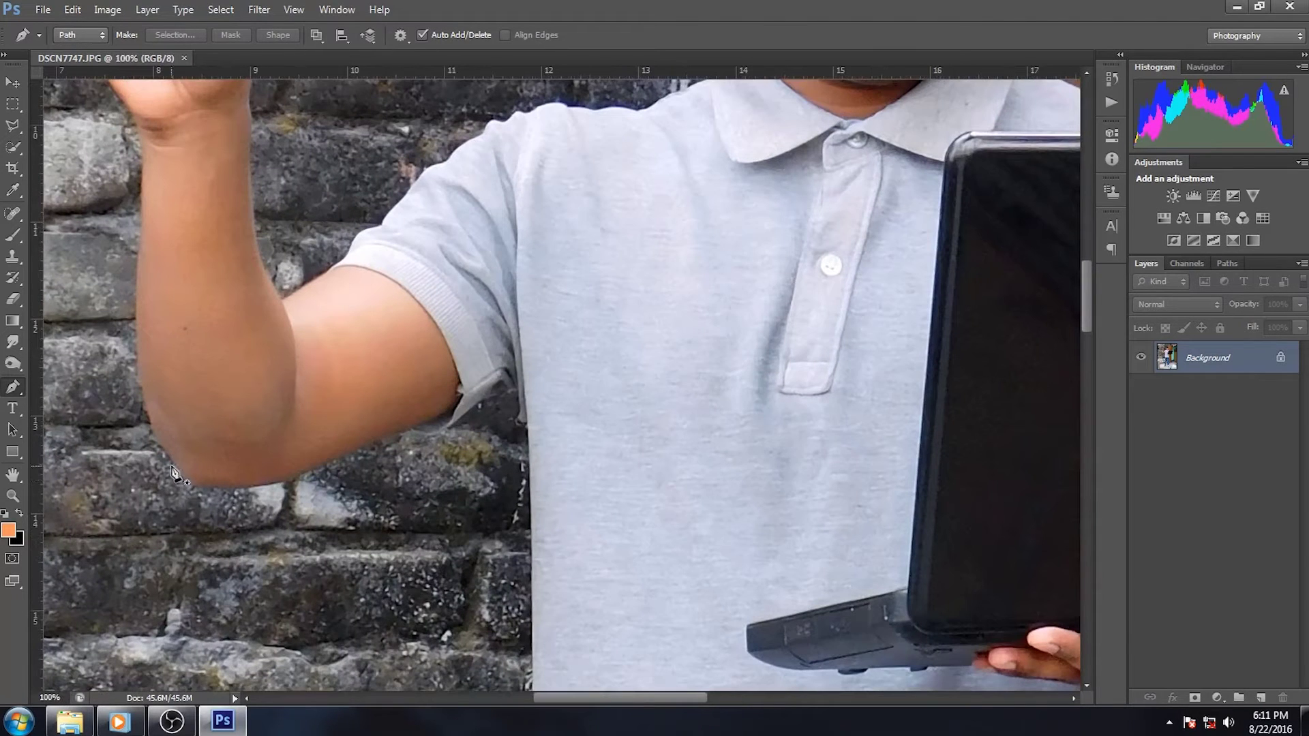
# Place the first path anchors along the underside of the man's arm
pyautogui.click(183, 479)
pyautogui.moveTo(330, 463); pyautogui.dragTo(427, 416)
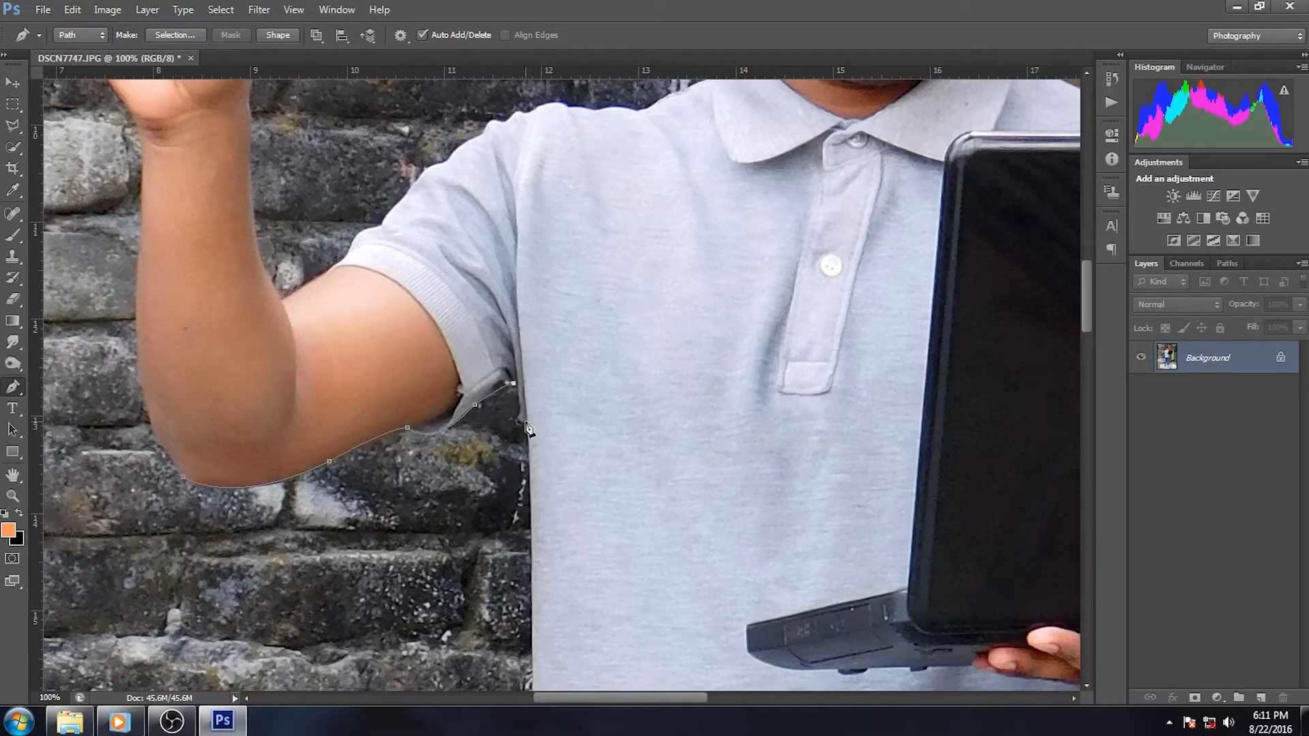
pyautogui.scroll(-5, 383, 504)
pyautogui.scroll(-5, 341, 491)
pyautogui.scroll(-5, 314, 484)
pyautogui.scroll(-3, 300, 481)
pyautogui.scroll(5, 300, 481)
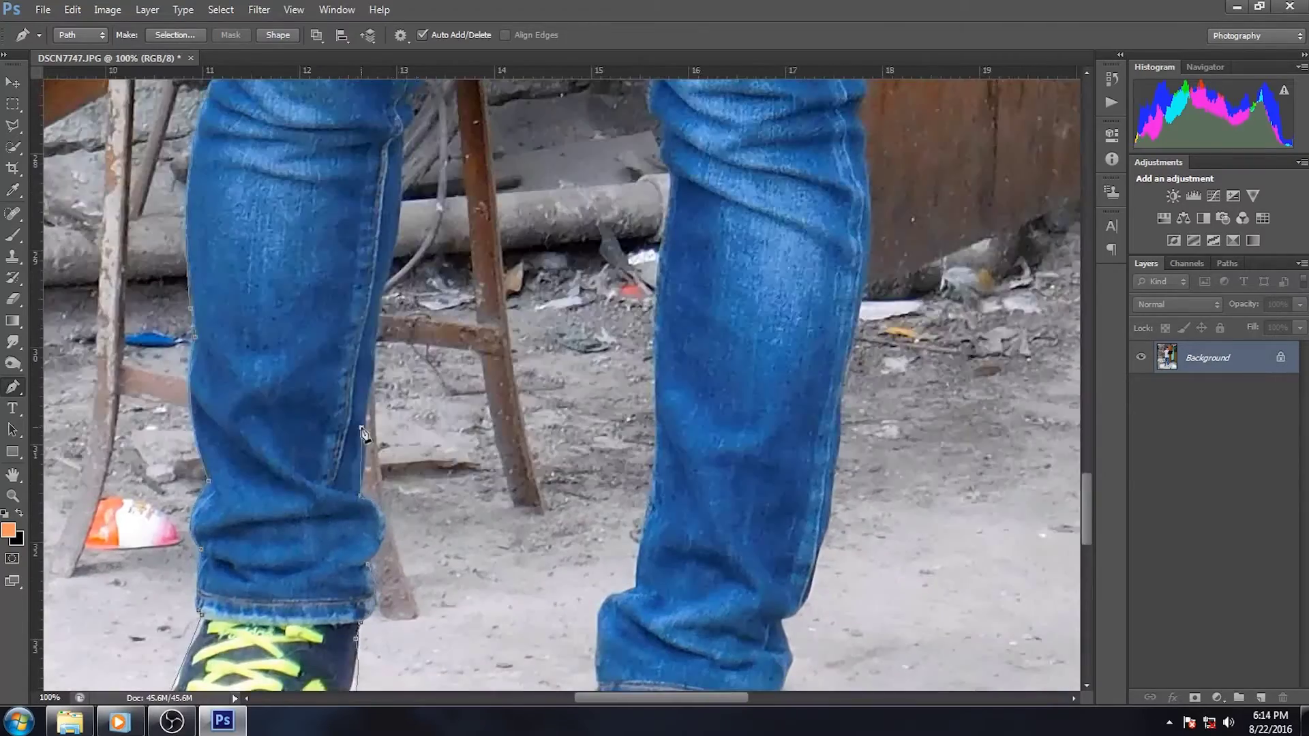
pyautogui.scroll(5, 296, 443)
pyautogui.scroll(3, 293, 413)
pyautogui.scroll(-4, 295, 415)
pyautogui.scroll(-3, 295, 415)
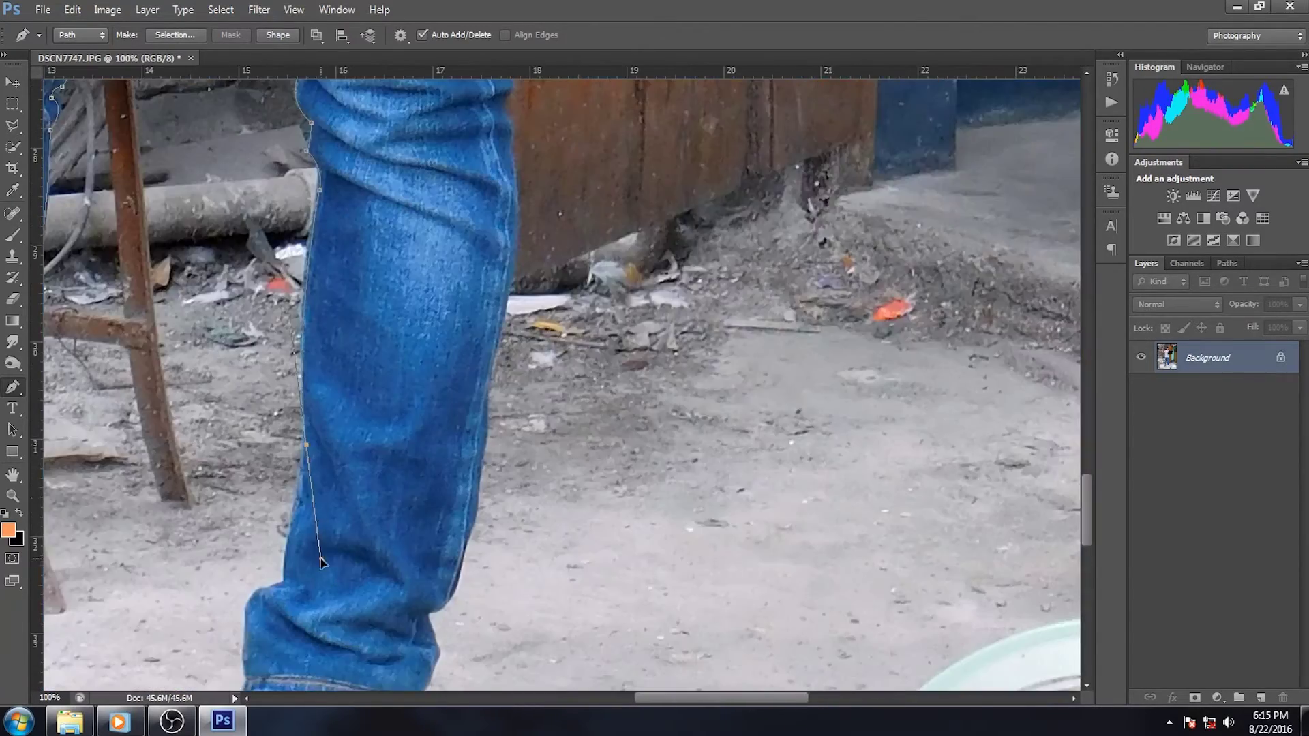
pyautogui.scroll(-3, 294, 415)
pyautogui.scroll(-2, 382, 341)
# Trace the path along the jeans, raised arm and laptop, then fit the photo on screen
pyautogui.moveTo(470, 349); pyautogui.dragTo(441, 267)
pyautogui.scroll(5, 382, 307)
pyautogui.scroll(5, 355, 307)
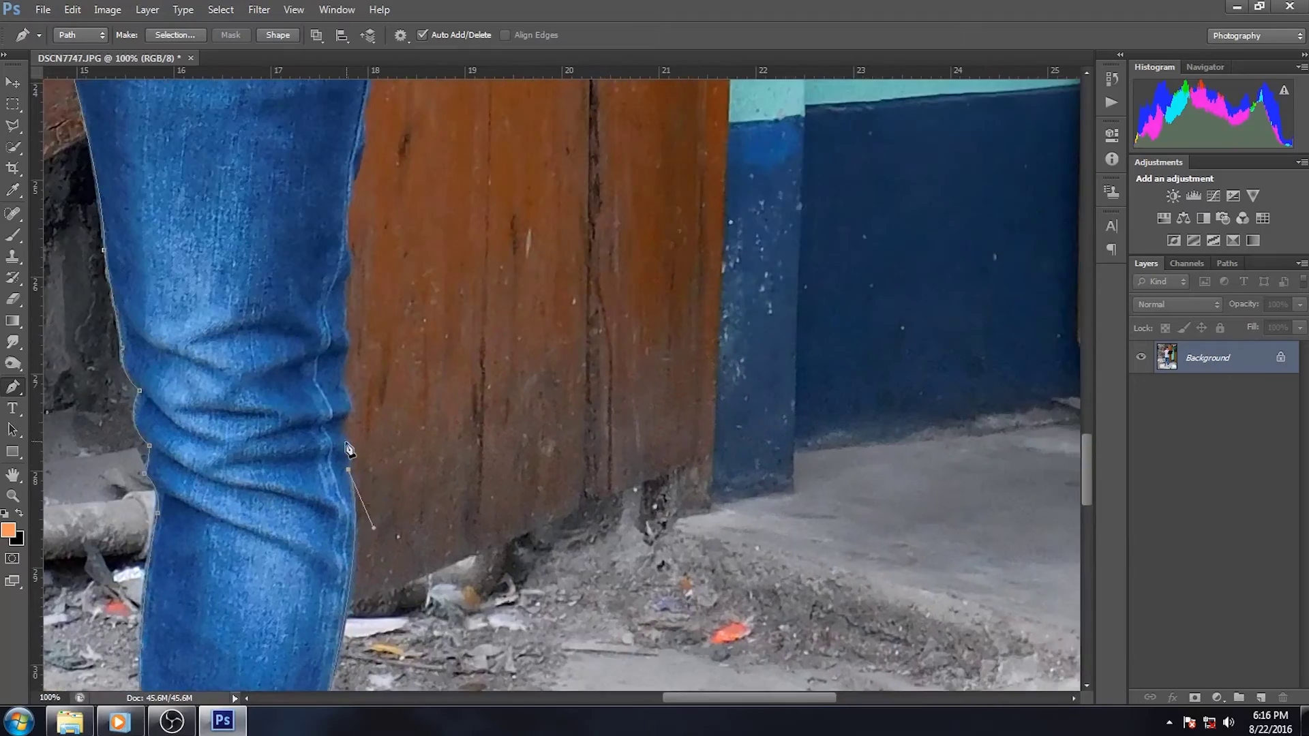
pyautogui.scroll(3, 340, 307)
pyautogui.moveTo(339, 304); pyautogui.dragTo(317, 206)
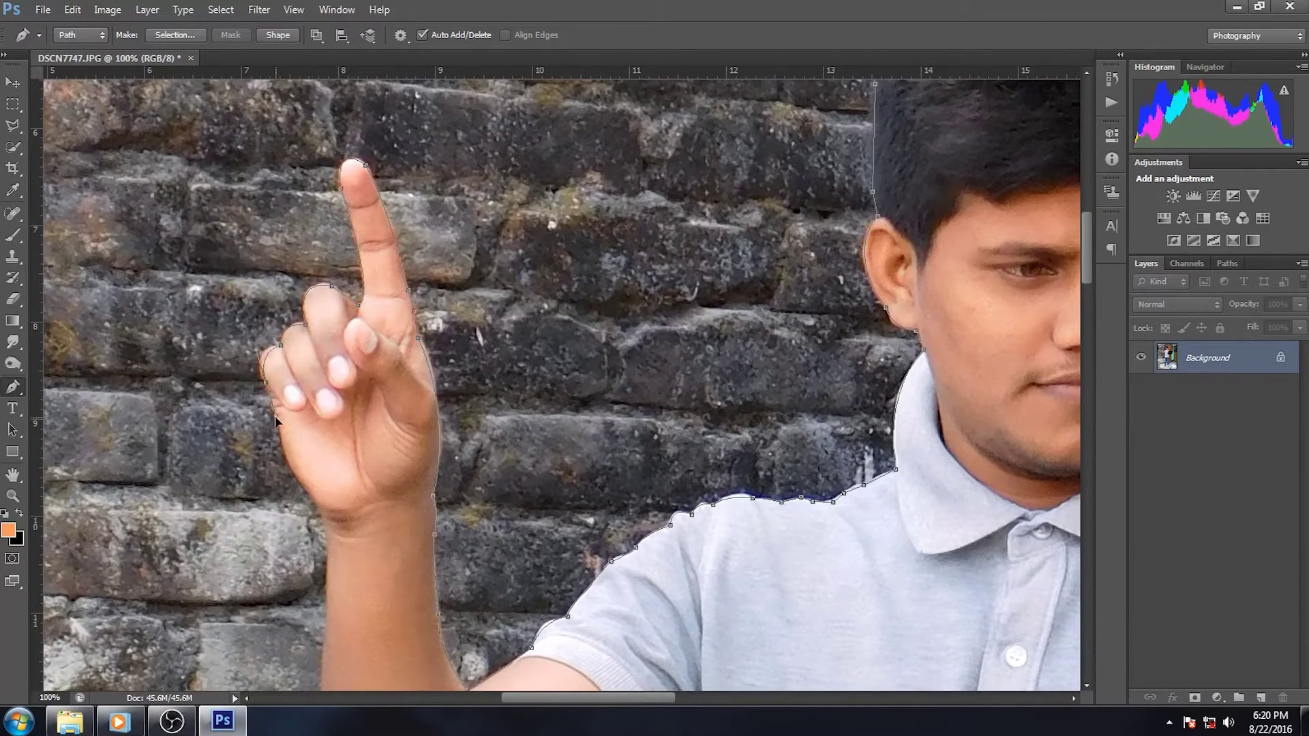
pyautogui.moveTo(285, 454); pyautogui.dragTo(258, 298)
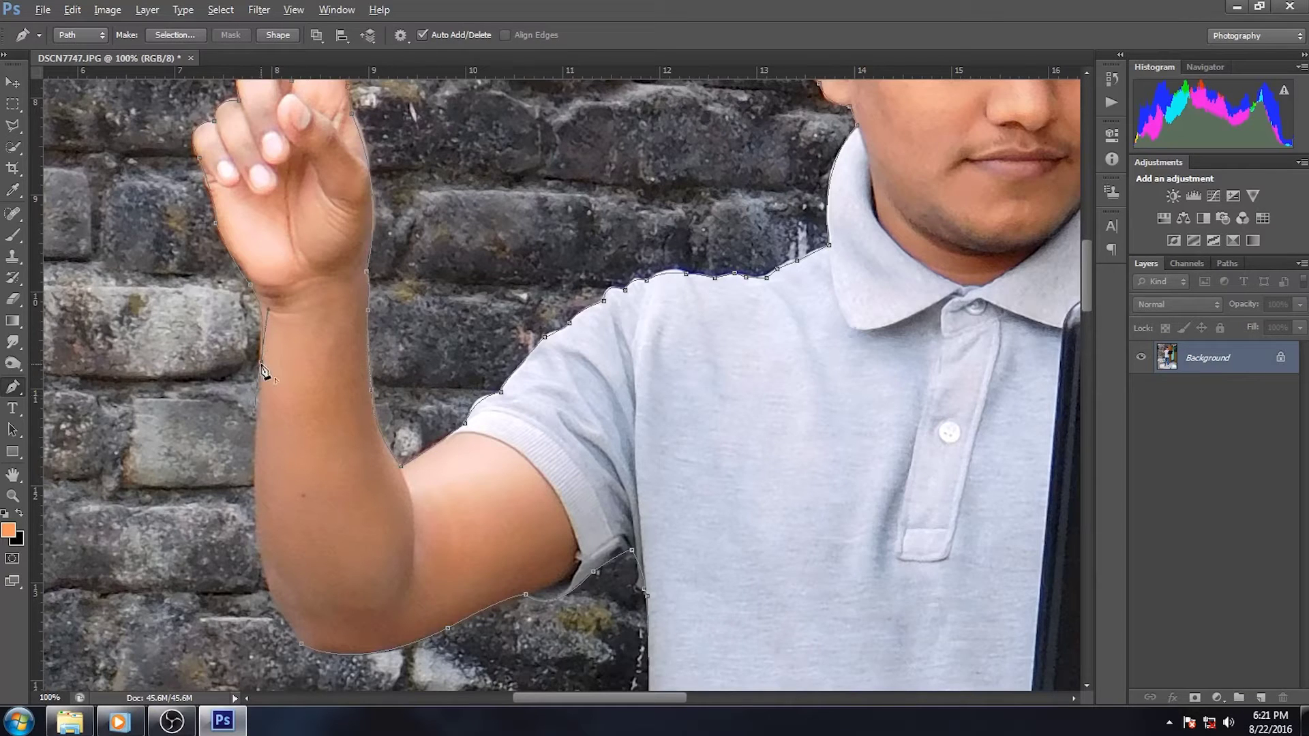
pyautogui.moveTo(355, 594); pyautogui.dragTo(284, 372)
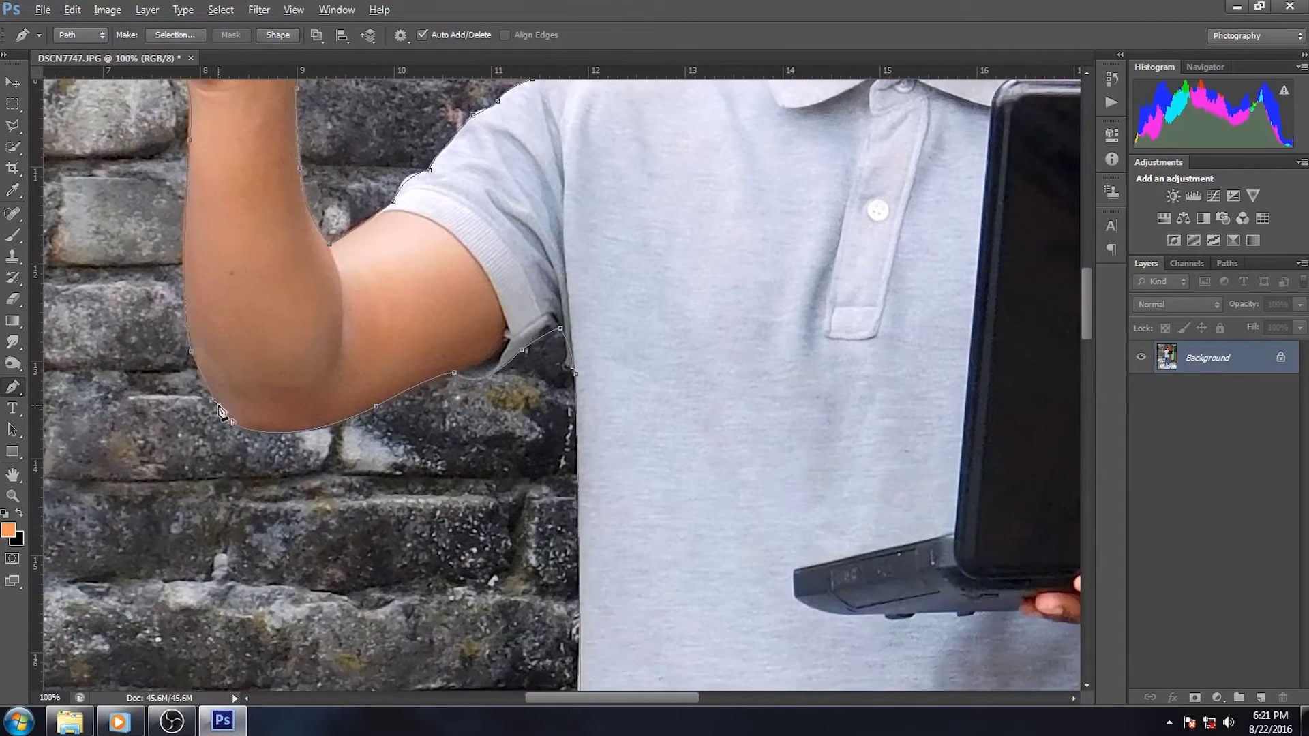
pyautogui.hotkey('ctrl', '0')
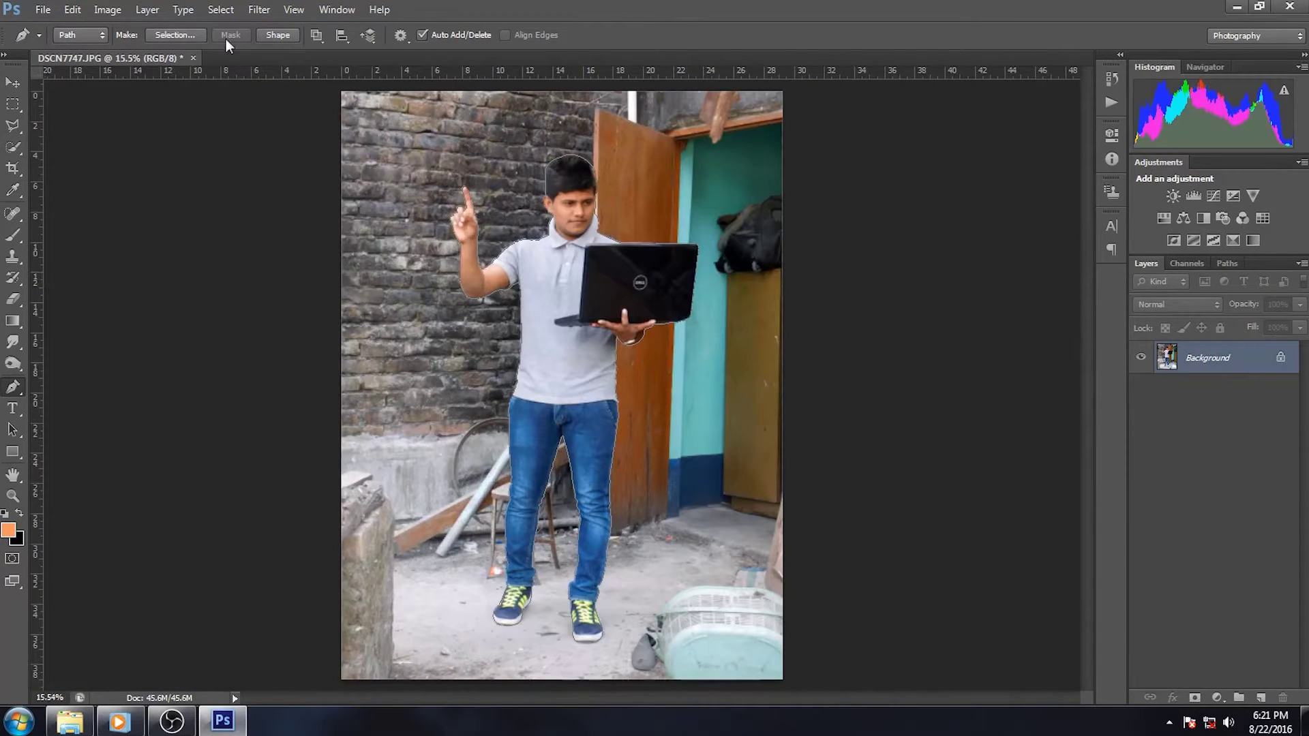
# Turn the traced path into a selection and add a layer mask
pyautogui.click(193, 34)
pyautogui.click(739, 210)
pyautogui.click(1217, 697)
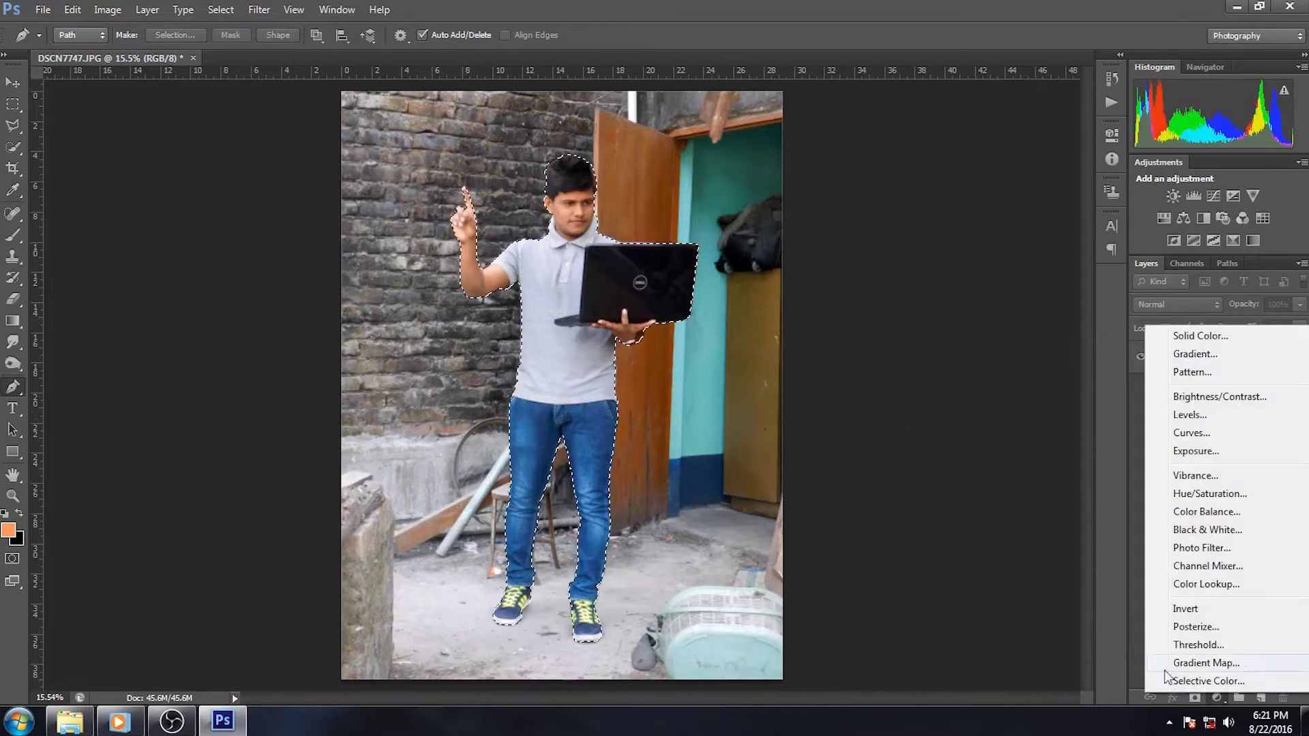
pyautogui.click(1138, 643)
pyautogui.click(1195, 698)
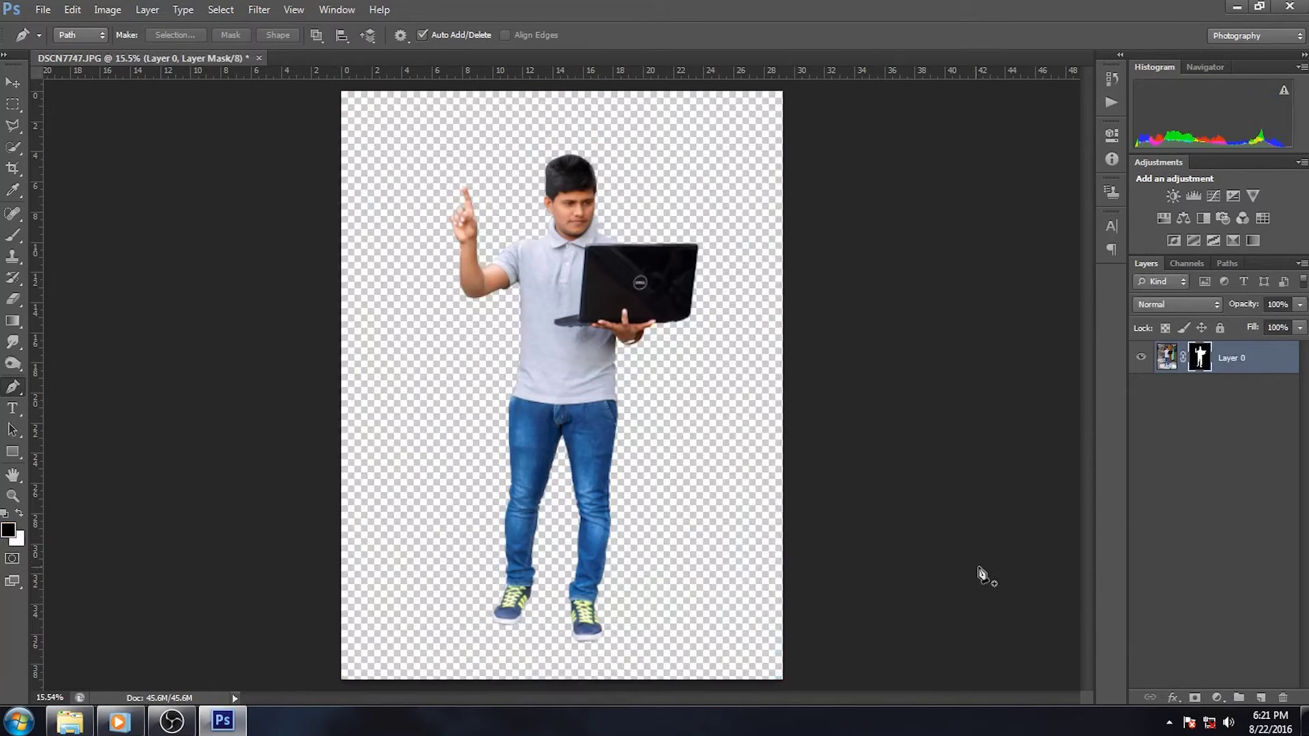
# Refine the mask: brush the hair edge, adjust Shift Edge, Feather and Smooth
pyautogui.hotkey('ctrl', '+')
pyautogui.hotkey('ctrl', '+')
pyautogui.hotkey('ctrl', '+')
pyautogui.hotkey('ctrl', '+')
pyautogui.rightClick(1200, 357)
pyautogui.click(1166, 499)
pyautogui.hotkey('ctrl', '+')
pyautogui.hotkey('ctrl', '+')
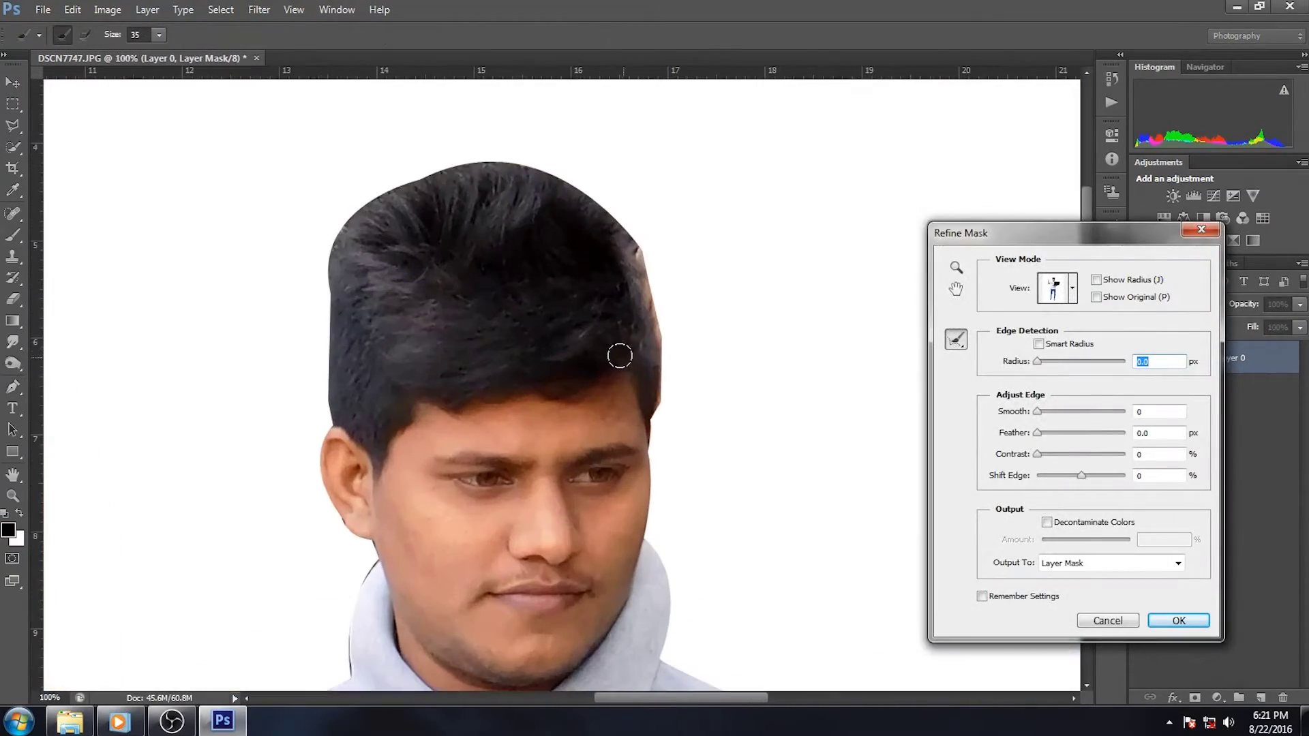
pyautogui.moveTo(641, 254)
pyautogui.mouseDown()
pyautogui.moveTo(663, 410)
pyautogui.moveTo(458, 163)
pyautogui.moveTo(326, 246)
pyautogui.moveTo(331, 377)
pyautogui.mouseUp()
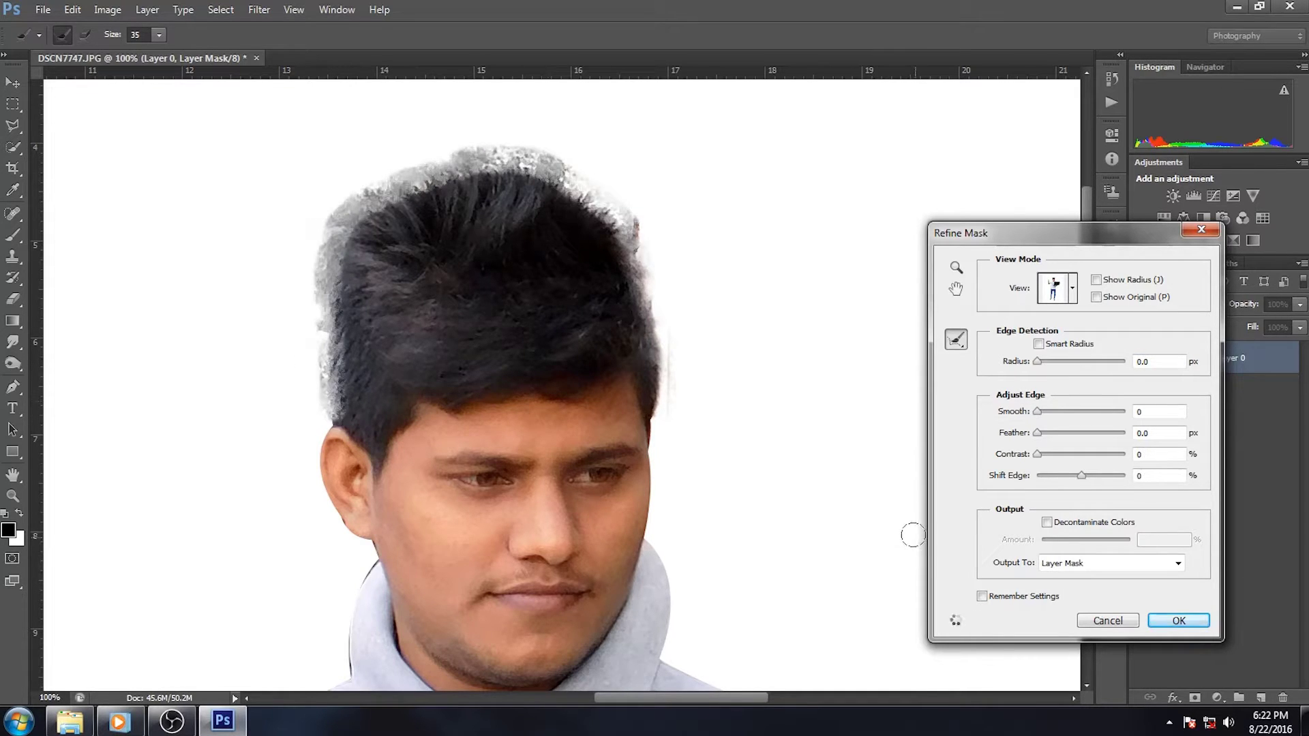
pyautogui.moveTo(1068, 476); pyautogui.dragTo(1089, 477)
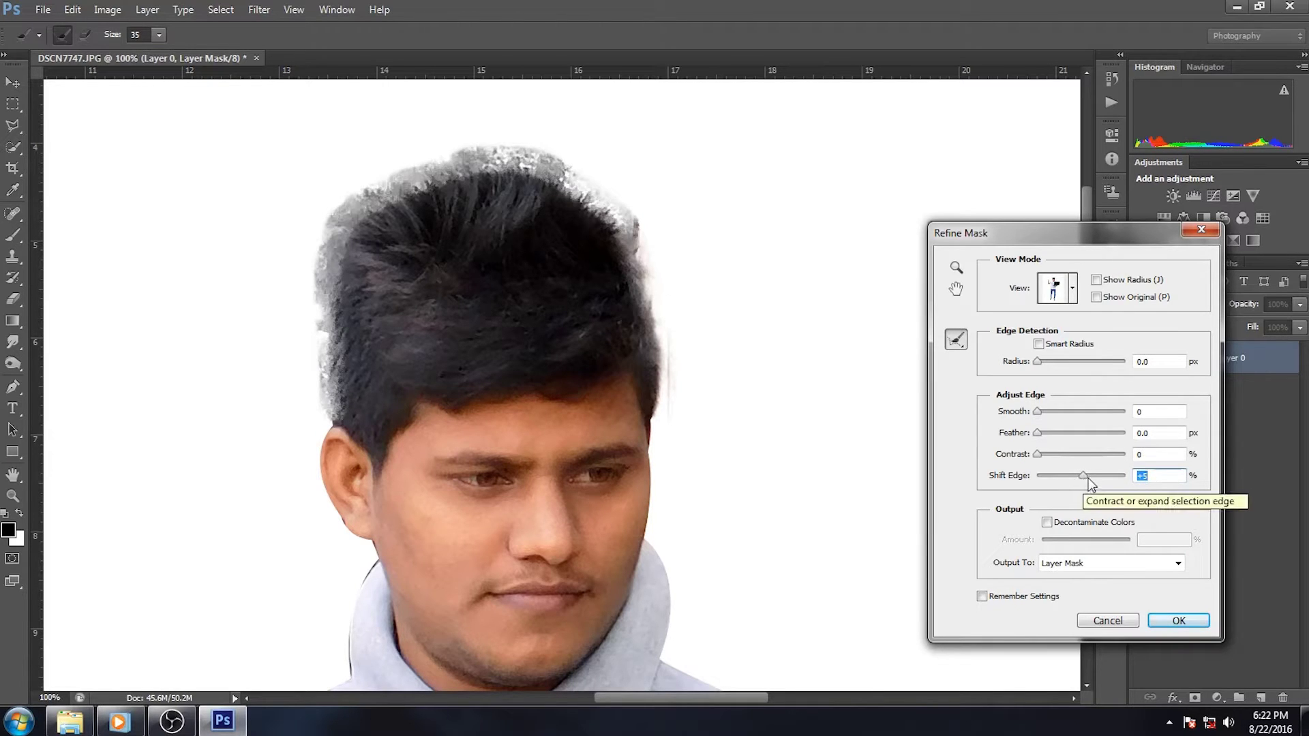
pyautogui.moveTo(1037, 436); pyautogui.dragTo(1042, 413)
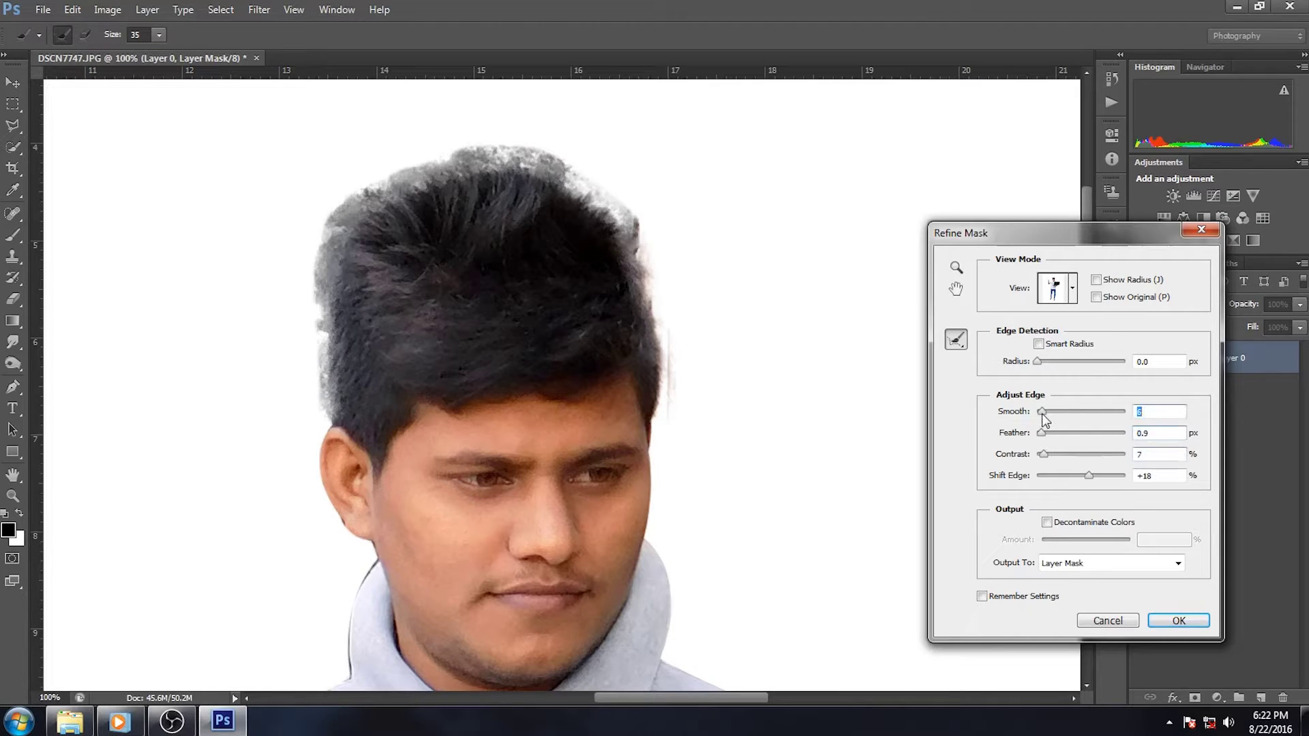
pyautogui.click(1179, 620)
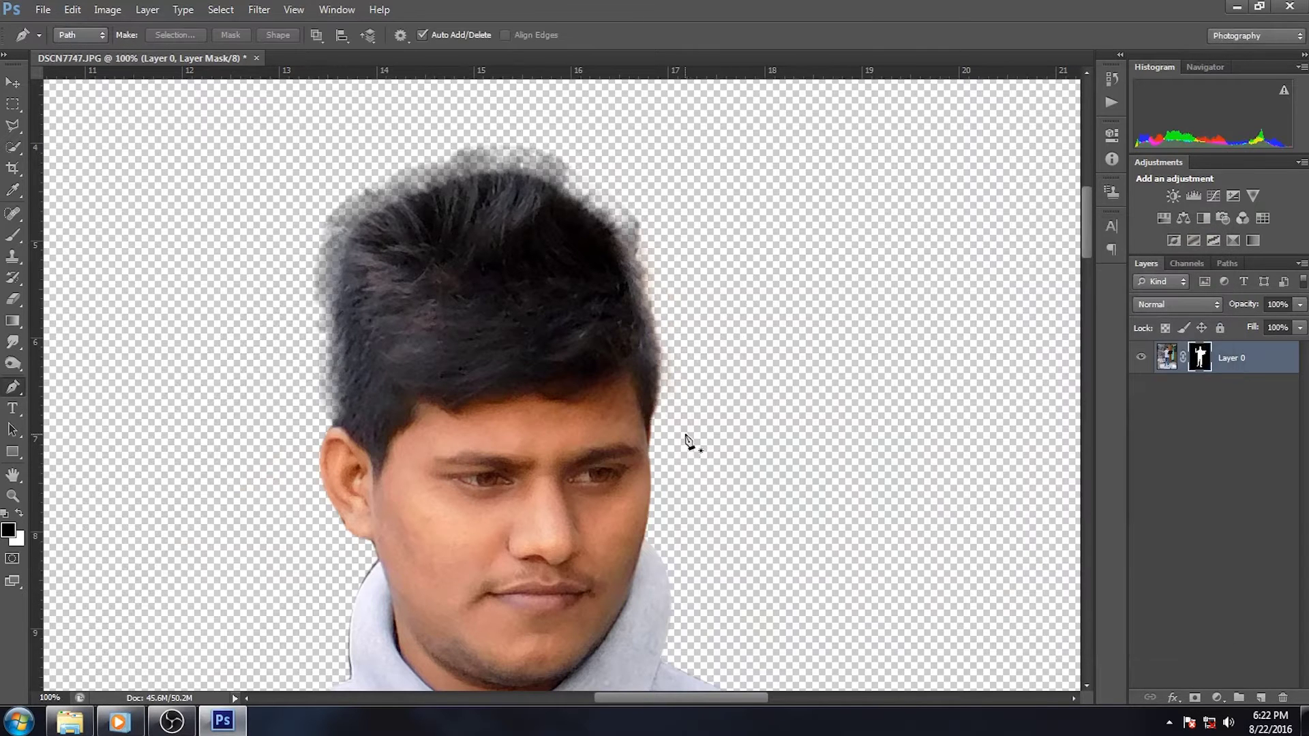
# Paint away the blurry halo on the hair edge with a smaller brush
pyautogui.hotkey('ctrl', '+')
pyautogui.scroll(3, 567, 447)
pyautogui.press('b')
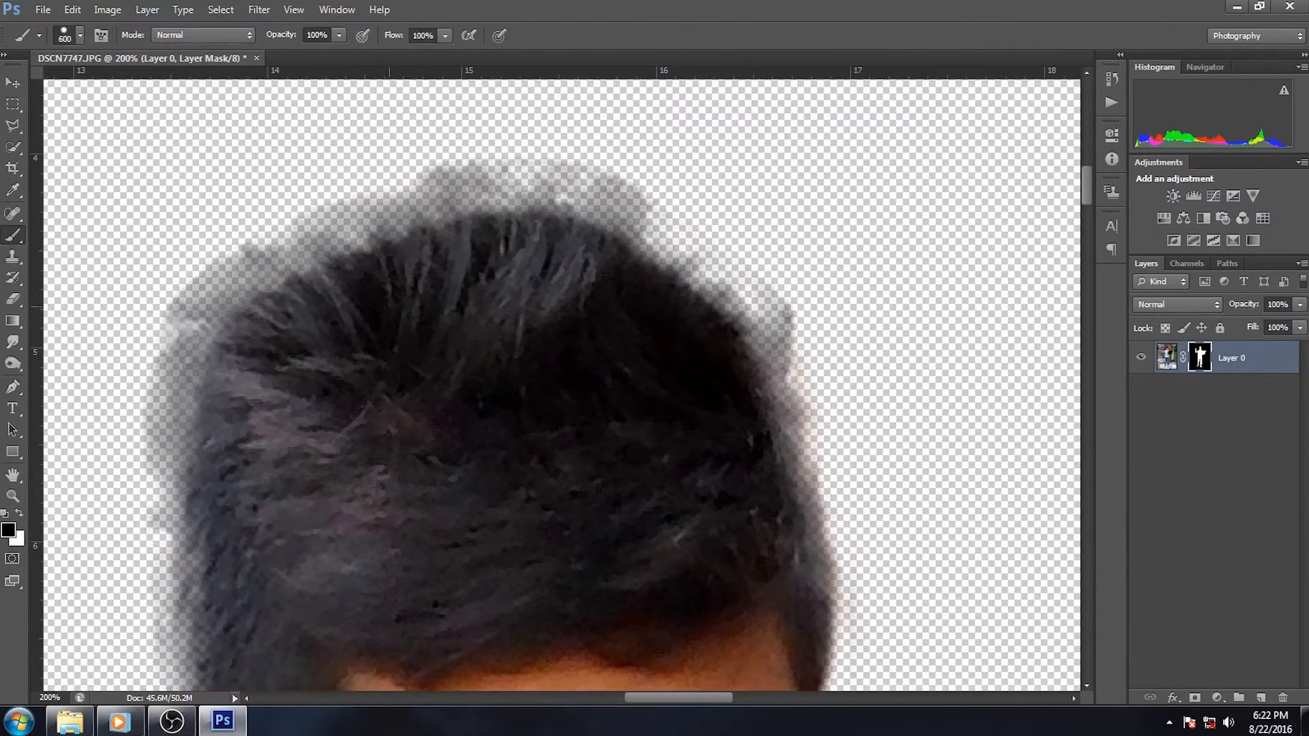
pyautogui.rightClick(522, 387)
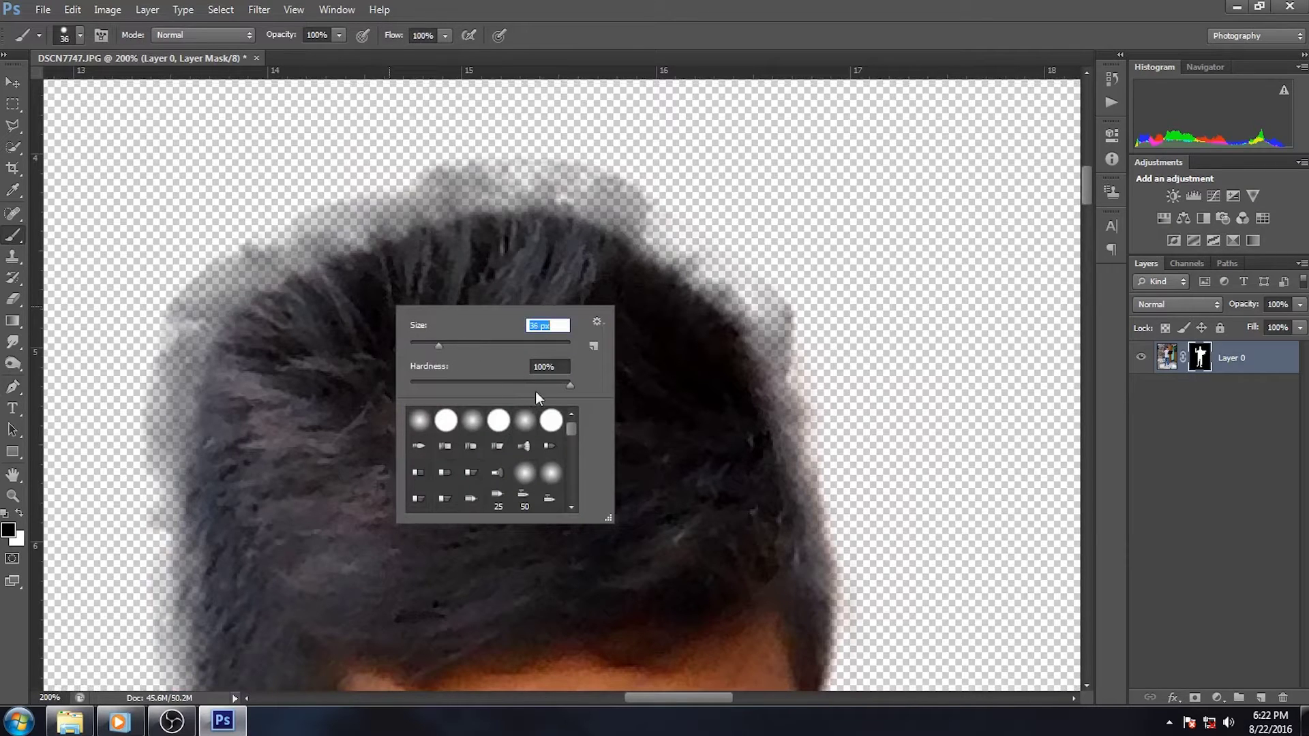
pyautogui.press('Return')
pyautogui.moveTo(695, 236); pyautogui.dragTo(808, 443)
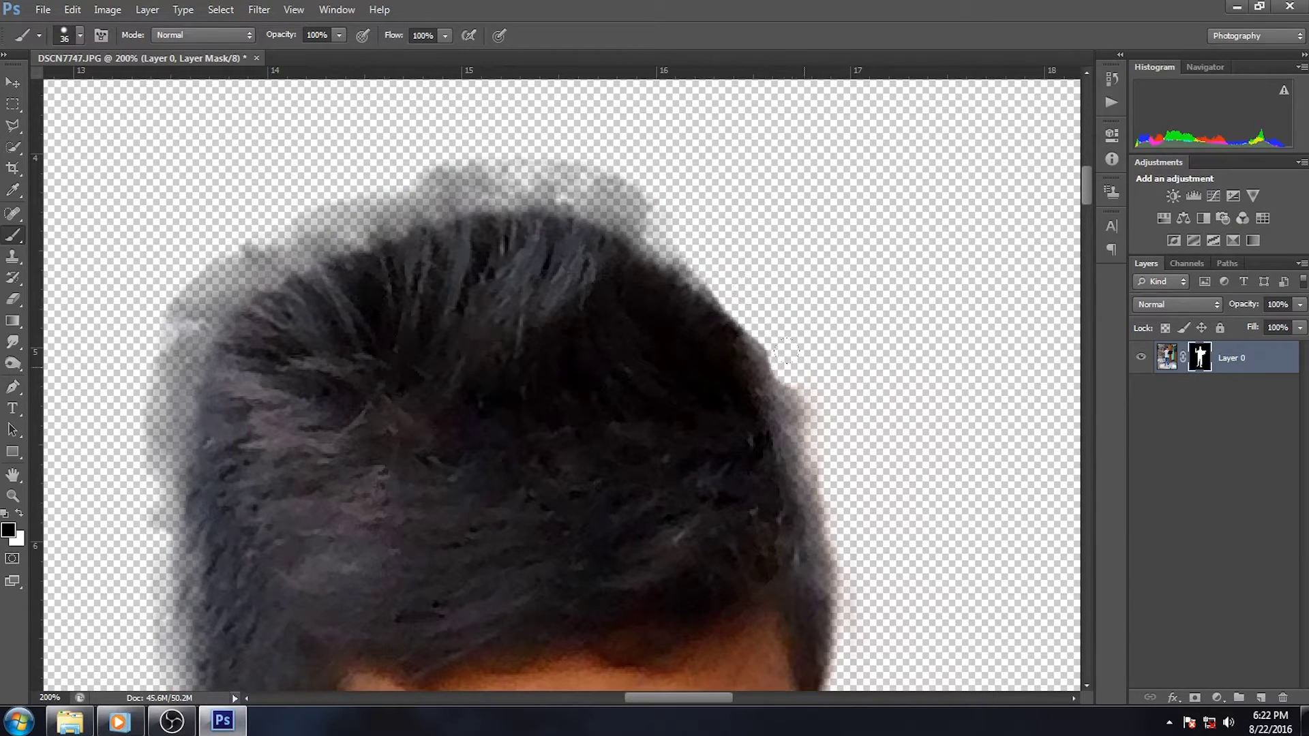
# Add a white Color Fill layer underneath the photo layer
pyautogui.click(1218, 698)
pyautogui.click(1179, 341)
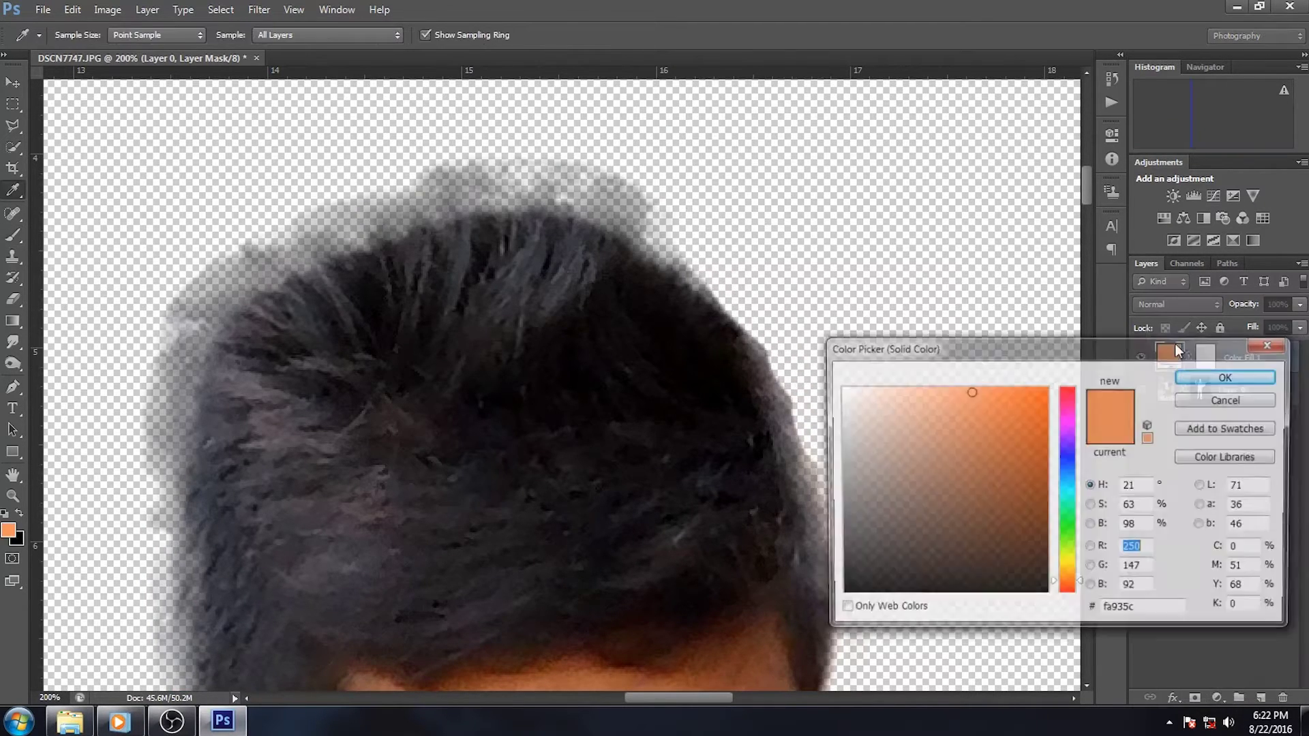
pyautogui.click(1233, 376)
pyautogui.moveTo(1235, 410); pyautogui.dragTo(1190, 408)
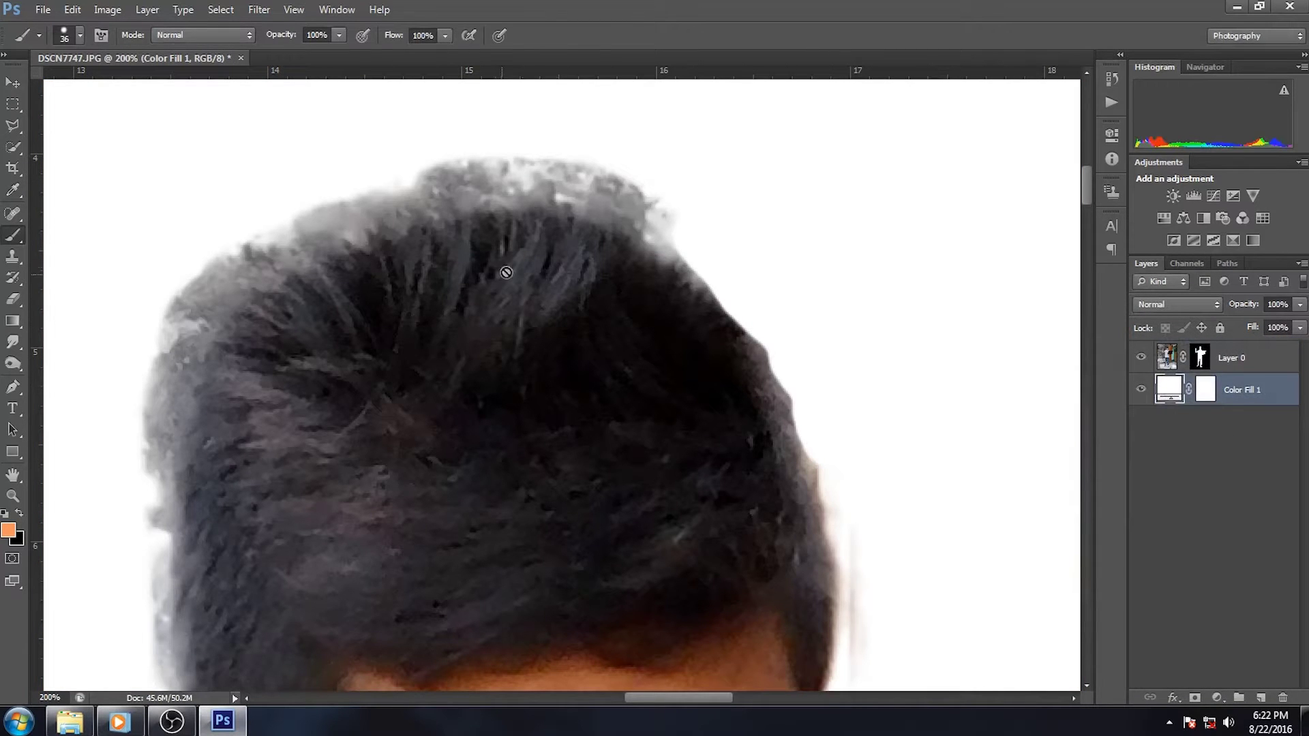
# Paint black on the Layer 0 mask to remove the wispy top hair edges
pyautogui.hotkey('alt', ']')
pyautogui.press('d')
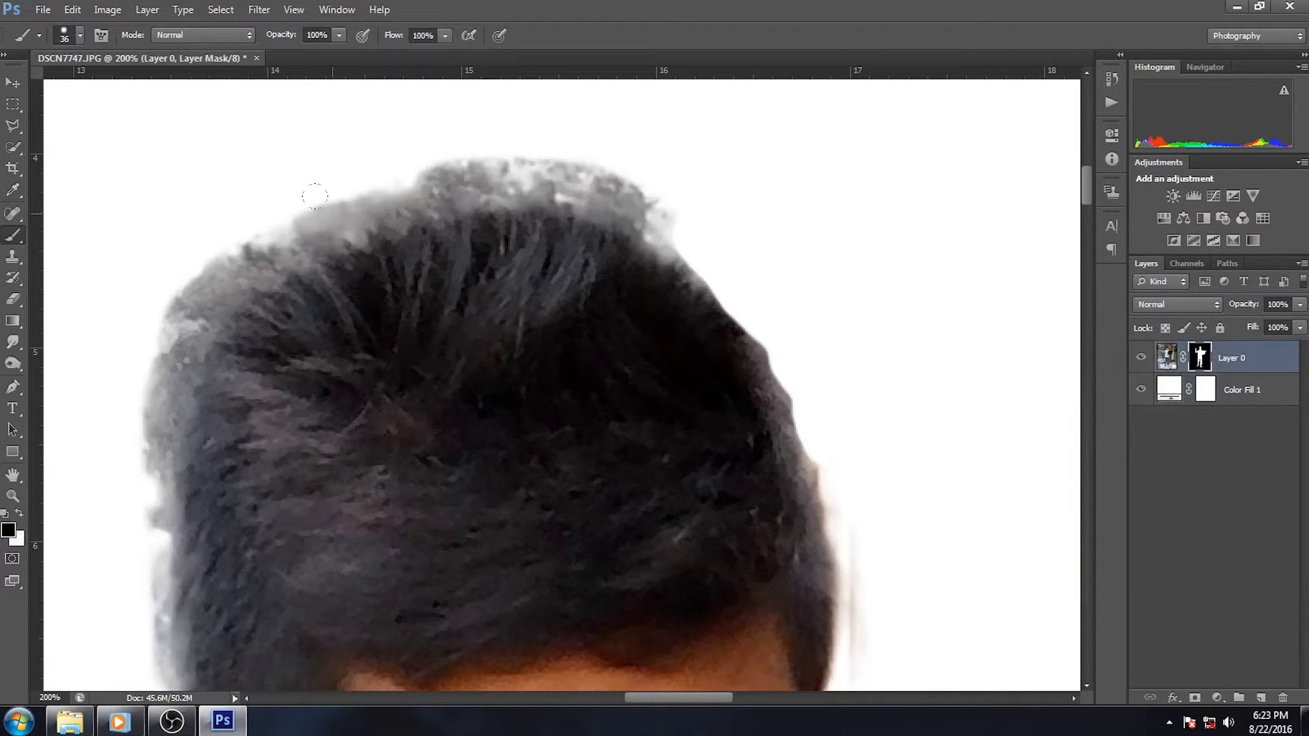
pyautogui.moveTo(314, 196); pyautogui.dragTo(478, 167)
pyautogui.rightClick(478, 164)
pyautogui.click(371, 182)
pyautogui.moveTo(371, 182)
pyautogui.mouseDown()
pyautogui.moveTo(491, 146)
pyautogui.moveTo(620, 175)
pyautogui.moveTo(672, 207)
pyautogui.mouseUp()
pyautogui.moveTo(503, 175); pyautogui.dragTo(703, 121)
pyautogui.moveTo(852, 163); pyautogui.dragTo(757, 140)
pyautogui.moveTo(468, 150); pyautogui.dragTo(330, 341)
# Mask out the remaining faint stray hair strands
pyautogui.scroll(-5, 295, 363)
pyautogui.scroll(5, 303, 352)
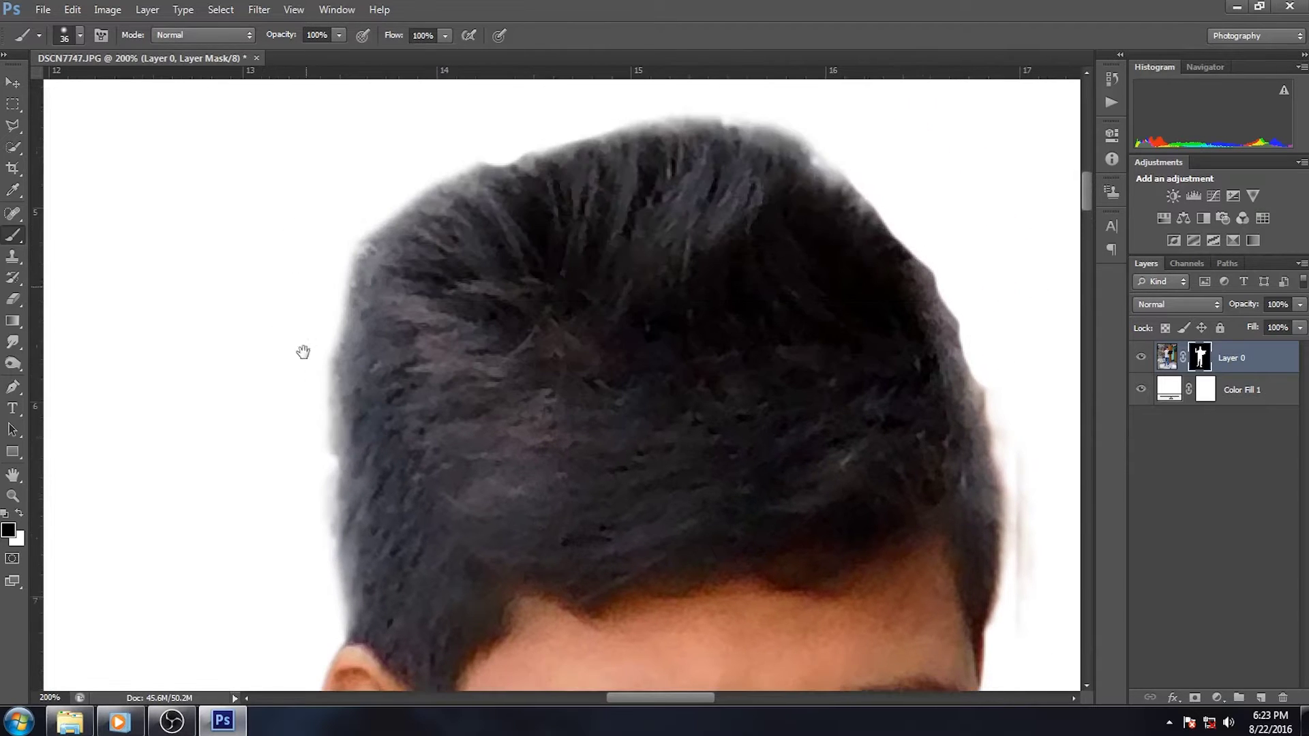
pyautogui.scroll(-1, 315, 225)
pyautogui.scroll(-4, 543, 283)
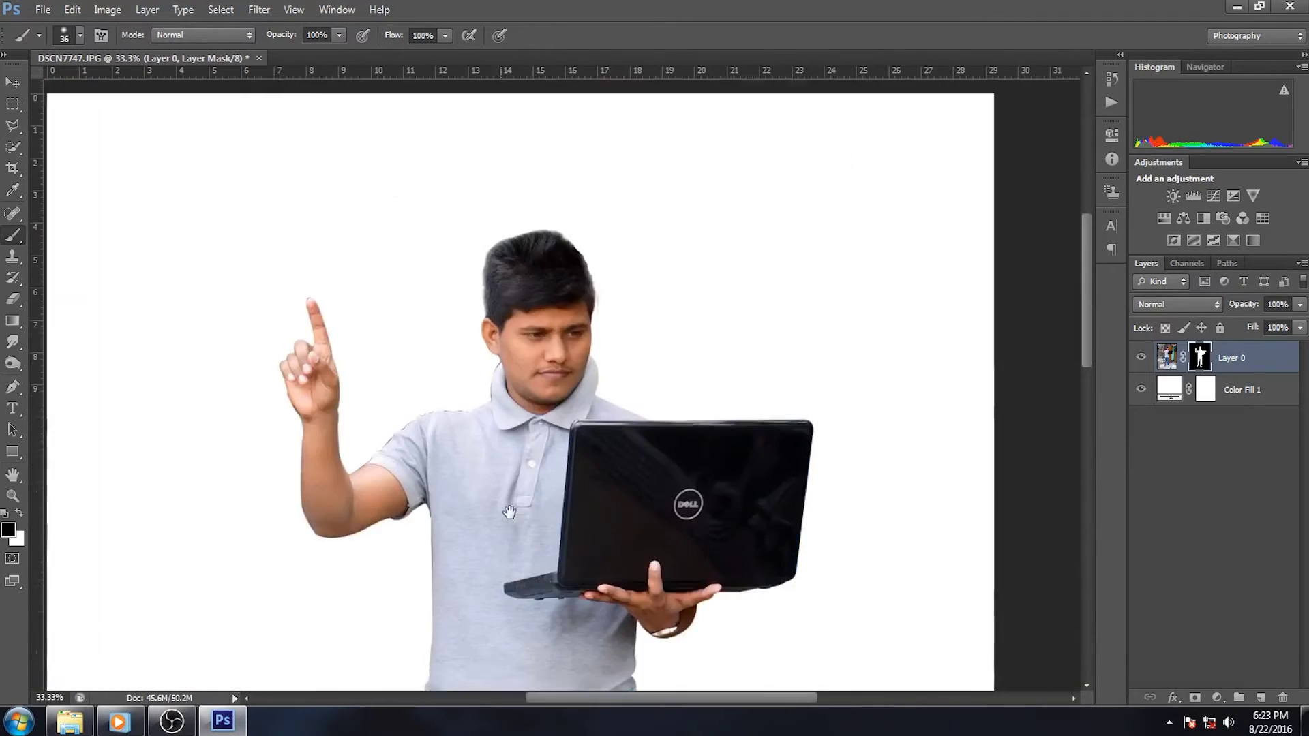
pyautogui.scroll(3, 557, 341)
pyautogui.scroll(1, 677, 404)
pyautogui.moveTo(679, 314); pyautogui.dragTo(664, 272)
pyautogui.rightClick(667, 218)
pyautogui.click(621, 150)
pyautogui.scroll(3, 580, 163)
pyautogui.scroll(-5, 561, 201)
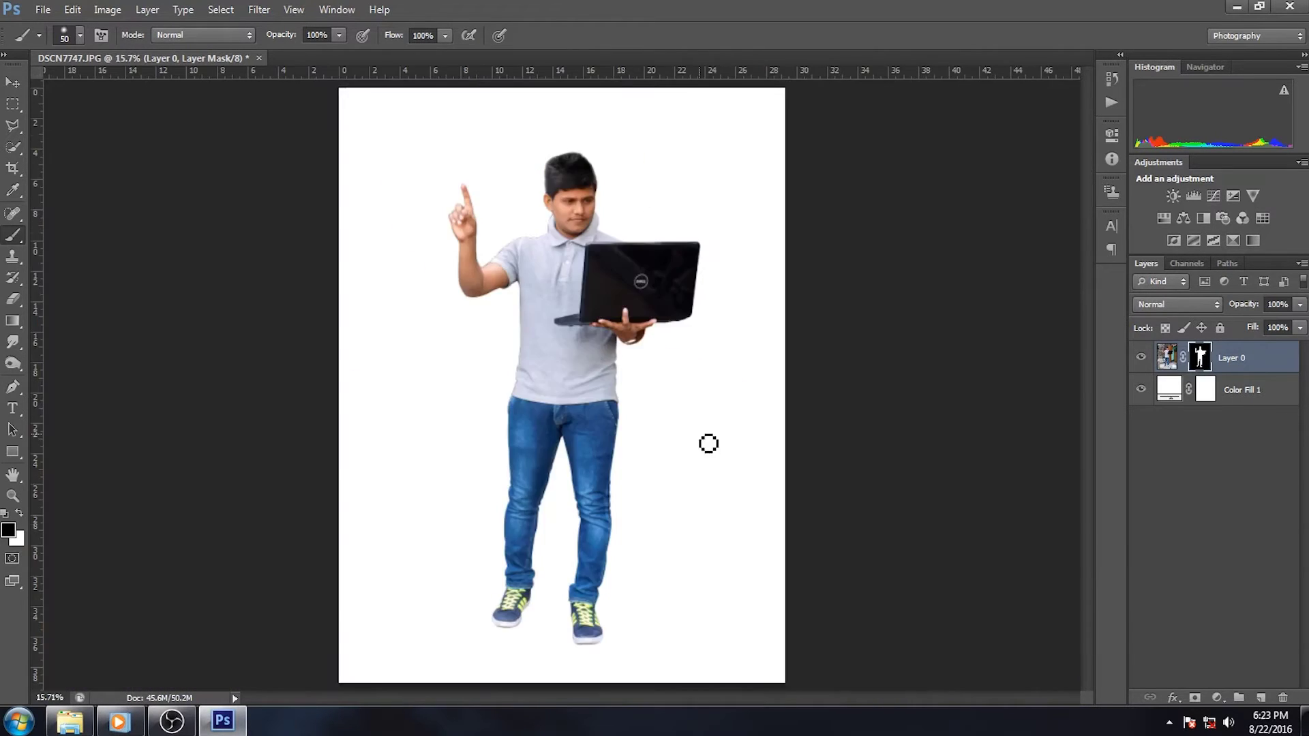
pyautogui.scroll(2, 707, 442)
pyautogui.scroll(1, 614, 485)
pyautogui.scroll(1, 646, 401)
pyautogui.scroll(-2, 646, 401)
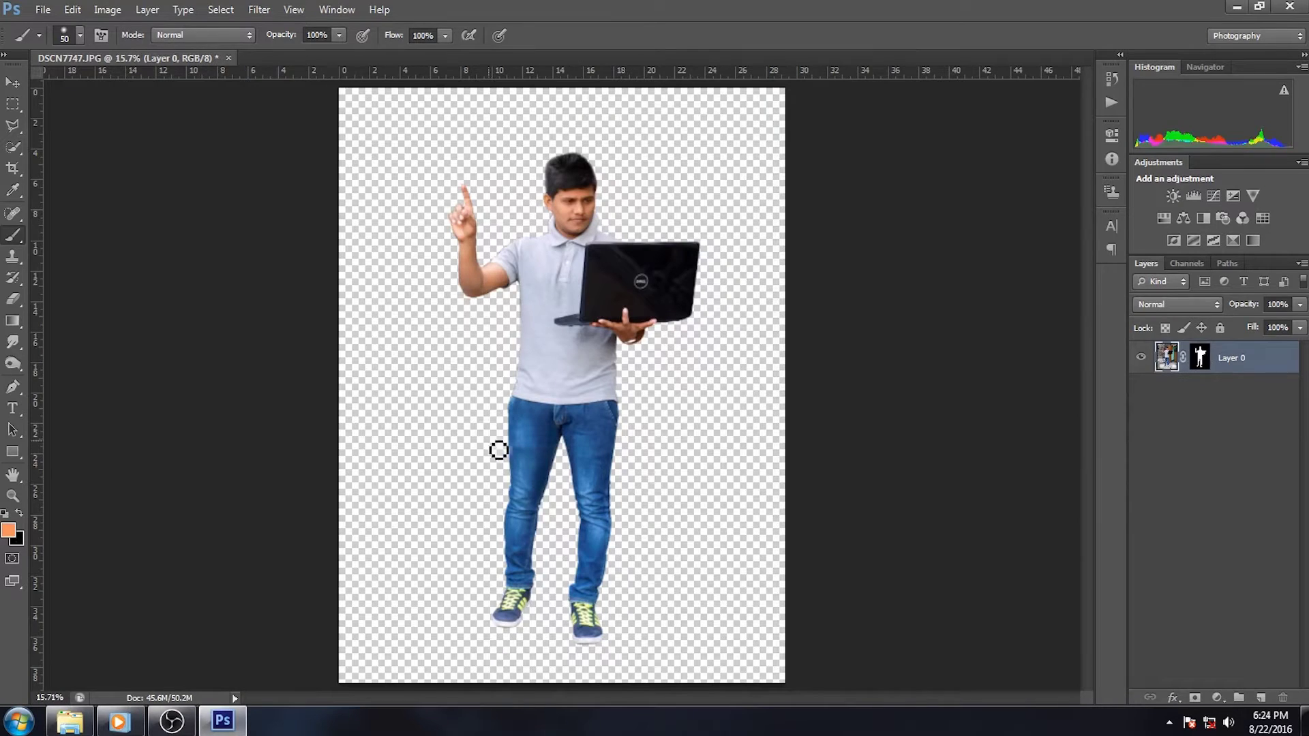
# Open the 456498 circuit-chip image from the Desktop
pyautogui.click(49, 12)
pyautogui.click(55, 40)
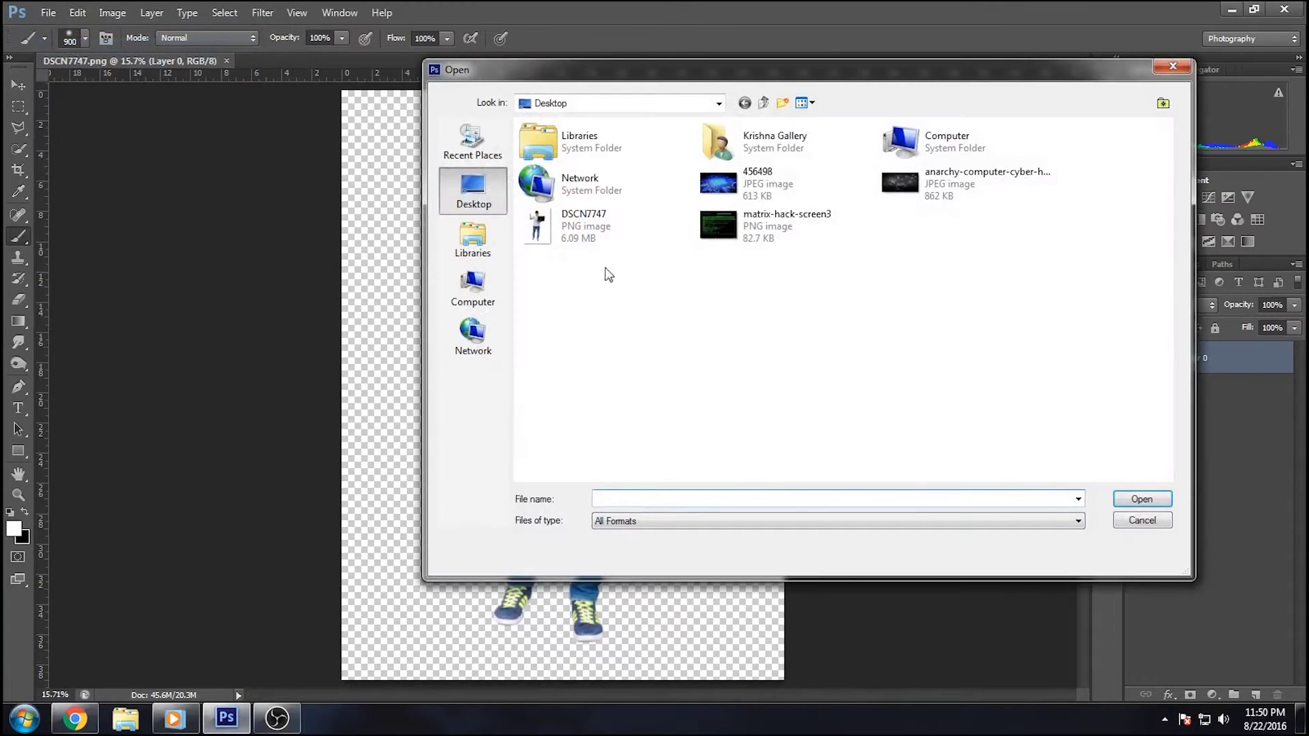
pyautogui.click(758, 178)
pyautogui.click(1142, 499)
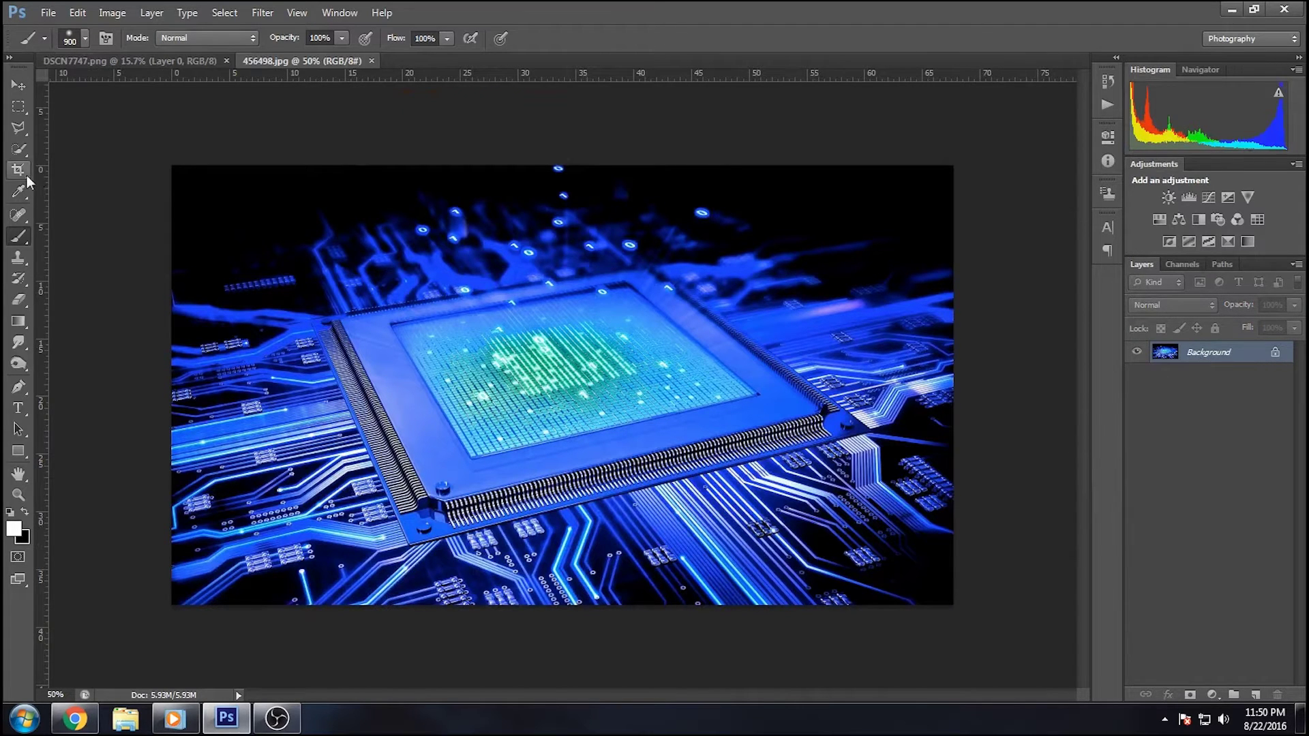
# Create a new 1920×1080 px, 300 ppi document with a transparent background
pyautogui.click(78, 13)
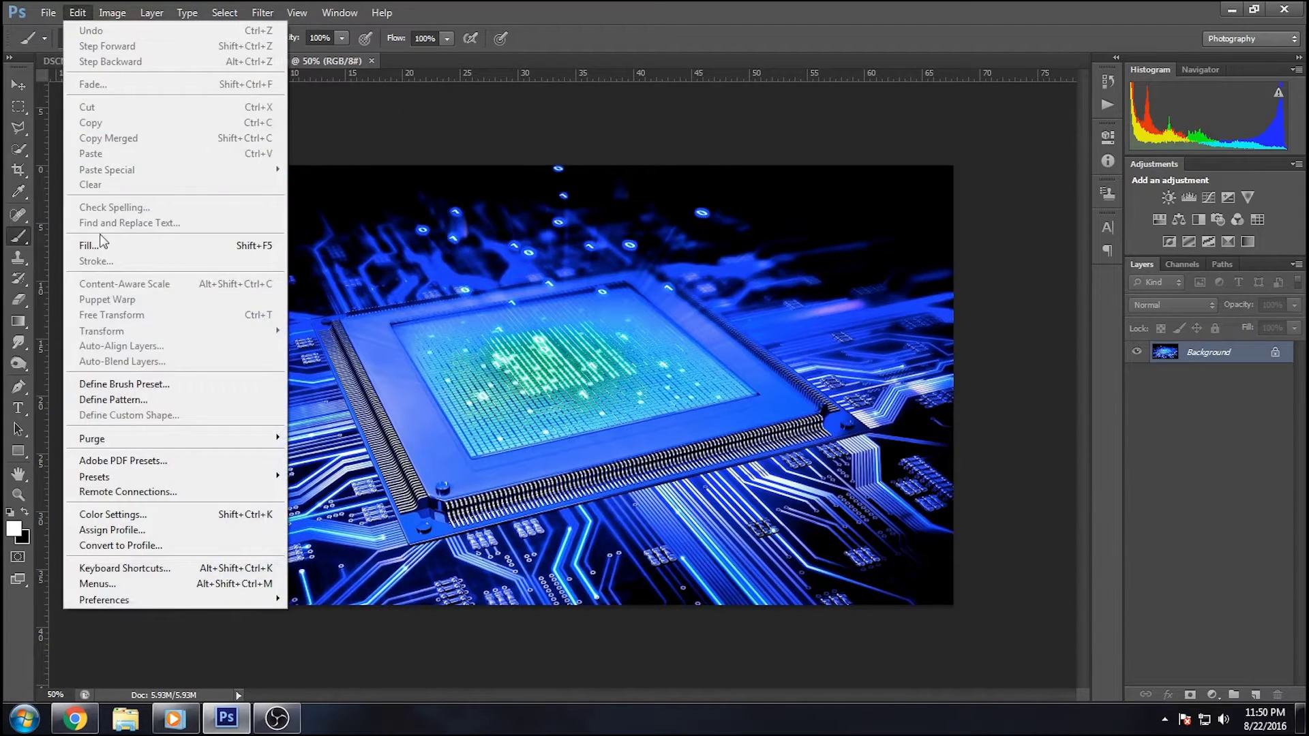
pyautogui.click(424, 13)
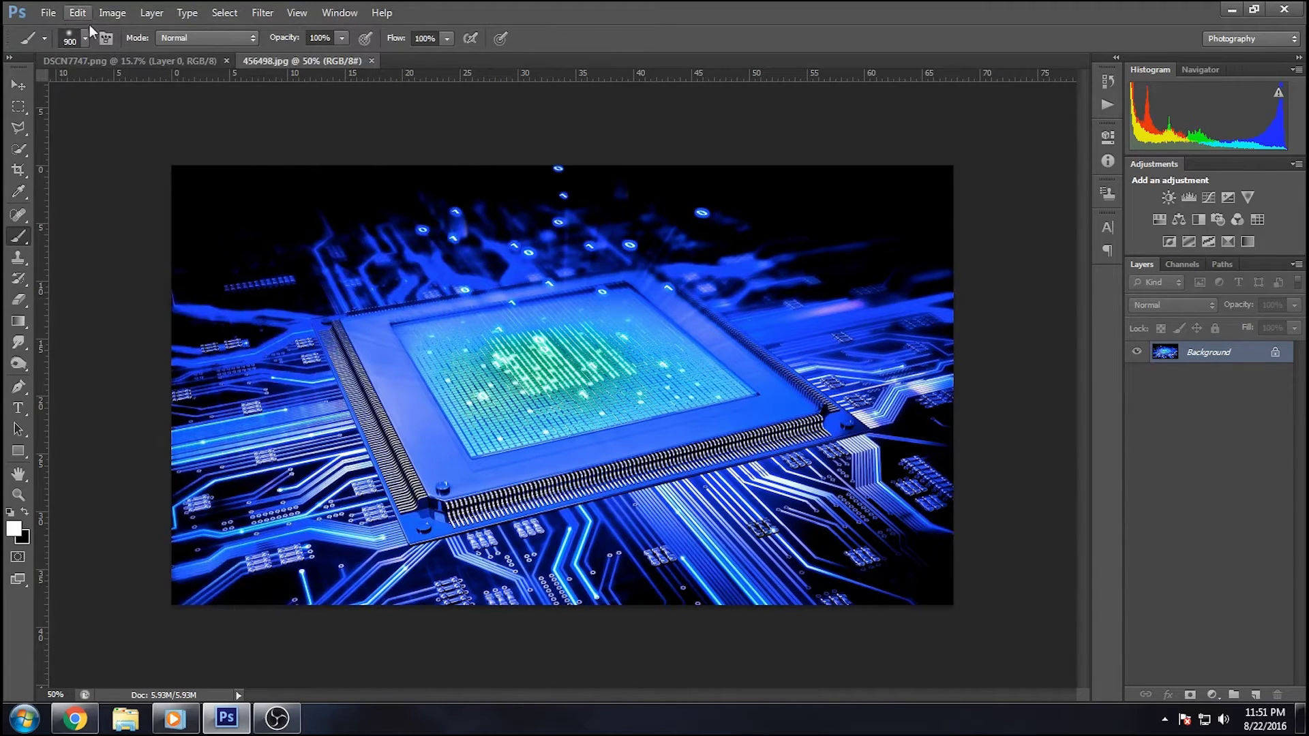
pyautogui.click(48, 12)
pyautogui.click(62, 27)
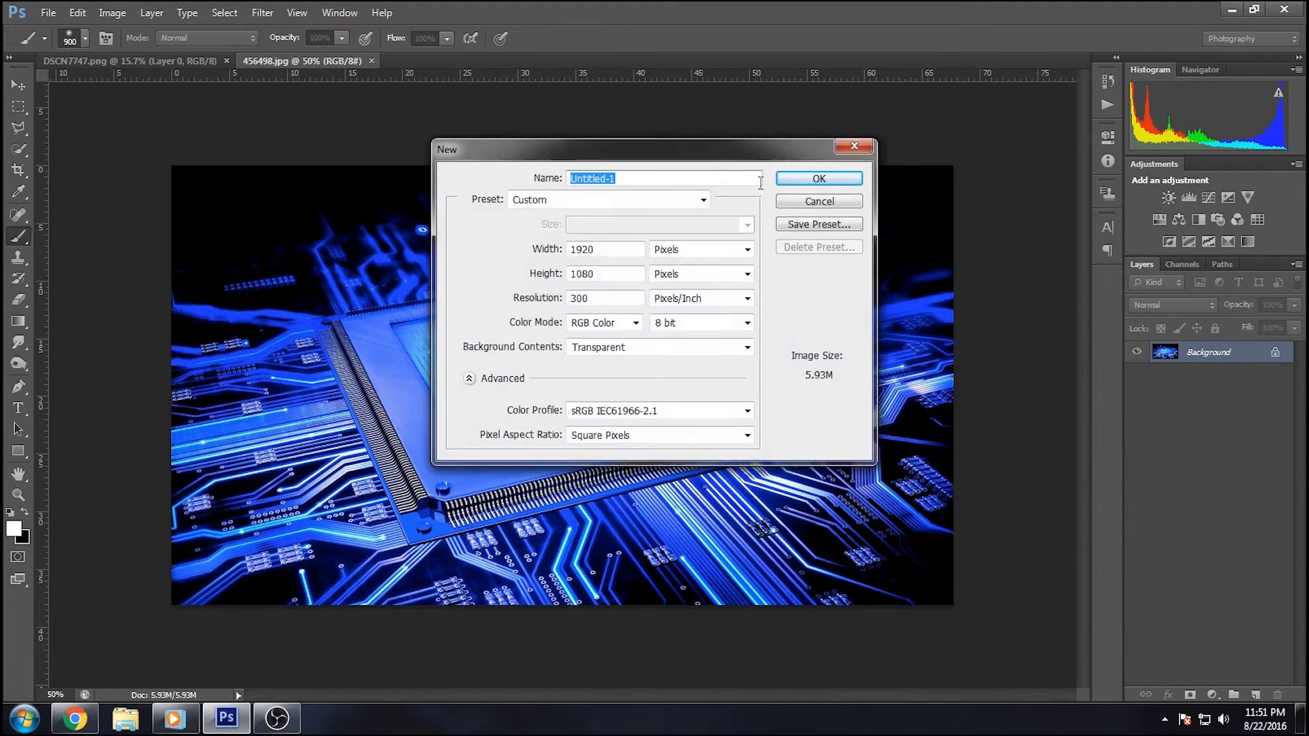
pyautogui.click(818, 179)
pyautogui.click(308, 60)
# Copy the circuit image into Untitled-1 and squash it into the lower part
pyautogui.click(19, 86)
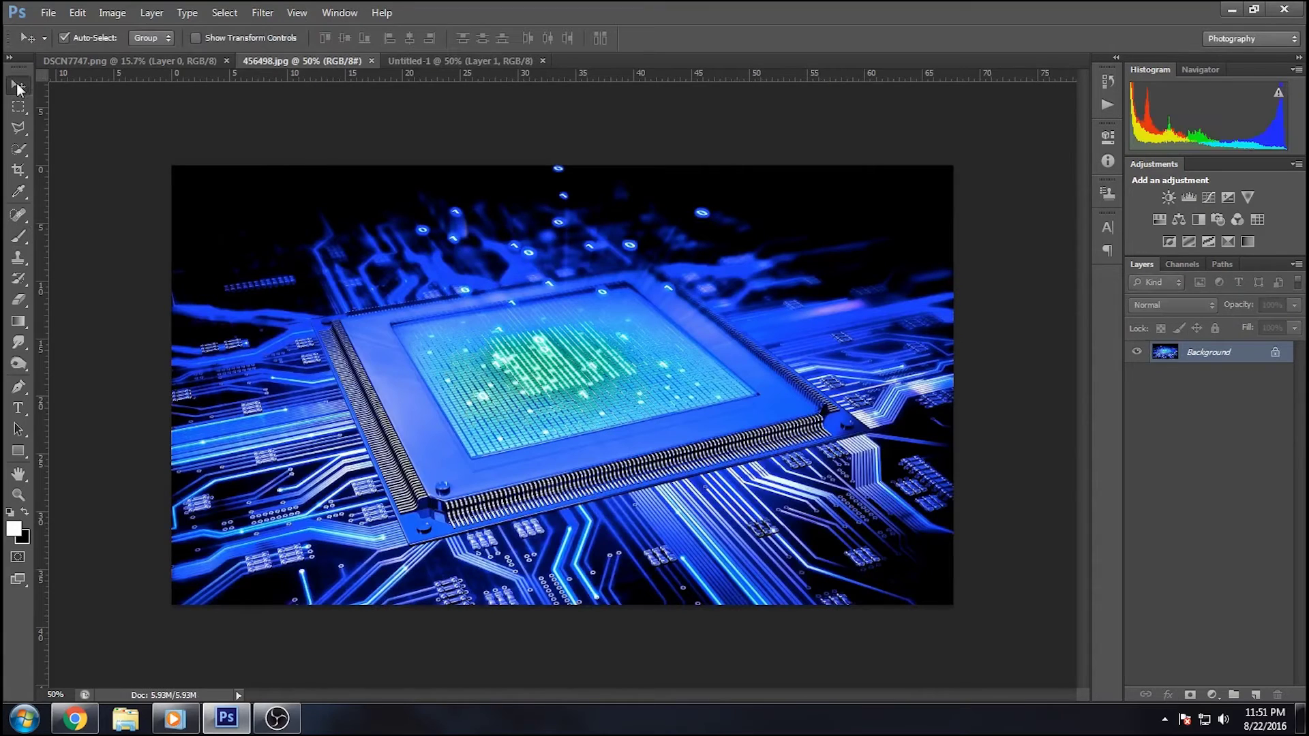
pyautogui.moveTo(292, 193)
pyautogui.mouseDown()
pyautogui.moveTo(386, 248)
pyautogui.moveTo(345, 290)
pyautogui.mouseUp()
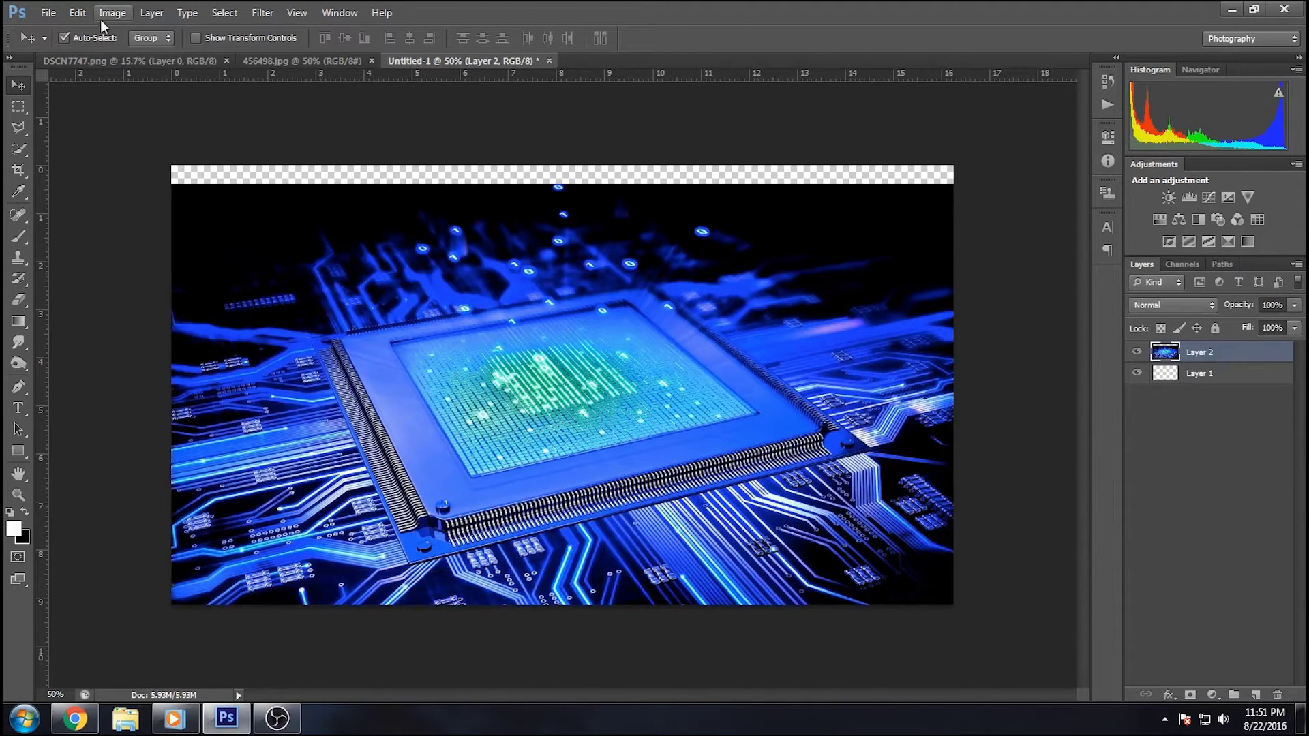
pyautogui.click(77, 12)
pyautogui.click(98, 317)
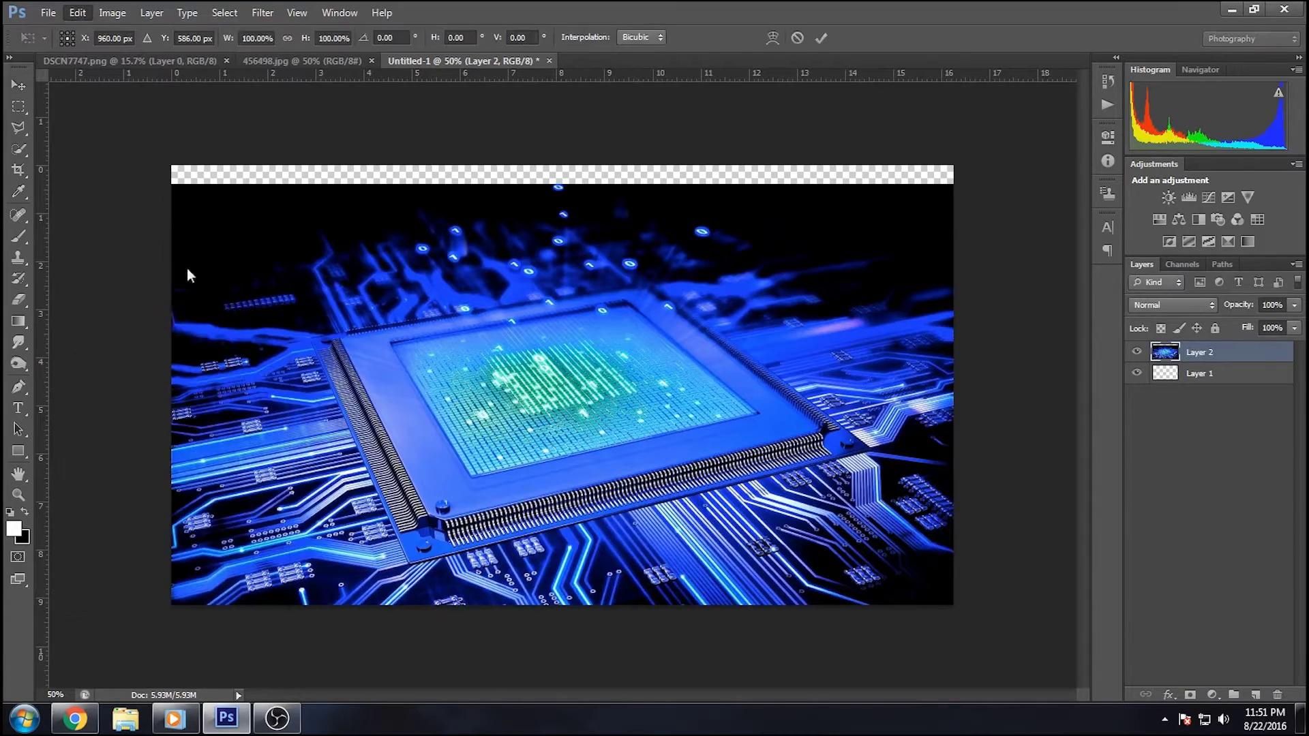
pyautogui.moveTo(534, 189); pyautogui.dragTo(517, 431)
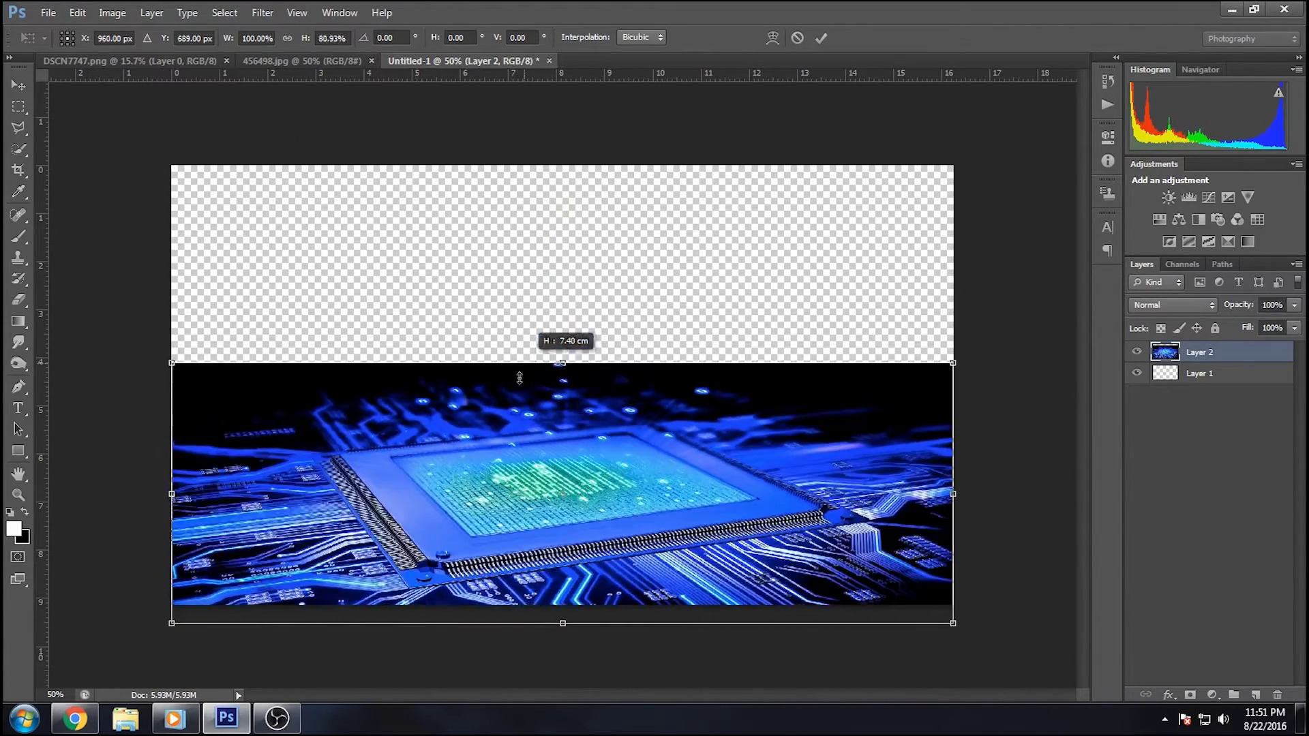
pyautogui.moveTo(517, 431); pyautogui.dragTo(516, 434)
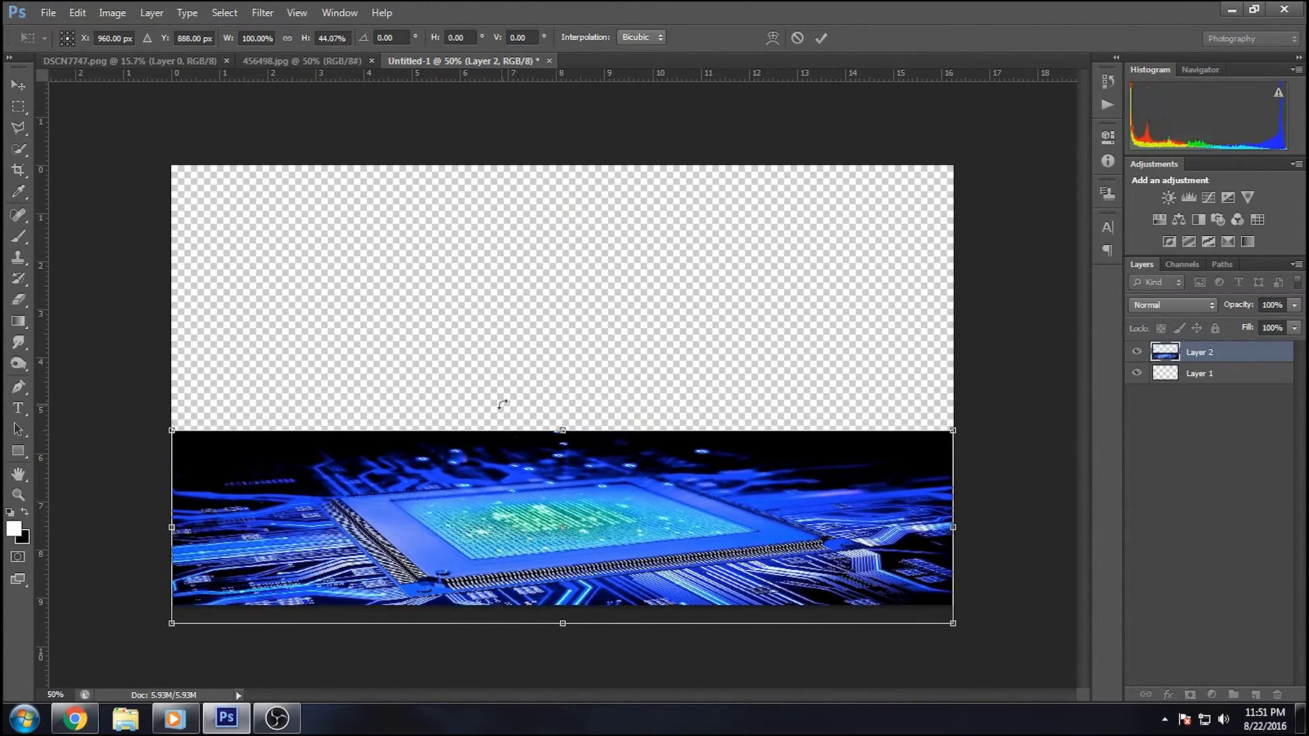
# Apply a Perspective transform widening the circuit image's base, then commit it
pyautogui.rightClick(504, 469)
pyautogui.click(1058, 623)
pyautogui.moveTo(954, 624); pyautogui.dragTo(1013, 623)
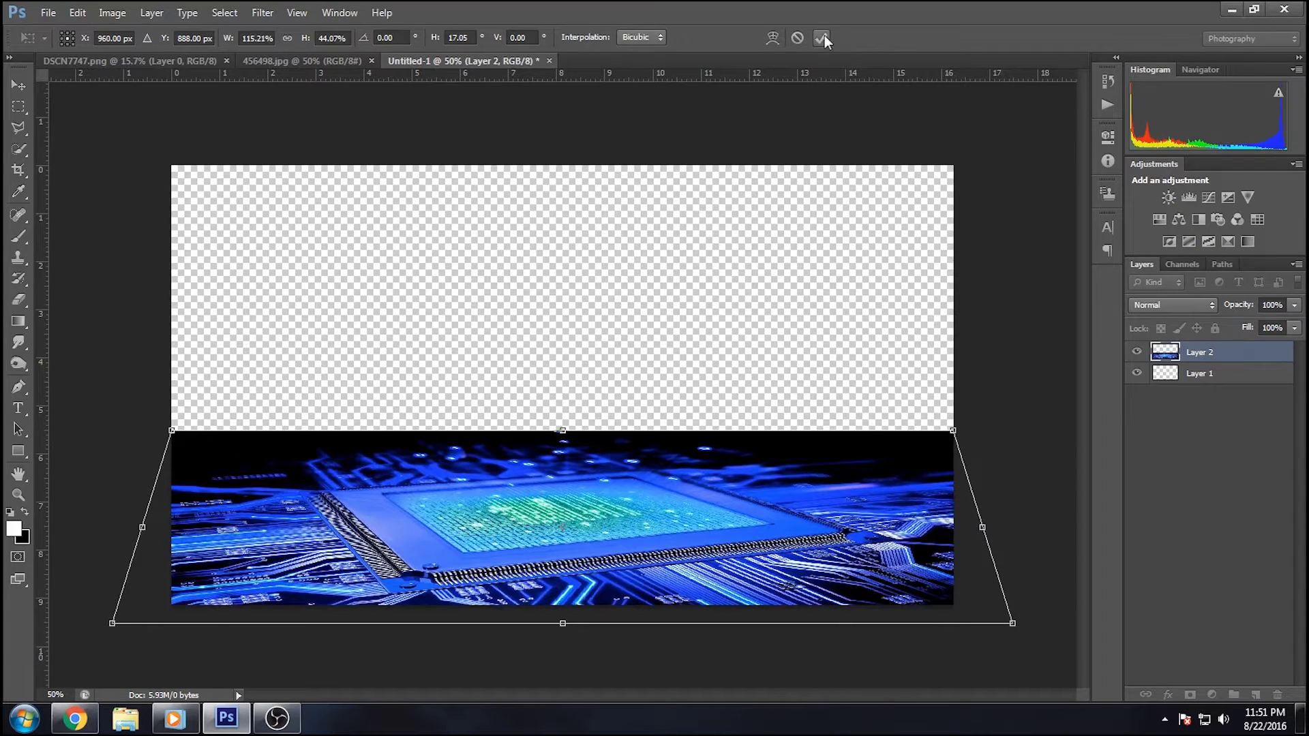
pyautogui.rightClick(569, 453)
pyautogui.click(593, 187)
pyautogui.moveTo(559, 430); pyautogui.dragTo(566, 485)
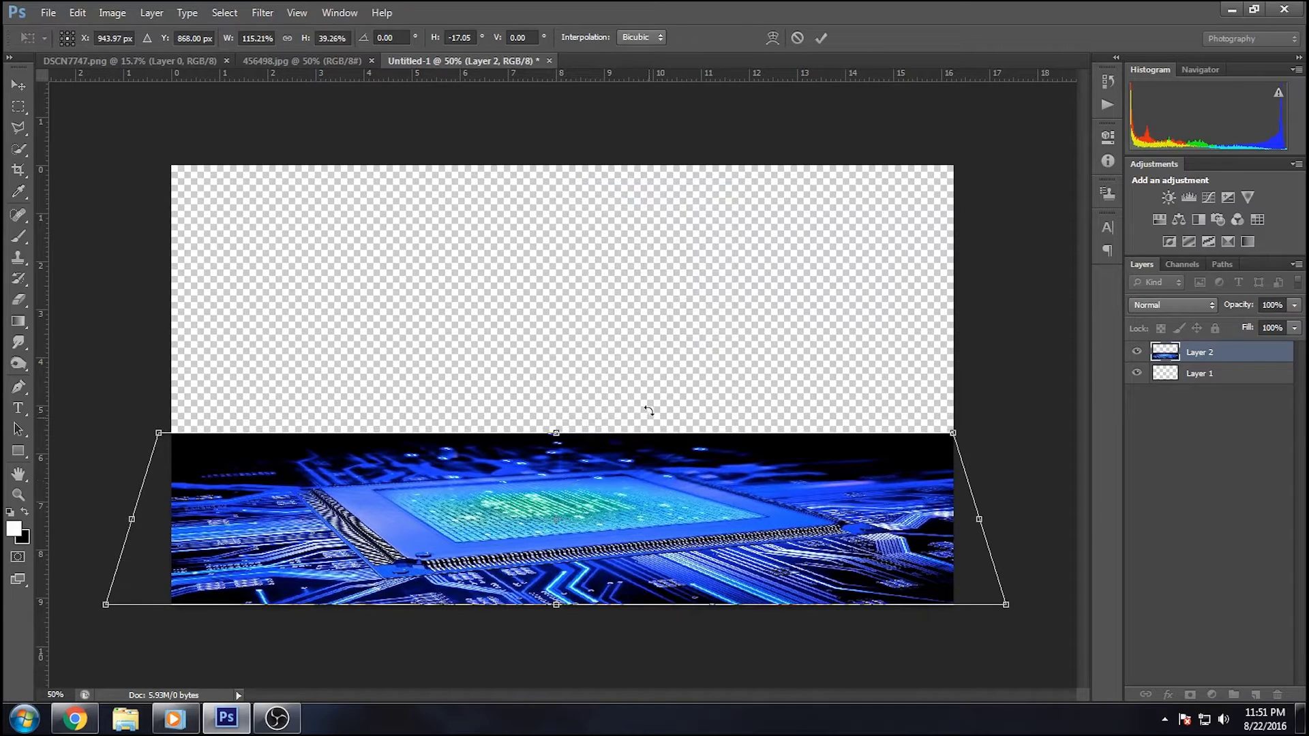
pyautogui.moveTo(661, 487); pyautogui.dragTo(674, 486)
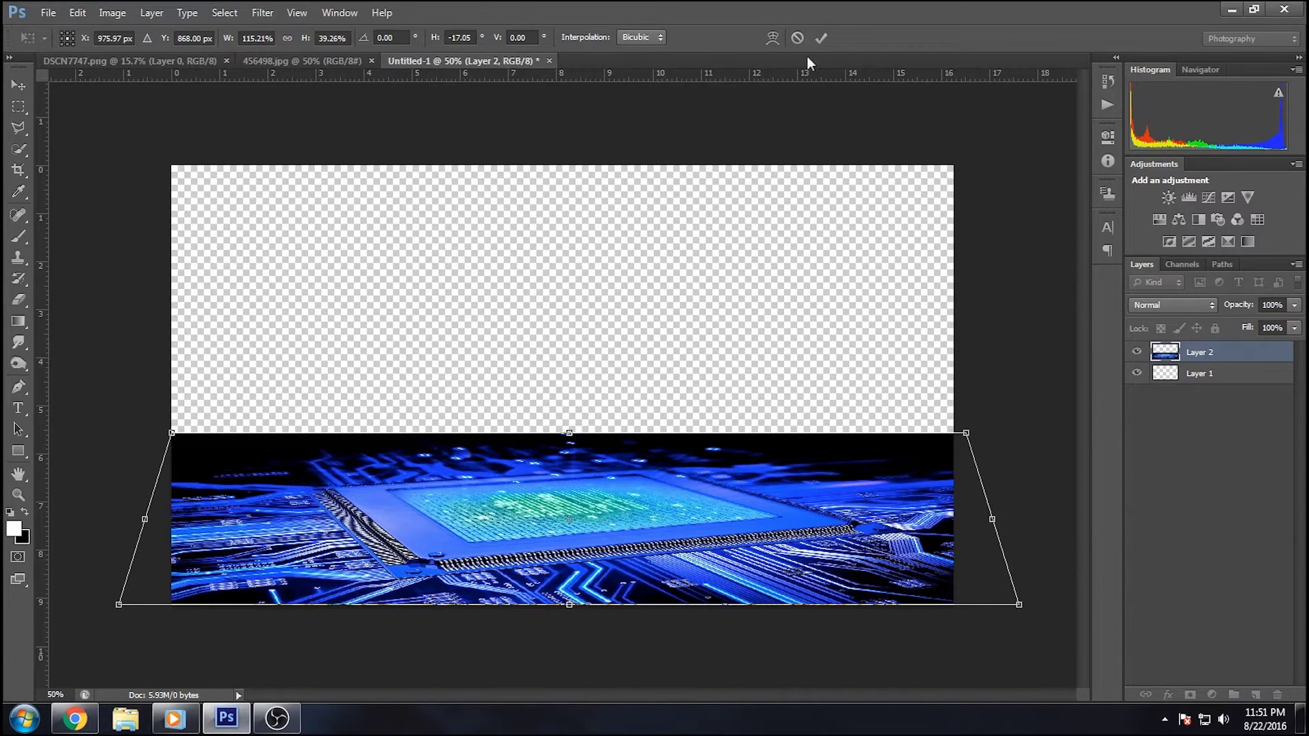
pyautogui.click(821, 38)
pyautogui.click(1200, 379)
pyautogui.click(1211, 694)
# Add a Gradient Fill layer running from deep navy to a lighter blue
pyautogui.click(1199, 358)
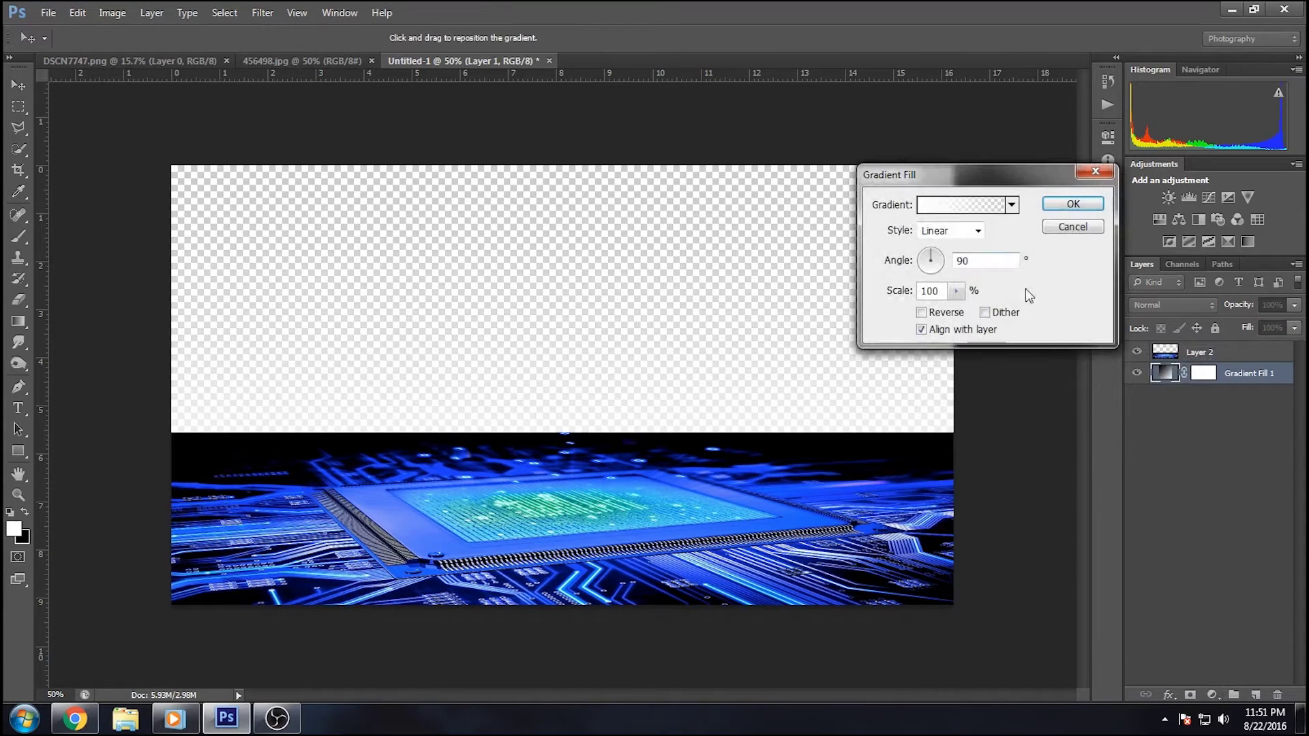
pyautogui.click(952, 214)
pyautogui.click(815, 387)
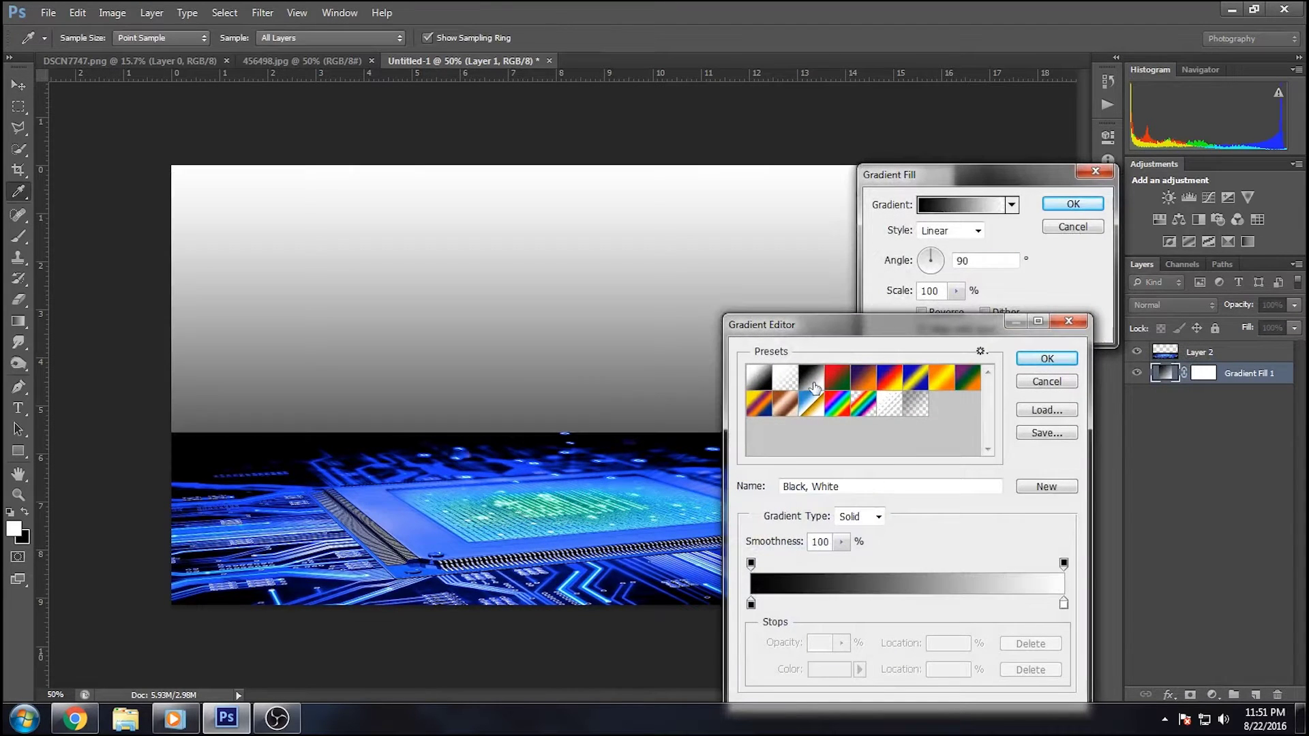
pyautogui.doubleClick(750, 603)
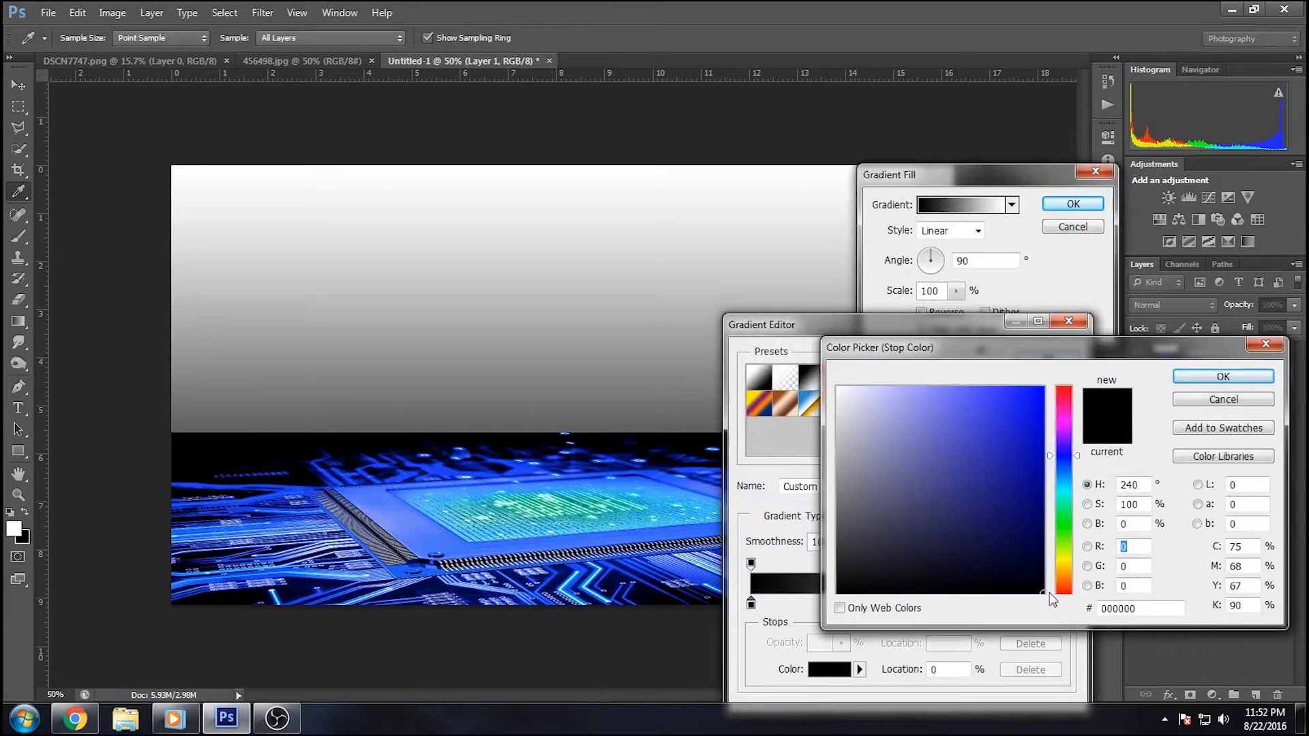
pyautogui.moveTo(1039, 576); pyautogui.dragTo(1045, 563)
pyautogui.click(1203, 380)
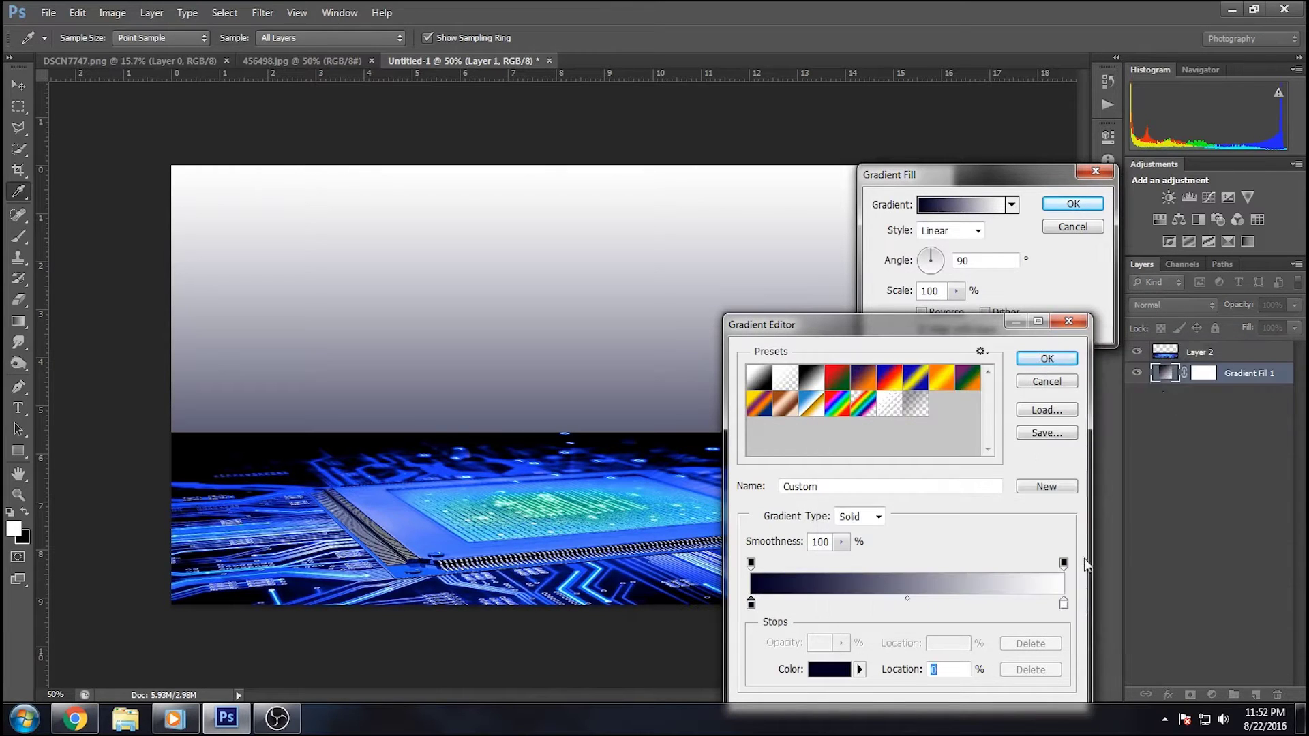
pyautogui.doubleClick(1064, 604)
pyautogui.moveTo(1065, 563); pyautogui.dragTo(1065, 466)
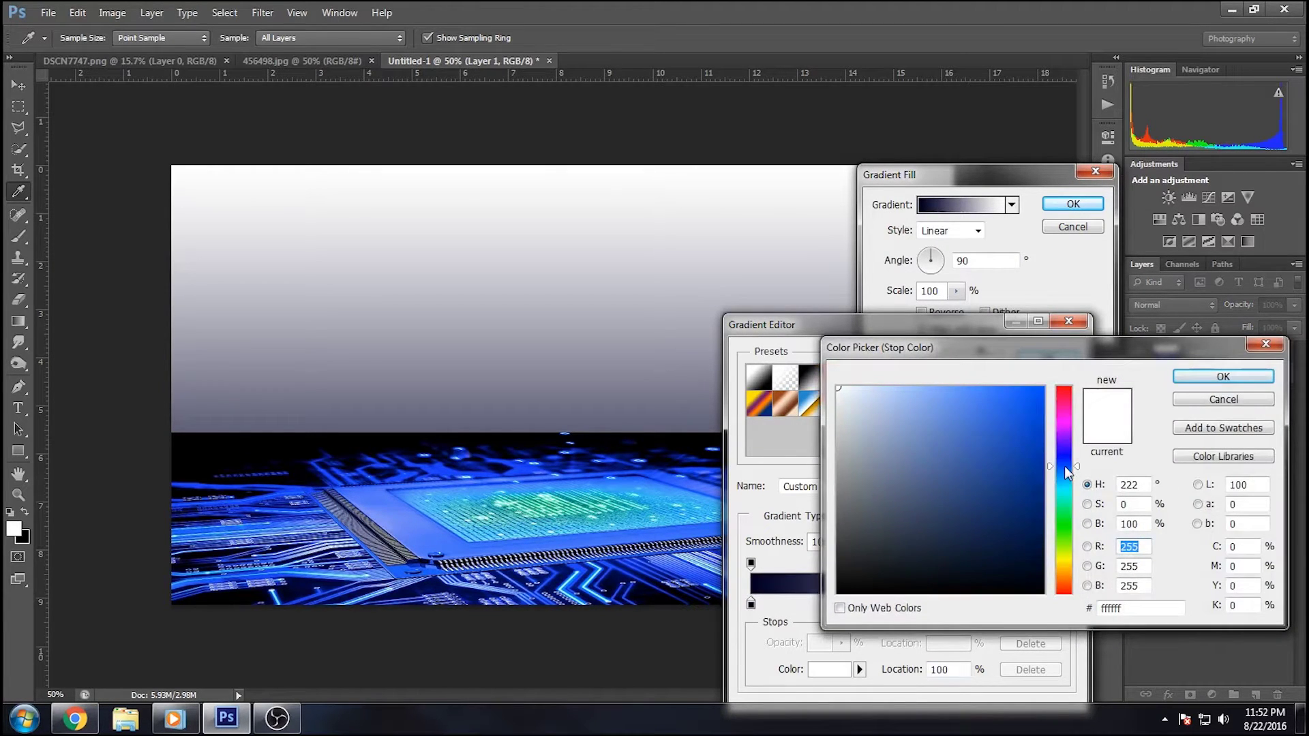
pyautogui.moveTo(242, 519); pyautogui.dragTo(270, 522)
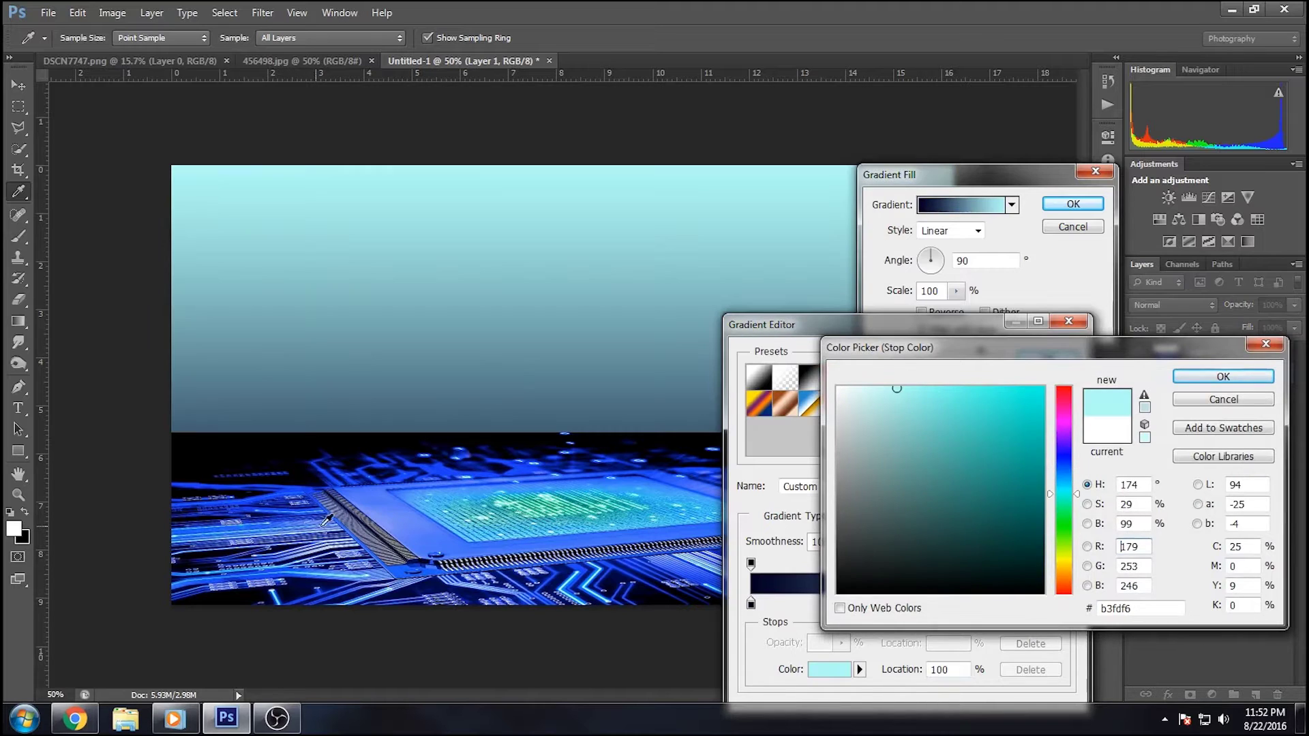
pyautogui.click(998, 441)
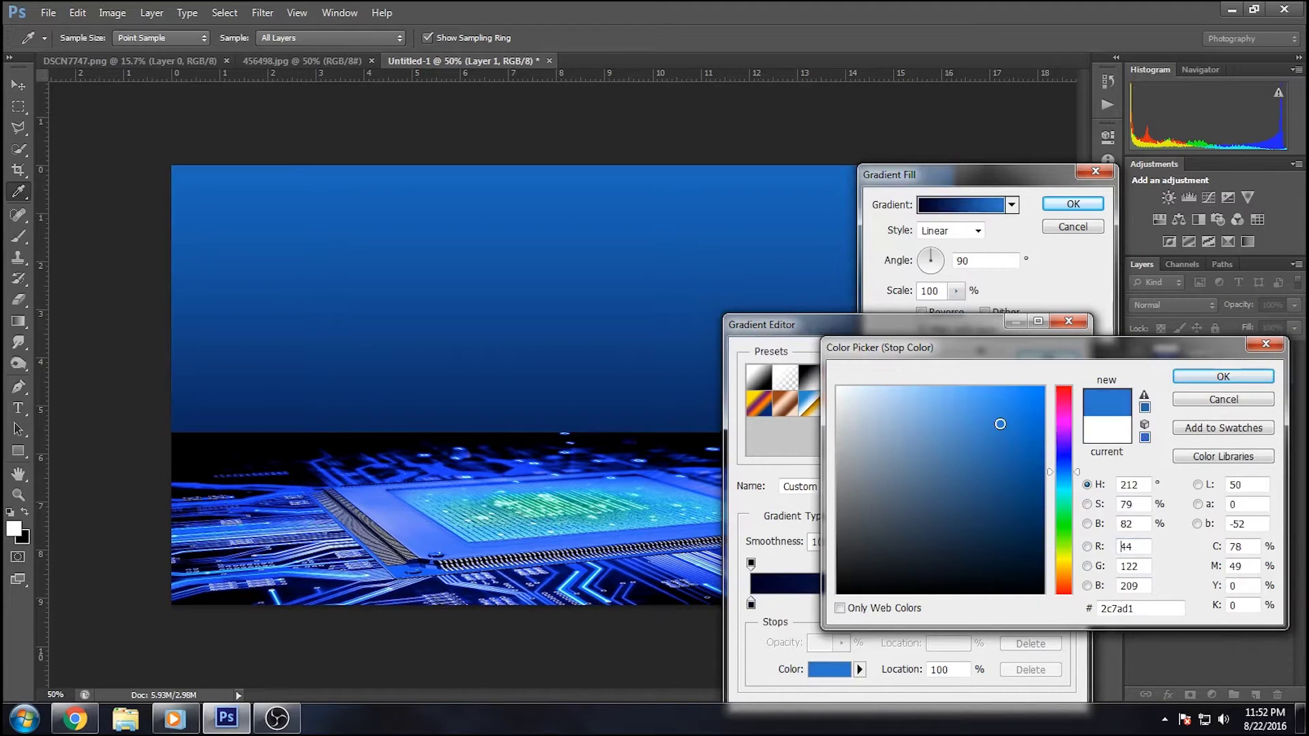
pyautogui.click(1223, 376)
pyautogui.click(1046, 358)
# Make the gradient radial, reversed and enlarged, then add a mask to the circuit layer
pyautogui.click(951, 230)
pyautogui.click(940, 261)
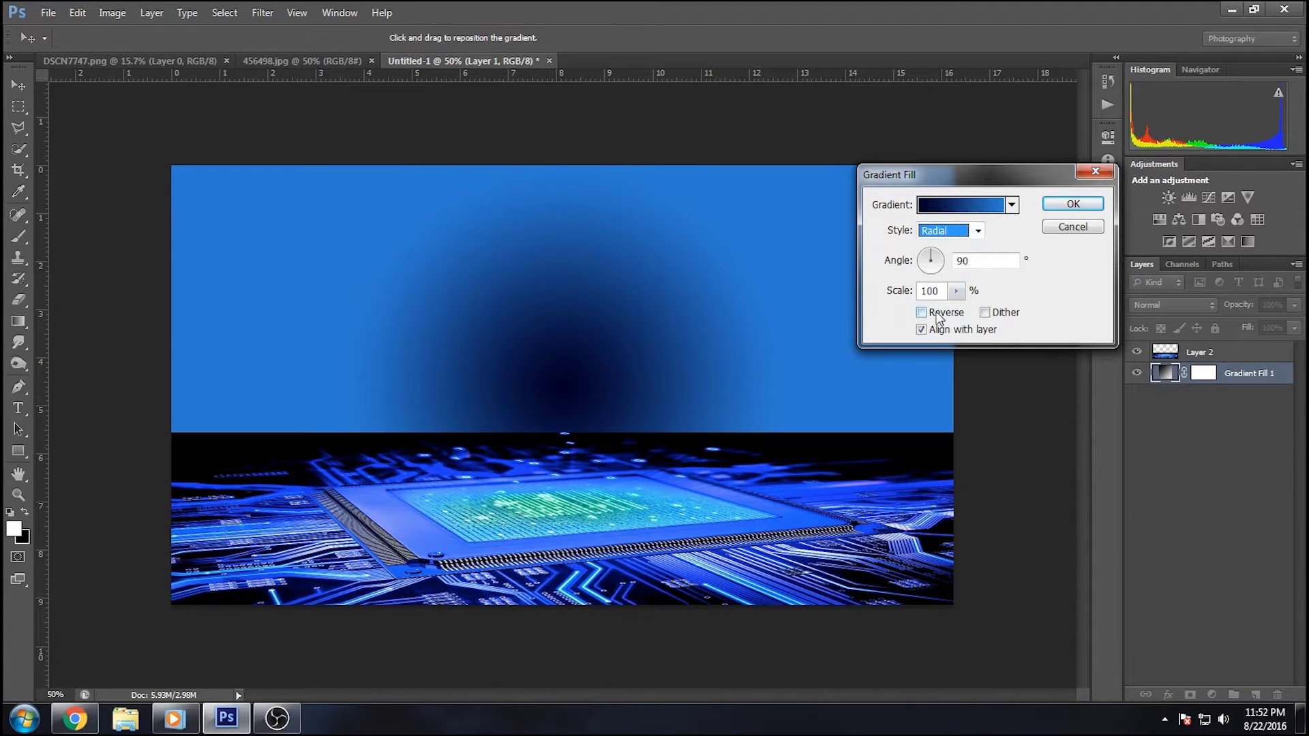
pyautogui.click(937, 316)
pyautogui.click(955, 292)
pyautogui.moveTo(957, 310); pyautogui.dragTo(967, 312)
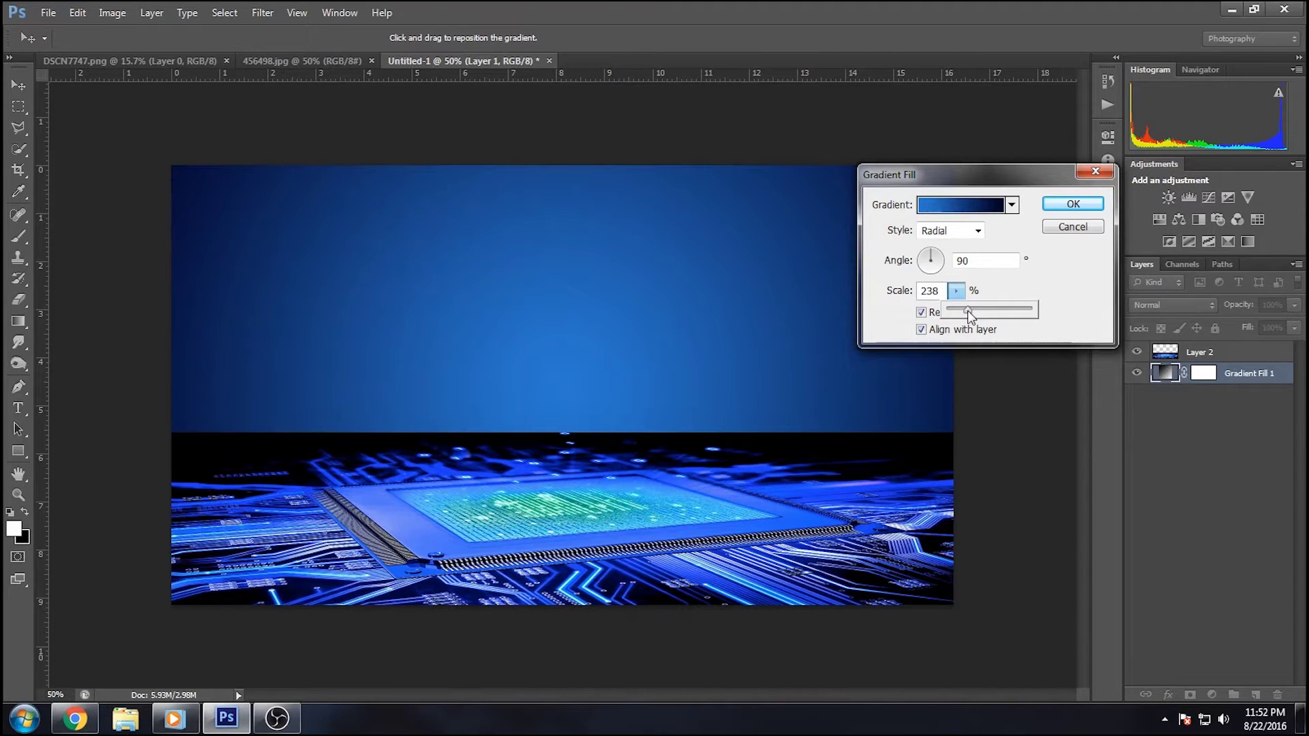
pyautogui.click(1073, 204)
pyautogui.click(1191, 363)
pyautogui.click(1188, 695)
# Brush Layer 2's mask with a ~453 px soft brush to fade the circuit image's top into the blue backdrop
pyautogui.press('b')
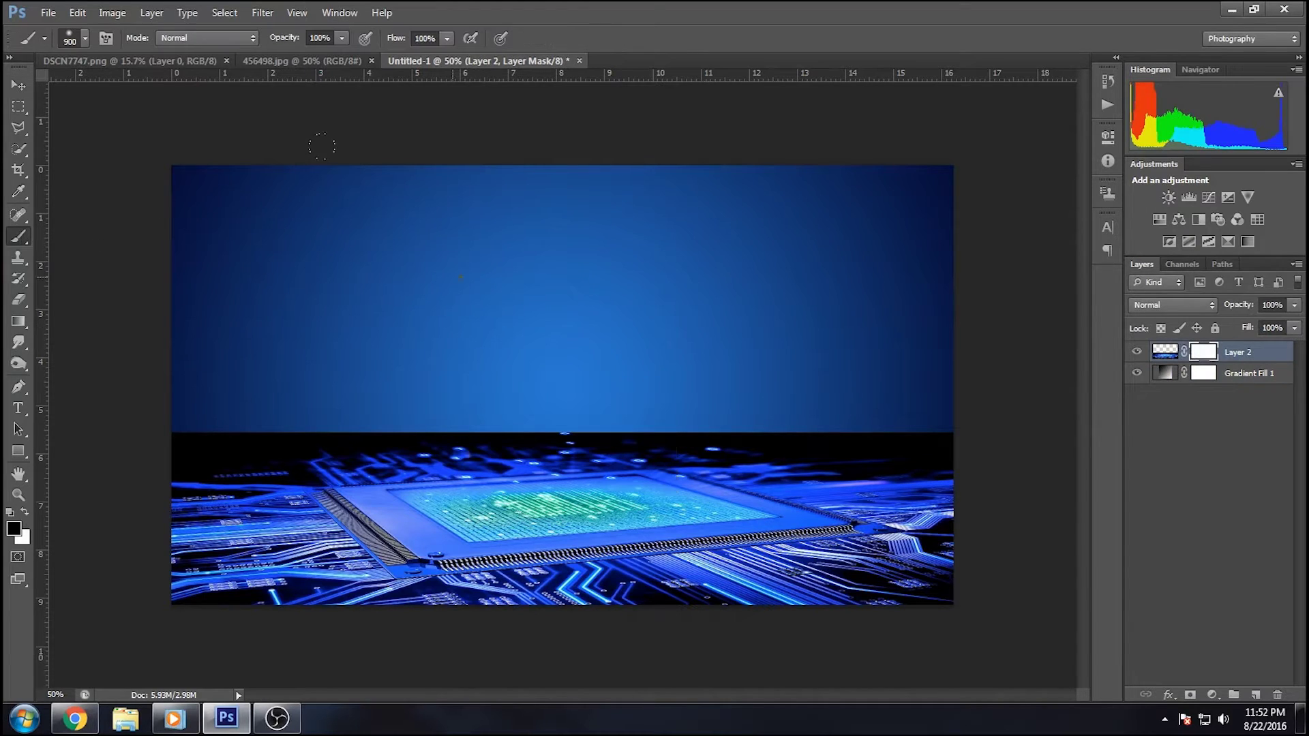
pyautogui.rightClick(461, 276)
pyautogui.moveTo(143, 396)
pyautogui.mouseDown()
pyautogui.moveTo(884, 397)
pyautogui.moveTo(923, 379)
pyautogui.mouseUp()
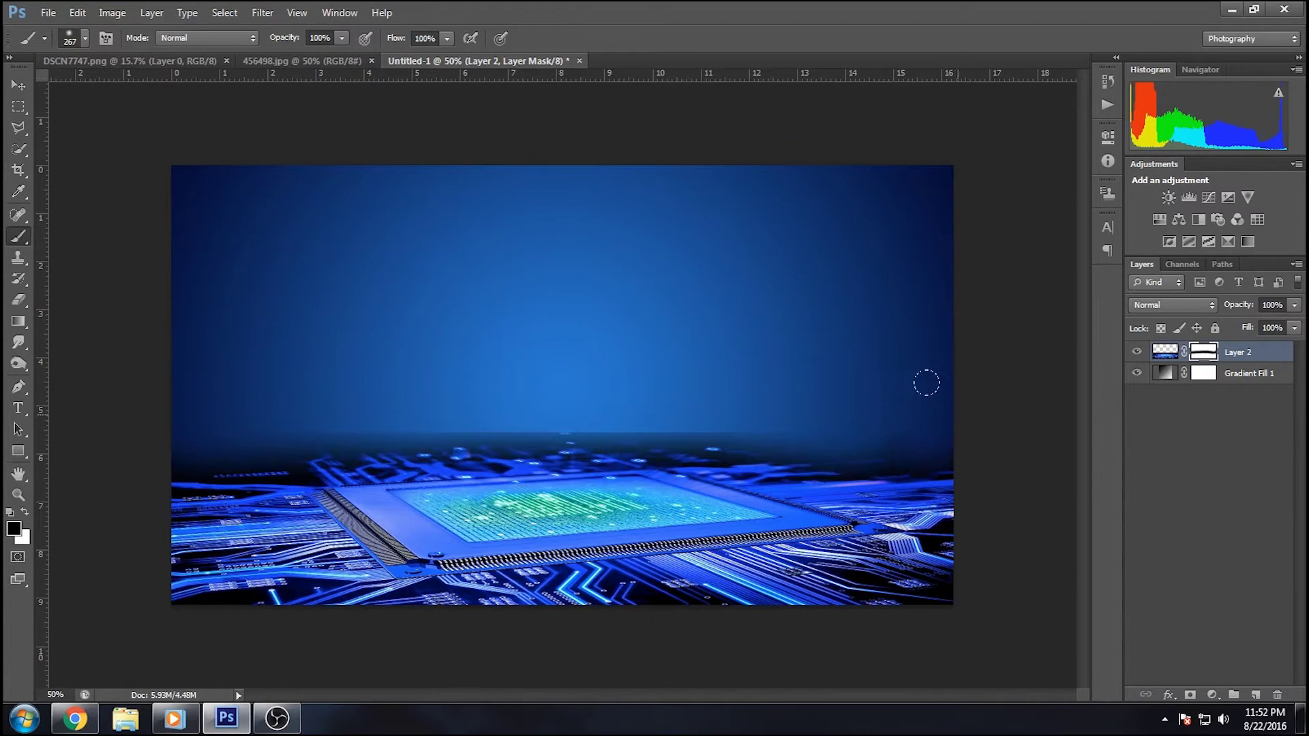
pyautogui.moveTo(730, 366); pyautogui.dragTo(330, 372)
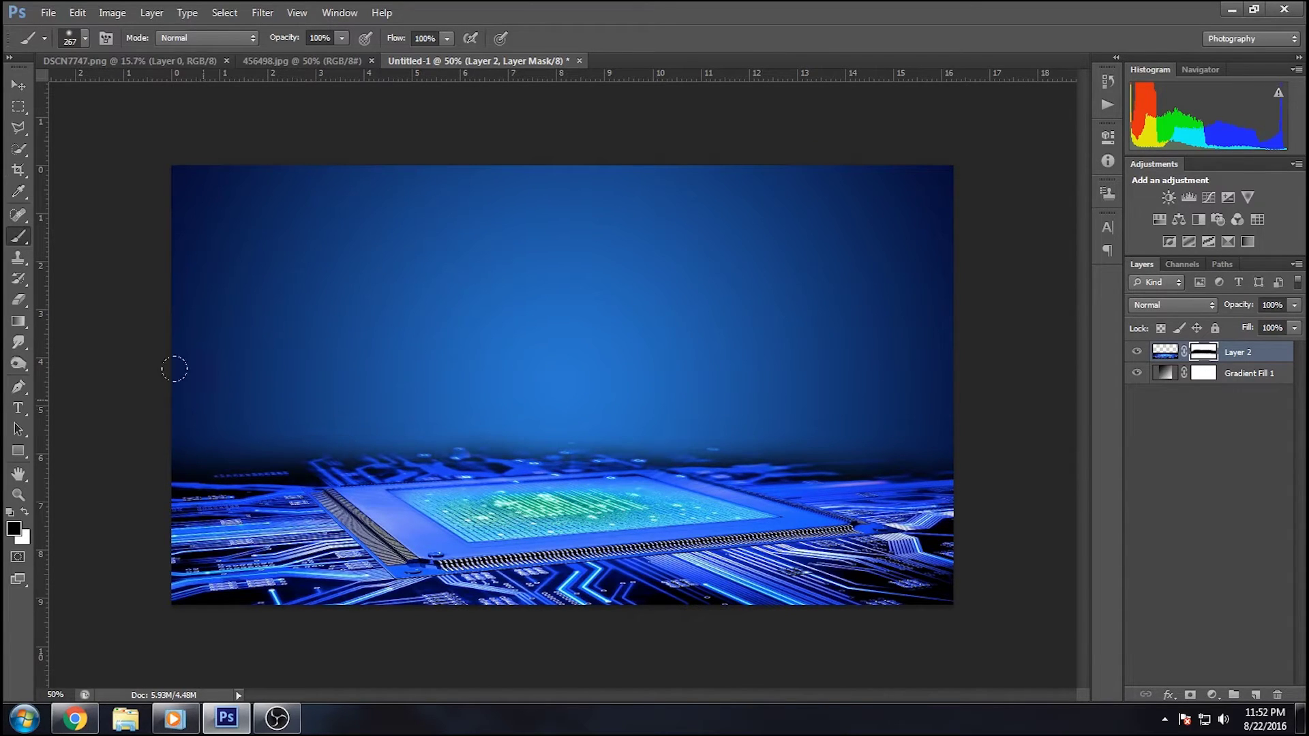
pyautogui.rightClick(260, 345)
pyautogui.moveTo(450, 414); pyautogui.dragTo(464, 415)
pyautogui.press('Return')
pyautogui.rightClick(260, 344)
pyautogui.press('Escape')
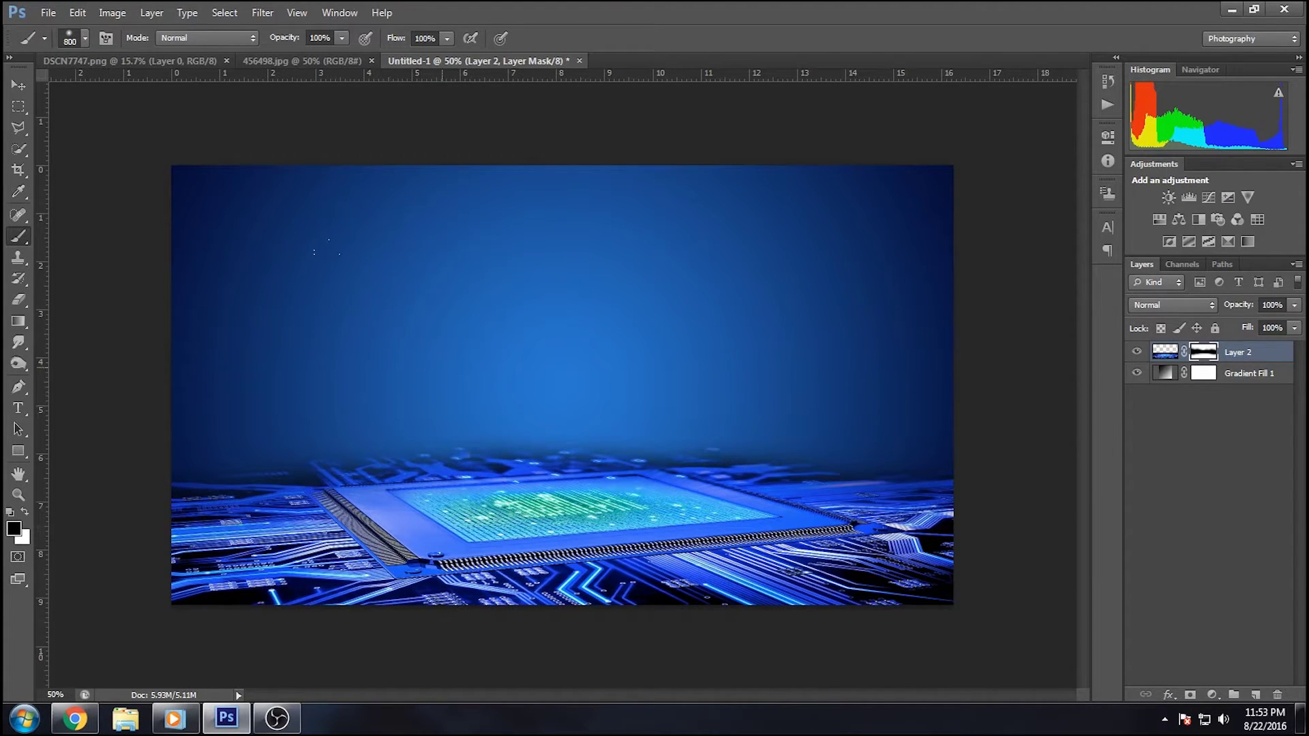
pyautogui.moveTo(327, 246); pyautogui.dragTo(528, 231)
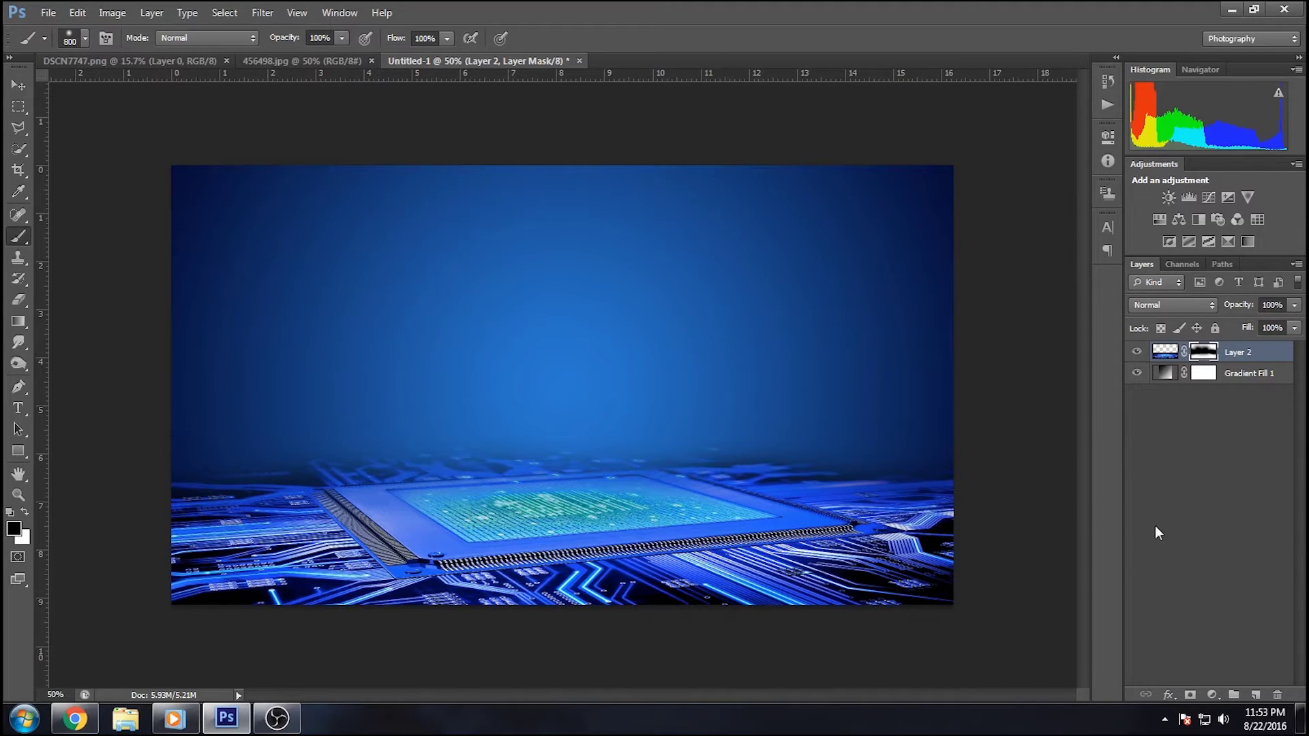
# Stretch the circuit layer vertically with Free Transform, then bring up the DSCN7747.png photo
pyautogui.click(78, 12)
pyautogui.click(103, 315)
pyautogui.moveTo(571, 436); pyautogui.dragTo(571, 451)
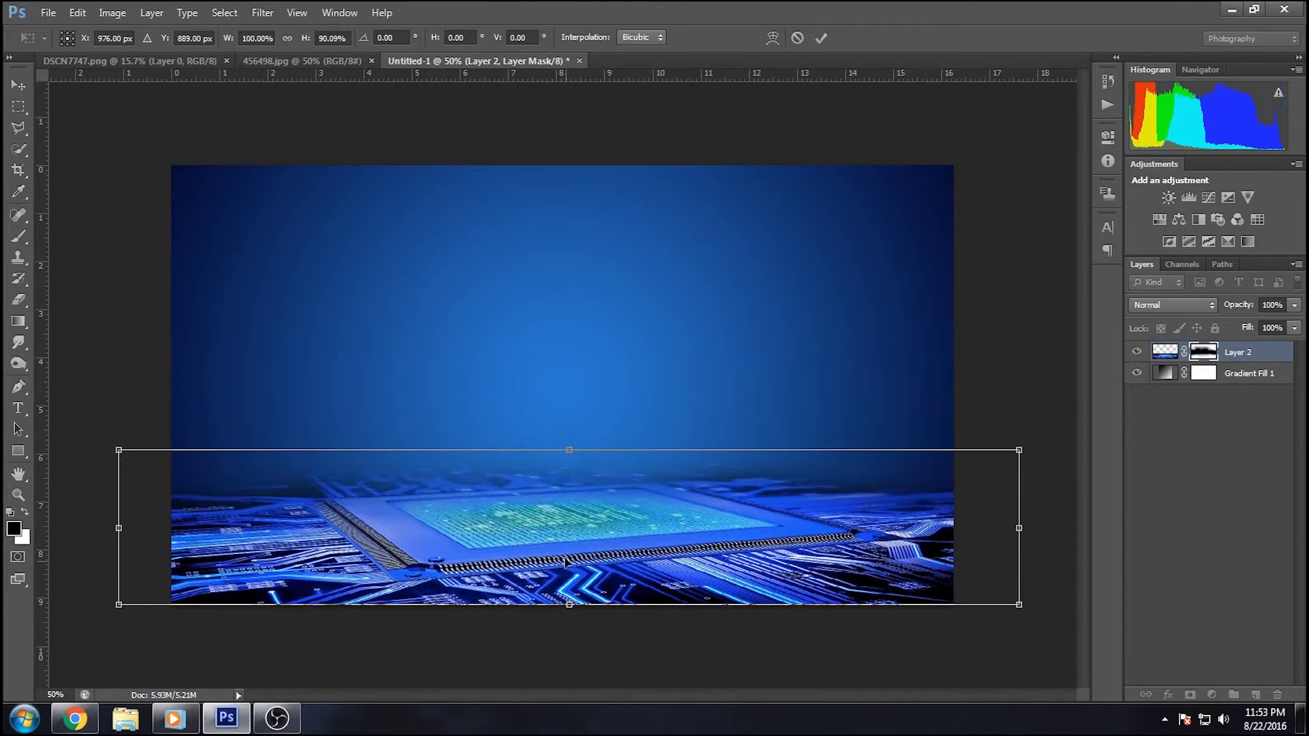
pyautogui.moveTo(568, 604); pyautogui.dragTo(568, 614)
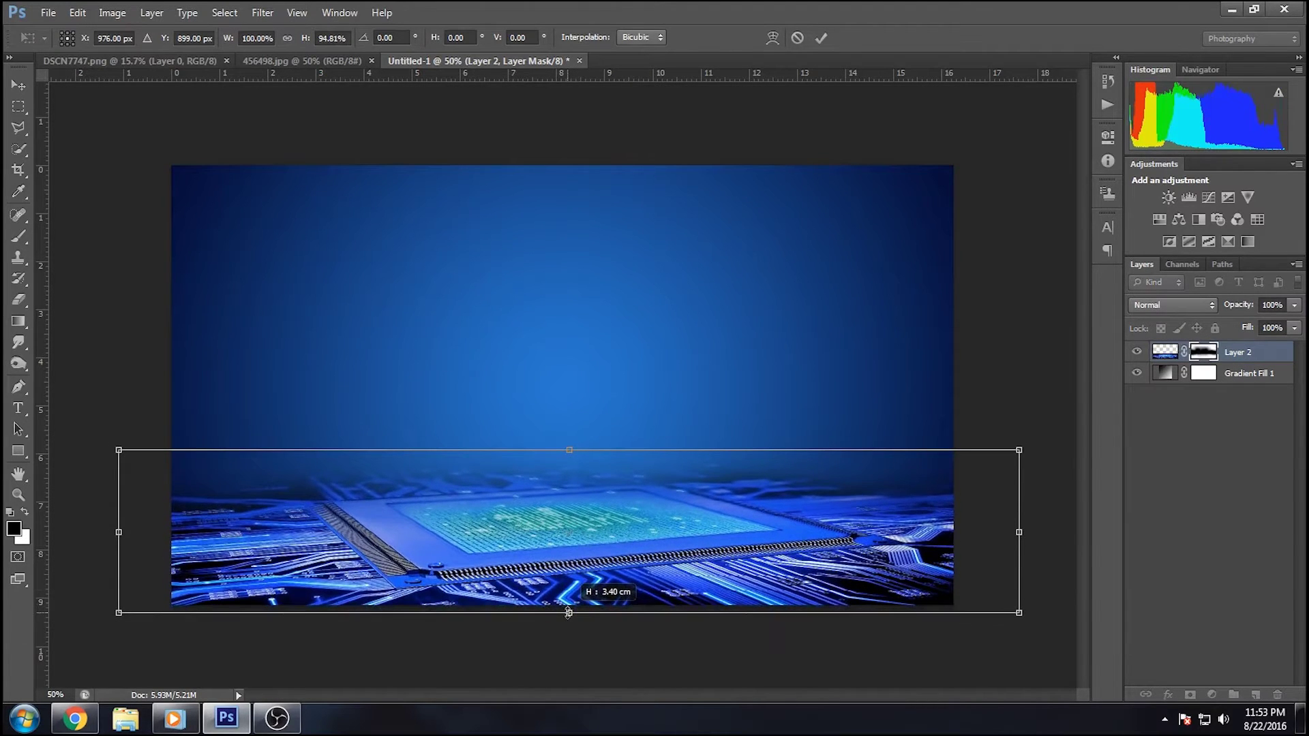
pyautogui.click(820, 39)
pyautogui.click(192, 58)
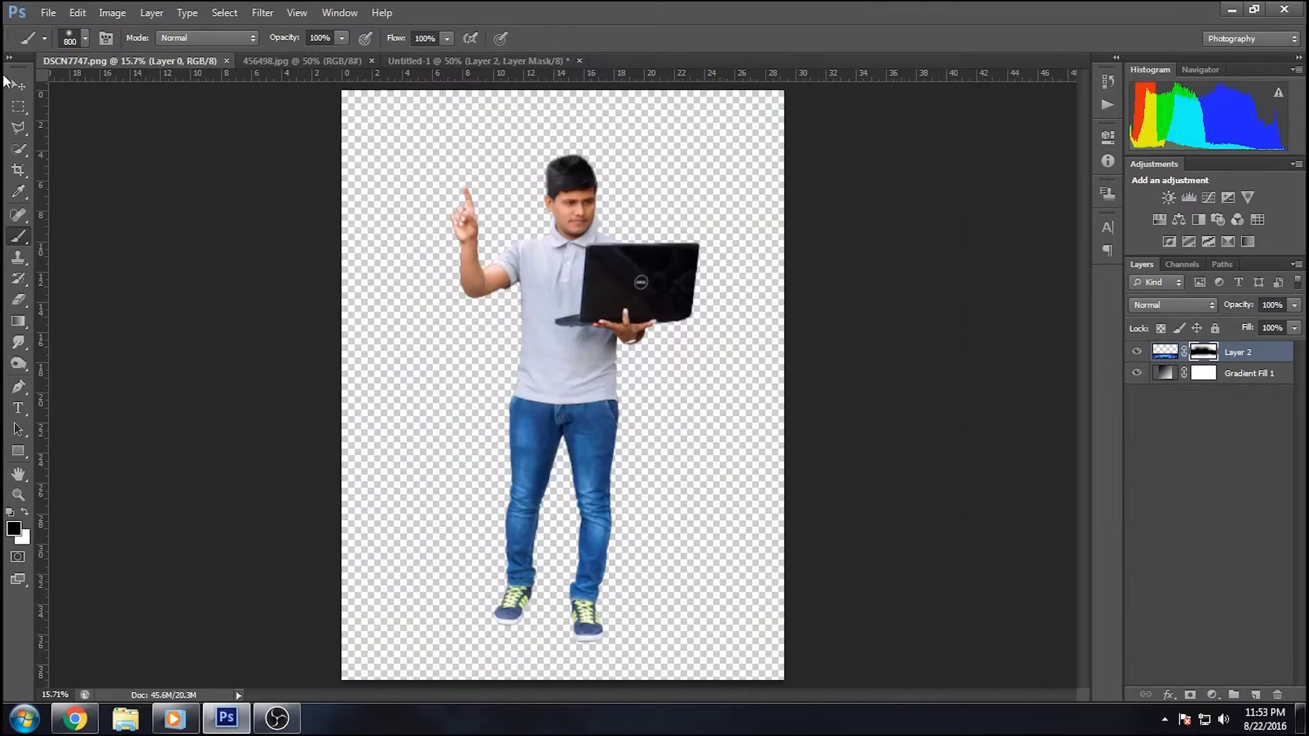
# Drag the man into the Untitled-1 composition and scale him down to about 61 percent
pyautogui.press('v')
pyautogui.moveTo(562, 180); pyautogui.dragTo(486, 319)
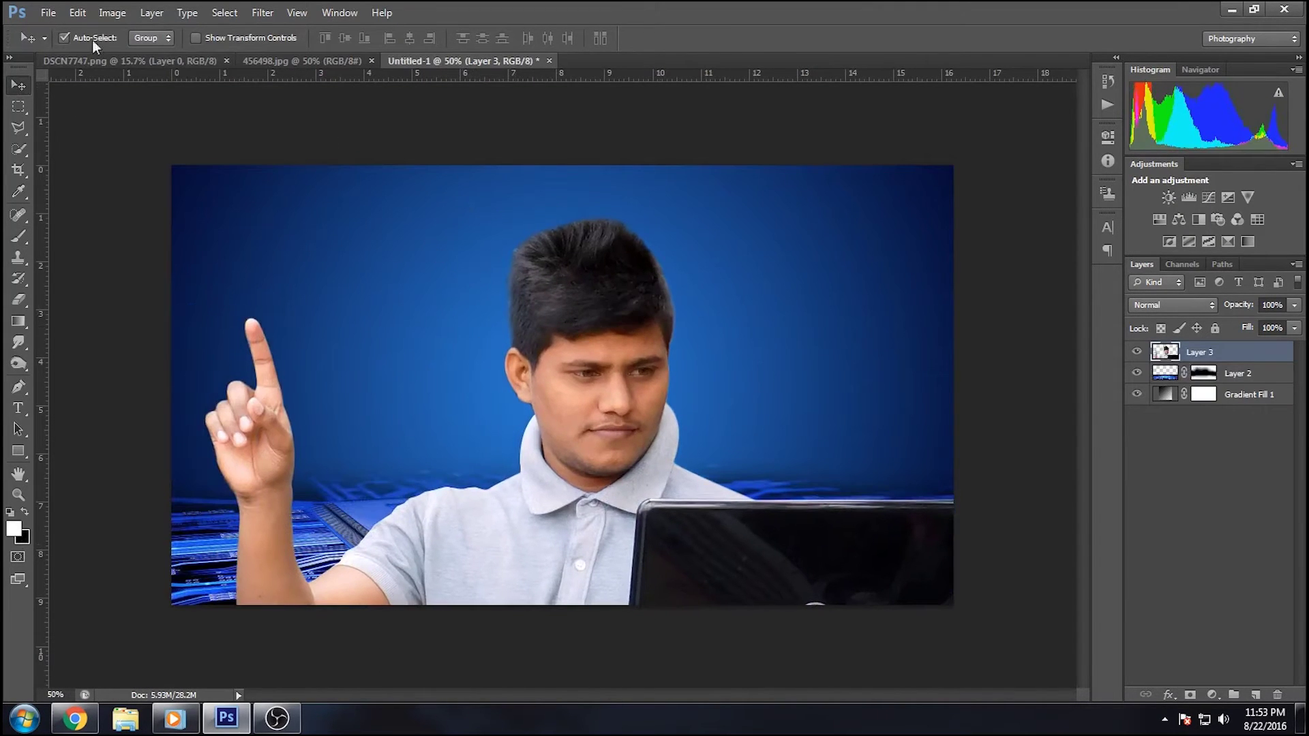
pyautogui.click(77, 12)
pyautogui.click(120, 314)
pyautogui.moveTo(1000, 217)
pyautogui.mouseDown()
pyautogui.moveTo(667, 593)
pyautogui.moveTo(646, 261)
pyautogui.mouseUp()
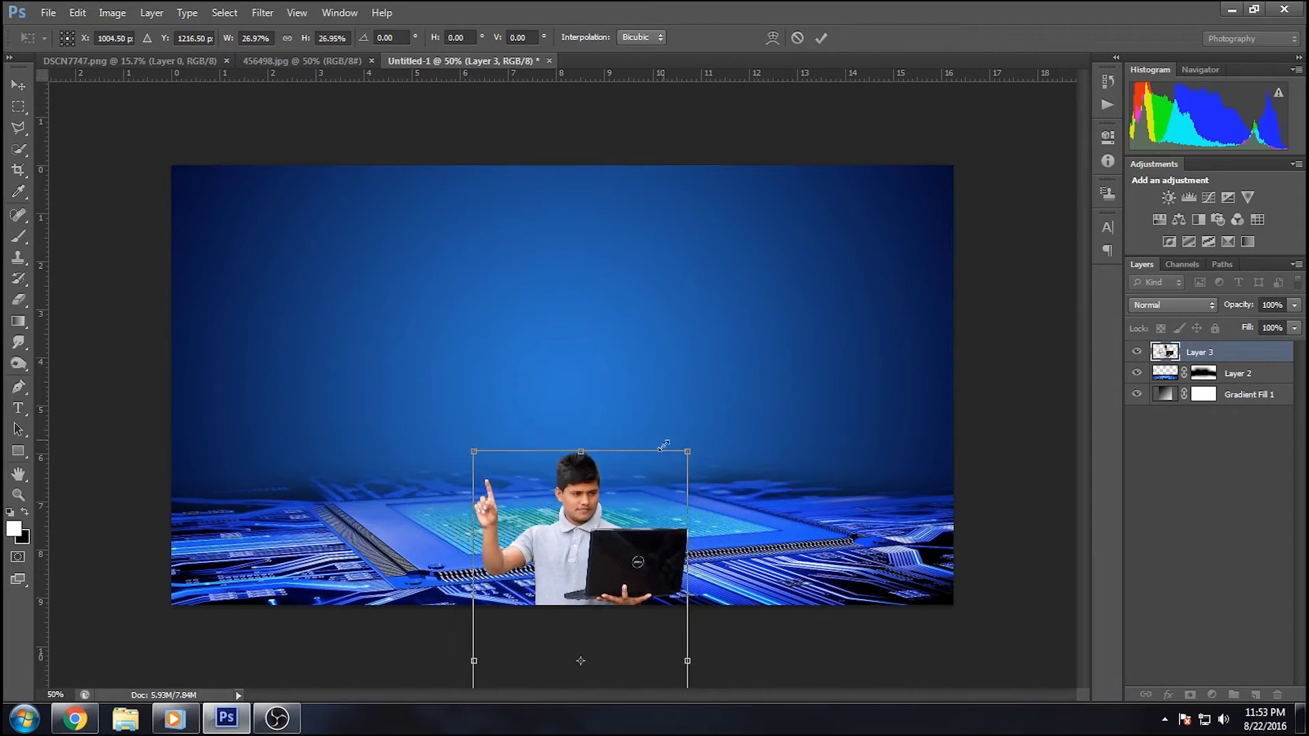
pyautogui.moveTo(827, 185)
pyautogui.mouseDown()
pyautogui.moveTo(680, 159)
pyautogui.moveTo(672, 183)
pyautogui.mouseUp()
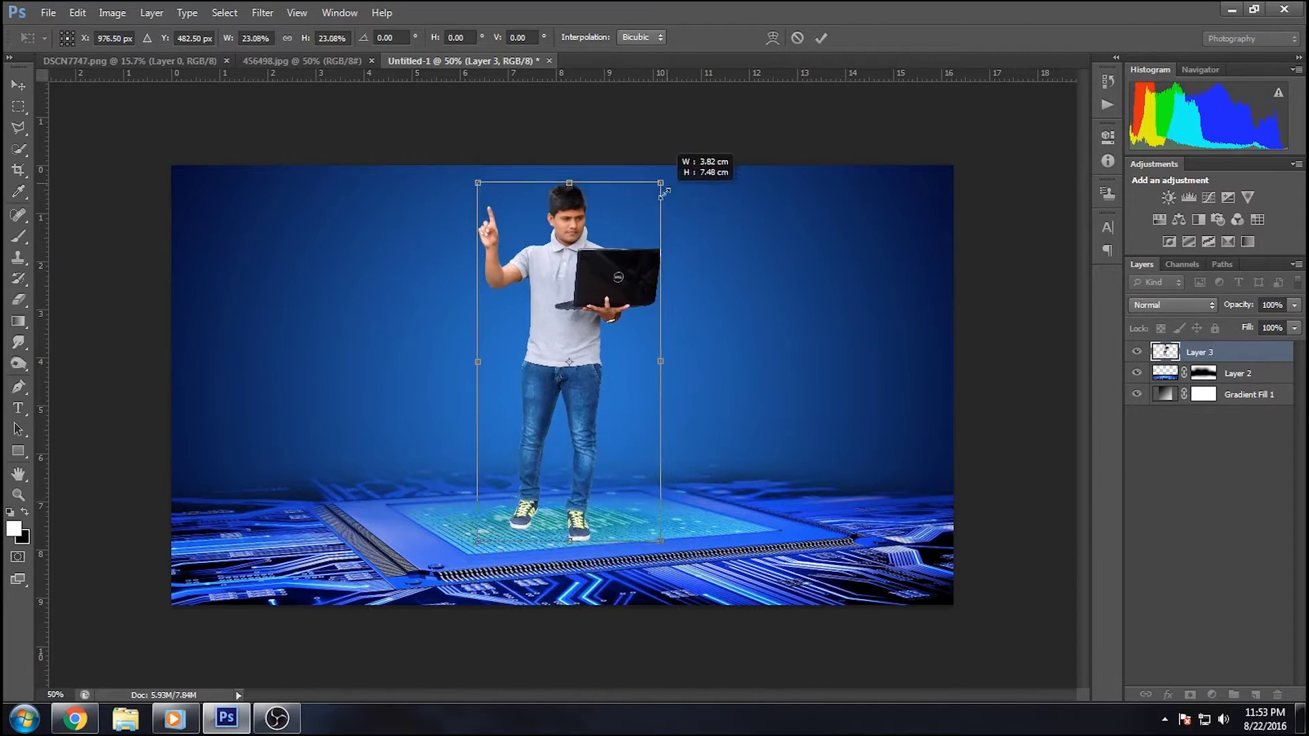
pyautogui.moveTo(624, 231); pyautogui.dragTo(585, 258)
# Tilt the man slightly, fine-tune his size, and set him standing on the chip
pyautogui.moveTo(735, 554); pyautogui.dragTo(760, 528)
pyautogui.moveTo(566, 455); pyautogui.dragTo(564, 443)
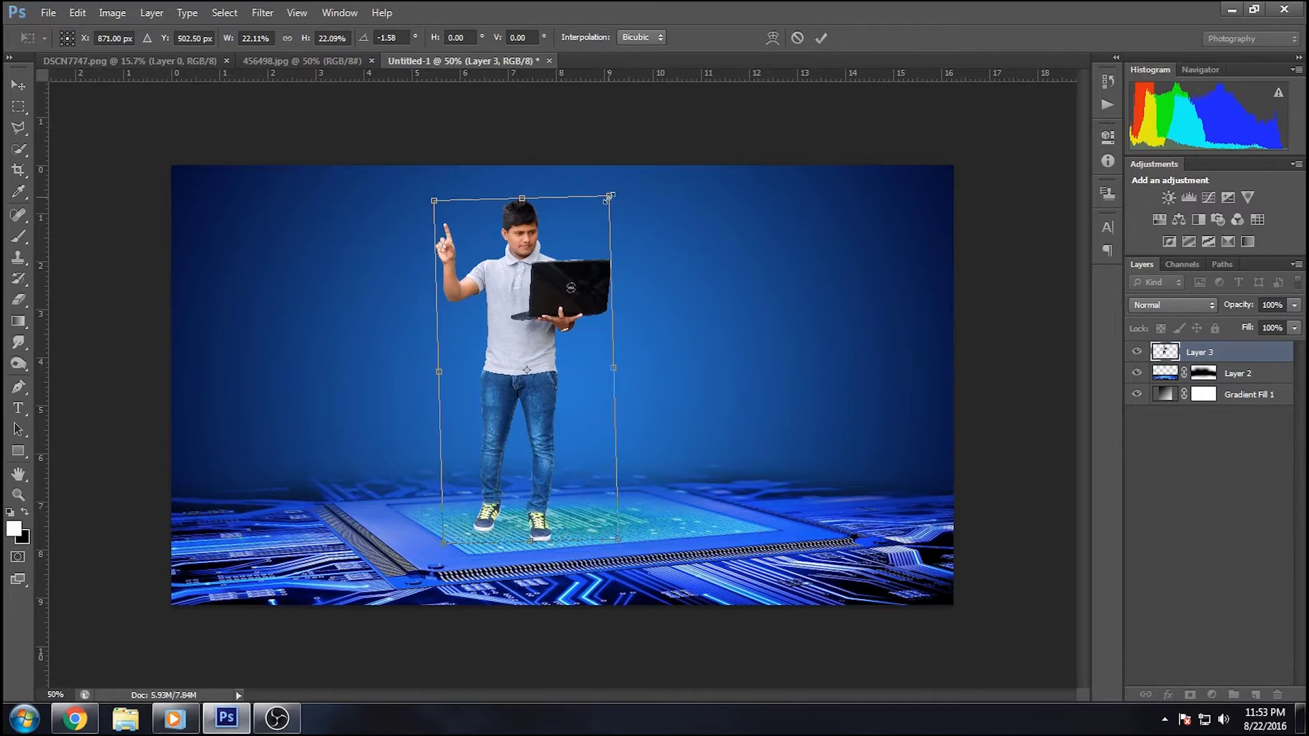
pyautogui.moveTo(609, 198); pyautogui.dragTo(604, 203)
pyautogui.moveTo(520, 201); pyautogui.dragTo(592, 208)
pyautogui.moveTo(555, 297); pyautogui.dragTo(546, 324)
pyautogui.click(822, 38)
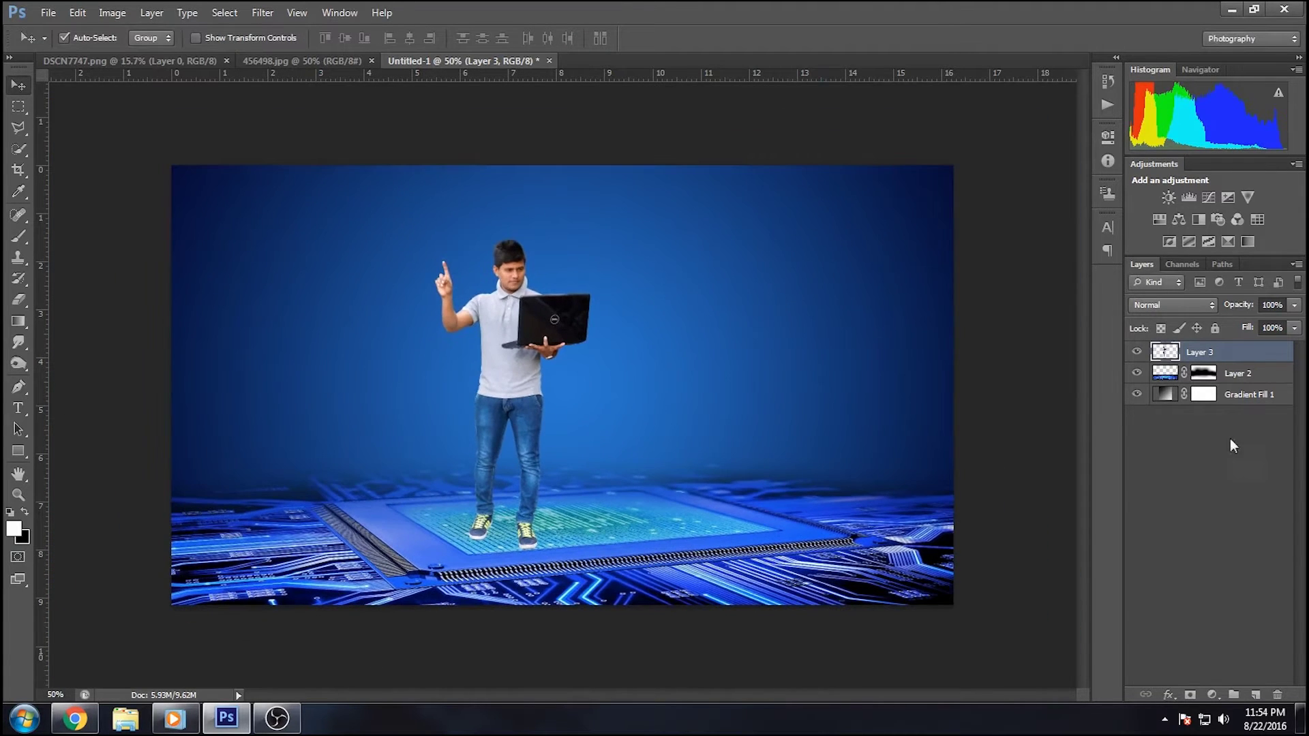
# Add a new layer above the circuit image and paint sampled dark blue across the lower scene
pyautogui.click(1250, 374)
pyautogui.click(1262, 699)
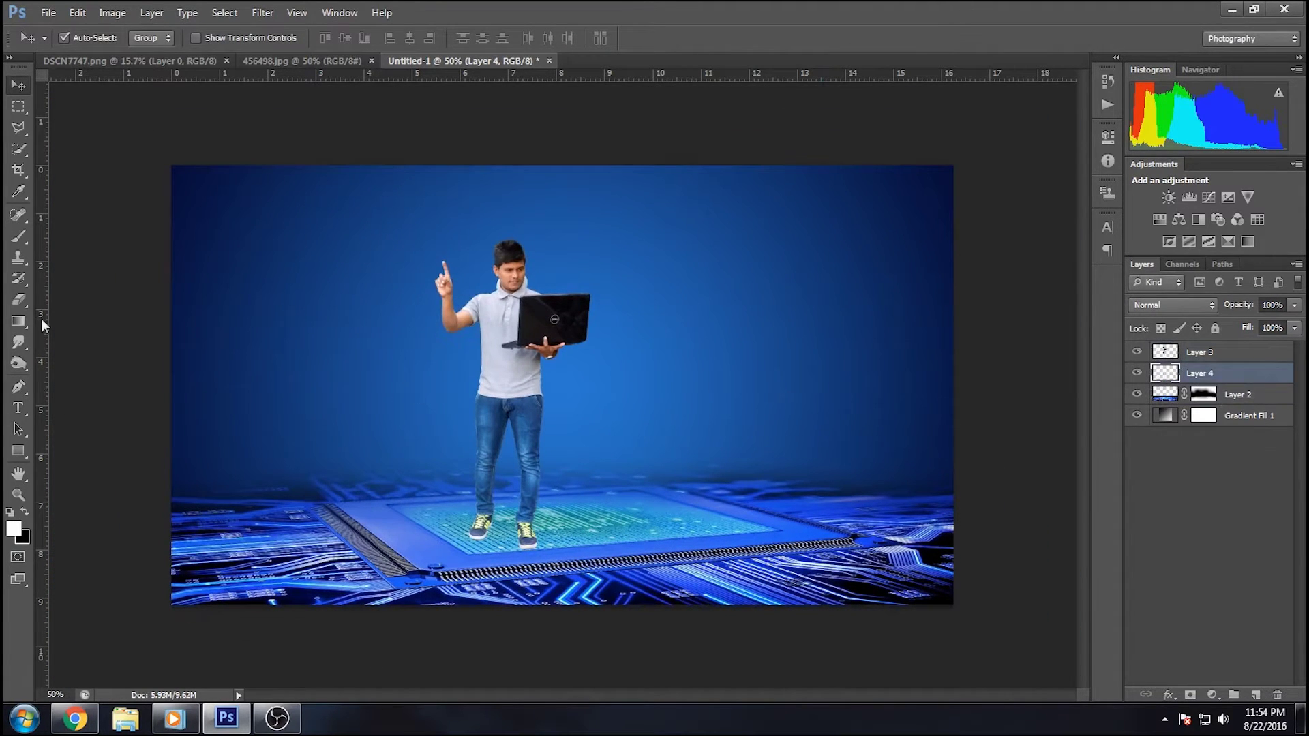
pyautogui.click(18, 236)
pyautogui.keyDown('alt'); pyautogui.click(916, 409); pyautogui.keyUp('alt')
pyautogui.moveTo(833, 402)
pyautogui.mouseDown()
pyautogui.moveTo(395, 391)
pyautogui.moveTo(42, 411)
pyautogui.mouseUp()
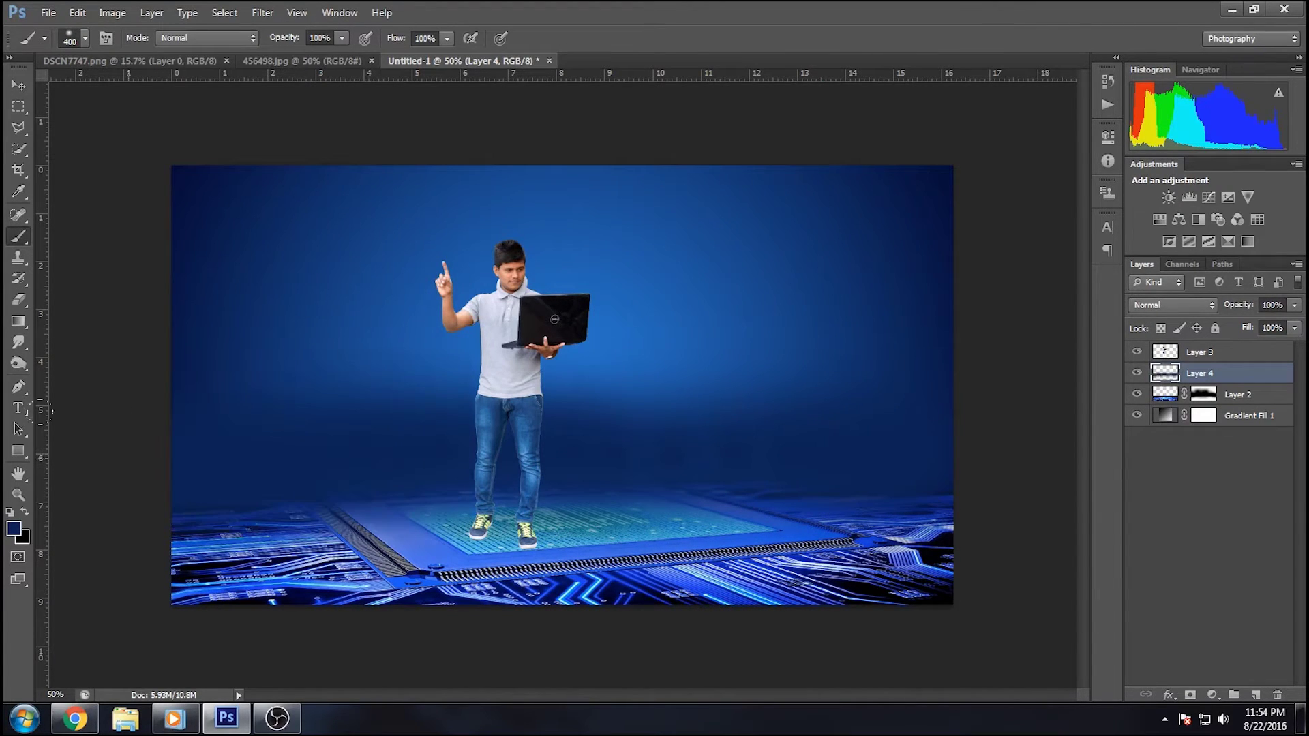
# Set the painted layer to Soft Light blending at 50% opacity
pyautogui.click(1163, 305)
pyautogui.click(1148, 543)
pyautogui.click(1170, 305)
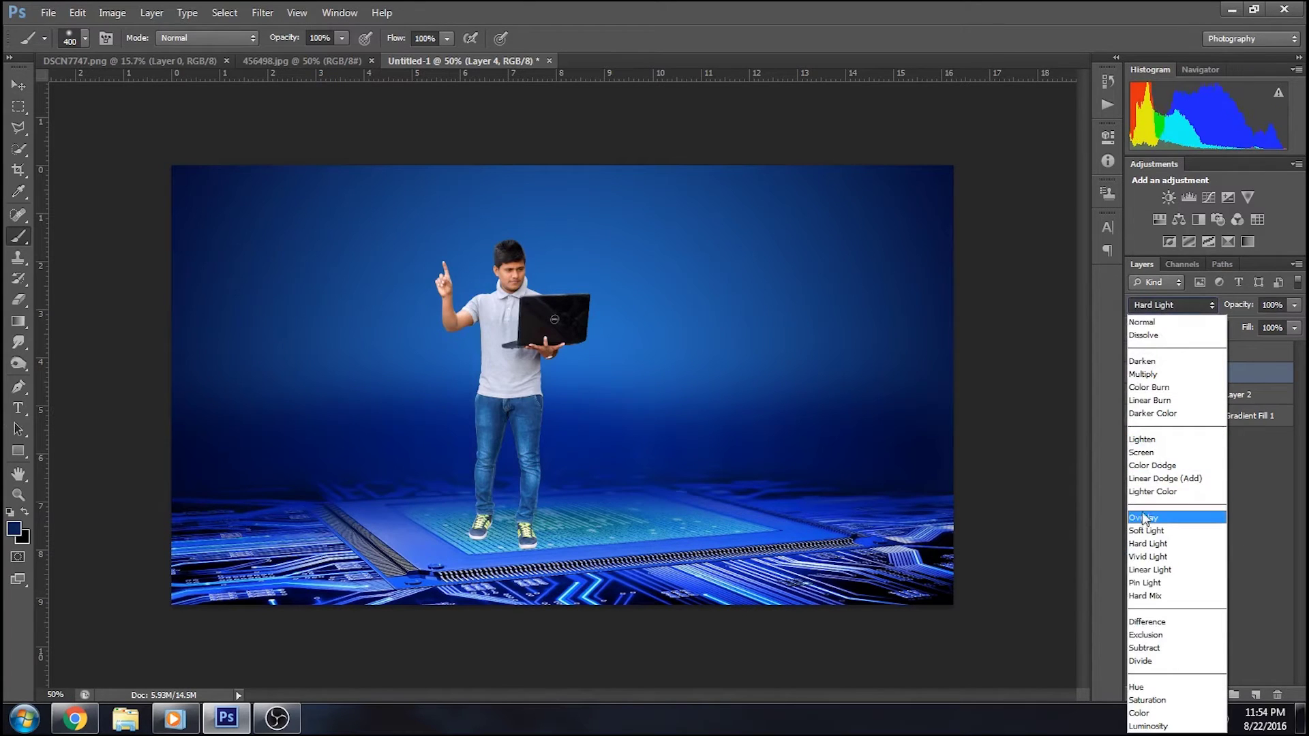
pyautogui.click(1146, 529)
pyautogui.click(1293, 306)
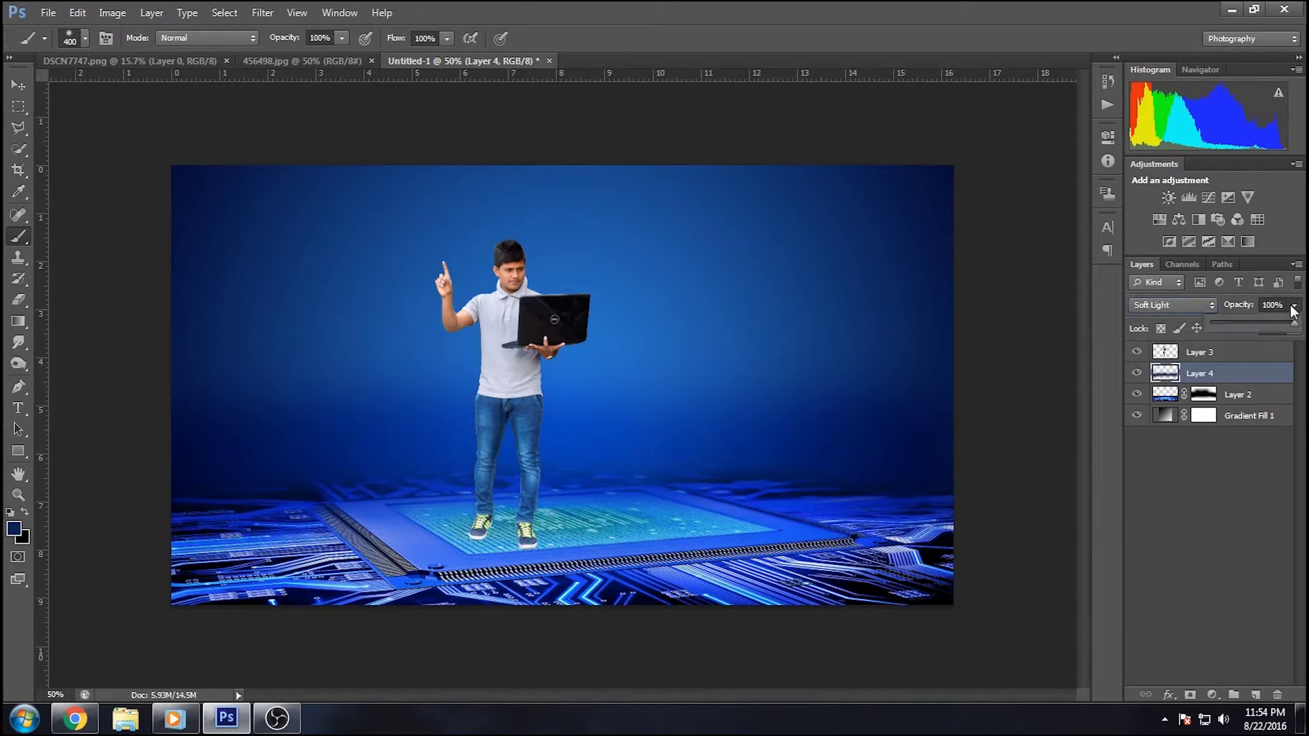
pyautogui.moveTo(1268, 318); pyautogui.dragTo(1264, 324)
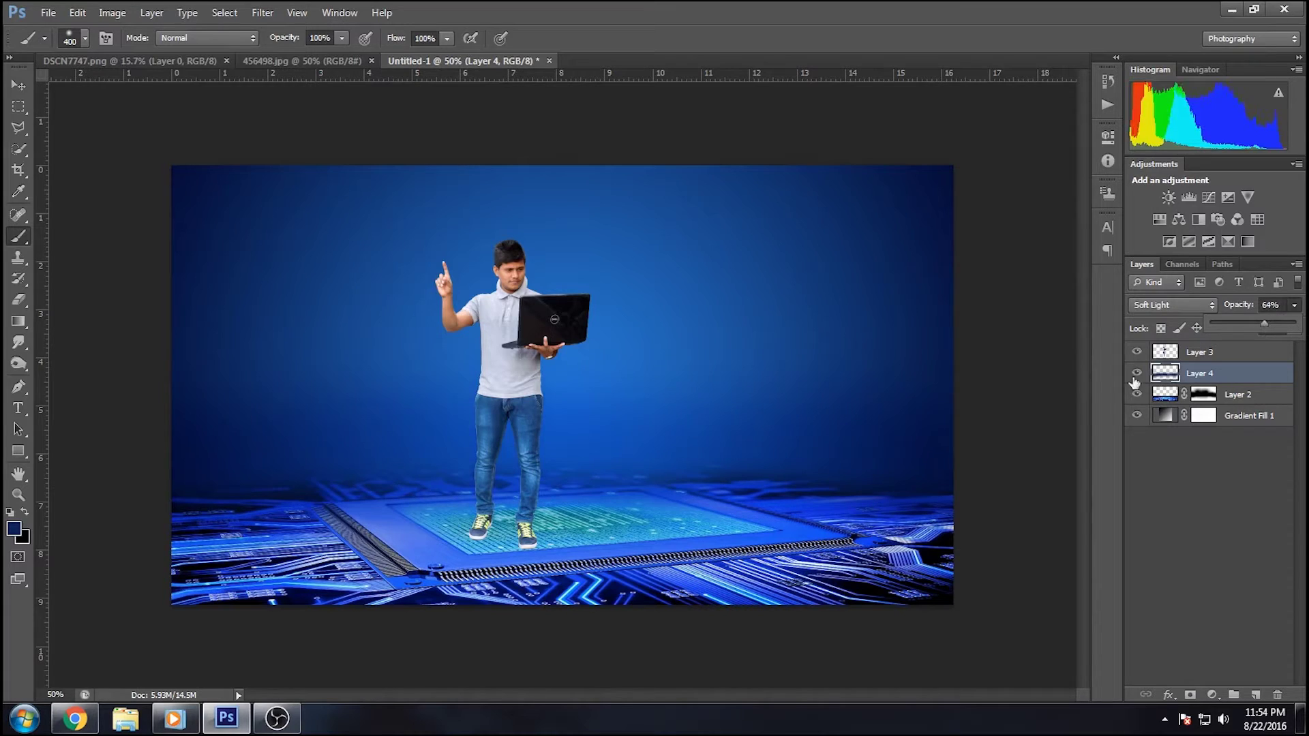
pyautogui.click(1136, 373)
pyautogui.click(1295, 307)
pyautogui.click(1137, 373)
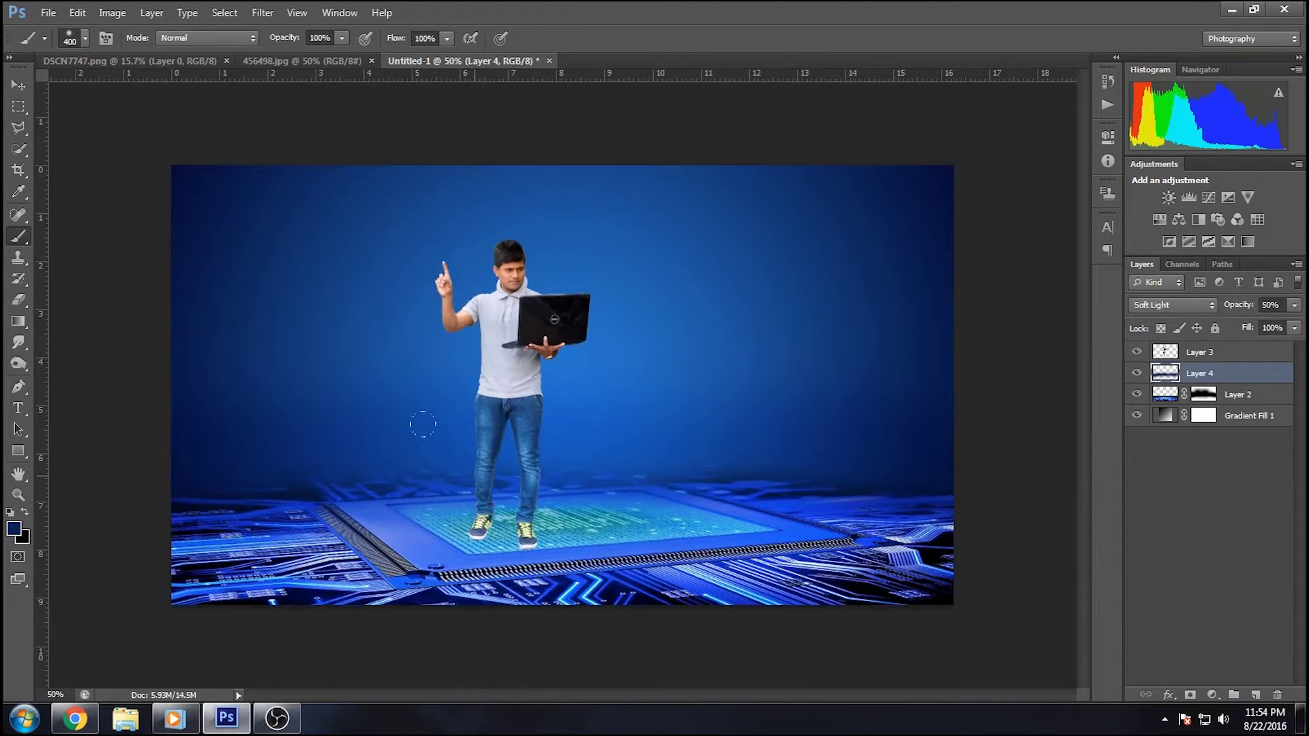
# Stretch the man's layer, Layer 3, slightly taller with Free Transform
pyautogui.click(1212, 356)
pyautogui.click(77, 12)
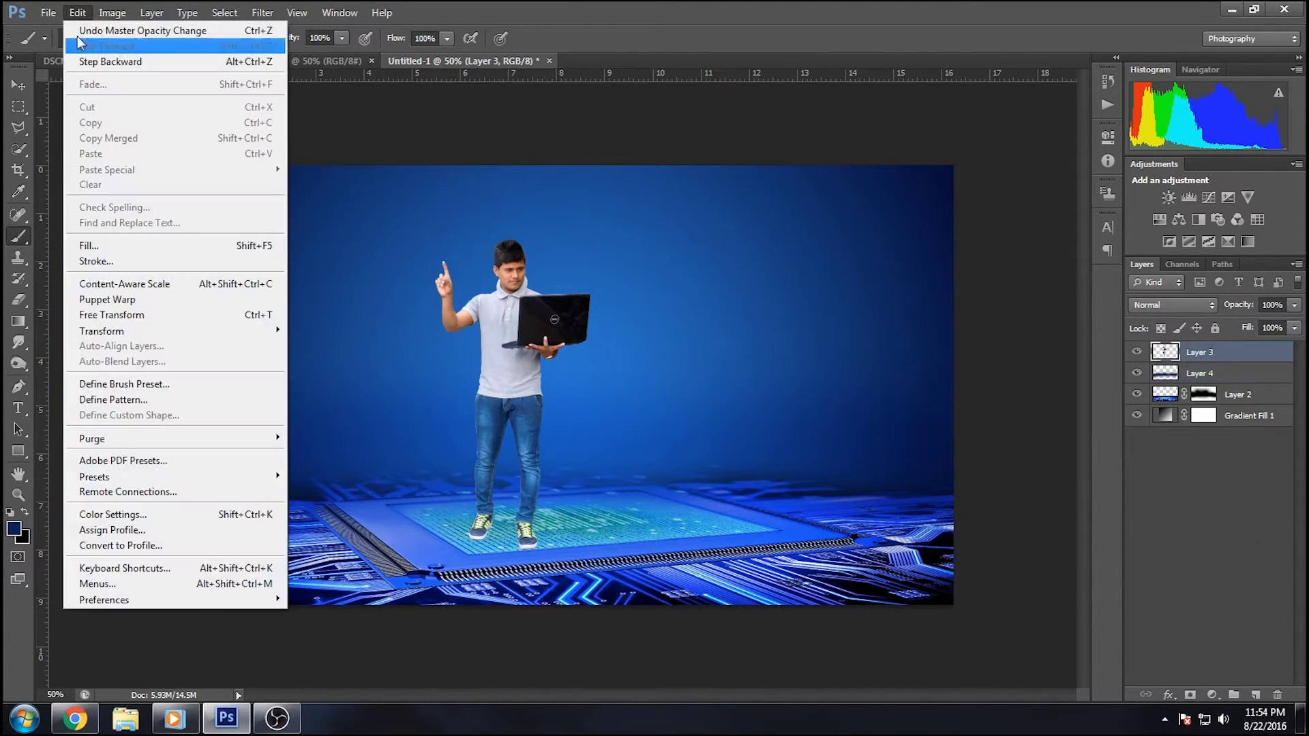
pyautogui.click(111, 315)
pyautogui.moveTo(513, 236); pyautogui.dragTo(513, 232)
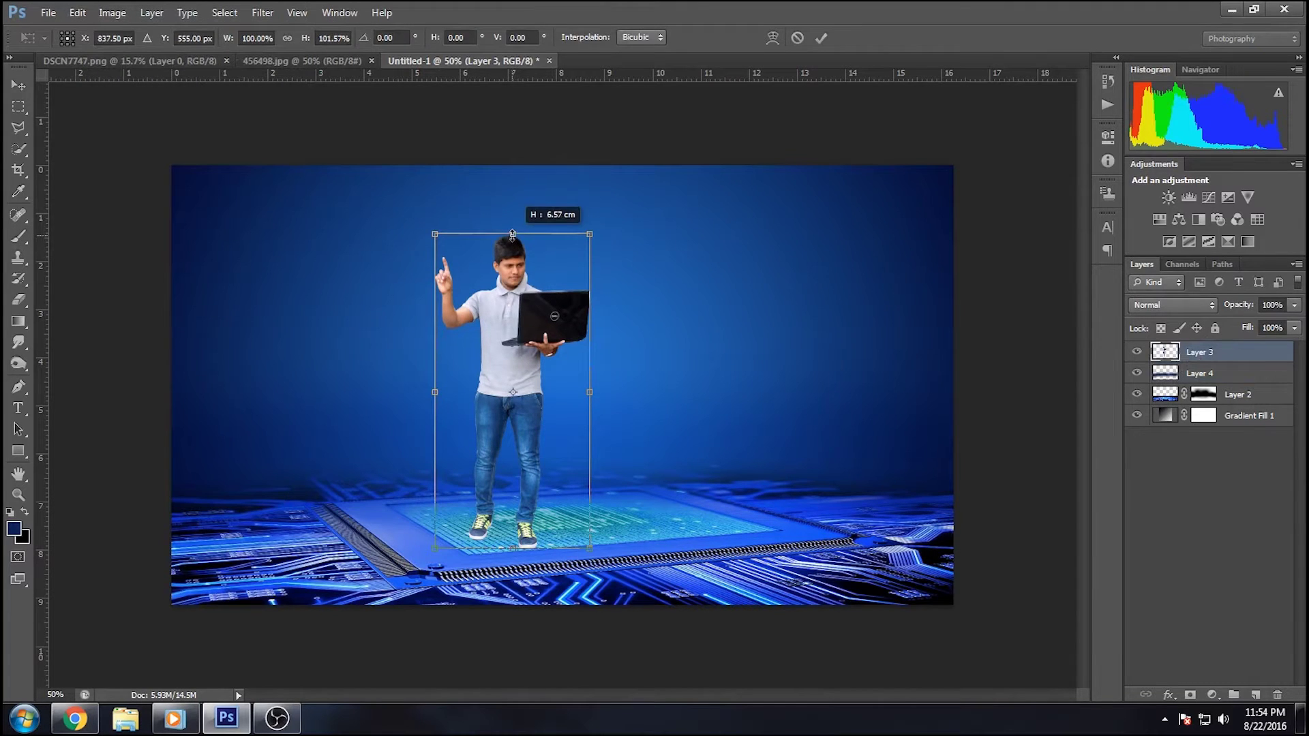
pyautogui.click(818, 39)
pyautogui.press('b')
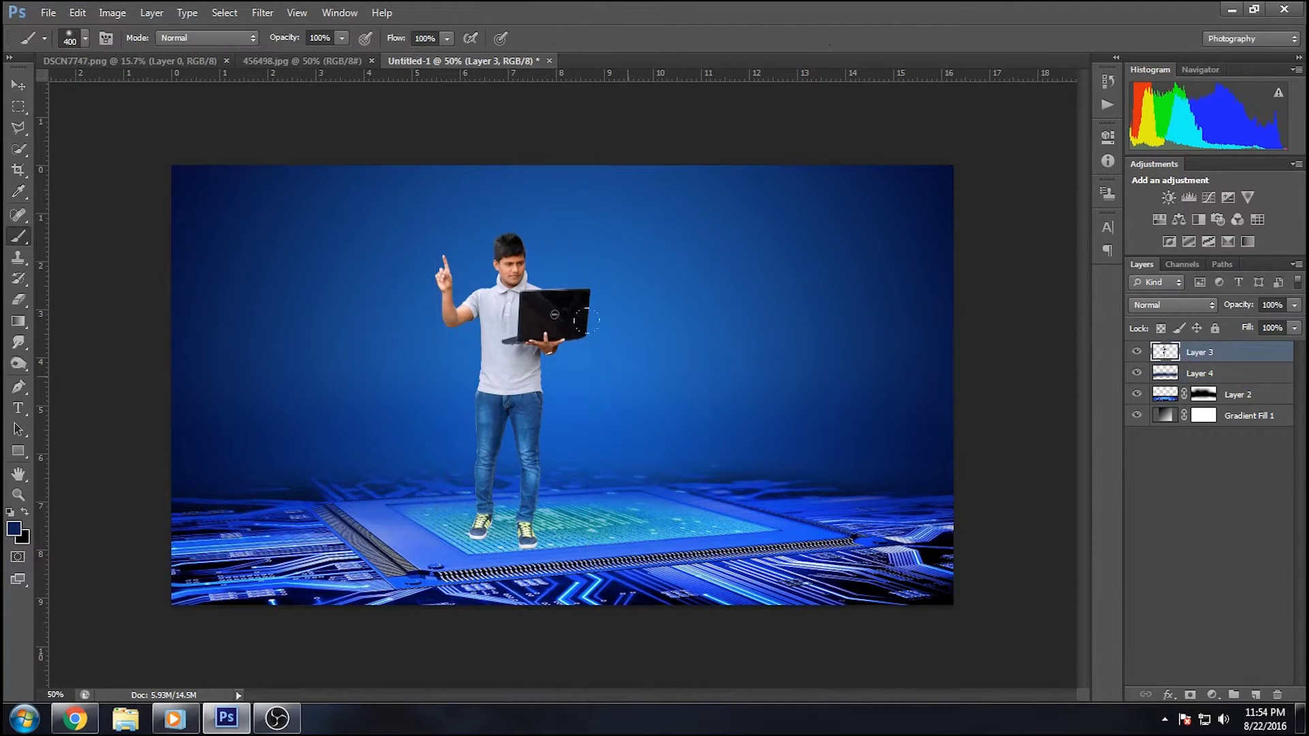
pyautogui.hotkey('ctrl', '+')
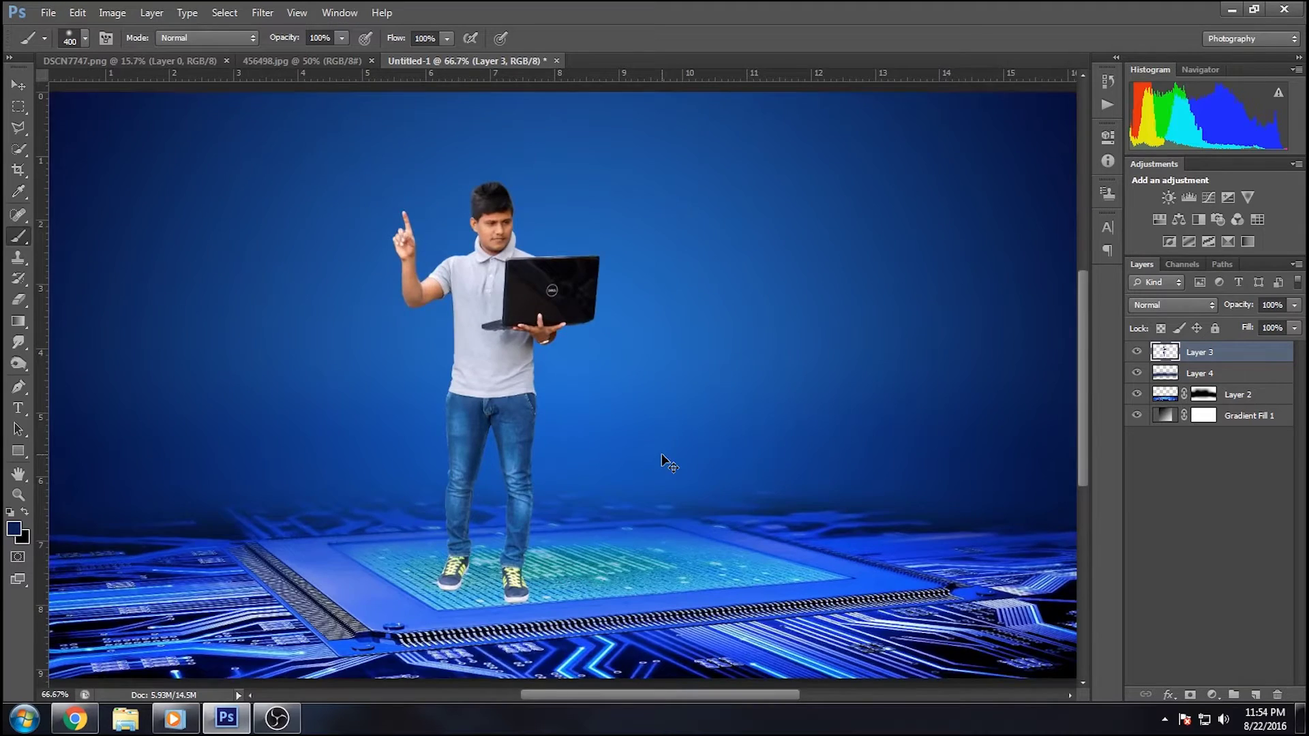
pyautogui.hotkey('ctrl', '-')
# Add an Exposure adjustment clipped to the man's layer and lower its exposure
pyautogui.click(1226, 198)
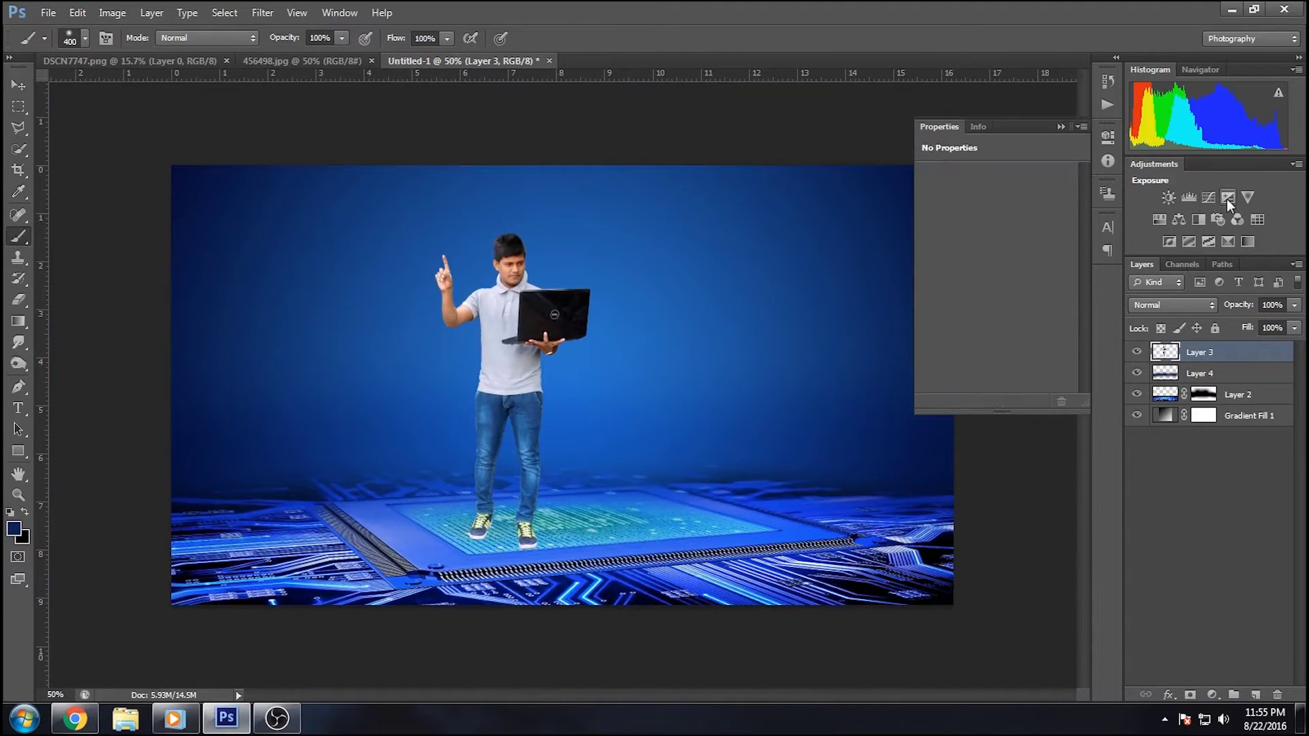
pyautogui.click(962, 403)
pyautogui.moveTo(996, 219); pyautogui.dragTo(990, 219)
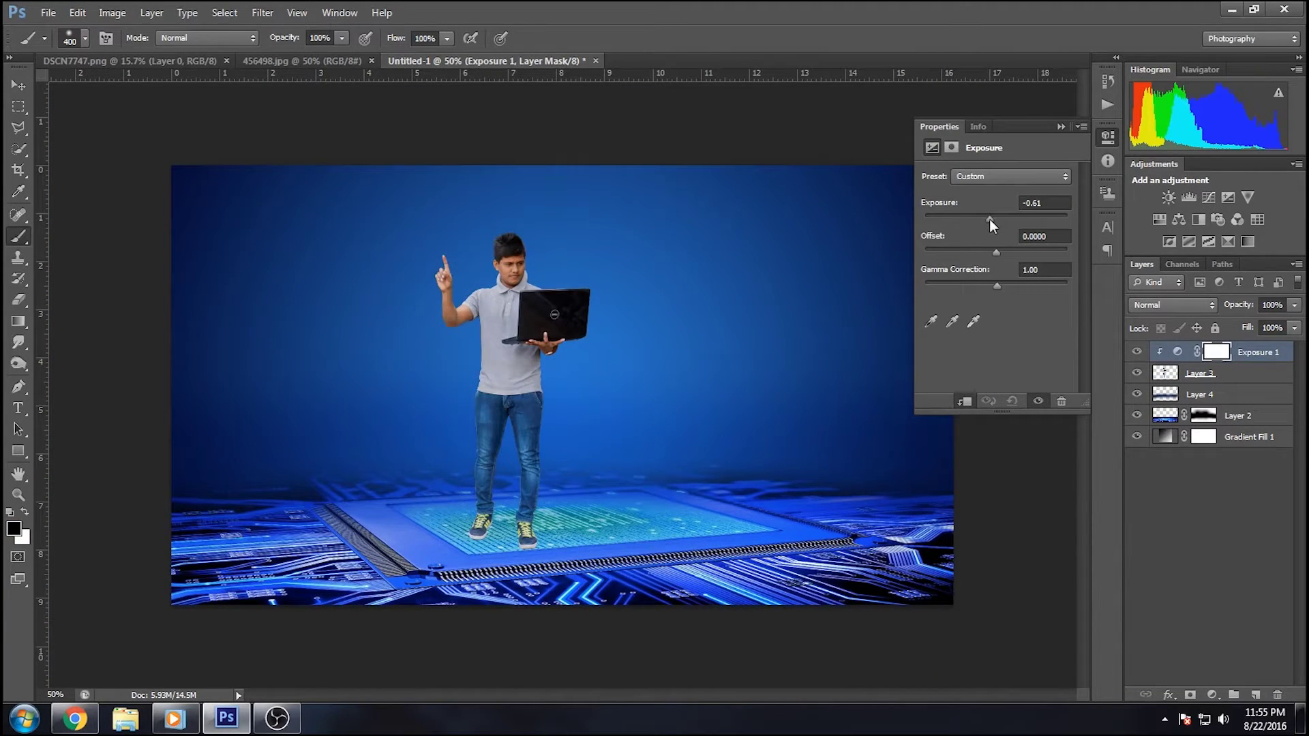
pyautogui.click(1007, 75)
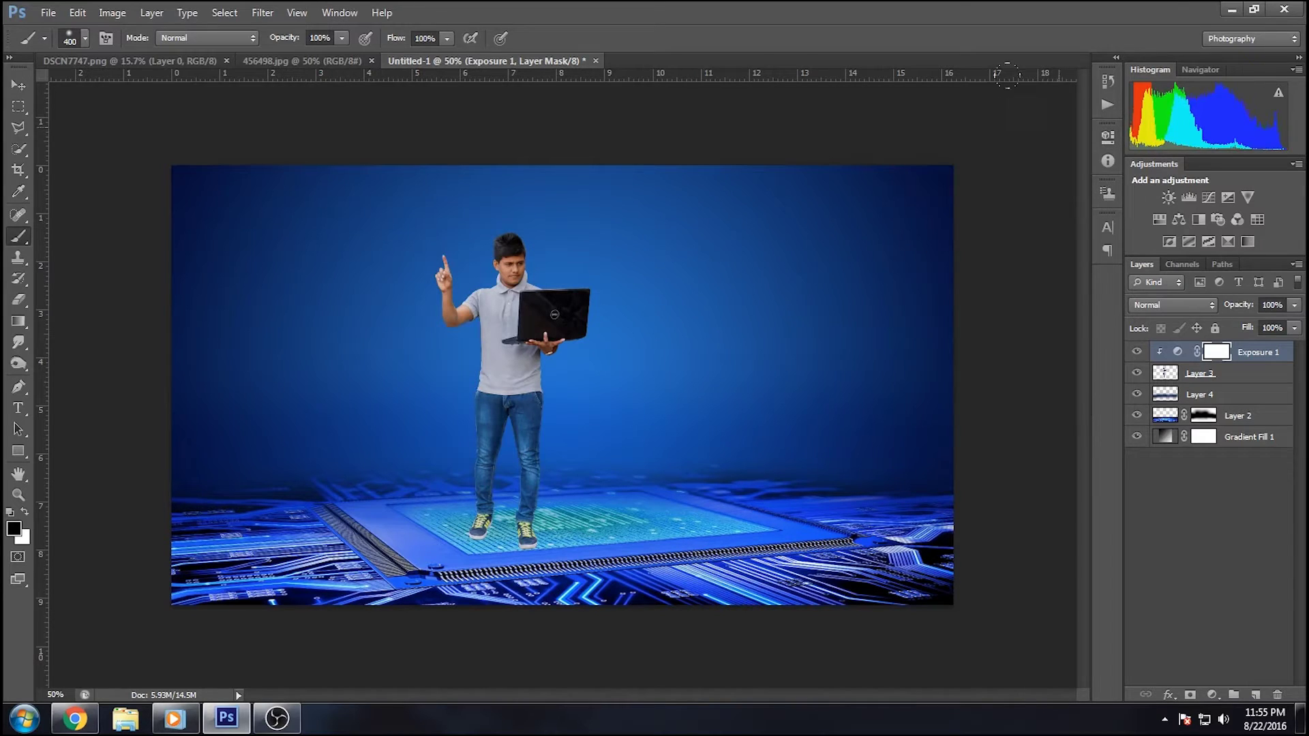
# Add a clipped Color Balance shifting the man's midtones toward cyan, green and blue
pyautogui.click(1200, 373)
pyautogui.click(1178, 219)
pyautogui.moveTo(970, 269); pyautogui.dragTo(1011, 268)
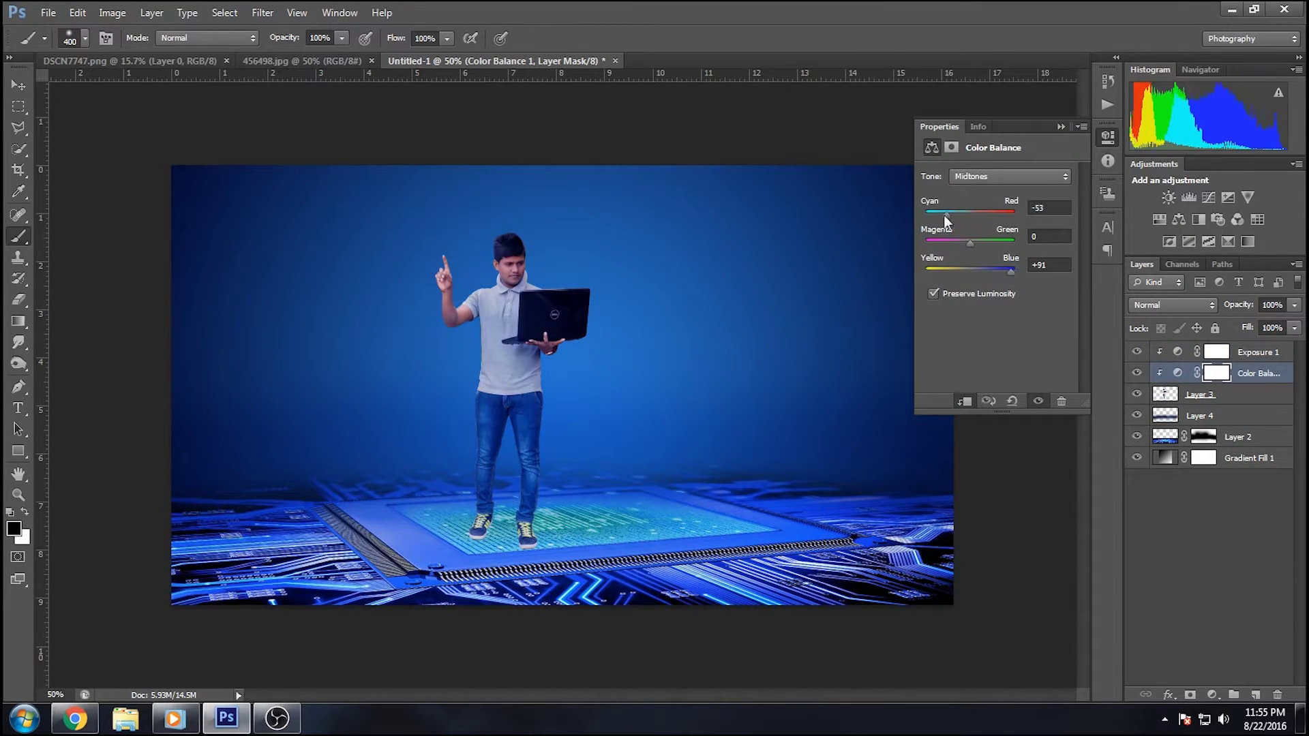
pyautogui.moveTo(938, 214); pyautogui.dragTo(936, 216)
pyautogui.moveTo(971, 243); pyautogui.dragTo(968, 243)
pyautogui.click(1060, 127)
pyautogui.hotkey('ctrl', '+')
pyautogui.hotkey('ctrl', '+')
pyautogui.hotkey('ctrl', '-')
pyautogui.hotkey('ctrl', '-')
pyautogui.hotkey('ctrl', '+')
pyautogui.hotkey('ctrl', '+')
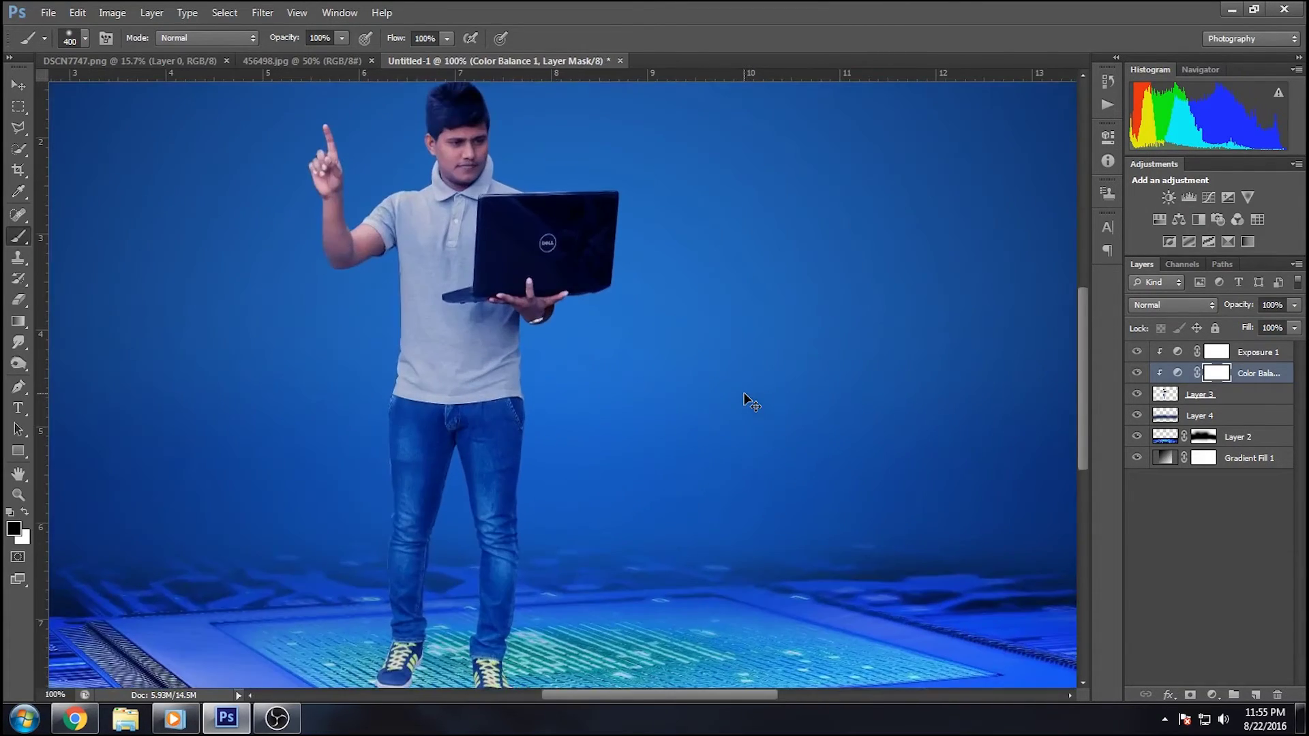
pyautogui.hotkey('ctrl', '-')
pyautogui.hotkey('ctrl', '-')
pyautogui.click(1165, 395)
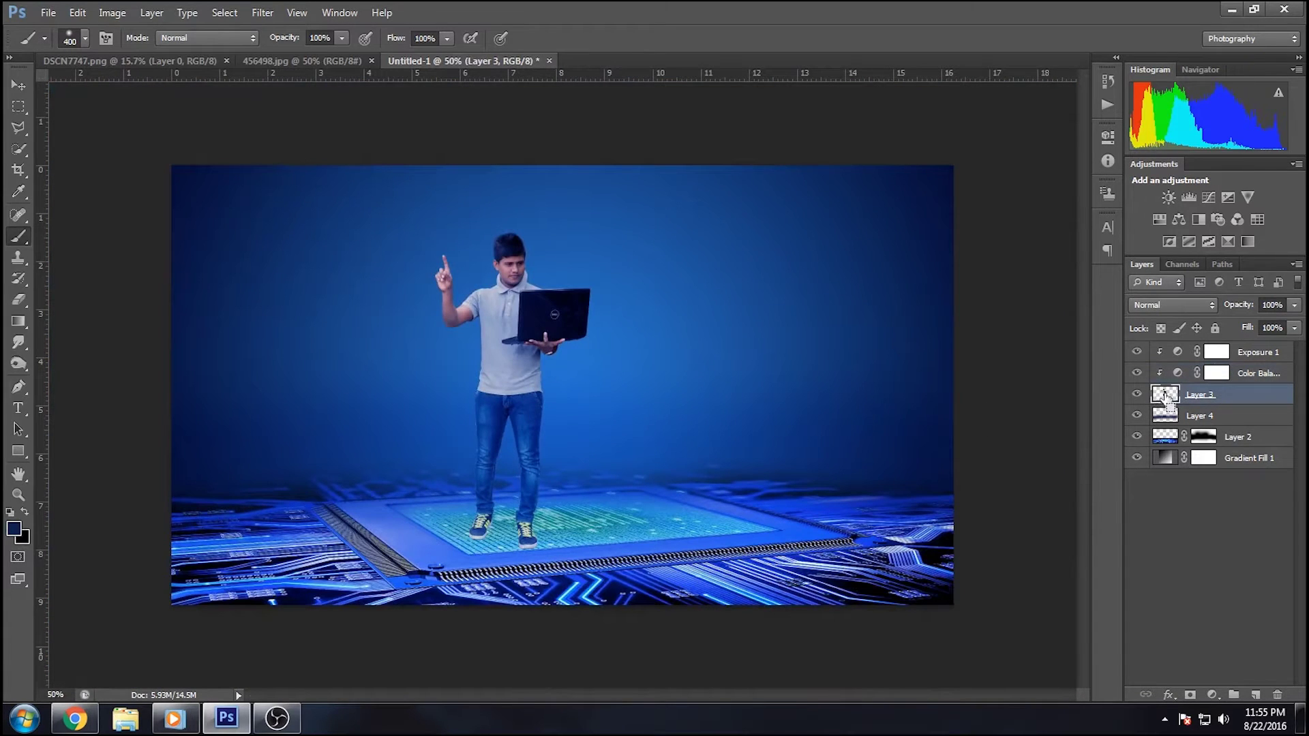
# Fill the man's silhouette with 50% Gray on a new top layer set to Overlay
pyautogui.keyDown('ctrl'); pyautogui.click(1167, 399); pyautogui.keyUp('ctrl')
pyautogui.click(1254, 352)
pyautogui.click(1255, 694)
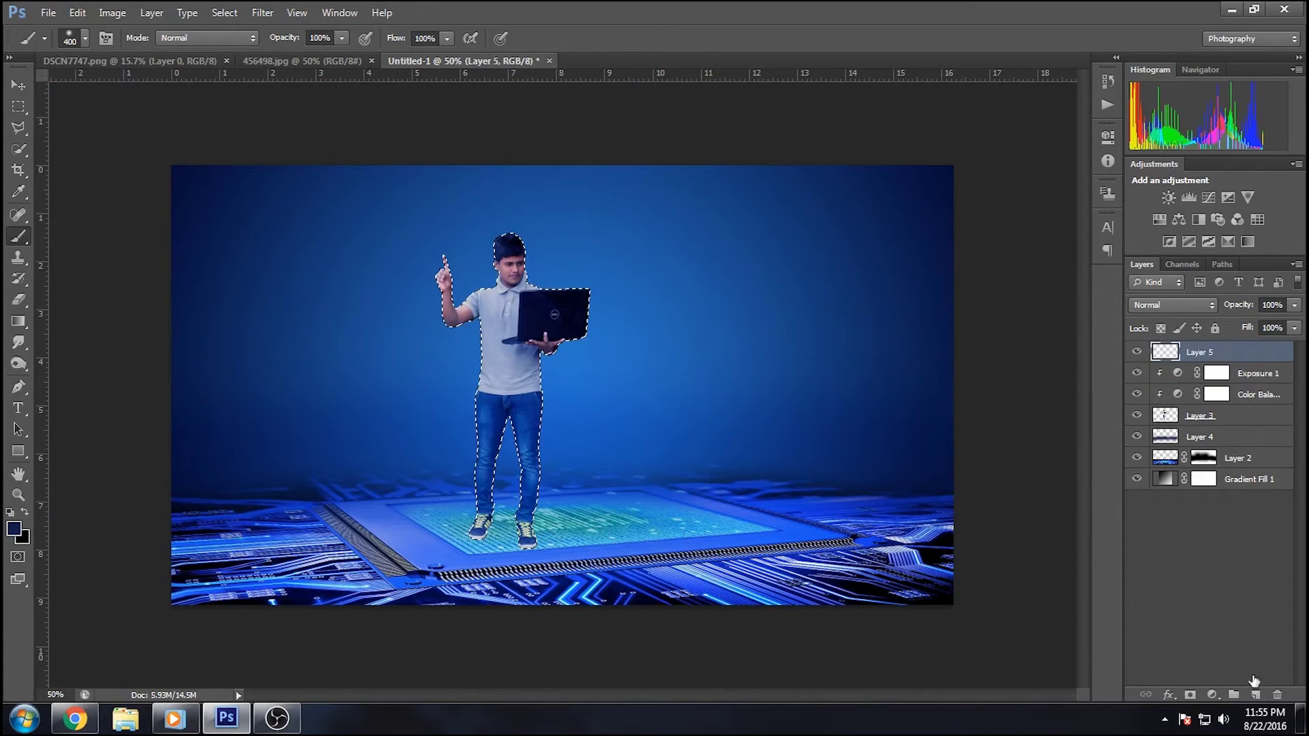
pyautogui.click(111, 13)
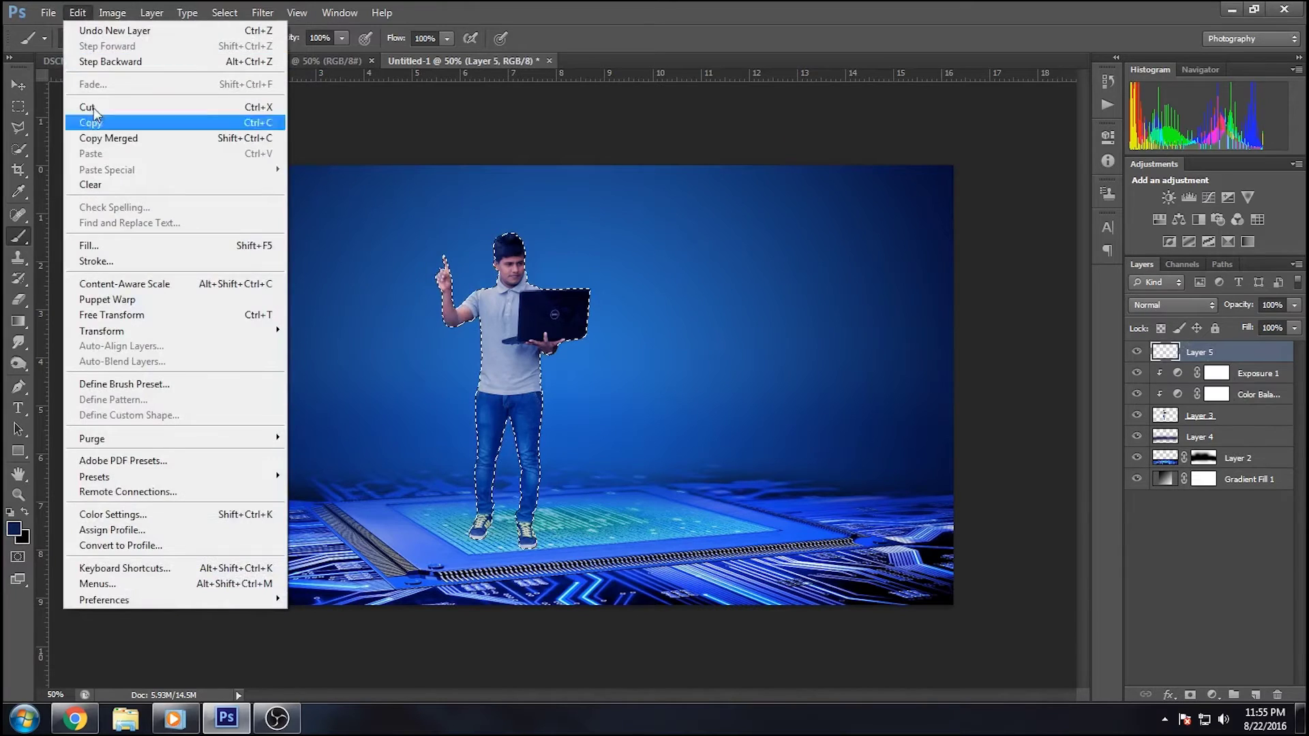
pyautogui.click(89, 246)
pyautogui.click(688, 218)
pyautogui.click(633, 351)
pyautogui.click(748, 205)
pyautogui.press('b')
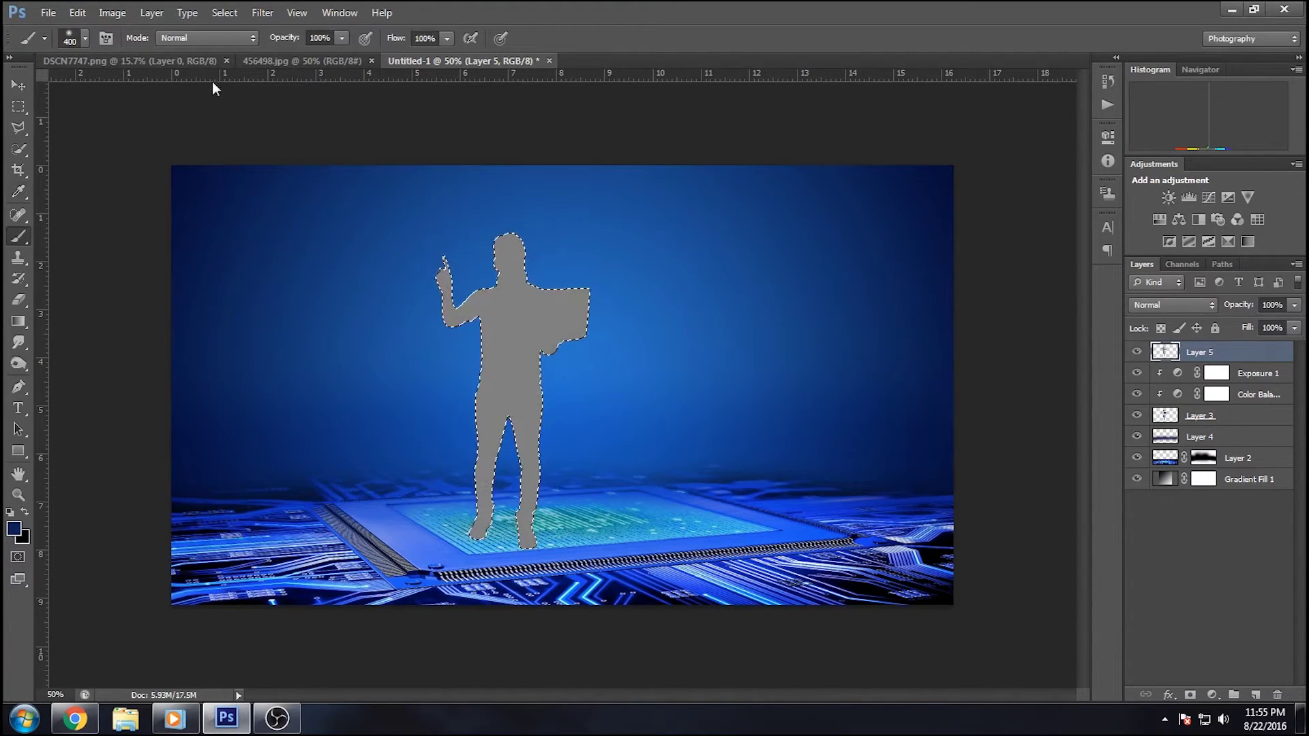
pyautogui.hotkey('ctrl', 'd')
pyautogui.click(1148, 301)
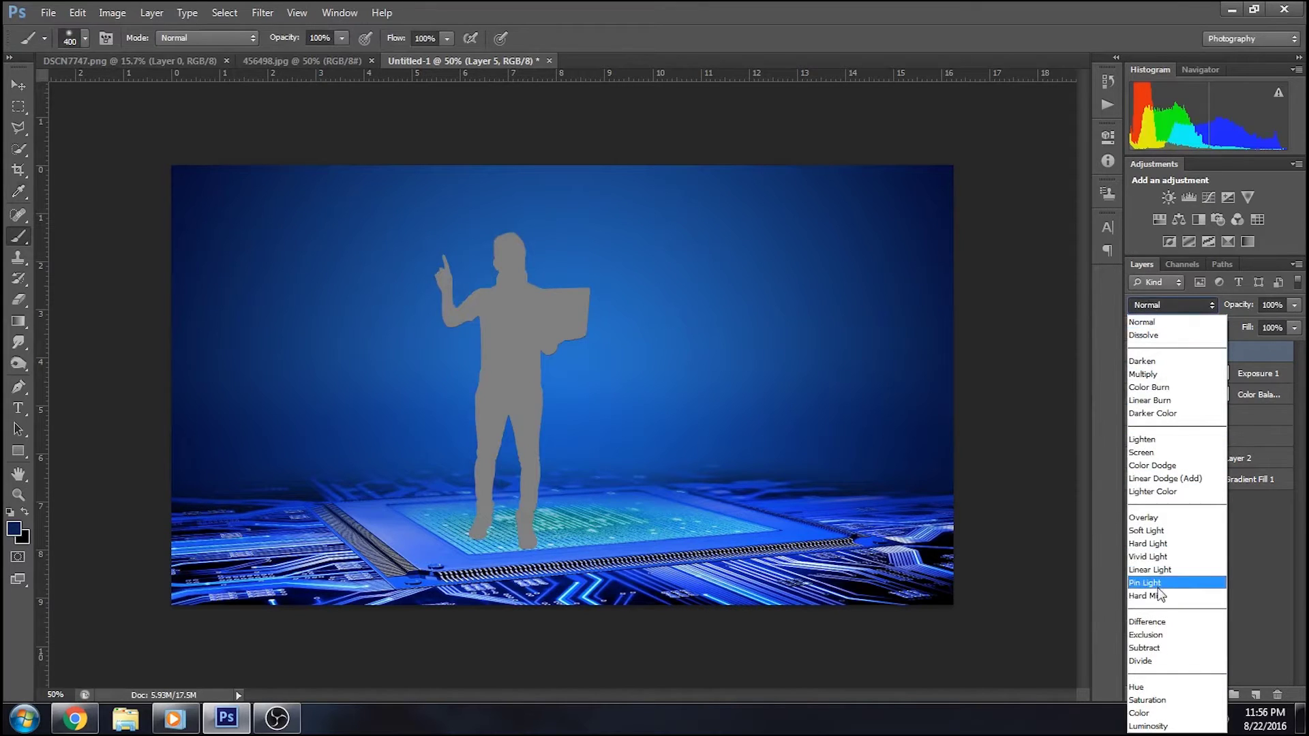
pyautogui.click(1145, 517)
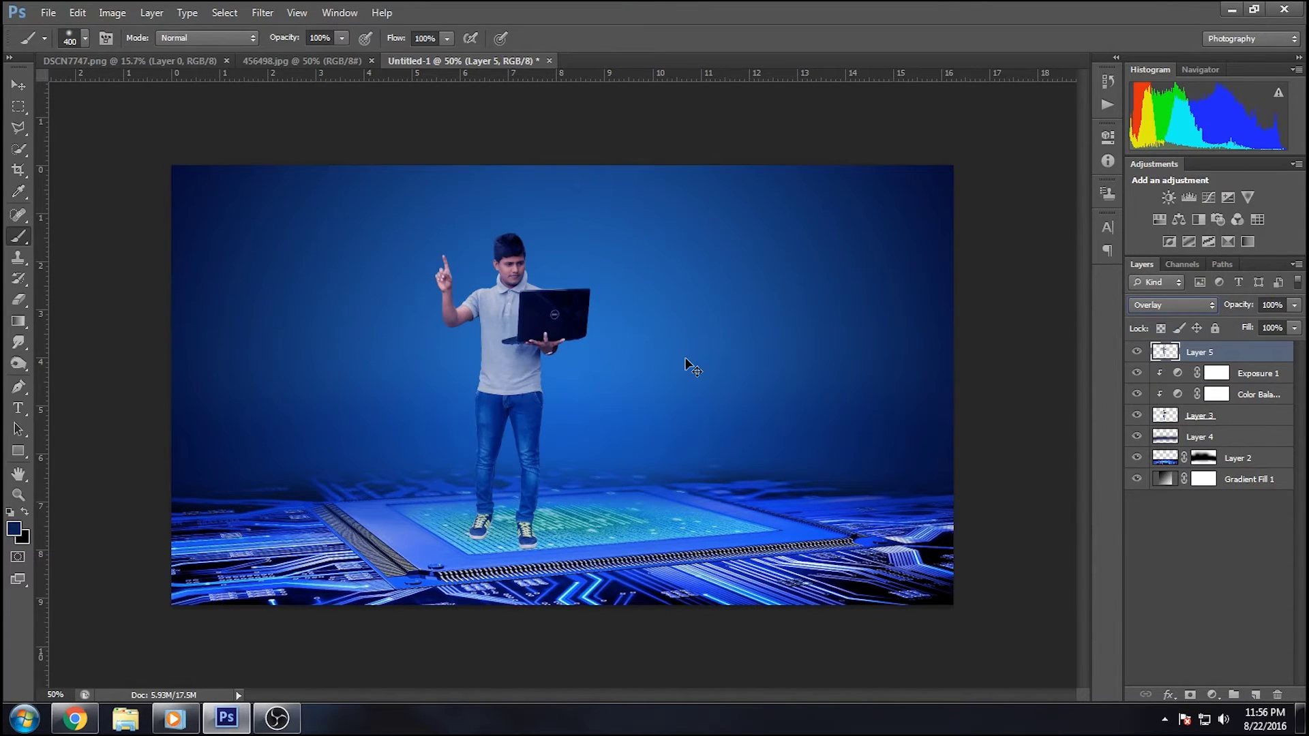
# Darken both sneakers slightly with a 150 px burn brush, then review the image at 66.7%
pyautogui.hotkey('ctrl', '+')
pyautogui.hotkey('ctrl', '+')
pyautogui.press('o')
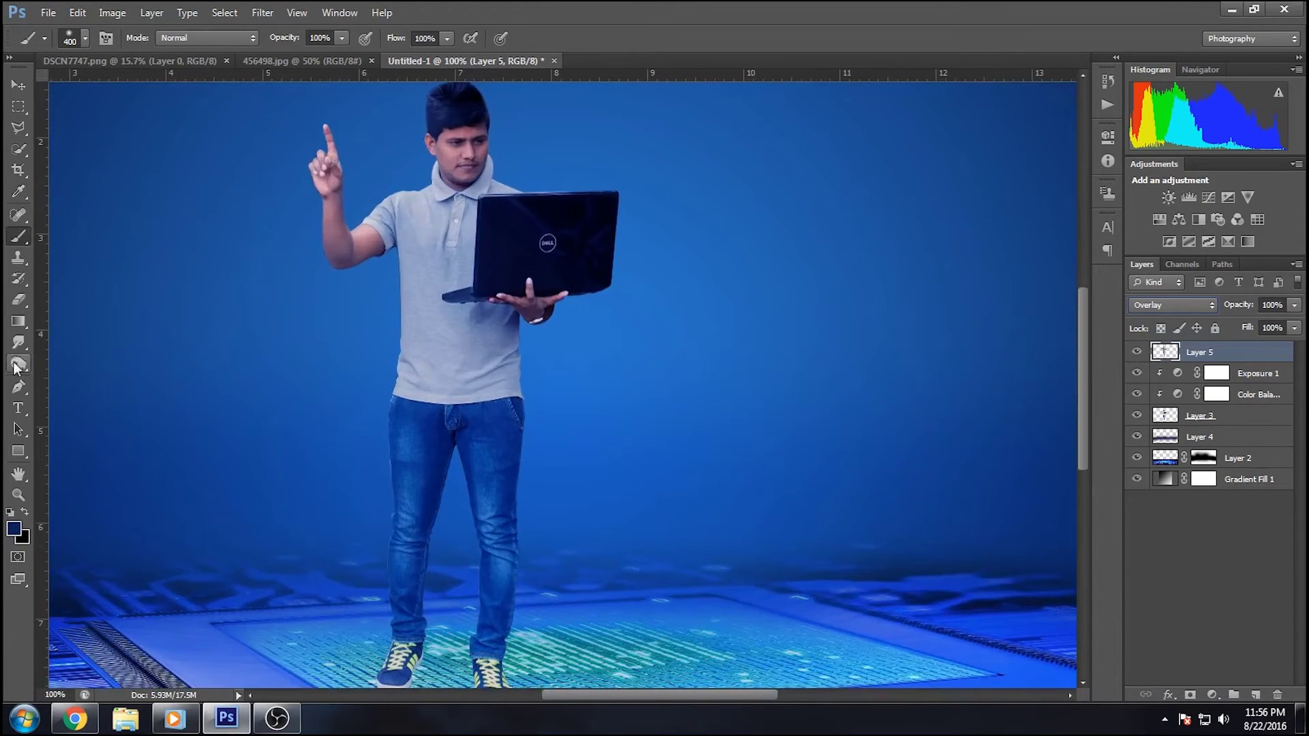
pyautogui.press('[')
pyautogui.press('[')
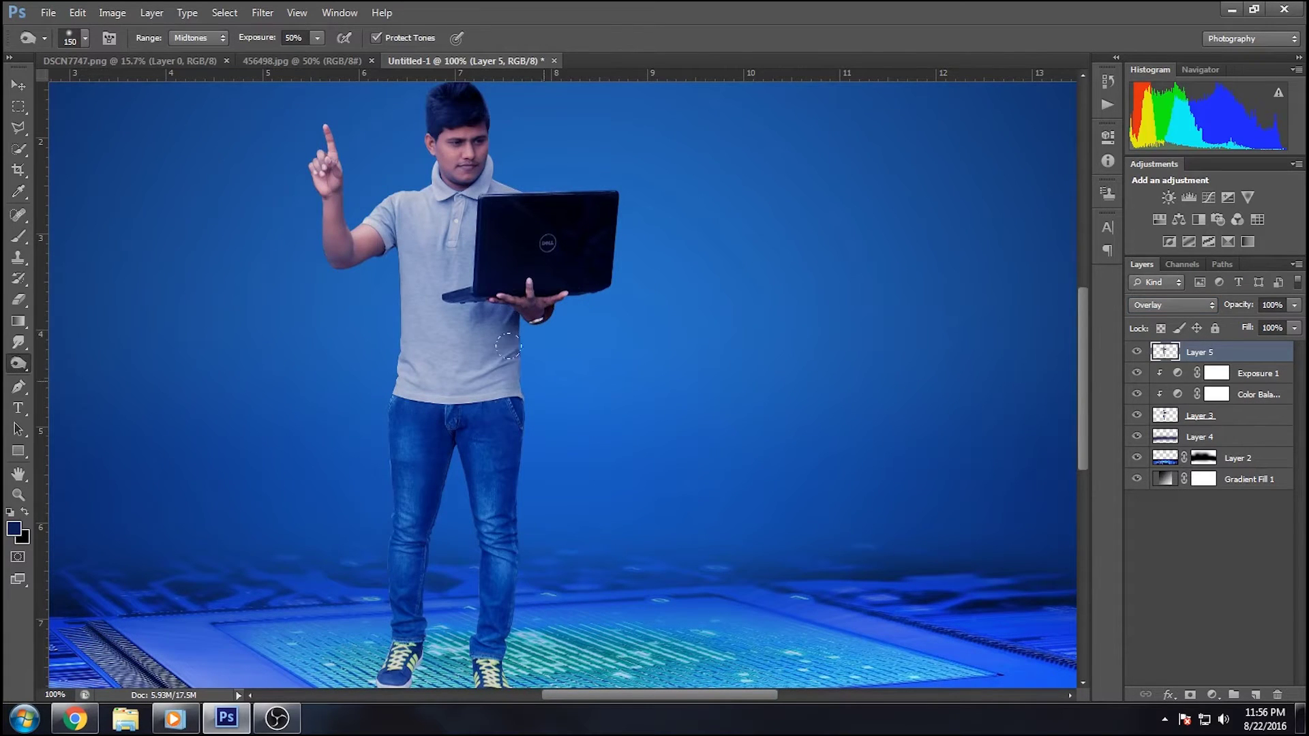
pyautogui.scroll(-5, 542, 243)
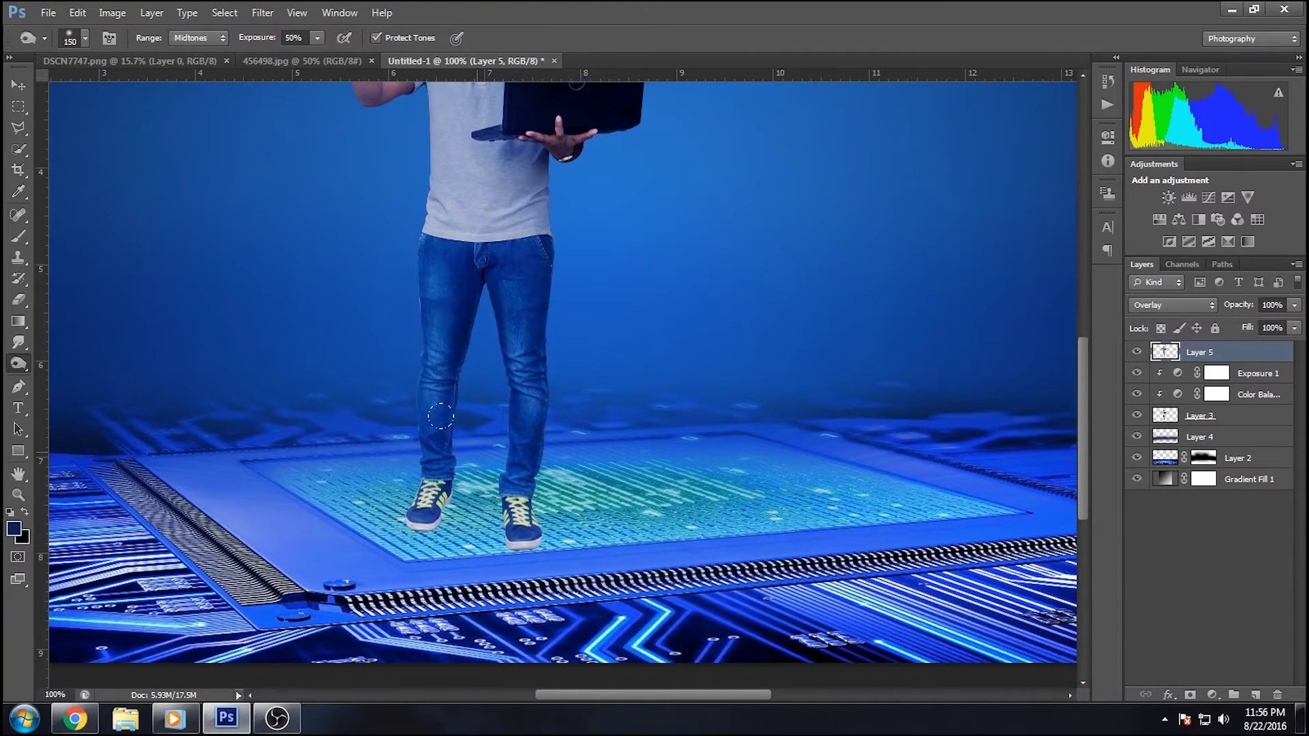
pyautogui.moveTo(416, 491)
pyautogui.mouseDown()
pyautogui.moveTo(444, 518)
pyautogui.moveTo(535, 542)
pyautogui.mouseUp()
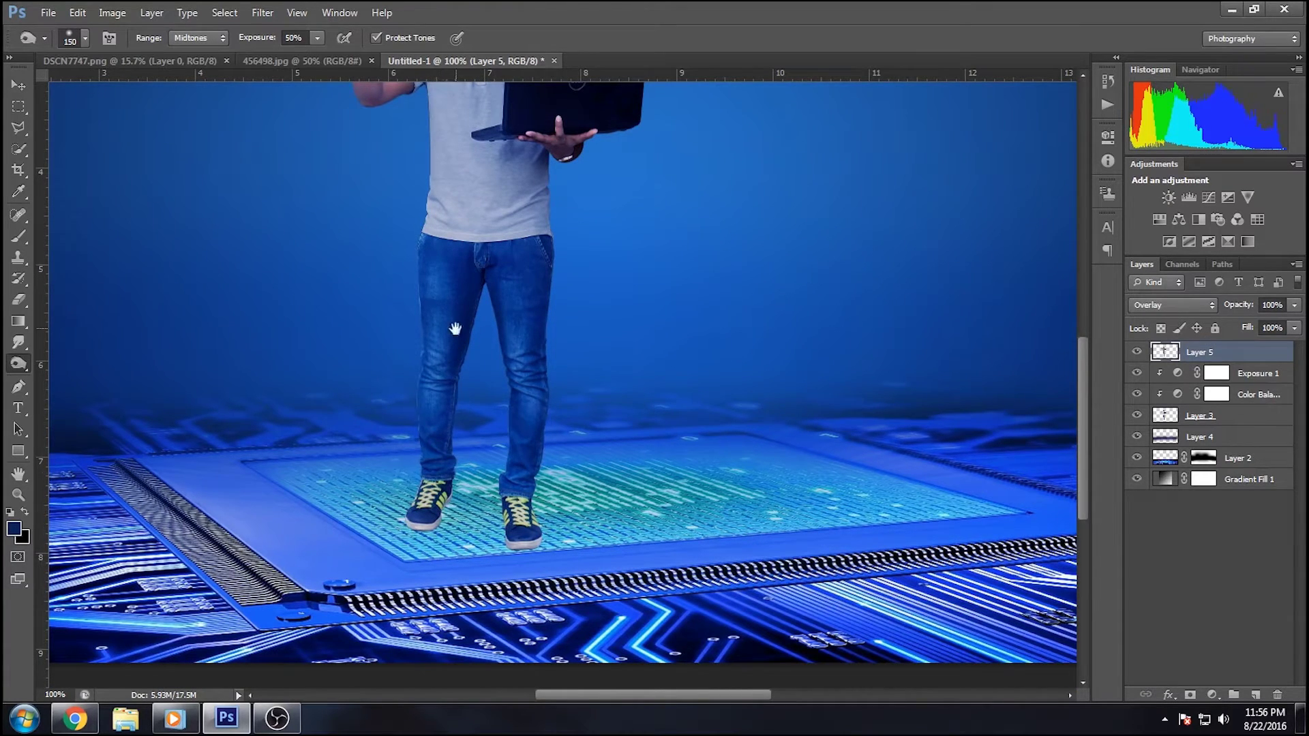
pyautogui.moveTo(454, 353); pyautogui.dragTo(543, 438)
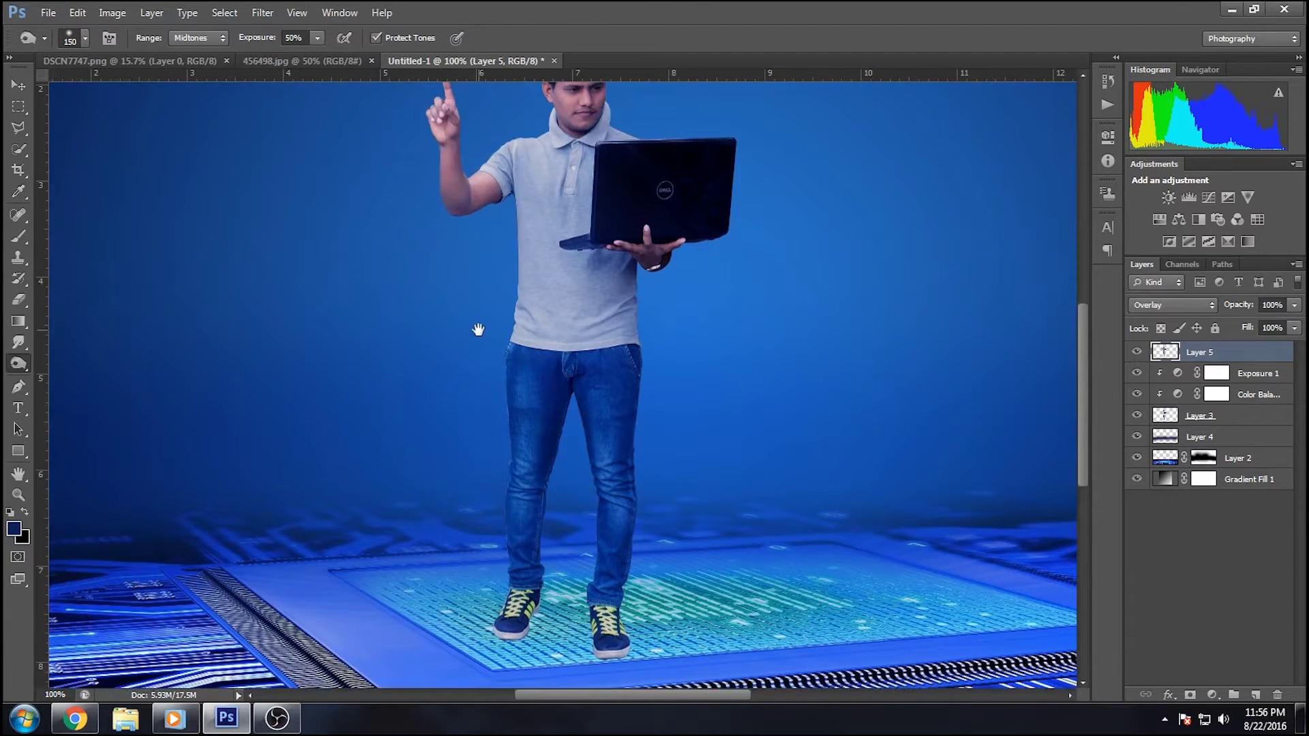
pyautogui.moveTo(477, 331); pyautogui.dragTo(475, 437)
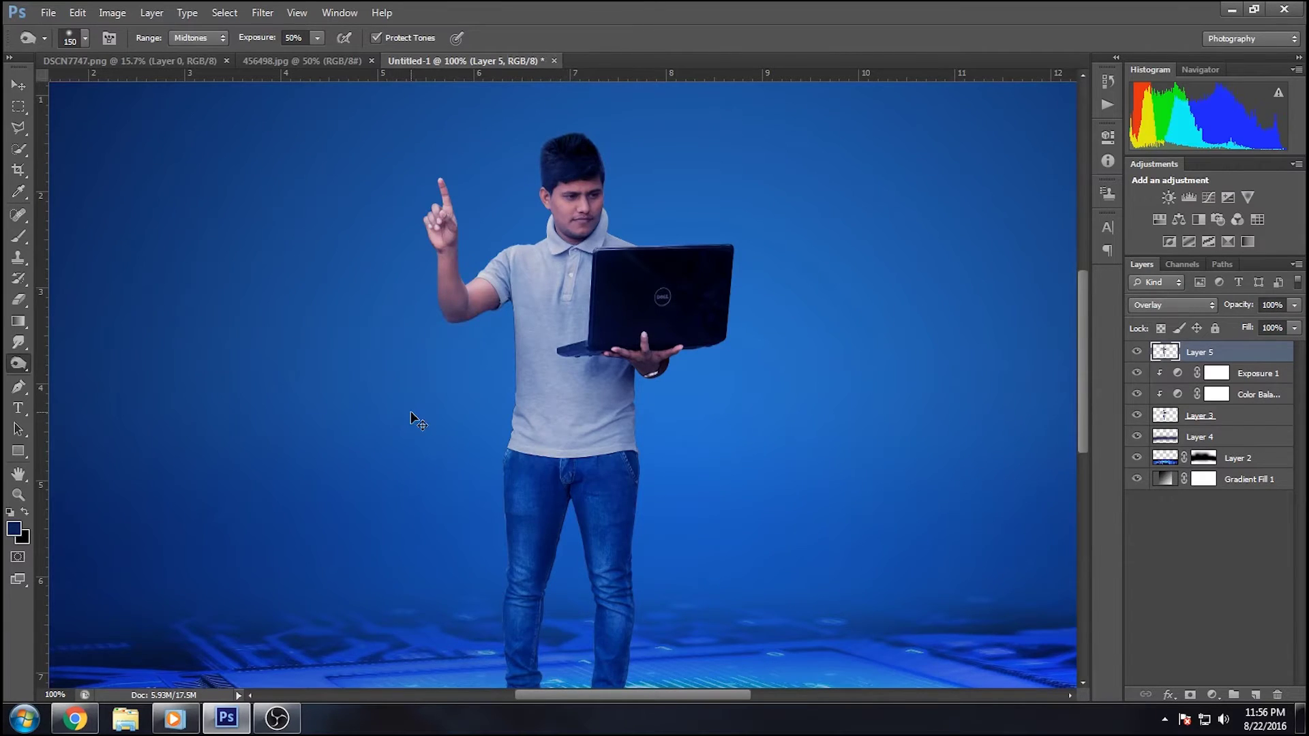
pyautogui.hotkey('ctrl', '-')
pyautogui.hotkey('ctrl', '-')
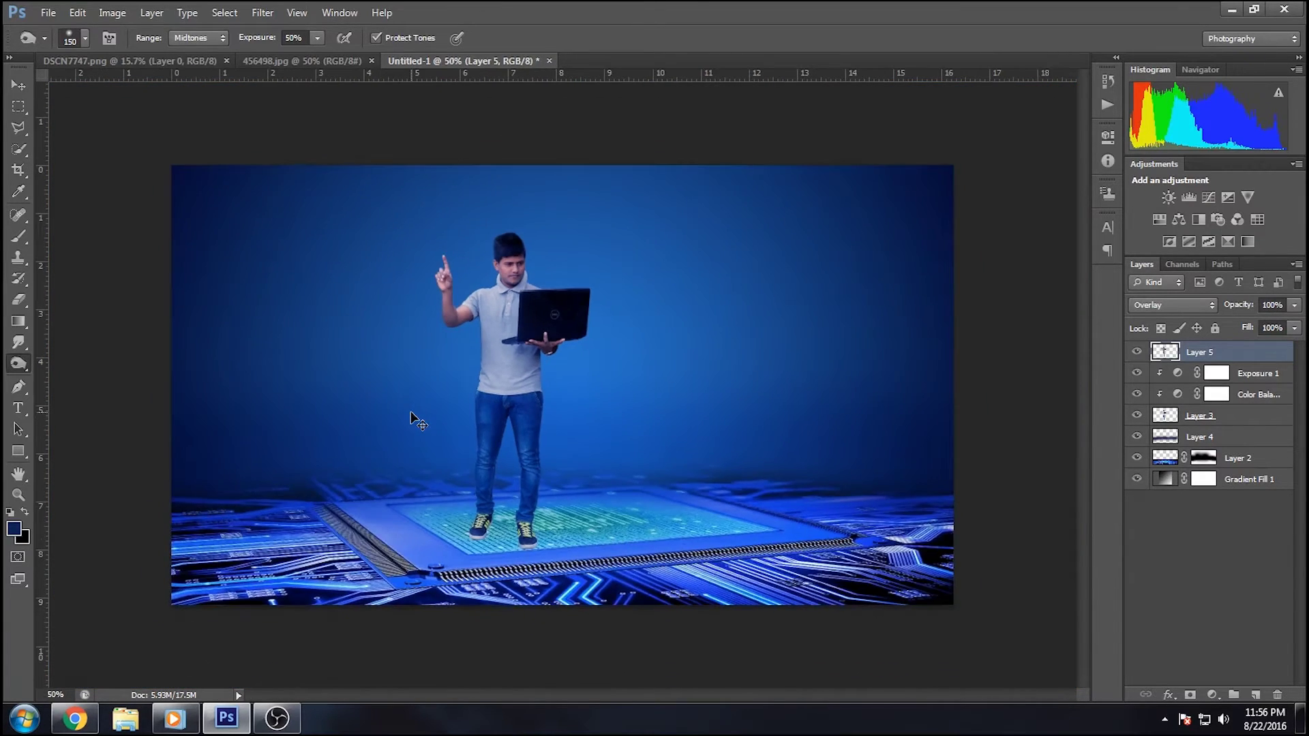
pyautogui.hotkey('ctrl', '+')
pyautogui.hotkey('ctrl', '+')
pyautogui.hotkey('ctrl', '-')
pyautogui.hotkey('ctrl', '-')
pyautogui.hotkey('ctrl', '+')
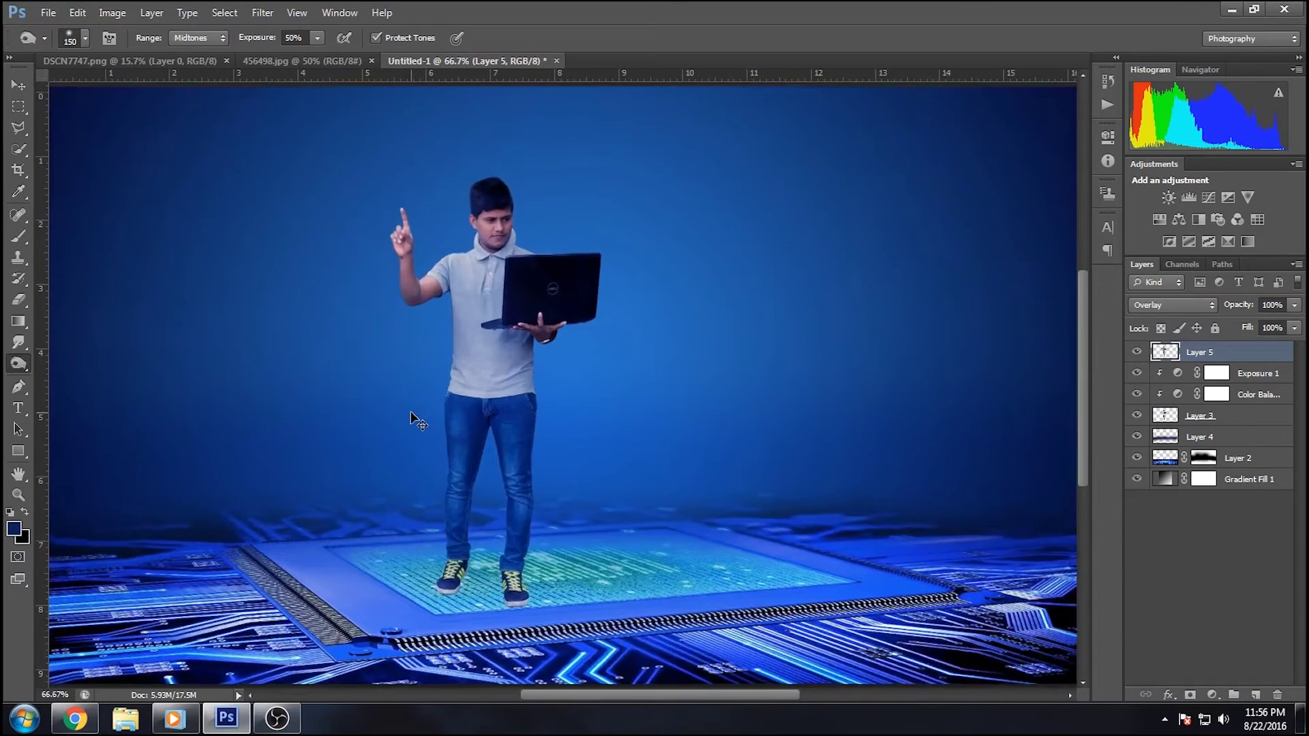
pyautogui.hotkey('ctrl', '+')
pyautogui.hotkey('ctrl', '+')
pyautogui.moveTo(403, 467)
pyautogui.mouseDown()
pyautogui.moveTo(497, 214)
pyautogui.moveTo(574, 187)
pyautogui.mouseUp()
# Enable Inner Glow on Layer 3 through Blending Options with a dark blue glow colour
pyautogui.click(1226, 417)
pyautogui.rightClick(1205, 416)
pyautogui.click(1075, 150)
pyautogui.click(836, 303)
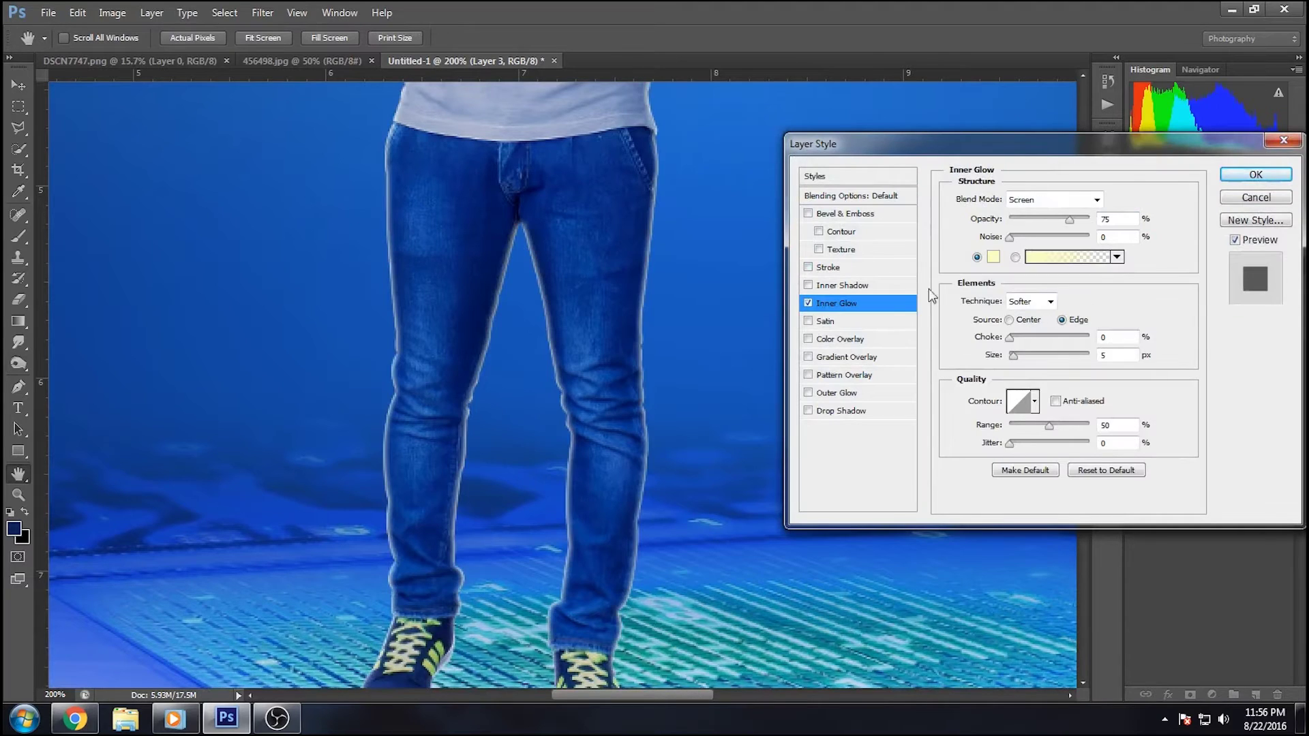
pyautogui.click(993, 257)
pyautogui.moveTo(1060, 512); pyautogui.dragTo(1061, 463)
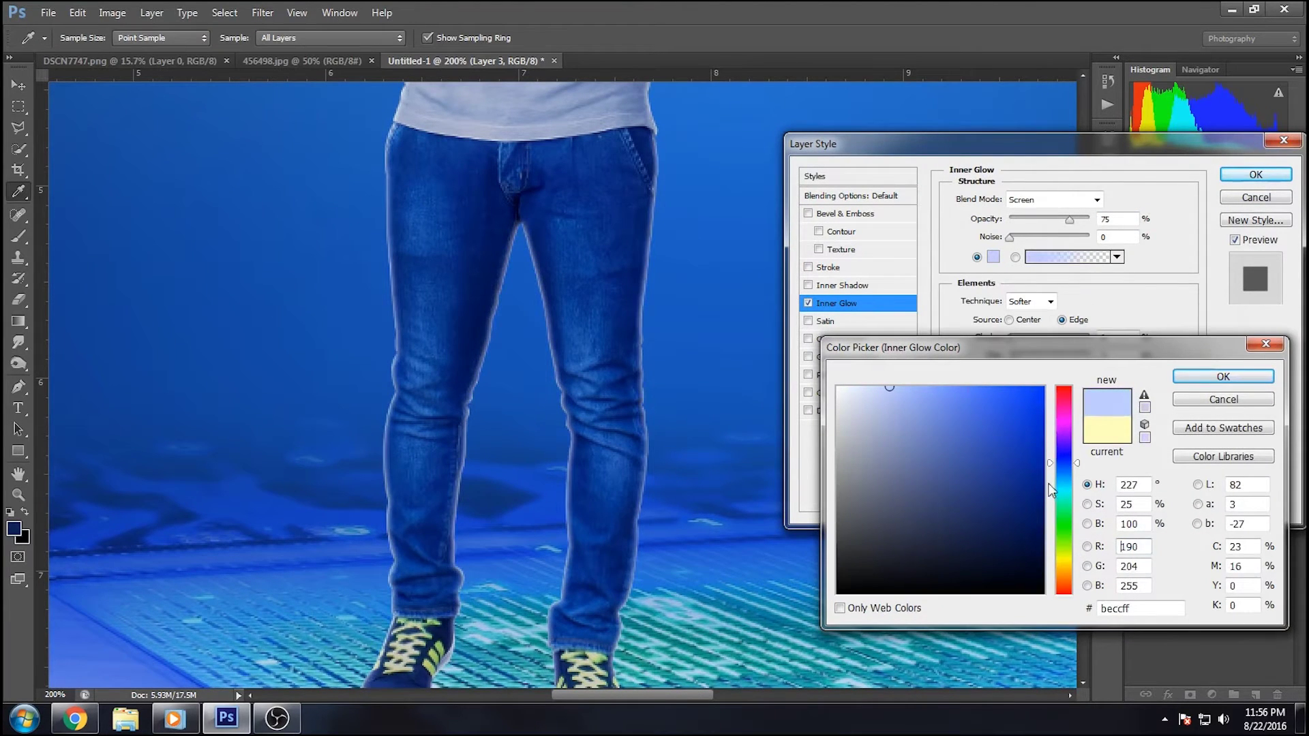
pyautogui.click(1045, 490)
pyautogui.click(1223, 377)
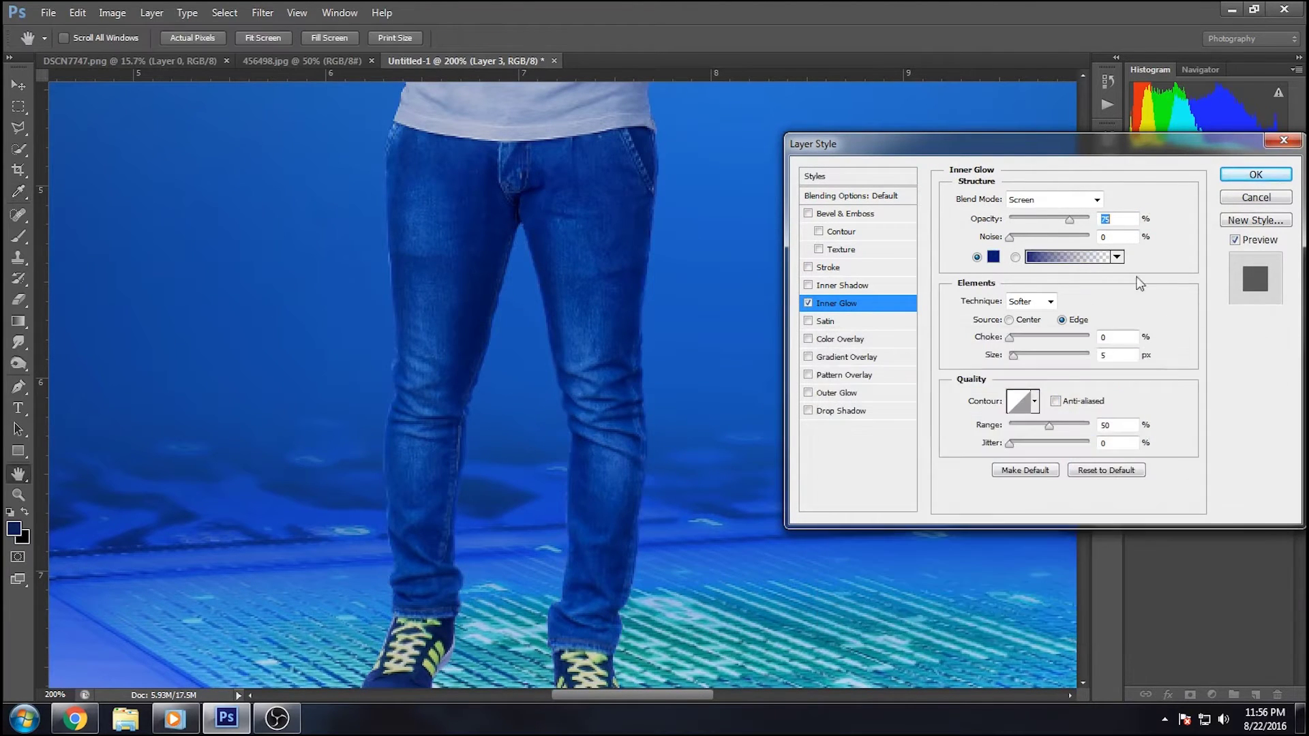
# Set the inner glow's blend mode to Screen after trying Overlay
pyautogui.click(1050, 200)
pyautogui.click(1023, 411)
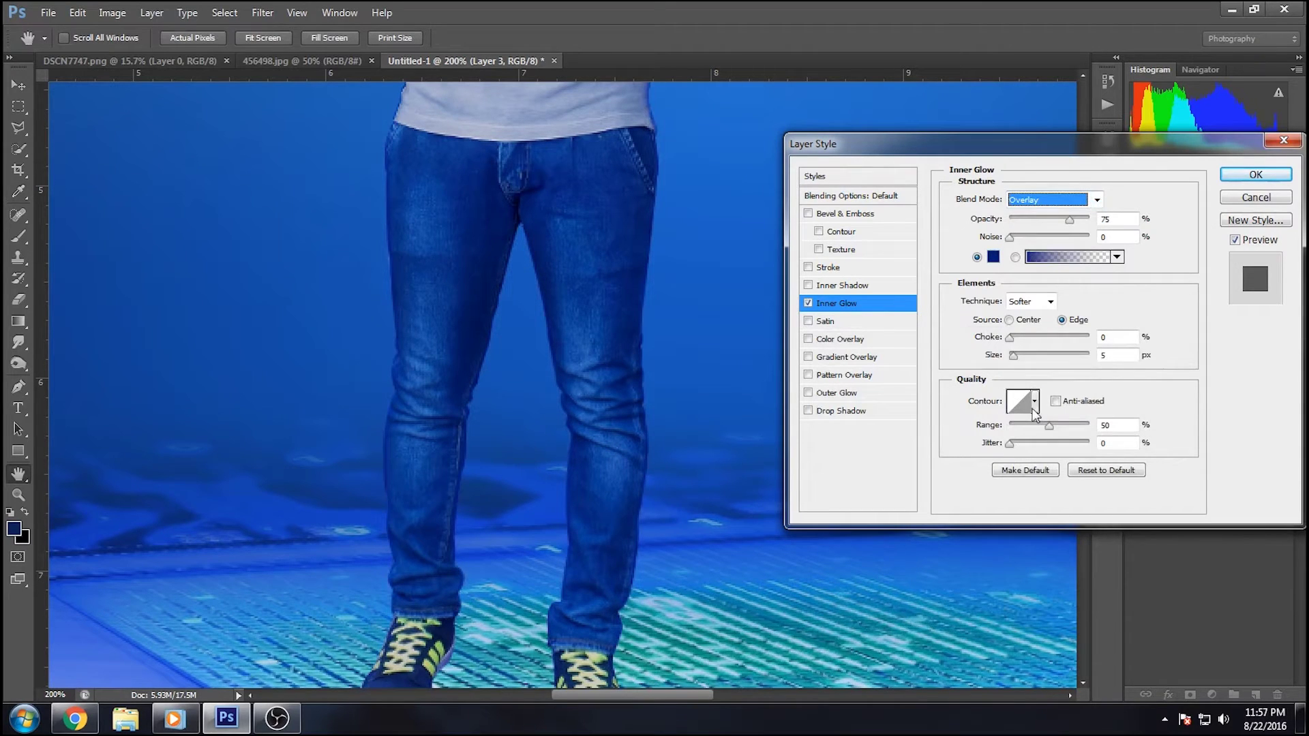
pyautogui.click(1085, 220)
pyautogui.moveTo(1086, 225); pyautogui.dragTo(1092, 224)
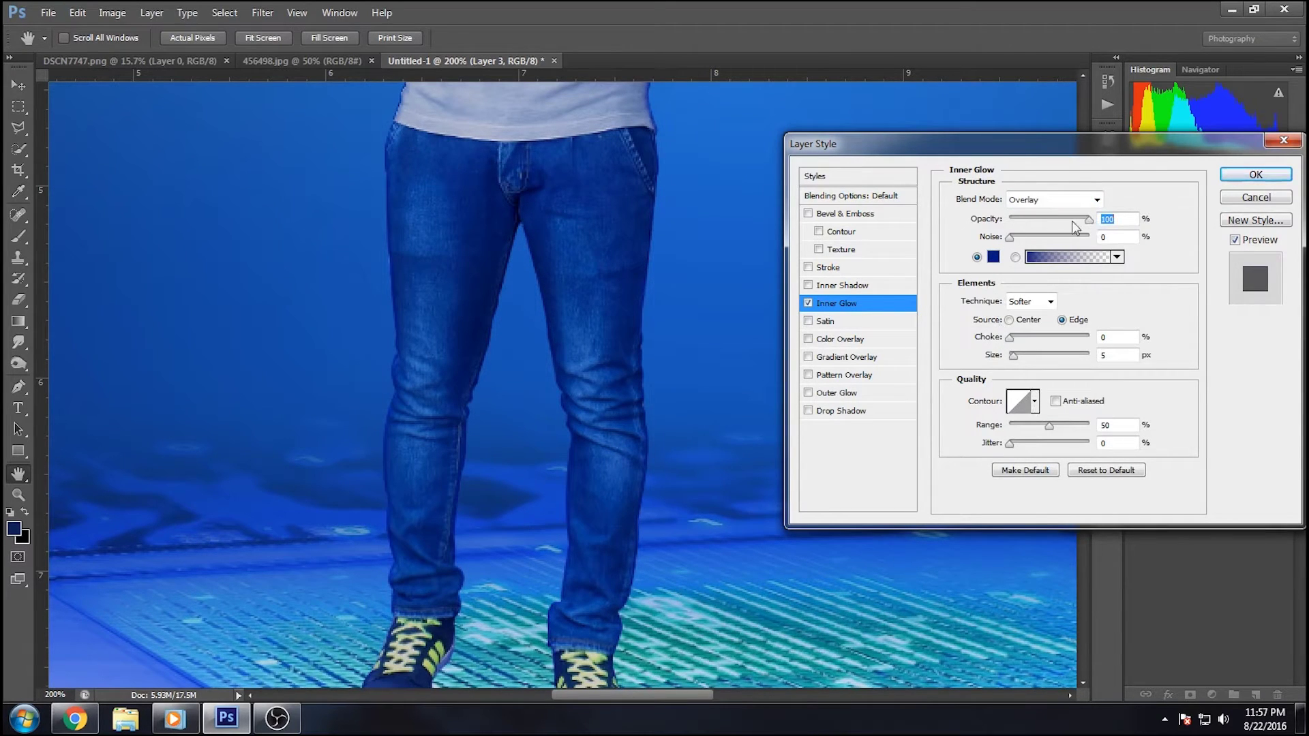
pyautogui.click(808, 303)
pyautogui.moveTo(1062, 221); pyautogui.dragTo(1056, 222)
pyautogui.press('BackSpace')
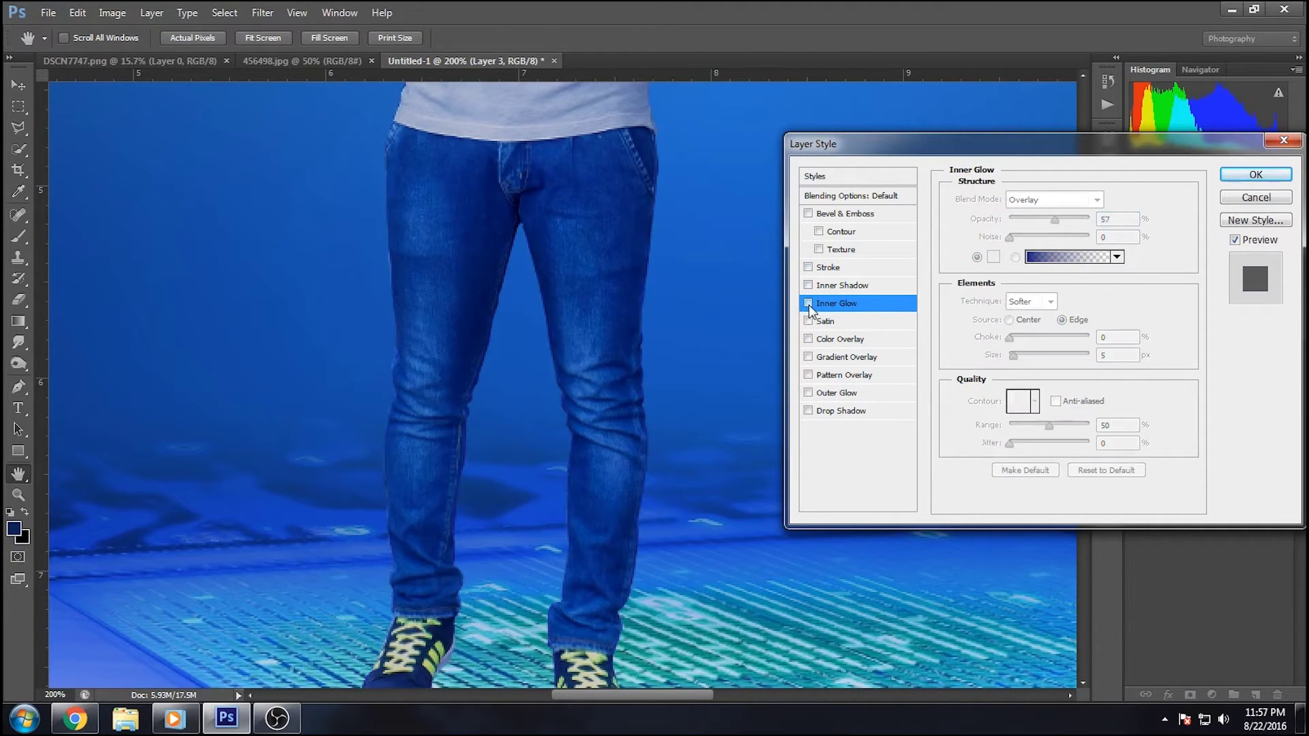
pyautogui.moveTo(609, 128); pyautogui.dragTo(552, 459)
pyautogui.click(1029, 200)
pyautogui.click(745, 243)
pyautogui.click(1029, 200)
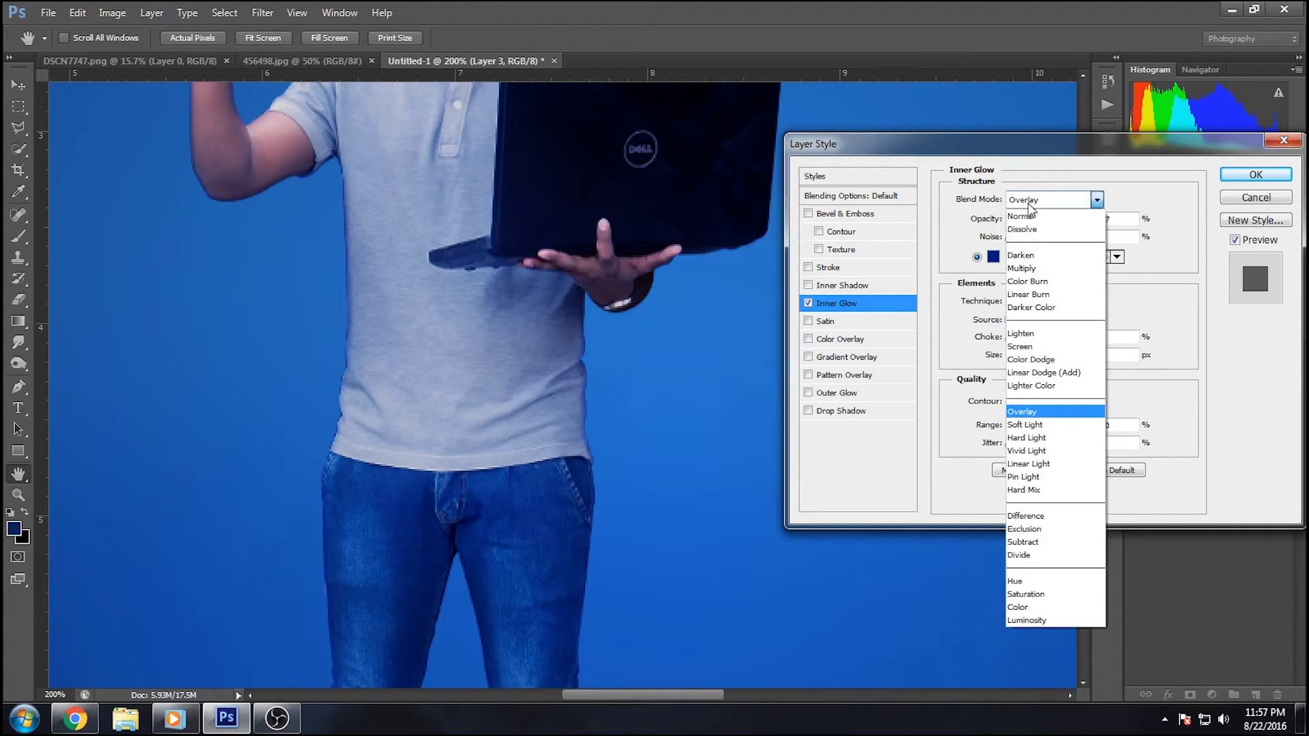
pyautogui.click(1027, 348)
# Set the glow to about 79% opacity and 13 px size, then apply it
pyautogui.click(808, 302)
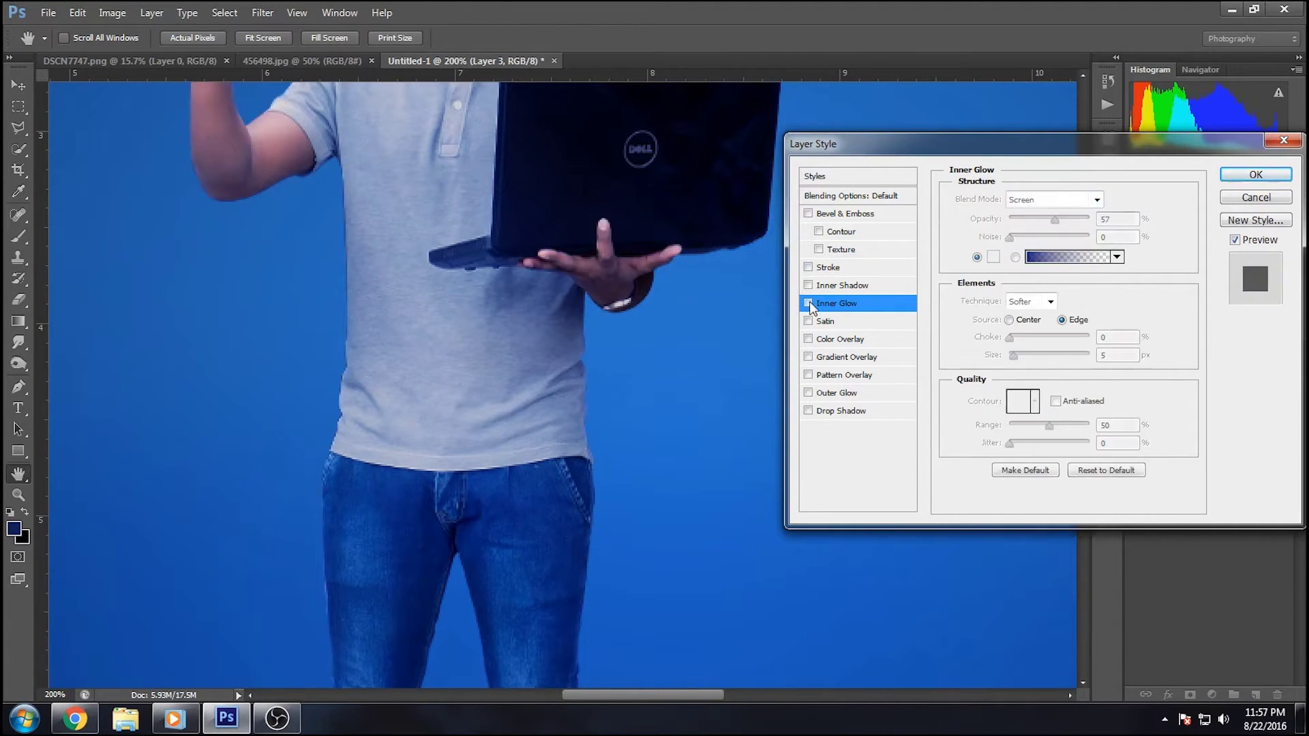
pyautogui.click(808, 302)
pyautogui.moveTo(1055, 219); pyautogui.dragTo(1089, 219)
pyautogui.click(809, 303)
pyautogui.moveTo(1015, 355); pyautogui.dragTo(1021, 355)
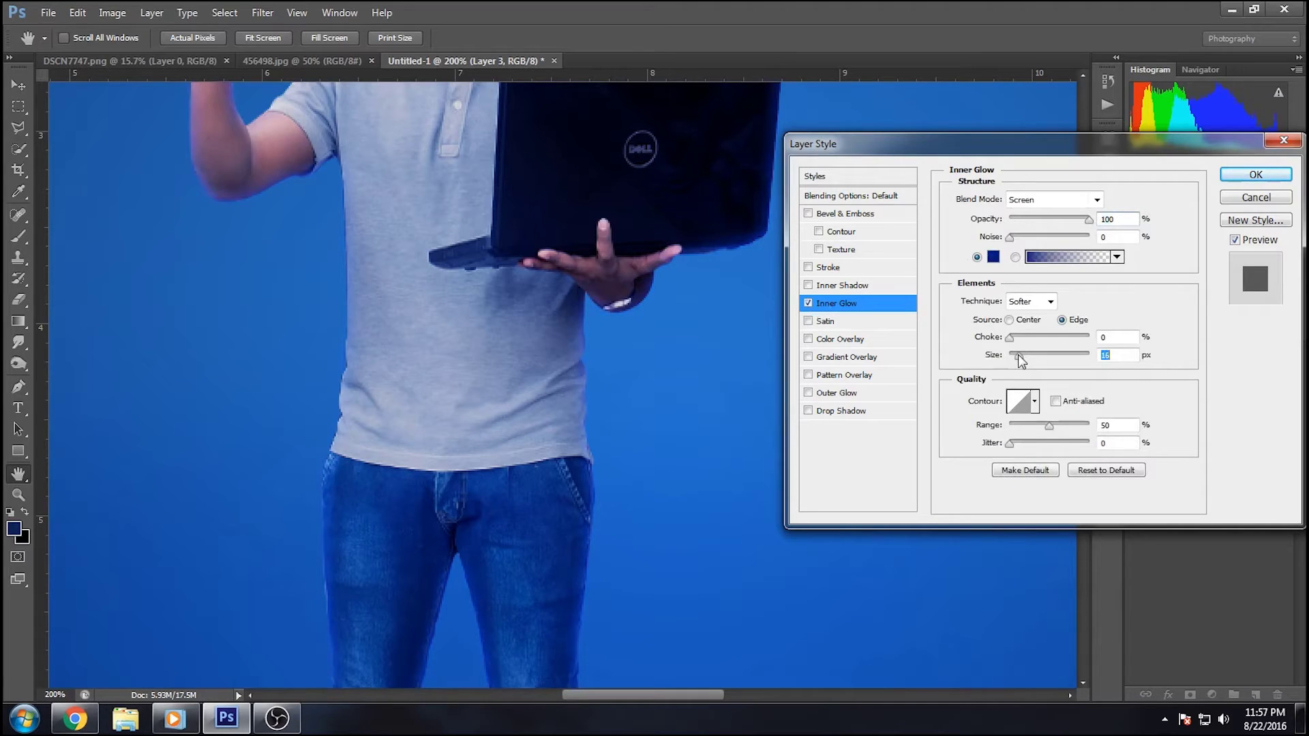
pyautogui.moveTo(1021, 354); pyautogui.dragTo(1023, 354)
pyautogui.moveTo(604, 75); pyautogui.dragTo(566, 357)
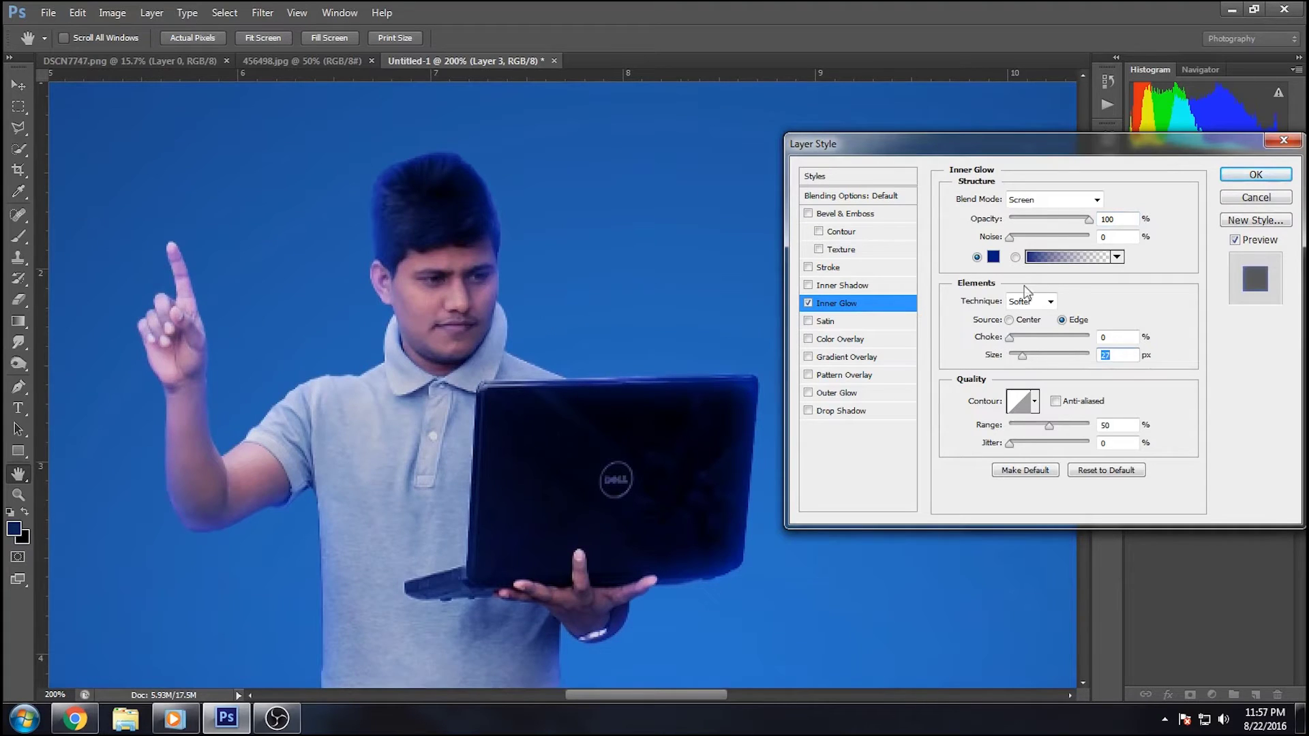
pyautogui.moveTo(1089, 219); pyautogui.dragTo(1078, 220)
pyautogui.moveTo(1022, 355); pyautogui.dragTo(1018, 356)
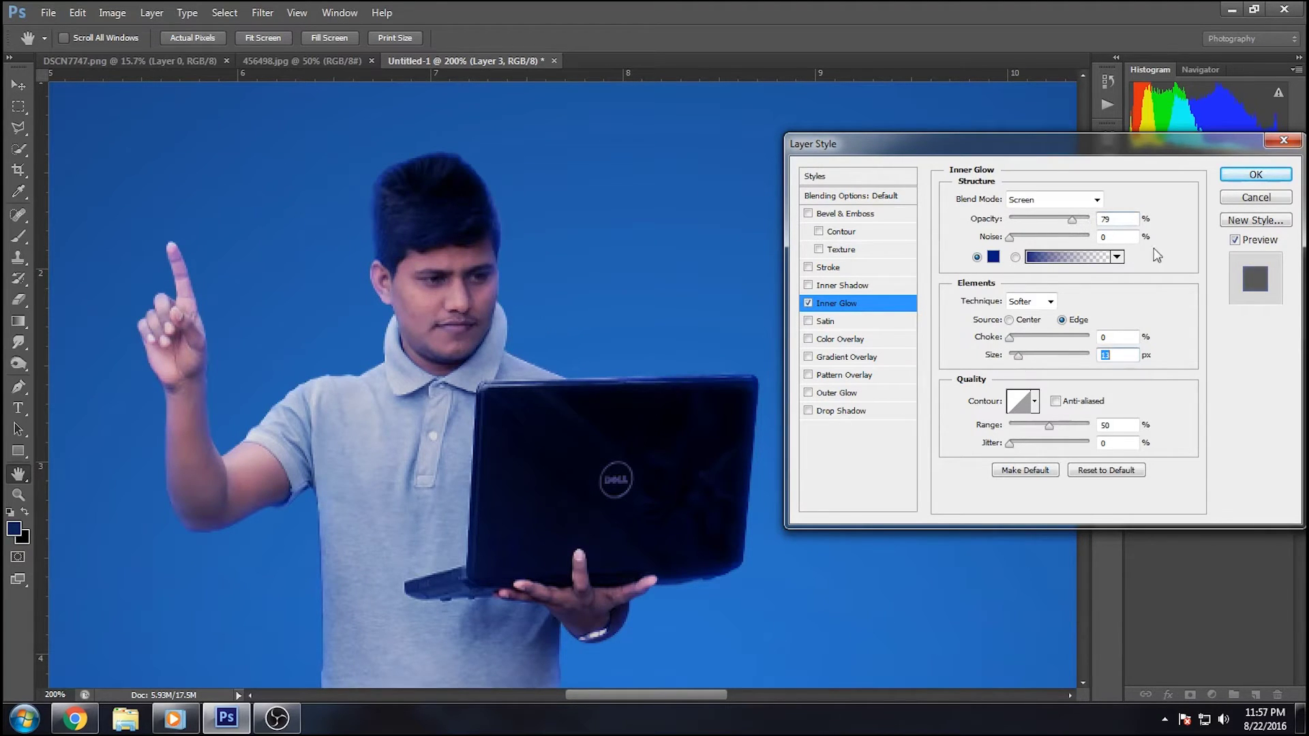
pyautogui.click(1256, 174)
pyautogui.hotkey('ctrl', '0')
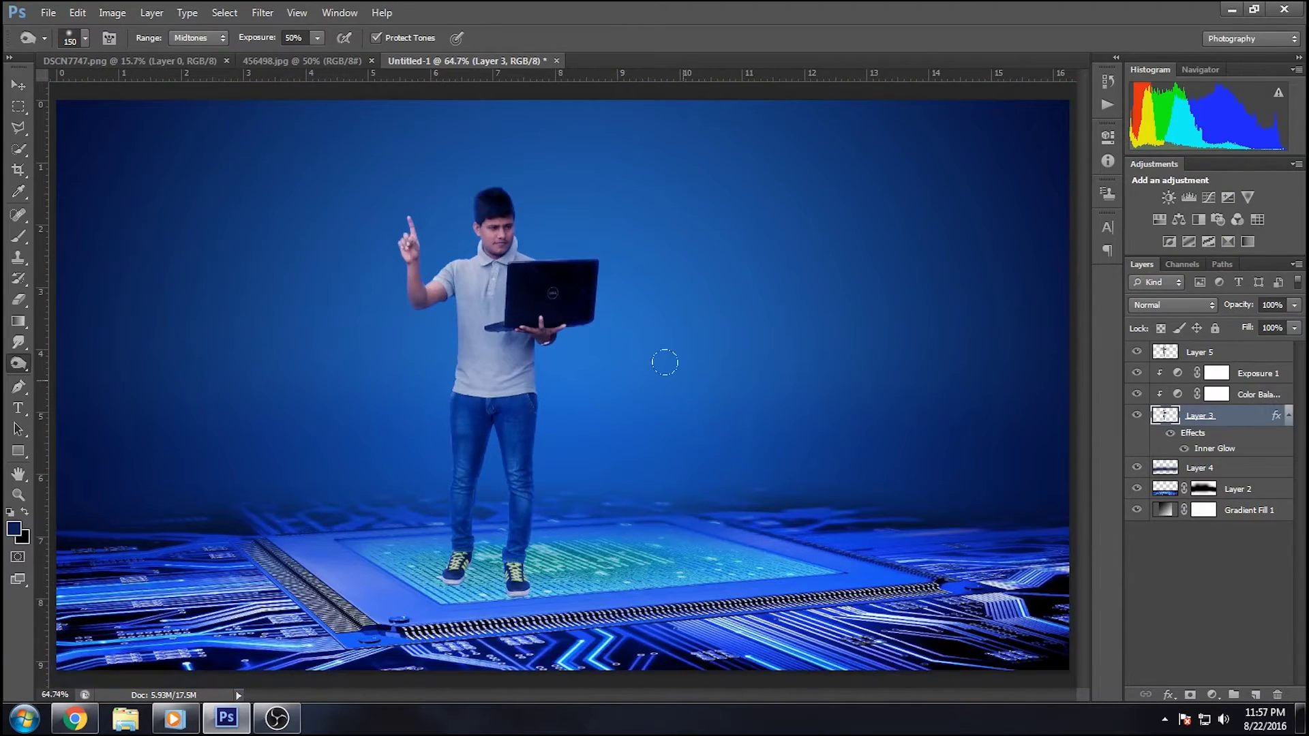
# Separate Layer 3's inner glow effect onto its own layer
pyautogui.hotkey('ctrl', '+')
pyautogui.hotkey('ctrl', '+')
pyautogui.hotkey('ctrl', '-')
pyautogui.hotkey('ctrl', '-')
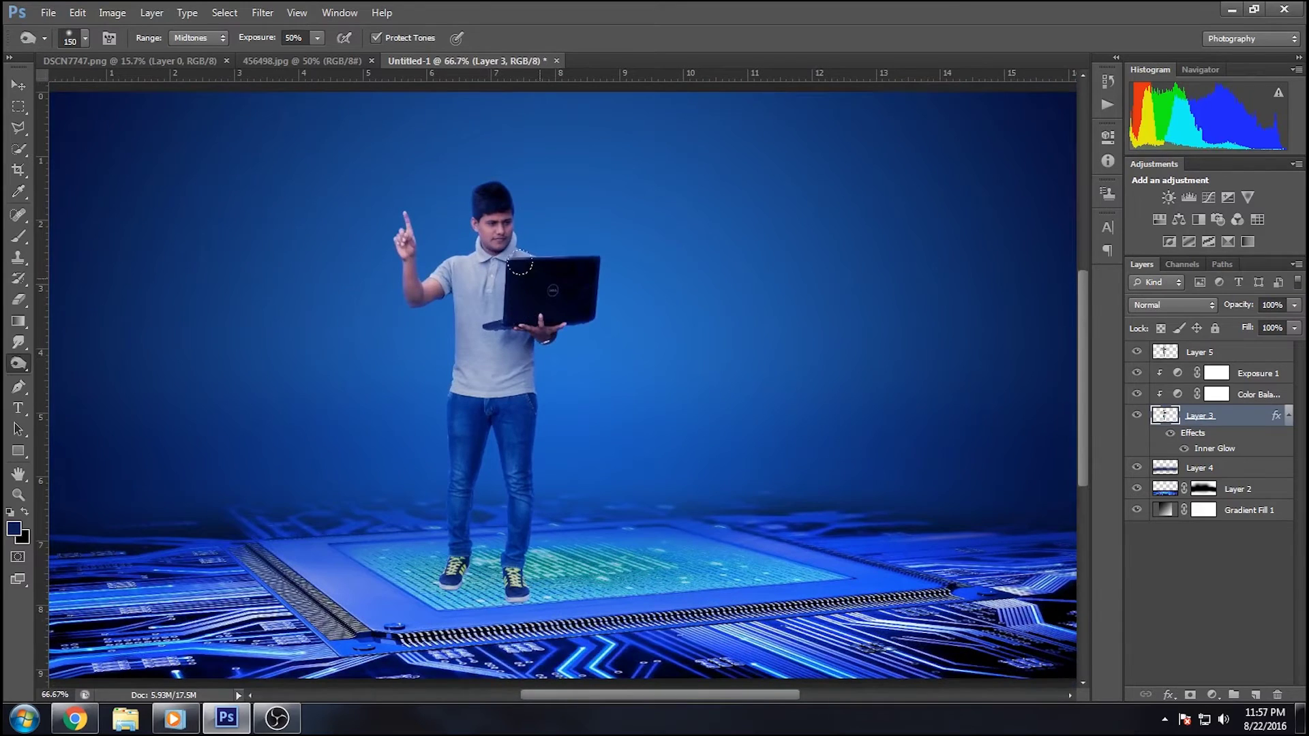
pyautogui.moveTo(515, 225); pyautogui.dragTo(515, 310)
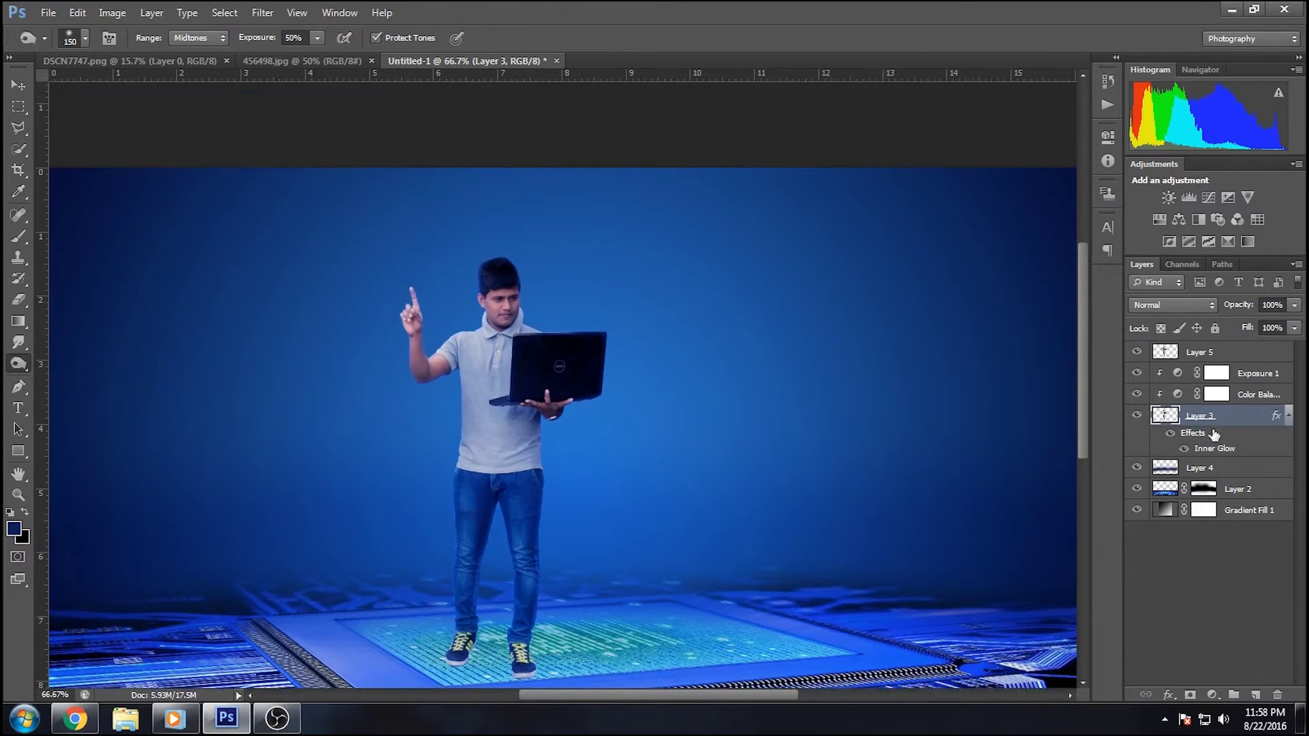
pyautogui.rightClick(1286, 416)
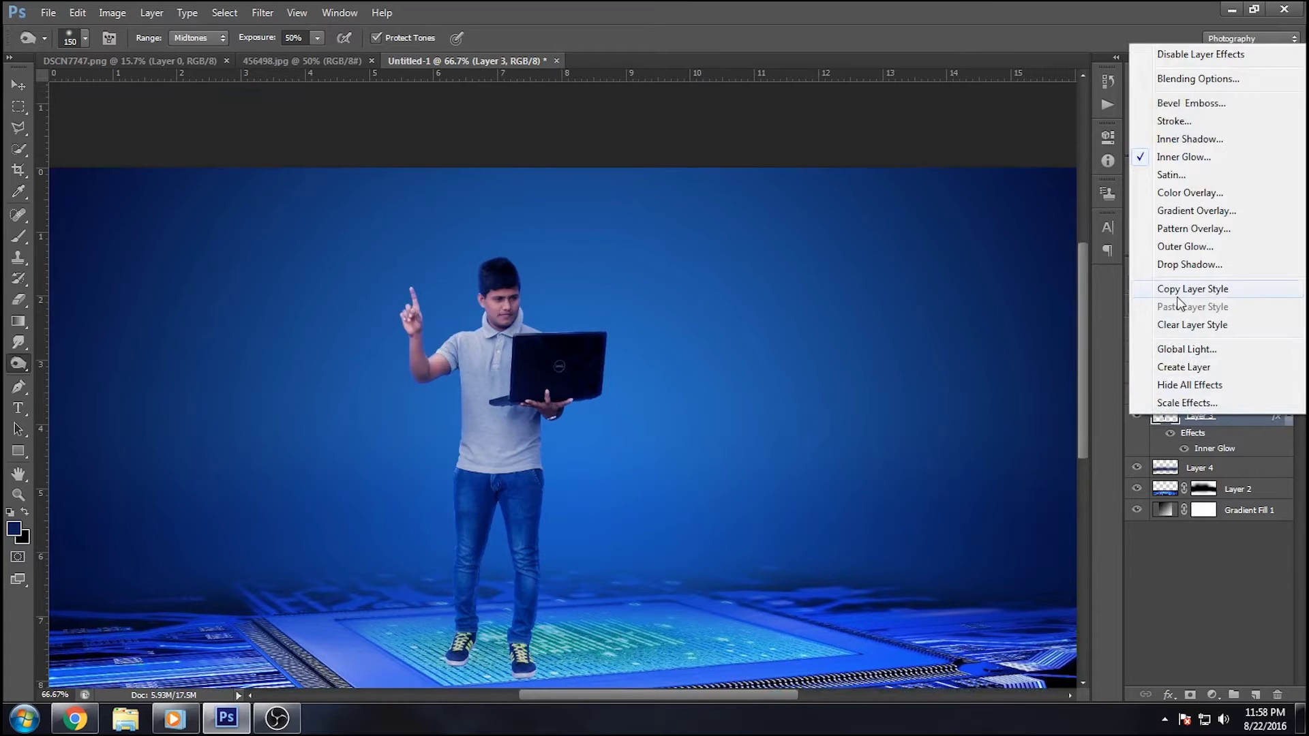
pyautogui.click(1180, 366)
pyautogui.click(600, 277)
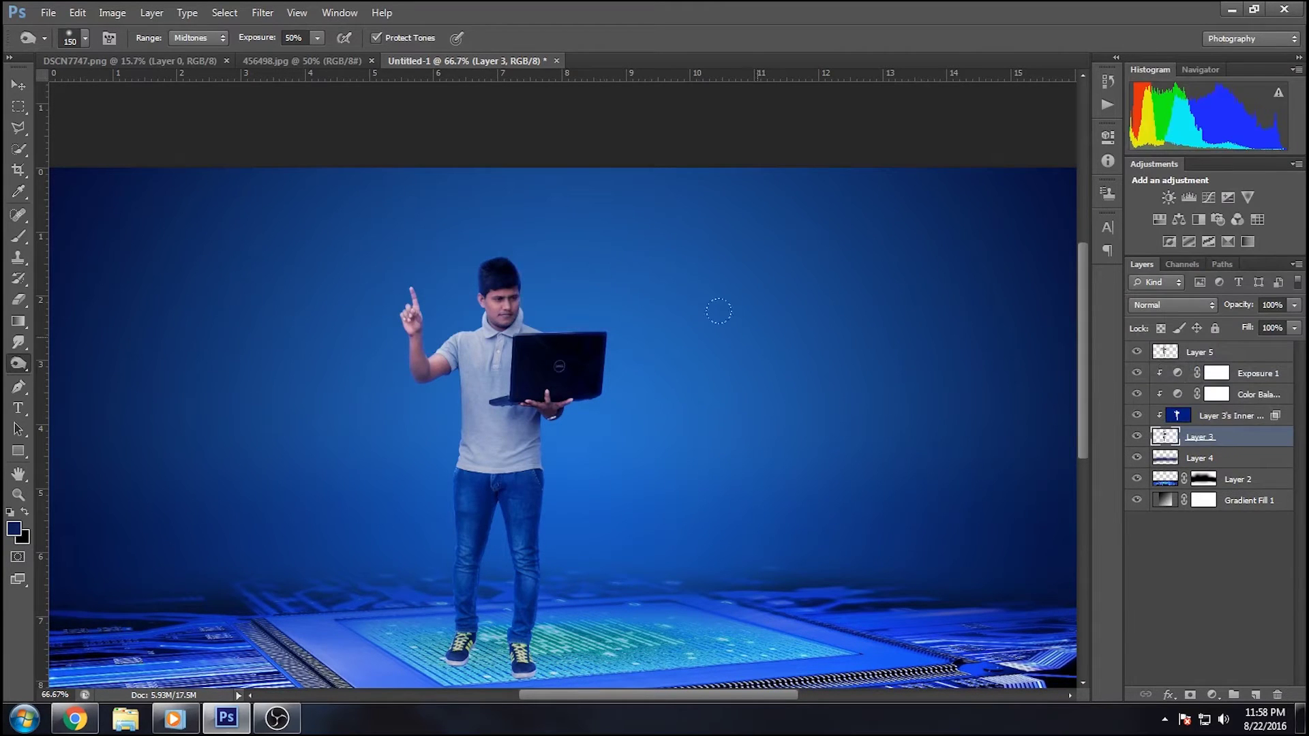
# Add a layer mask to the separated inner glow layer
pyautogui.click(18, 238)
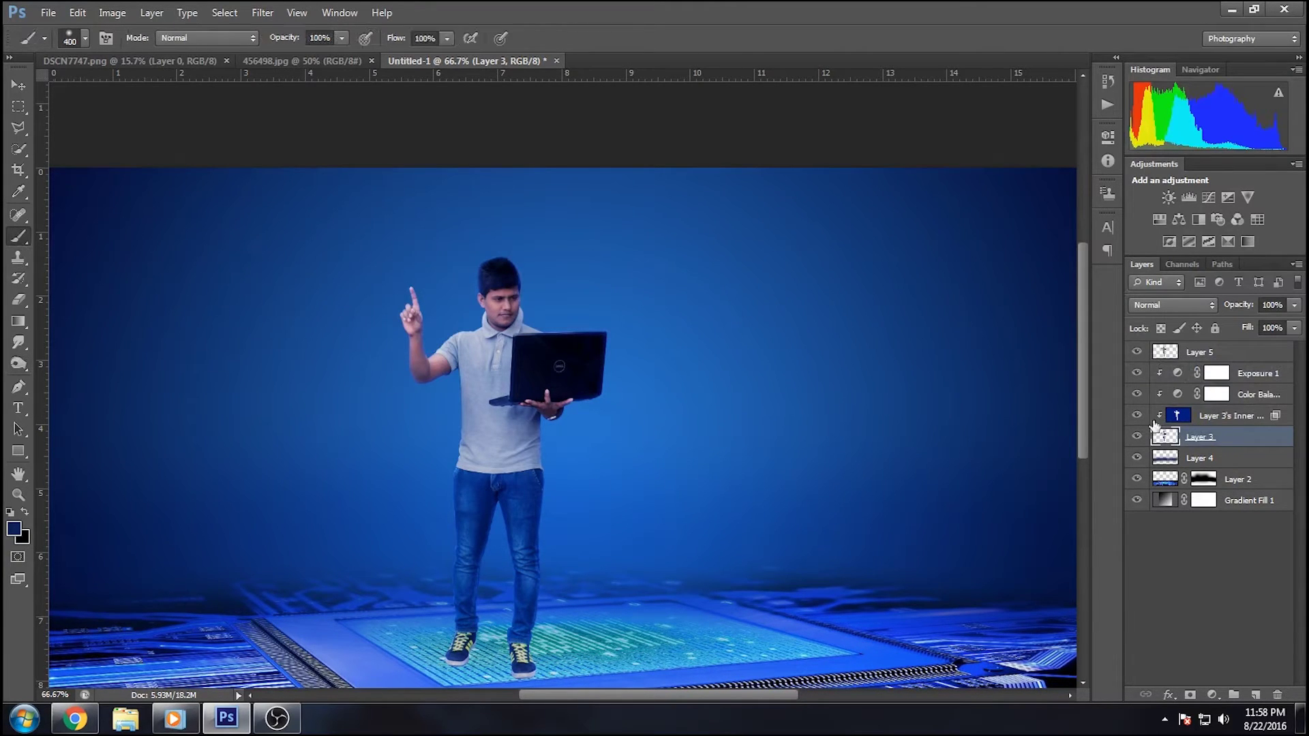
pyautogui.click(1177, 416)
pyautogui.scroll(3, 422, 307)
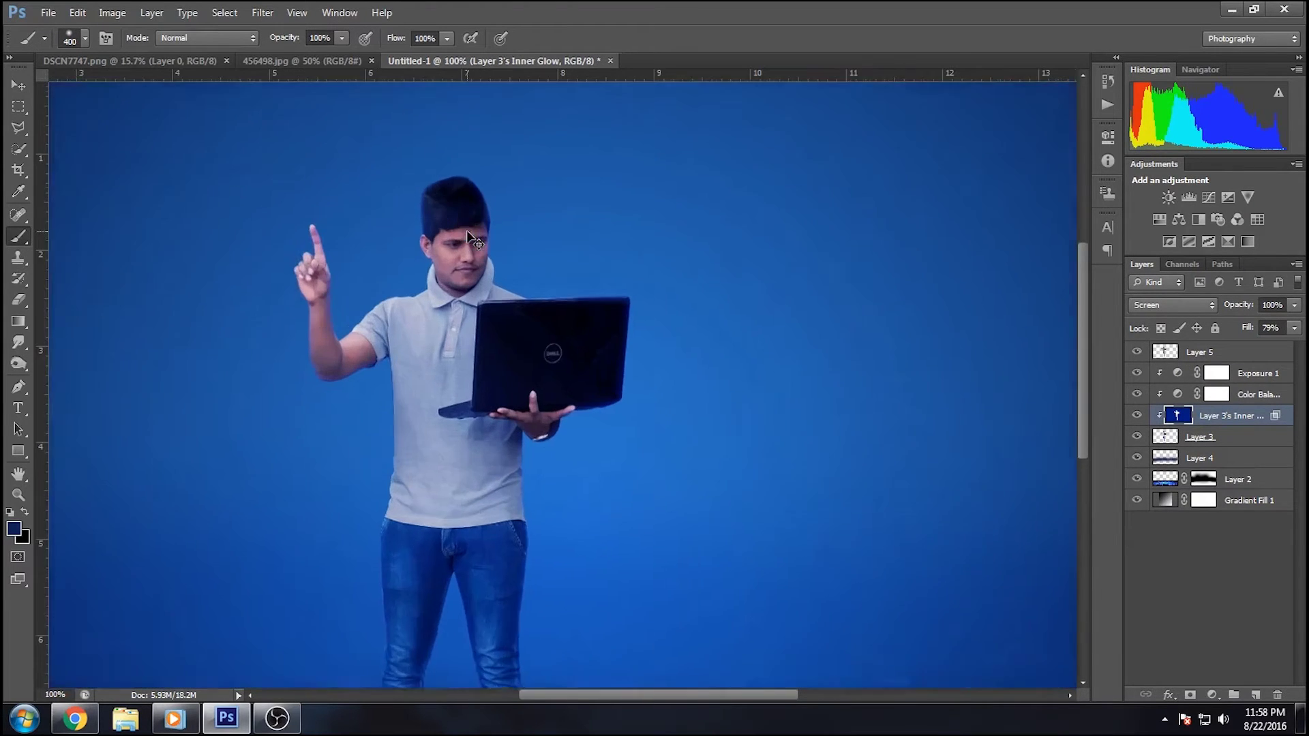
pyautogui.scroll(2, 458, 516)
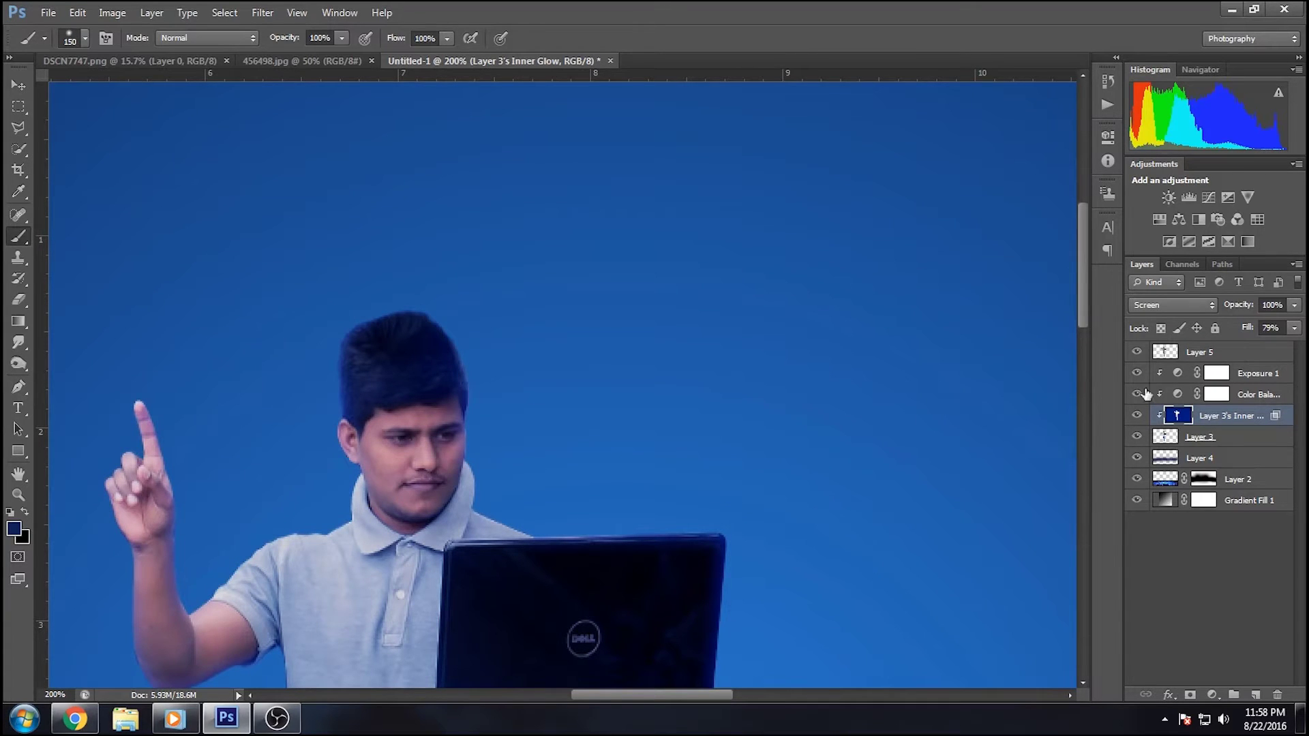
pyautogui.click(1190, 695)
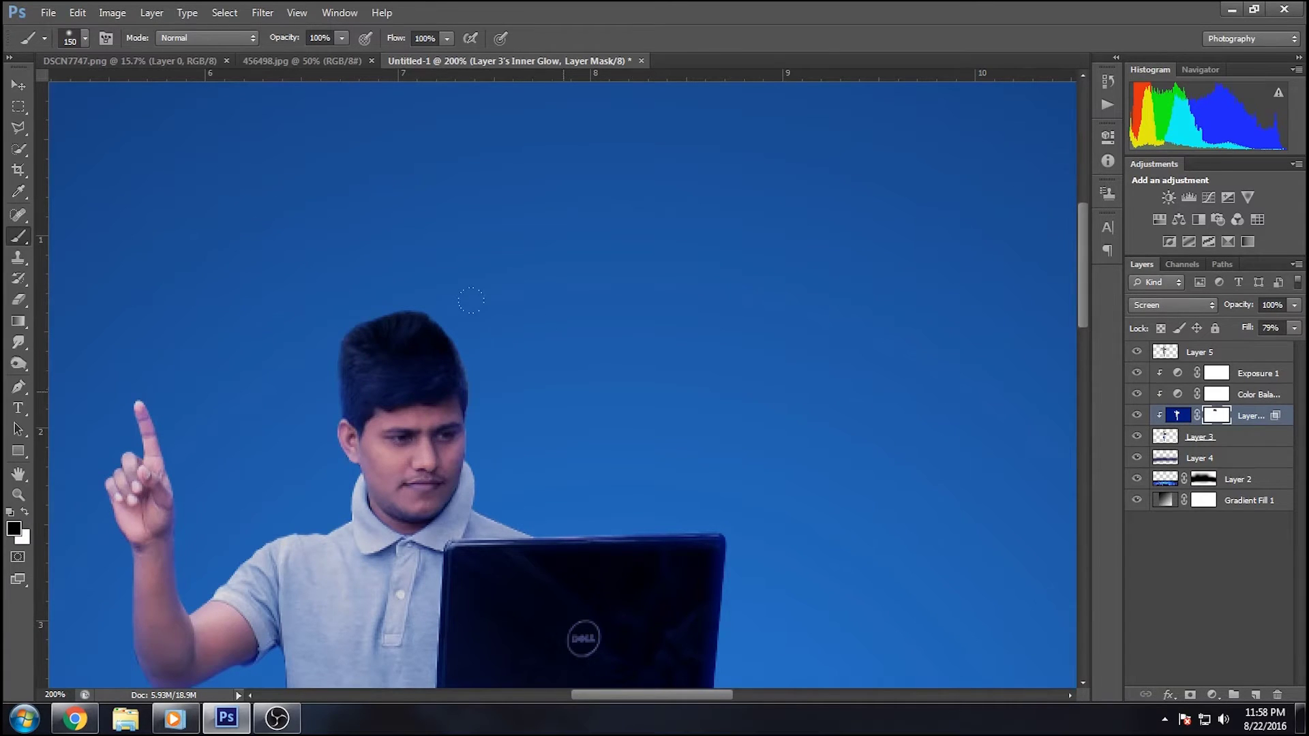
pyautogui.scroll(-2, 470, 300)
pyautogui.scroll(-3, 464, 321)
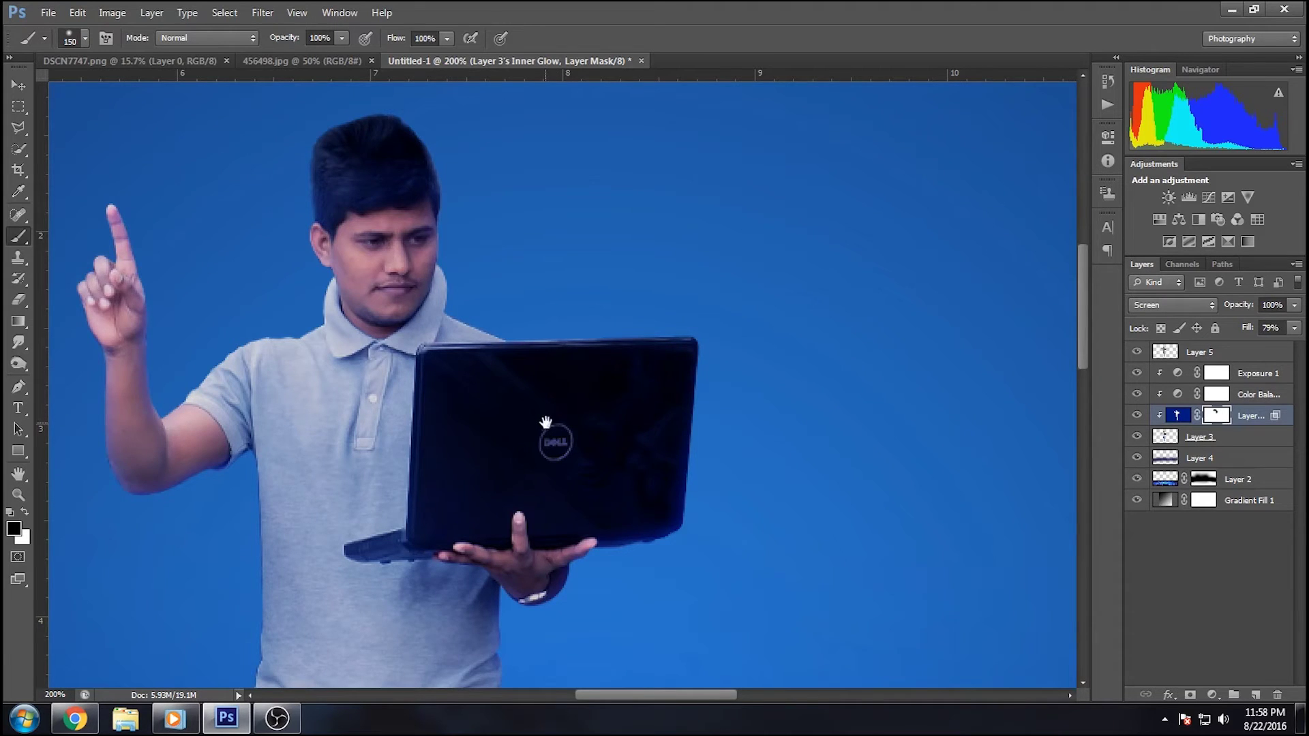
# Frame the legs and shoes, then create empty Layer 6 beneath the person
pyautogui.moveTo(546, 423); pyautogui.dragTo(584, 152)
pyautogui.moveTo(596, 530); pyautogui.dragTo(596, 257)
pyautogui.moveTo(545, 511); pyautogui.dragTo(537, 190)
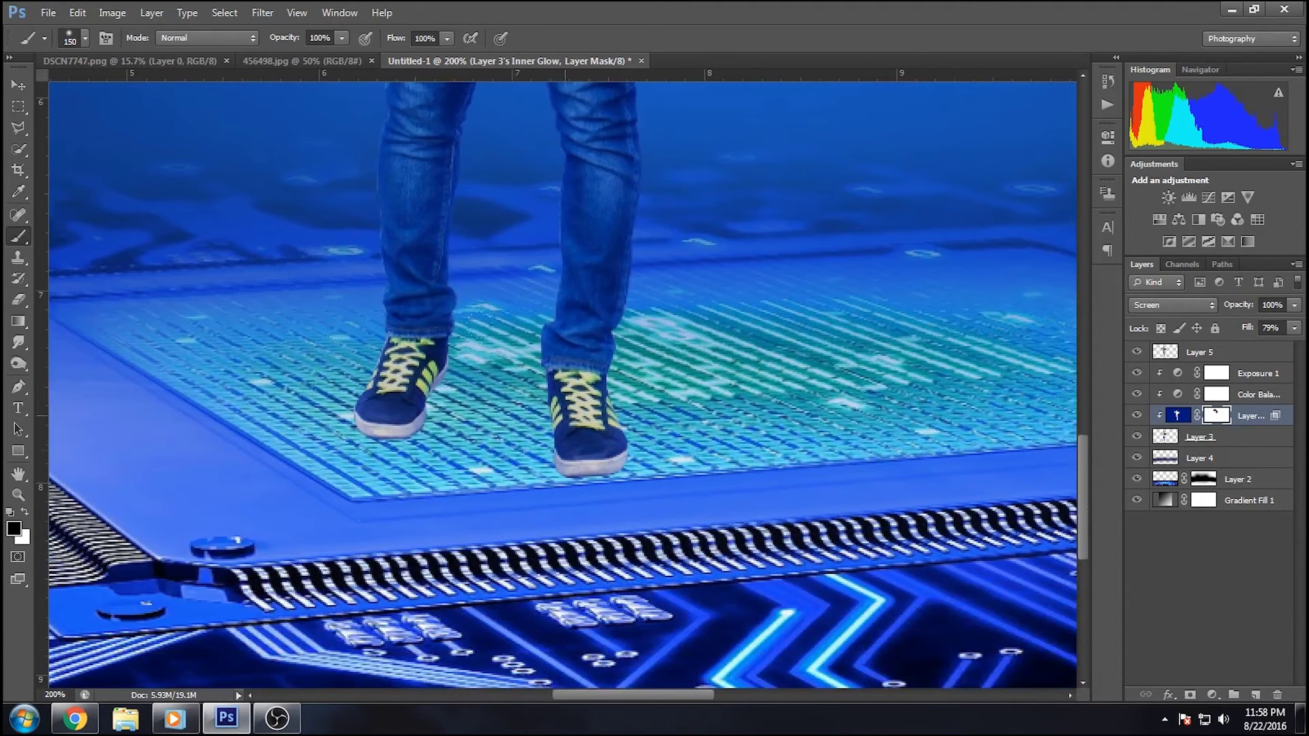
pyautogui.hotkey('ctrl', '0')
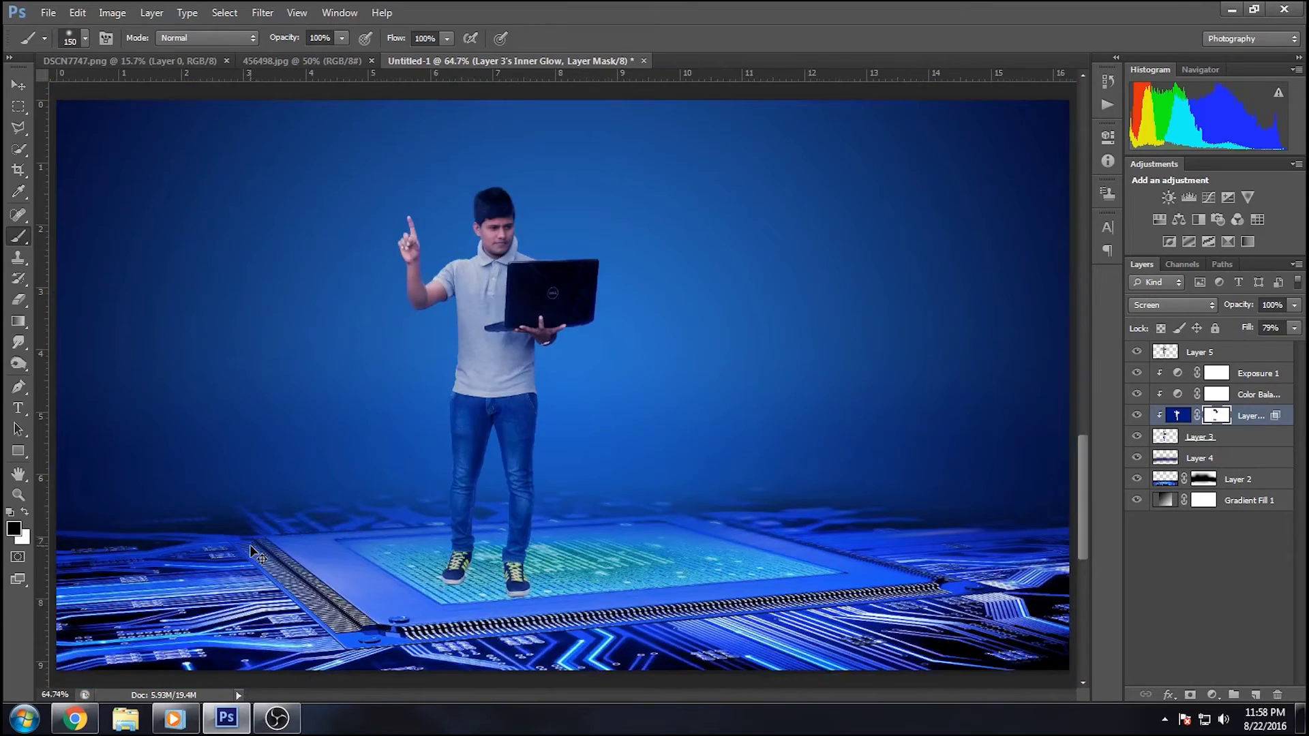
pyautogui.hotkey('ctrl', '-')
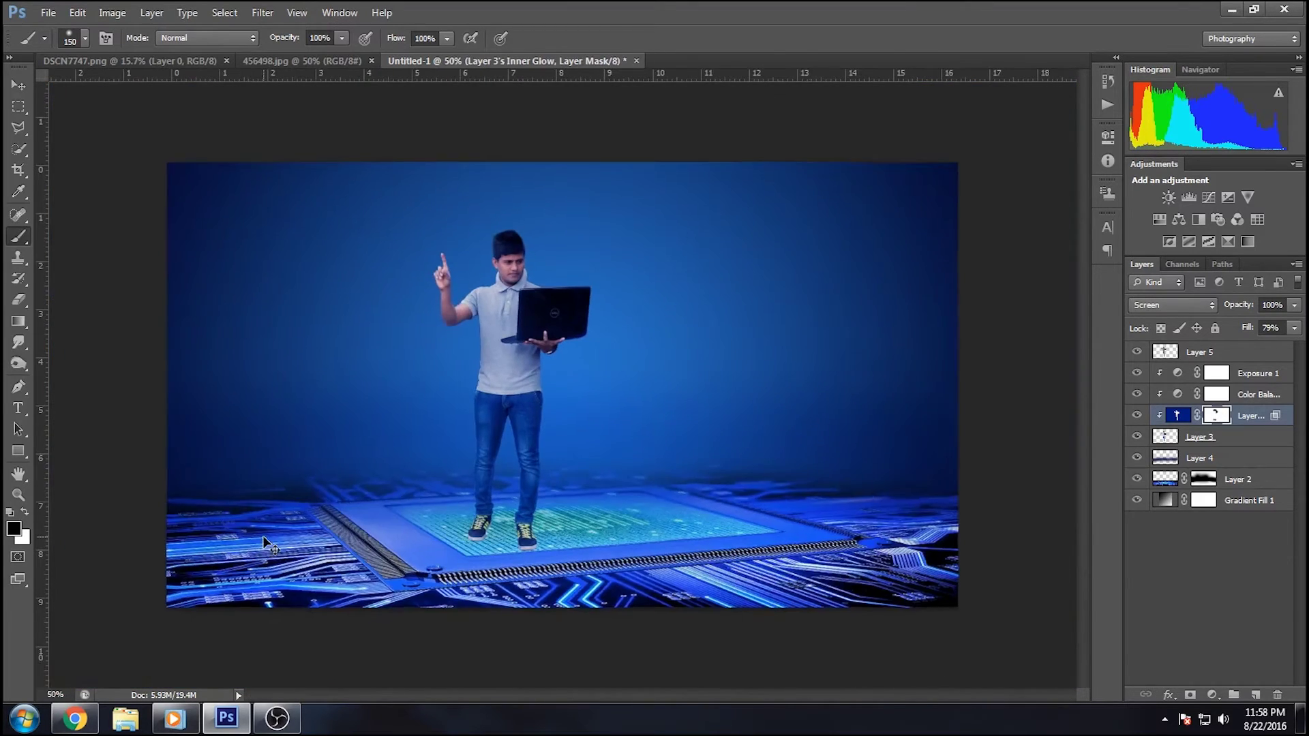
pyautogui.hotkey('ctrl', '+')
pyautogui.hotkey('ctrl', '+')
pyautogui.hotkey('ctrl', '+')
pyautogui.moveTo(377, 579); pyautogui.dragTo(453, 266)
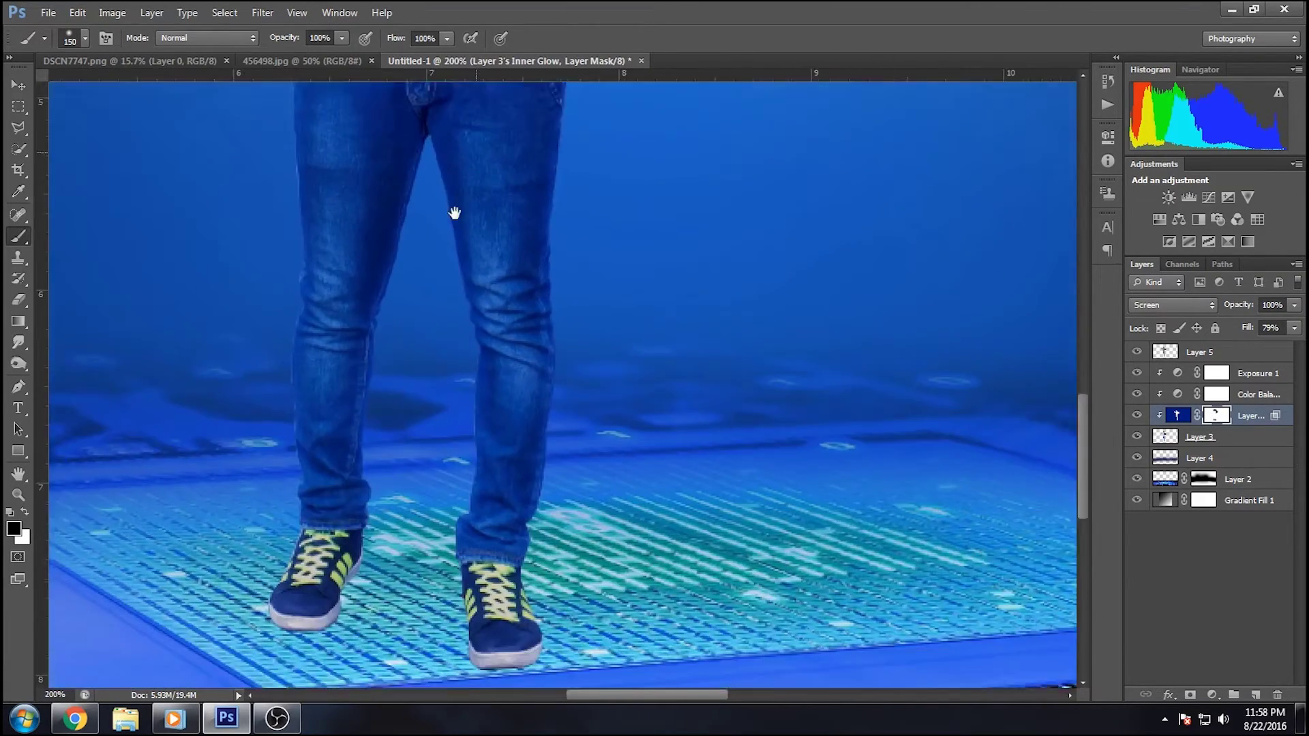
pyautogui.moveTo(436, 539); pyautogui.dragTo(433, 277)
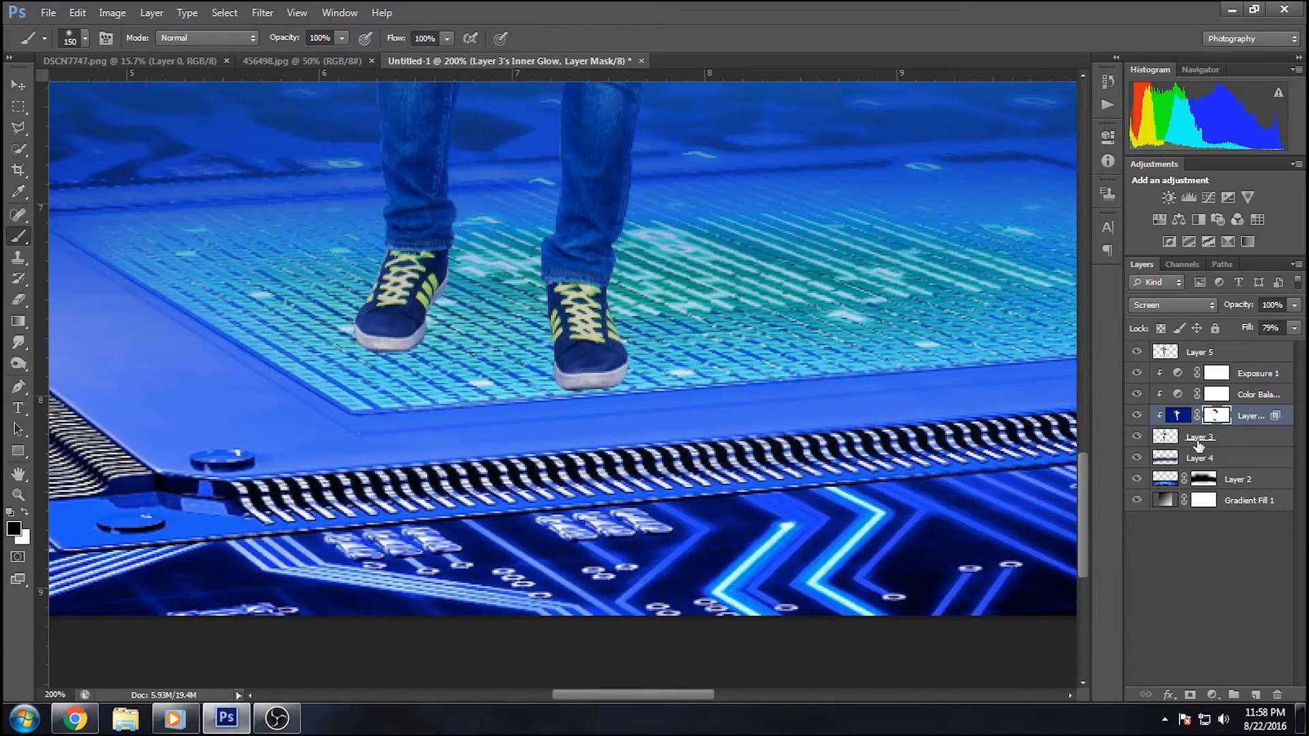
pyautogui.click(1198, 458)
pyautogui.click(1255, 695)
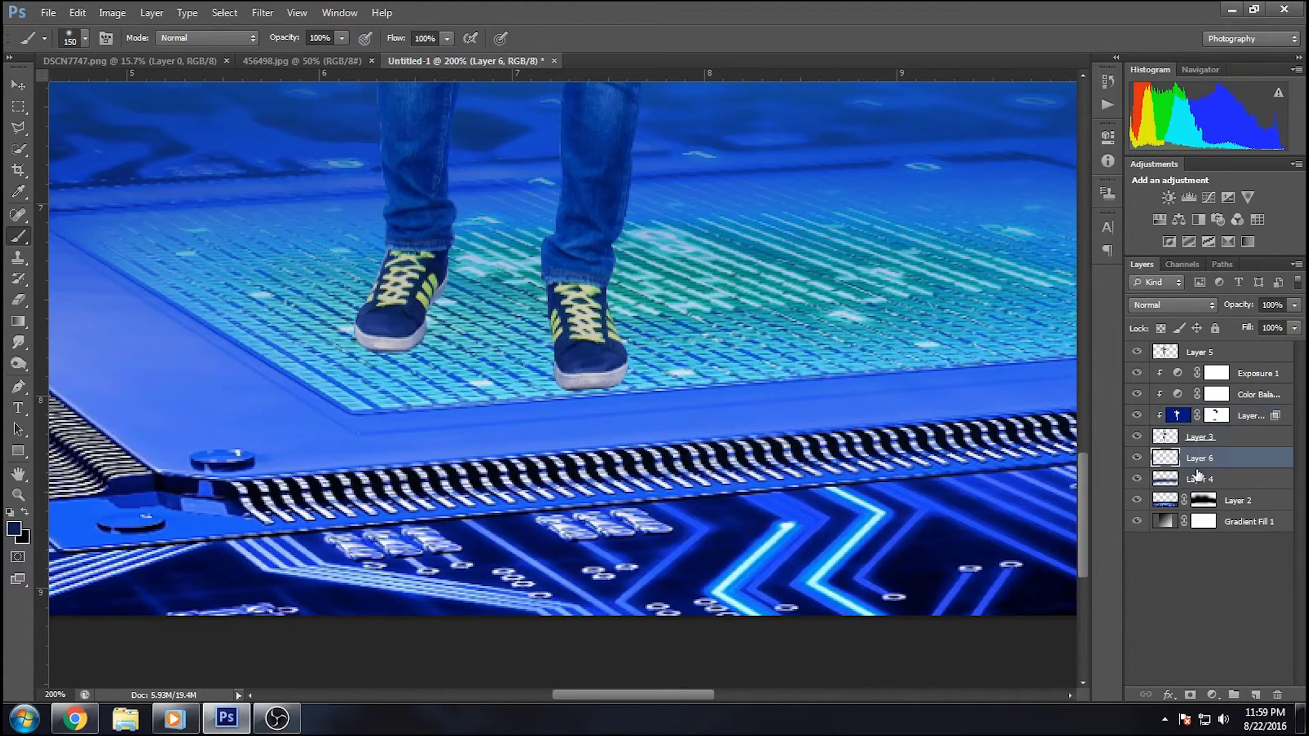
# Set the paint colour to black and slightly raise the soft brush's hardness
pyautogui.hotkey('ctrl', '+')
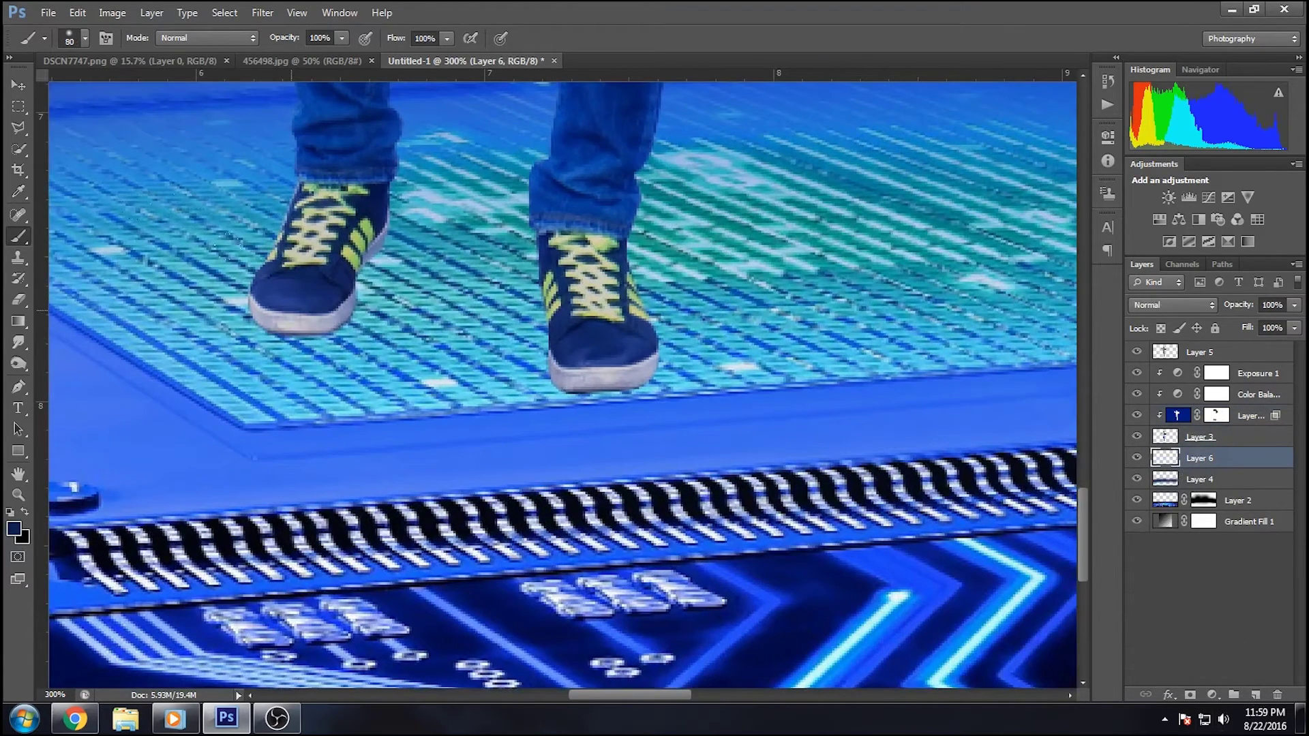
pyautogui.rightClick(262, 281)
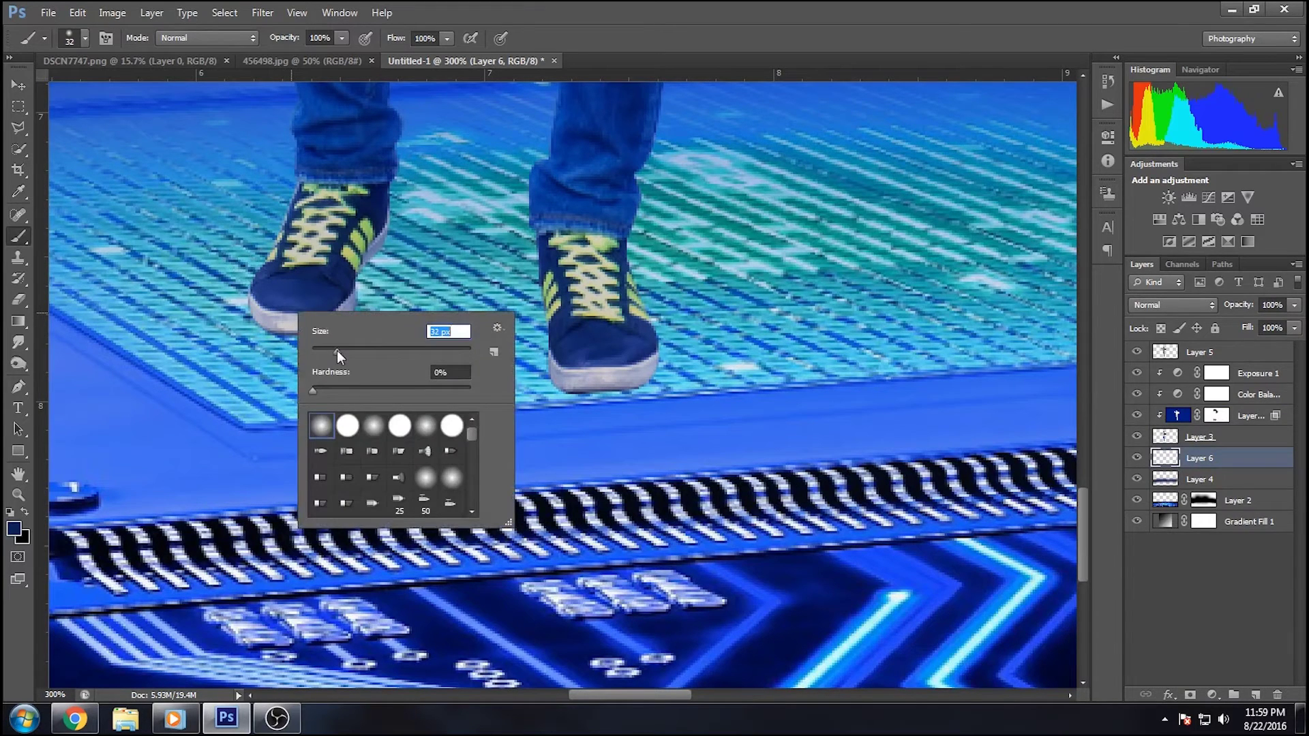
pyautogui.click(12, 529)
pyautogui.moveTo(954, 534); pyautogui.dragTo(838, 591)
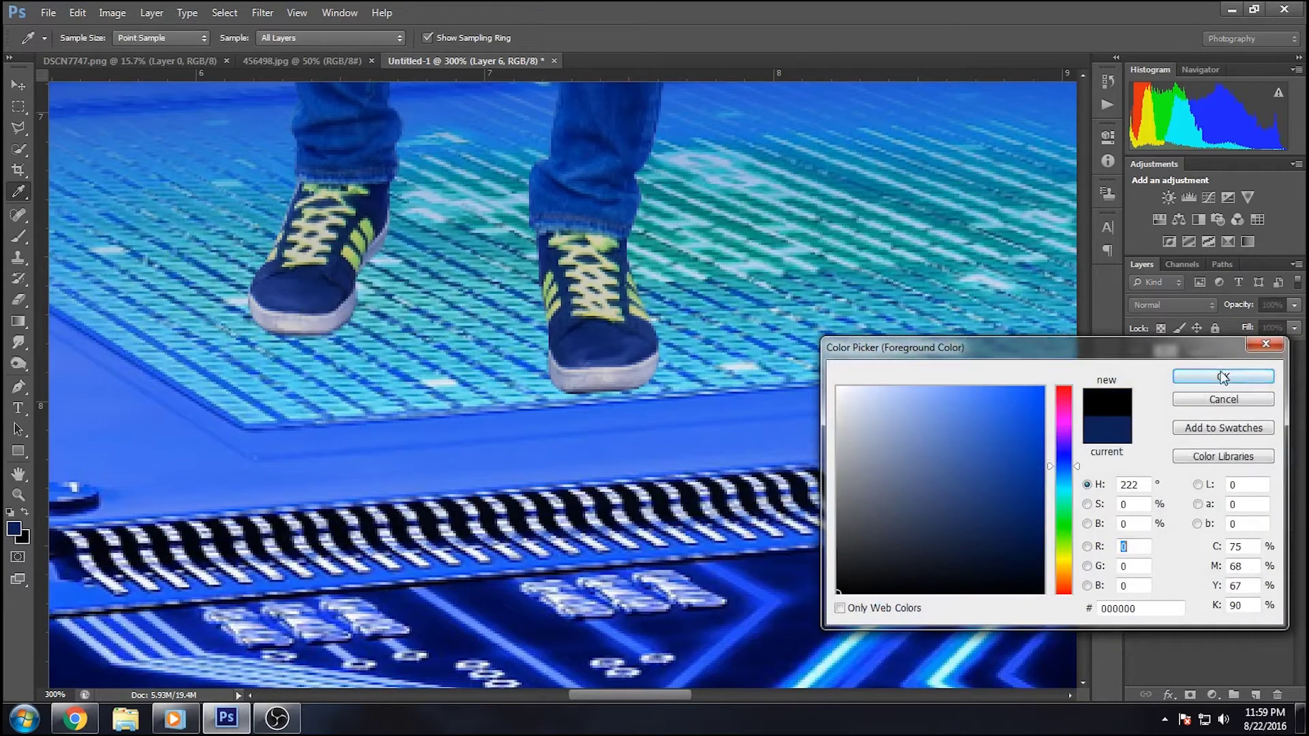
pyautogui.click(1224, 376)
pyautogui.rightClick(450, 327)
pyautogui.moveTo(502, 401); pyautogui.dragTo(482, 403)
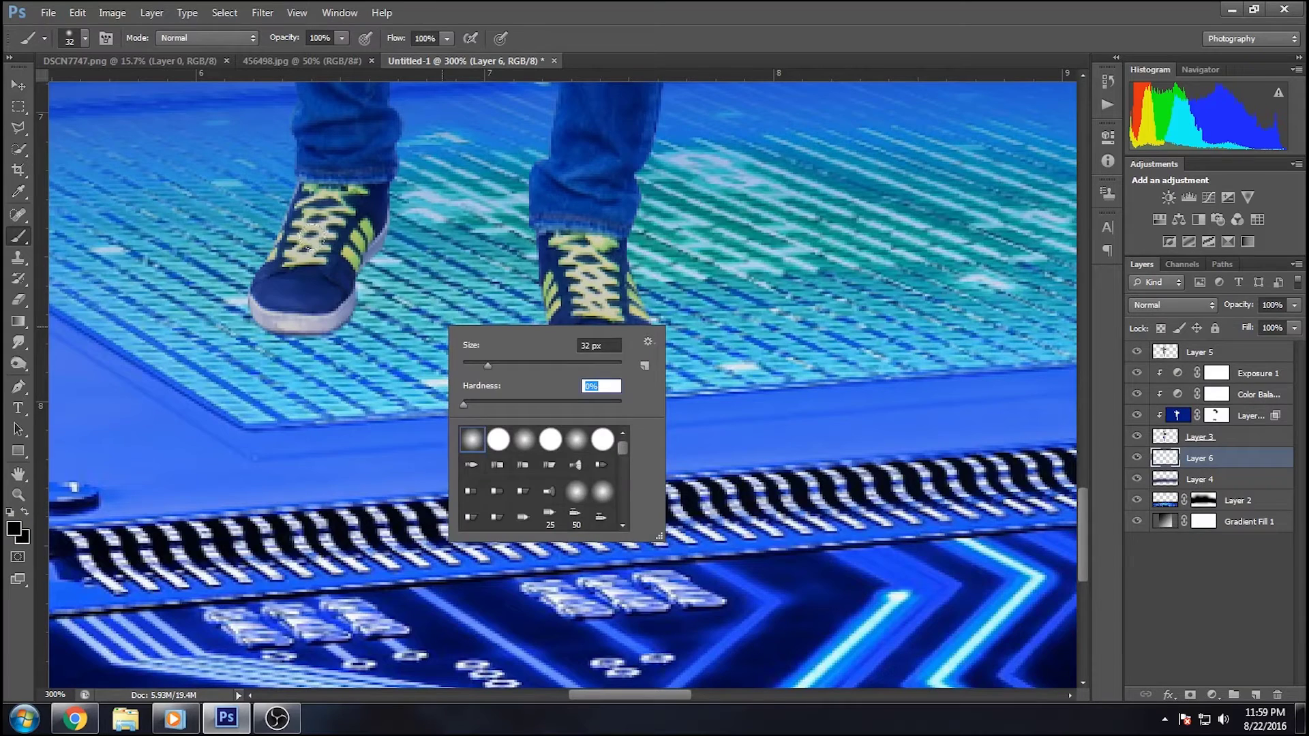
pyautogui.press('Return')
# Paint shadows under both shoes, Gaussian-blur them, and set the layer to 85% opacity
pyautogui.moveTo(286, 211)
pyautogui.mouseDown()
pyautogui.moveTo(239, 307)
pyautogui.moveTo(317, 247)
pyautogui.moveTo(311, 264)
pyautogui.mouseUp()
pyautogui.moveTo(551, 277)
pyautogui.mouseDown()
pyautogui.moveTo(563, 346)
pyautogui.moveTo(590, 270)
pyautogui.mouseUp()
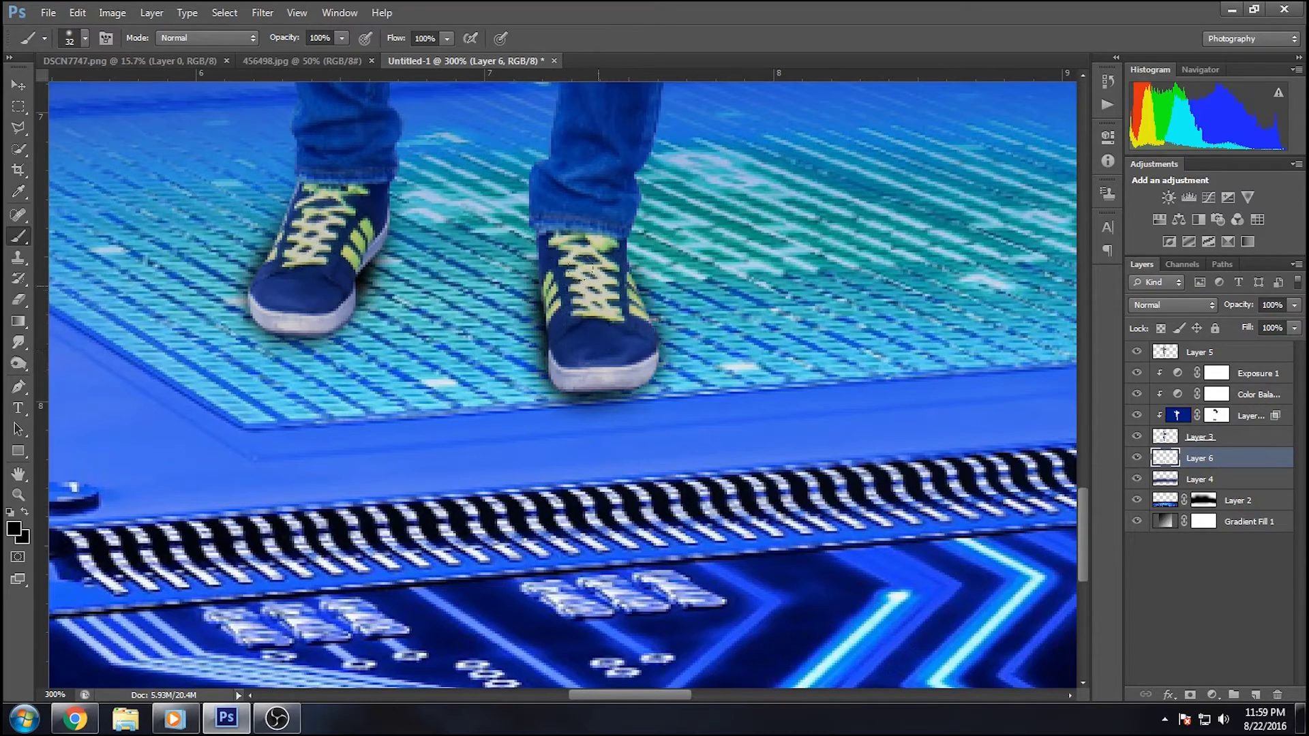
pyautogui.click(262, 12)
pyautogui.click(512, 292)
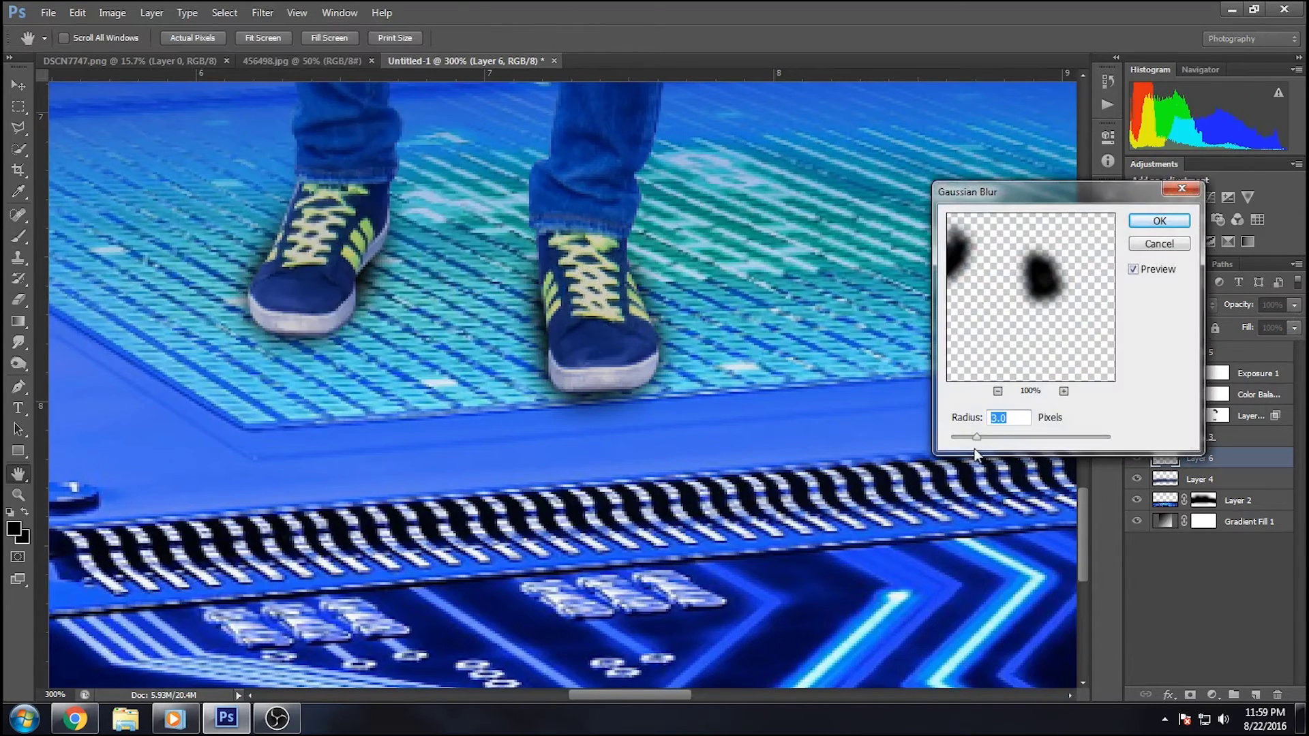
pyautogui.moveTo(980, 439); pyautogui.dragTo(983, 439)
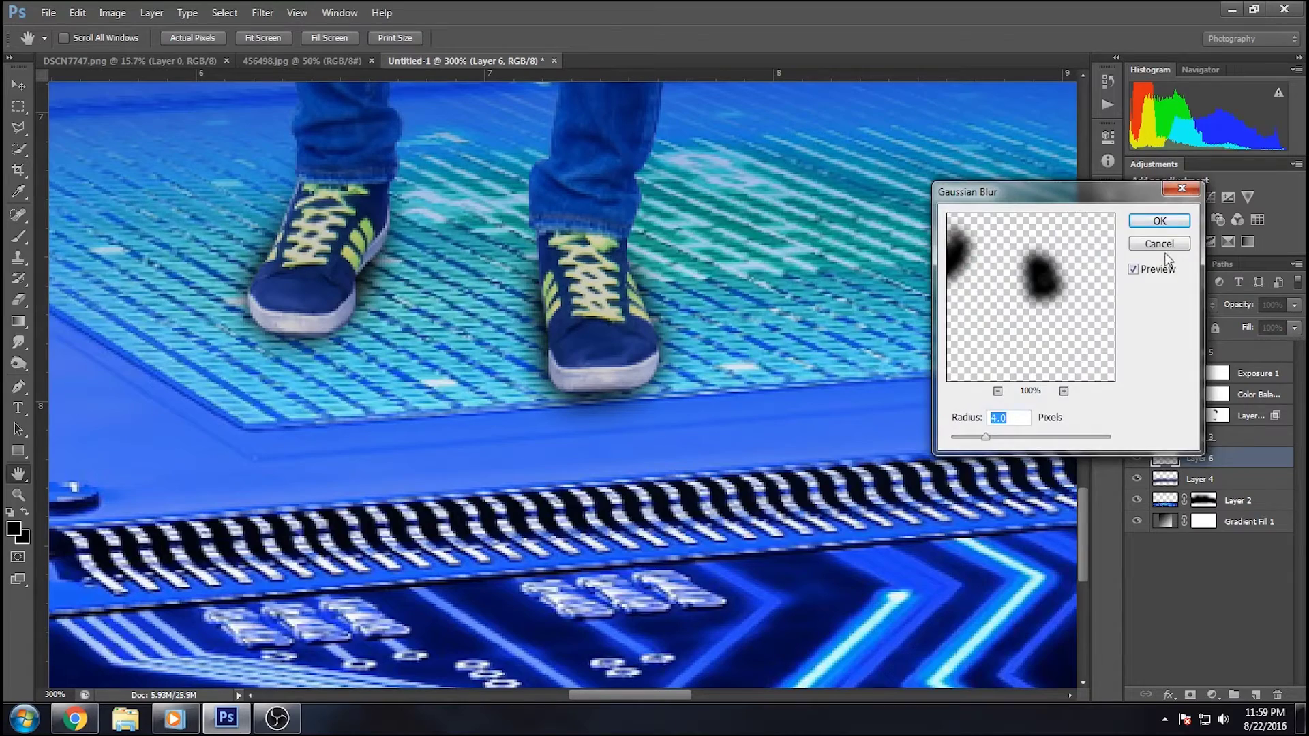
pyautogui.click(1159, 221)
pyautogui.moveTo(1294, 305); pyautogui.dragTo(1282, 326)
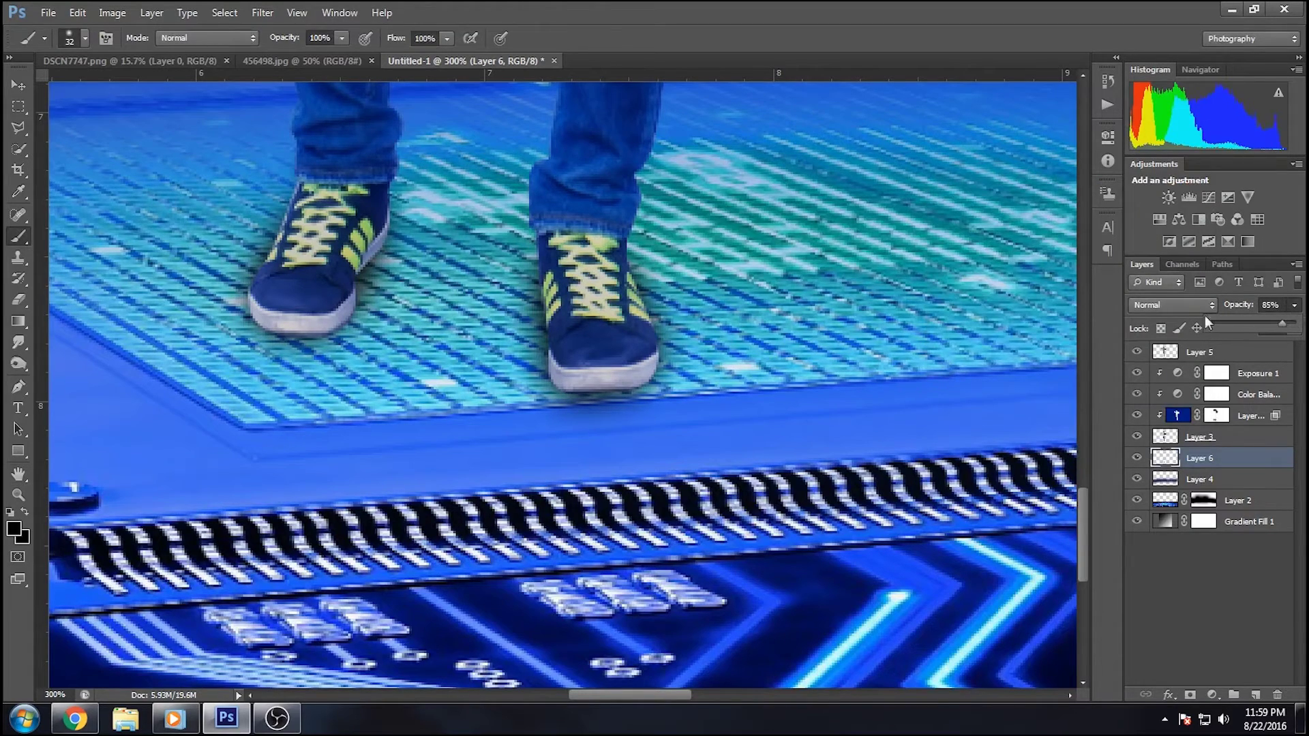
# Fit the whole composition in view and bring up Exposure 1's settings
pyautogui.hotkey('ctrl', '-')
pyautogui.hotkey('ctrl', '0')
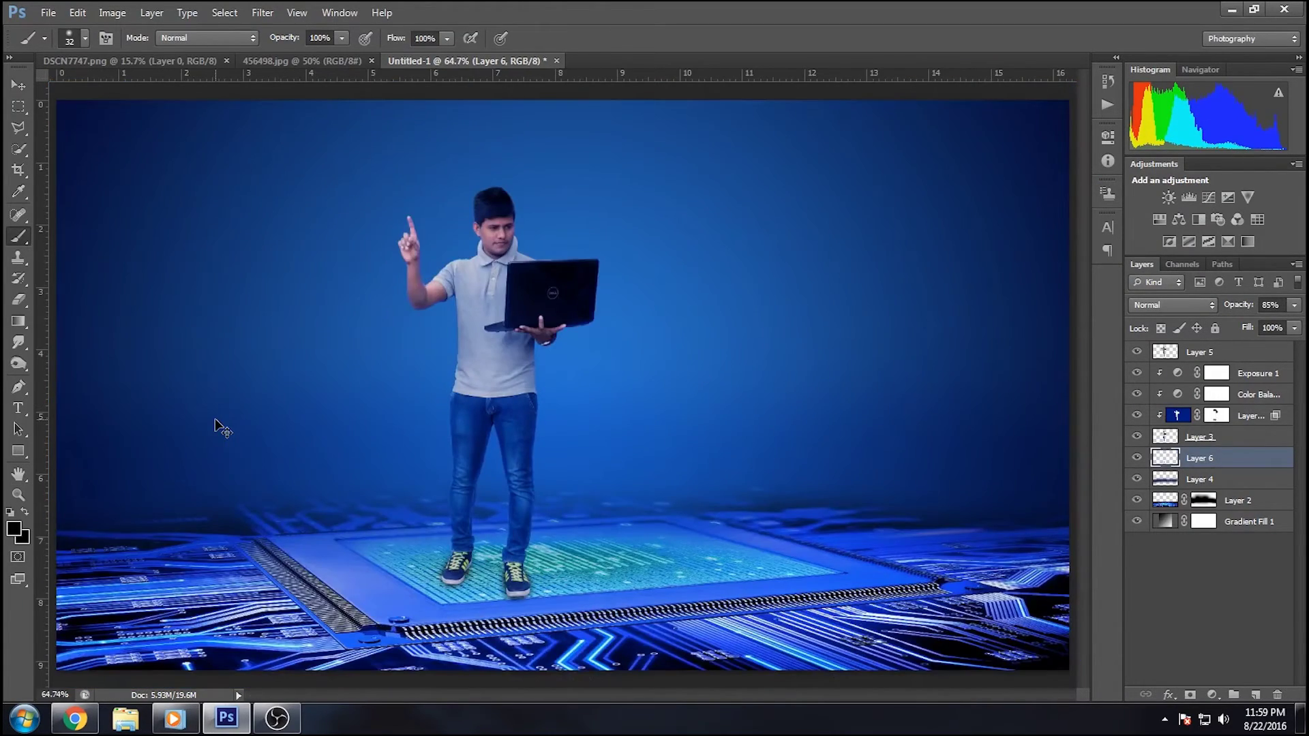
pyautogui.hotkey('ctrl', '+')
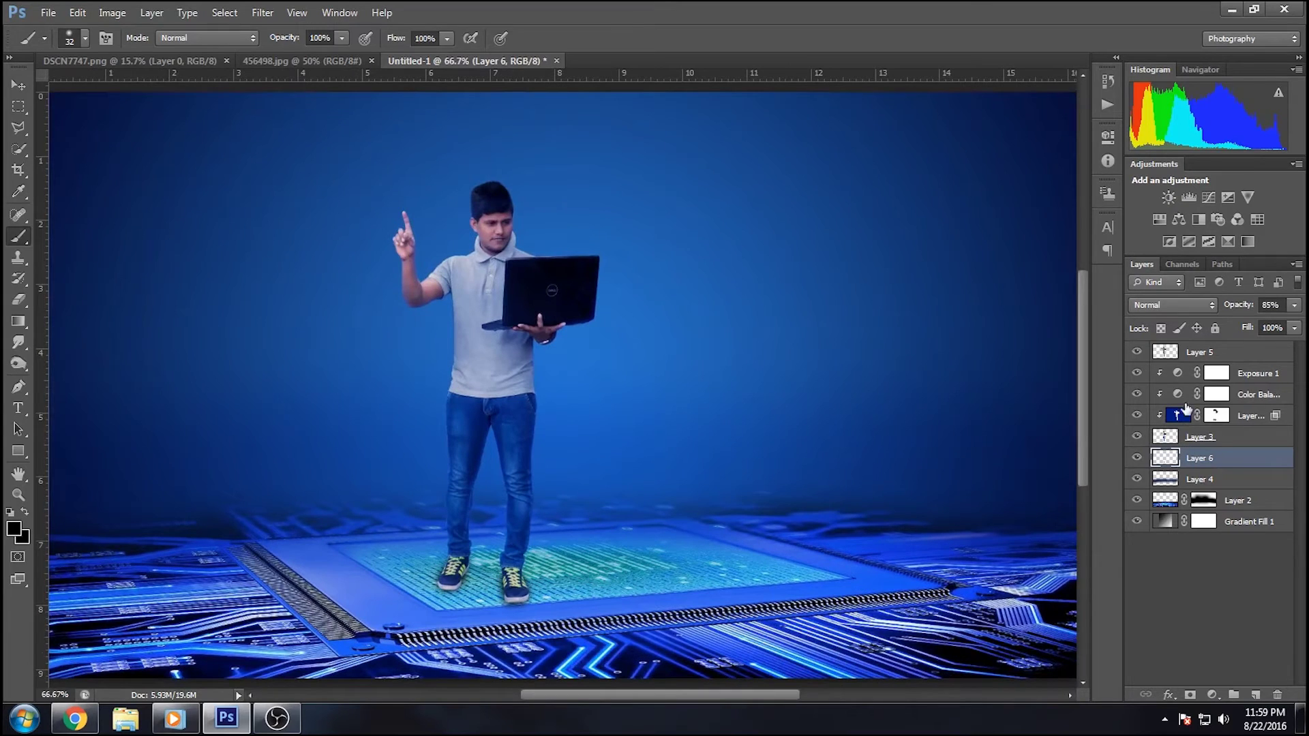
pyautogui.doubleClick(1178, 372)
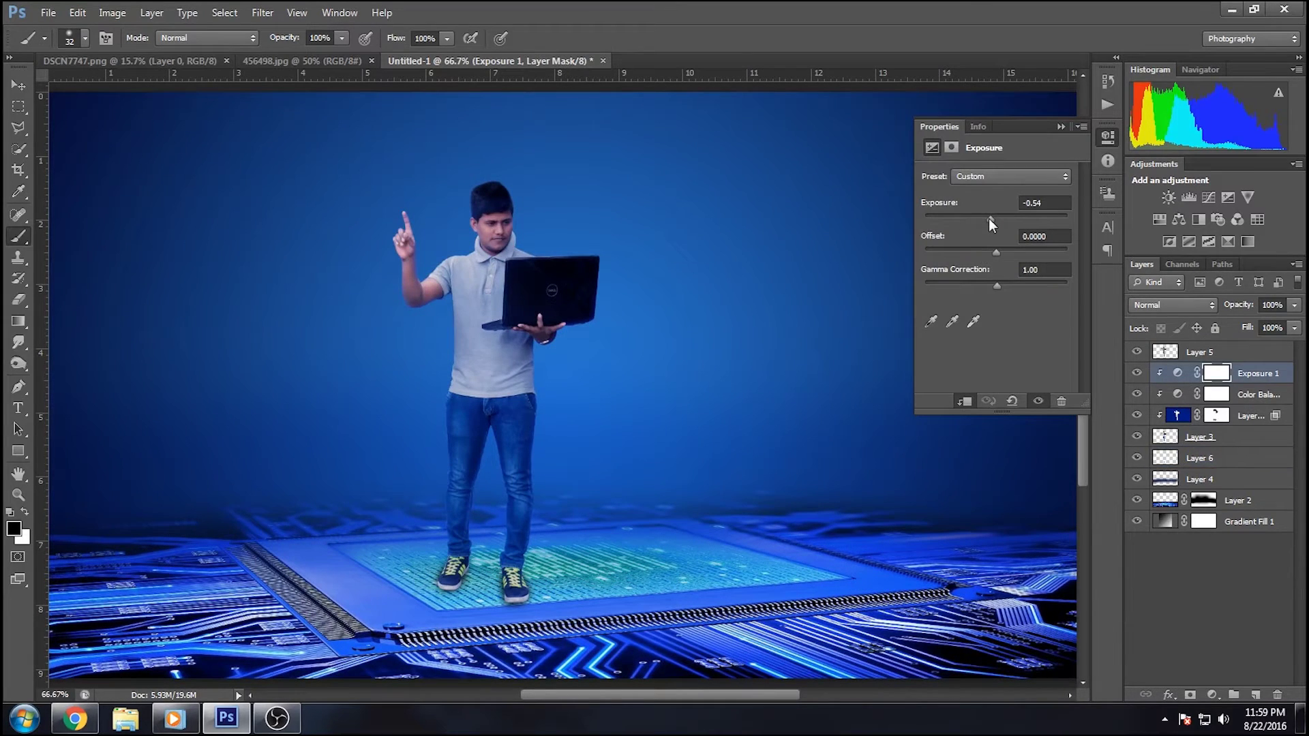
# Set the person's Exposure to -0.31 and load Layer 3's outline as a selection
pyautogui.moveTo(990, 217); pyautogui.dragTo(994, 217)
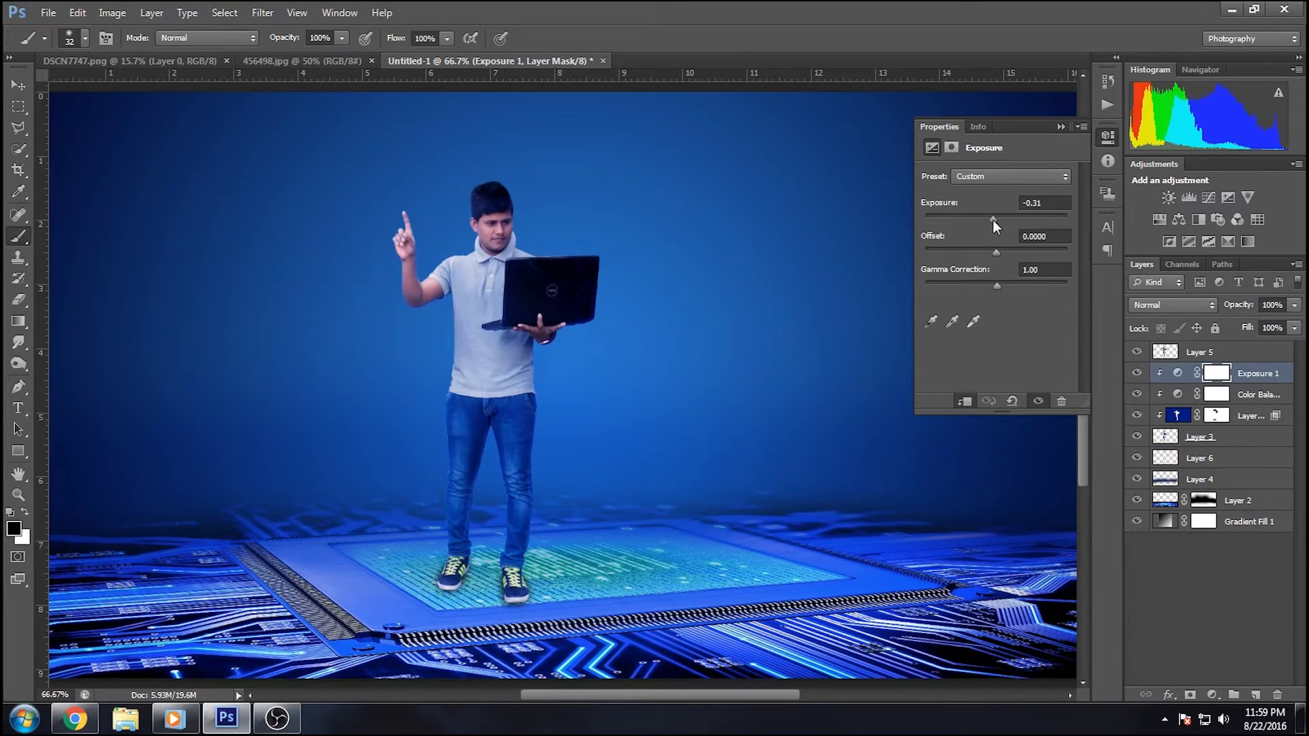
pyautogui.click(1061, 127)
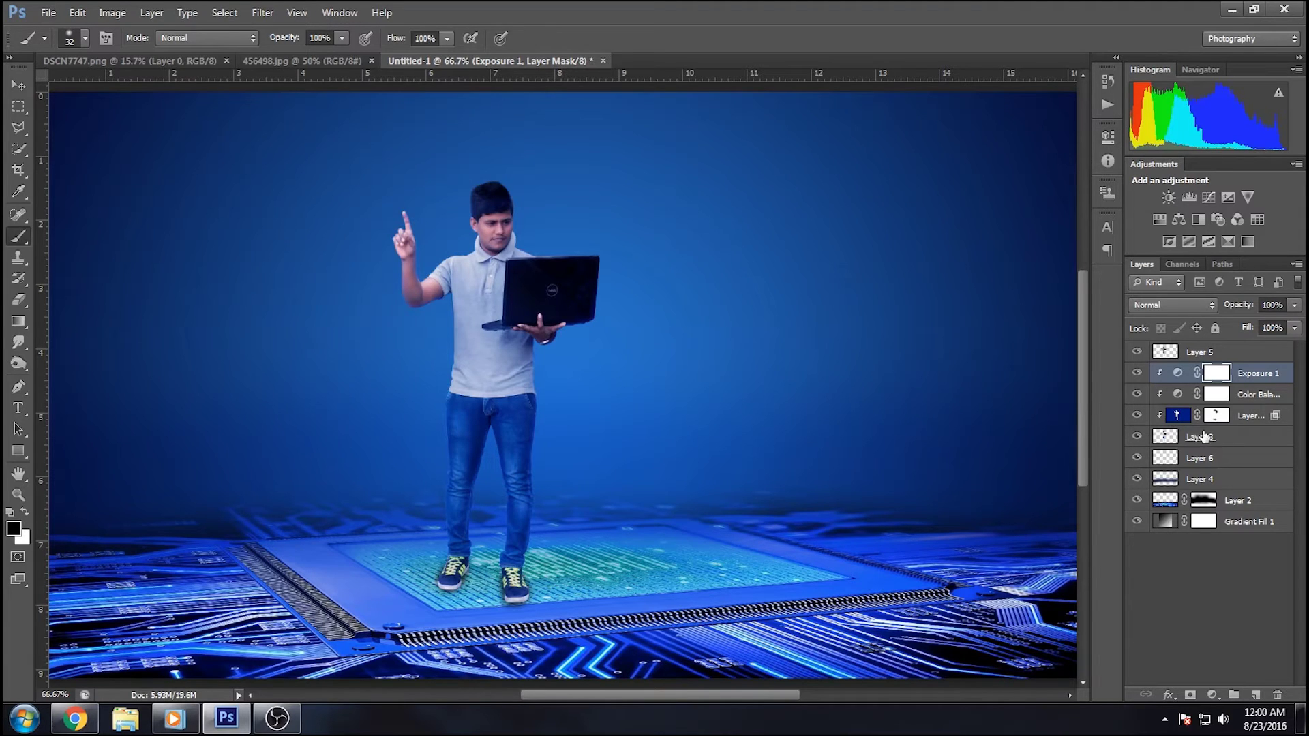
pyautogui.click(1209, 442)
pyautogui.keyDown('ctrl'); pyautogui.click(1165, 436); pyautogui.keyUp('ctrl')
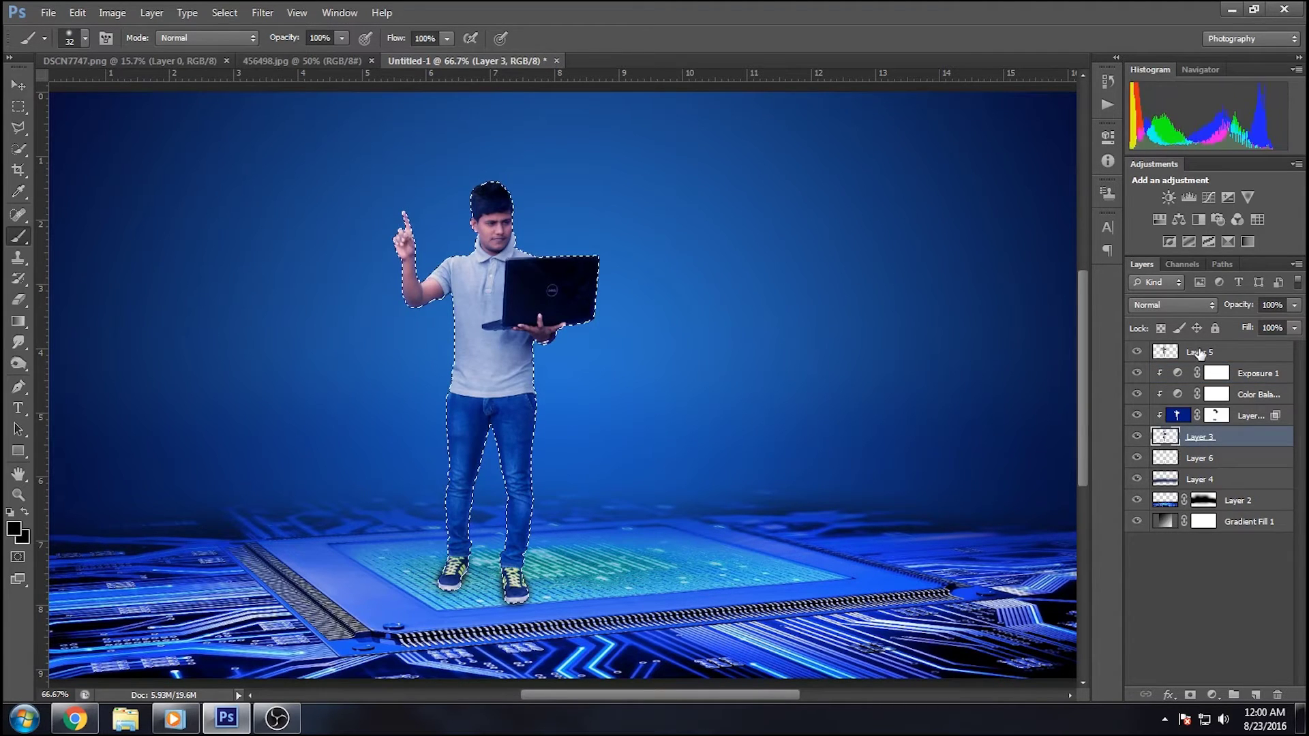
# Add Layer 7 above Layer 5 and paint black over the shoes with a large brush
pyautogui.click(1214, 351)
pyautogui.click(1255, 695)
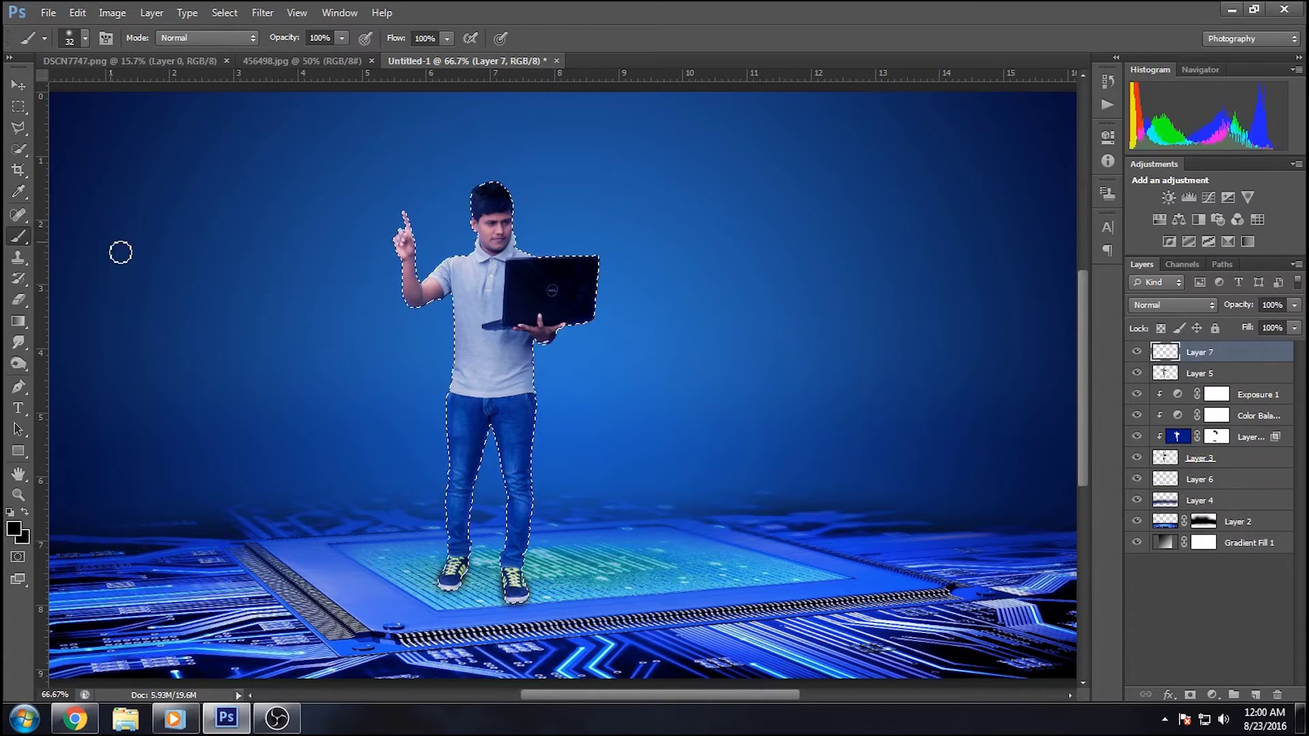
pyautogui.rightClick(556, 368)
pyautogui.moveTo(637, 402); pyautogui.dragTo(708, 402)
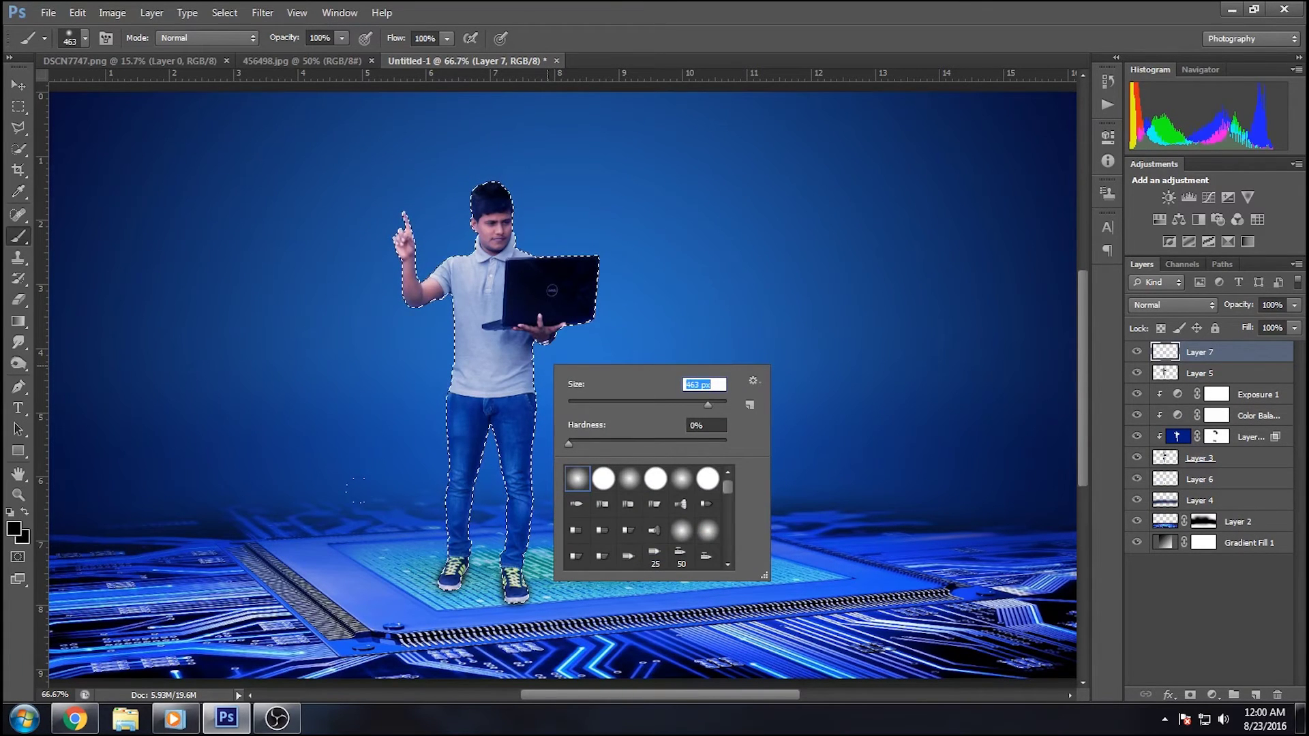
pyautogui.press('Return')
pyautogui.moveTo(354, 490); pyautogui.dragTo(549, 351)
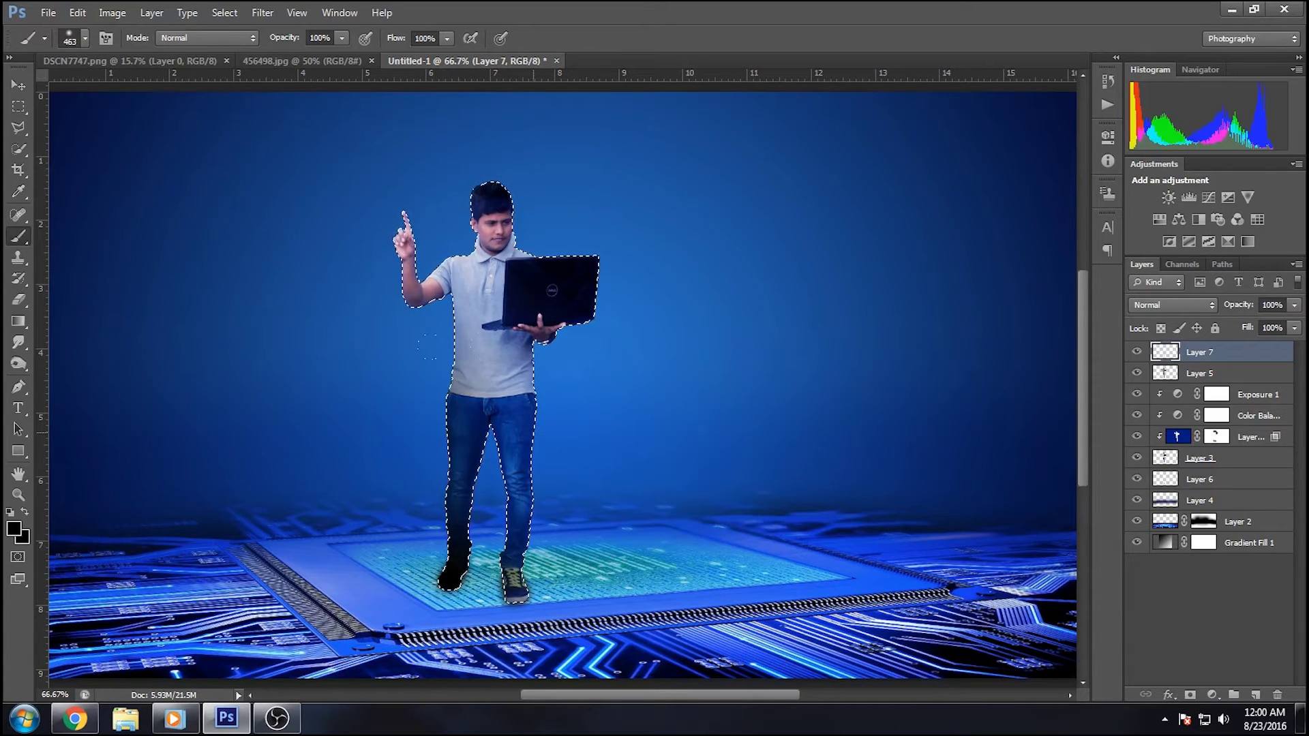
# Fade Layer 7 to 38% opacity, deselect, and add a layer mask
pyautogui.click(1294, 305)
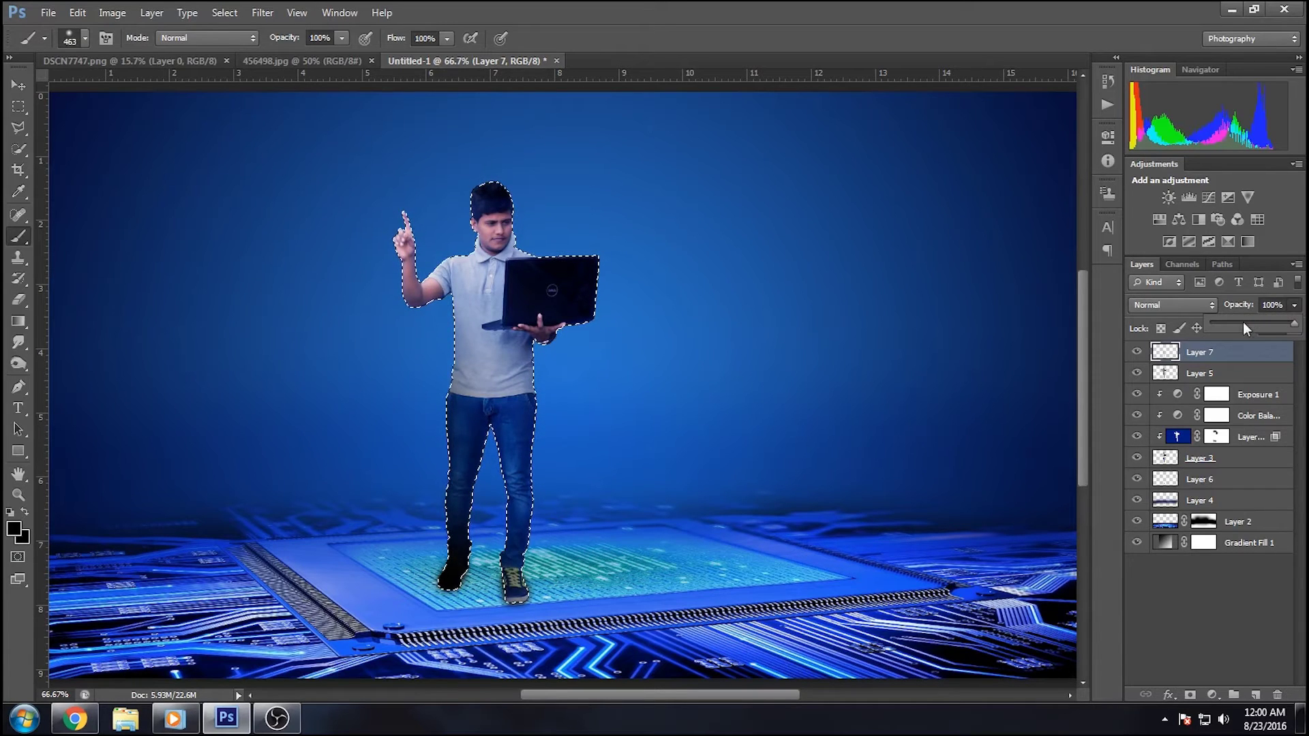
pyautogui.moveTo(1295, 323); pyautogui.dragTo(1242, 322)
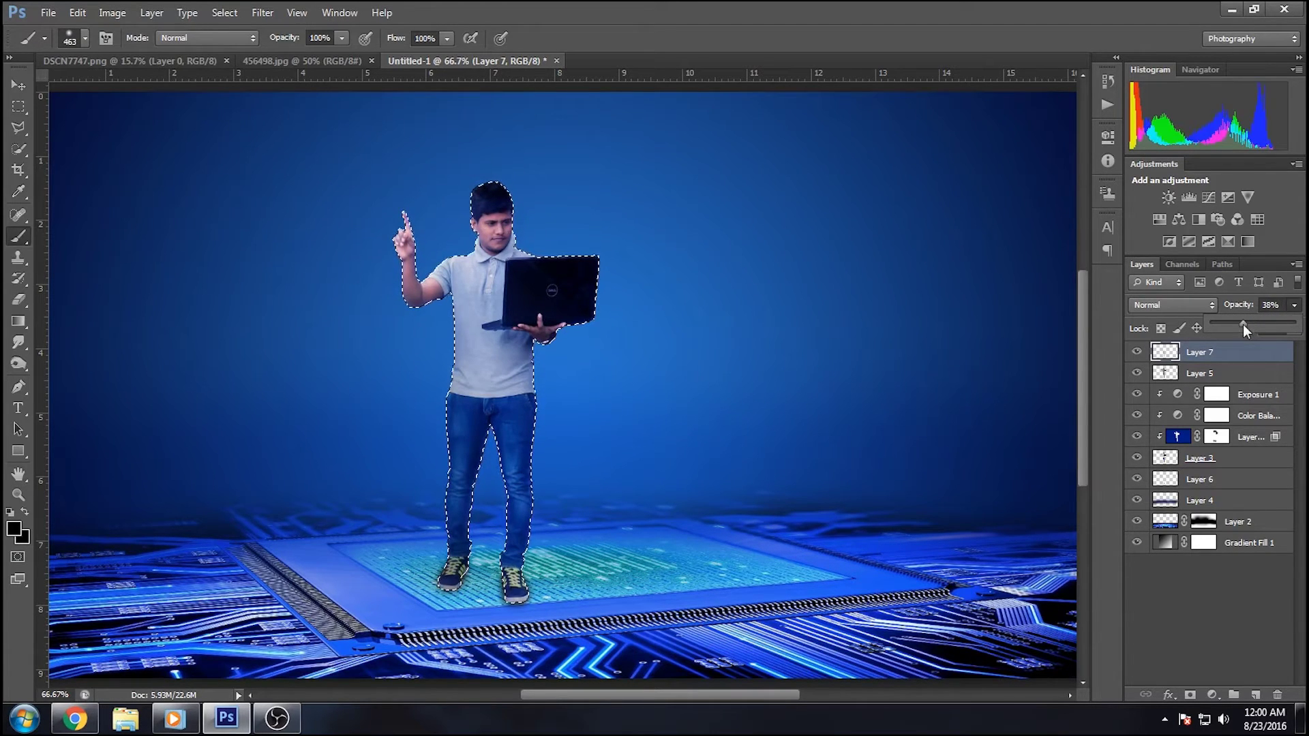
pyautogui.click(205, 463)
pyautogui.hotkey('ctrl', 'd')
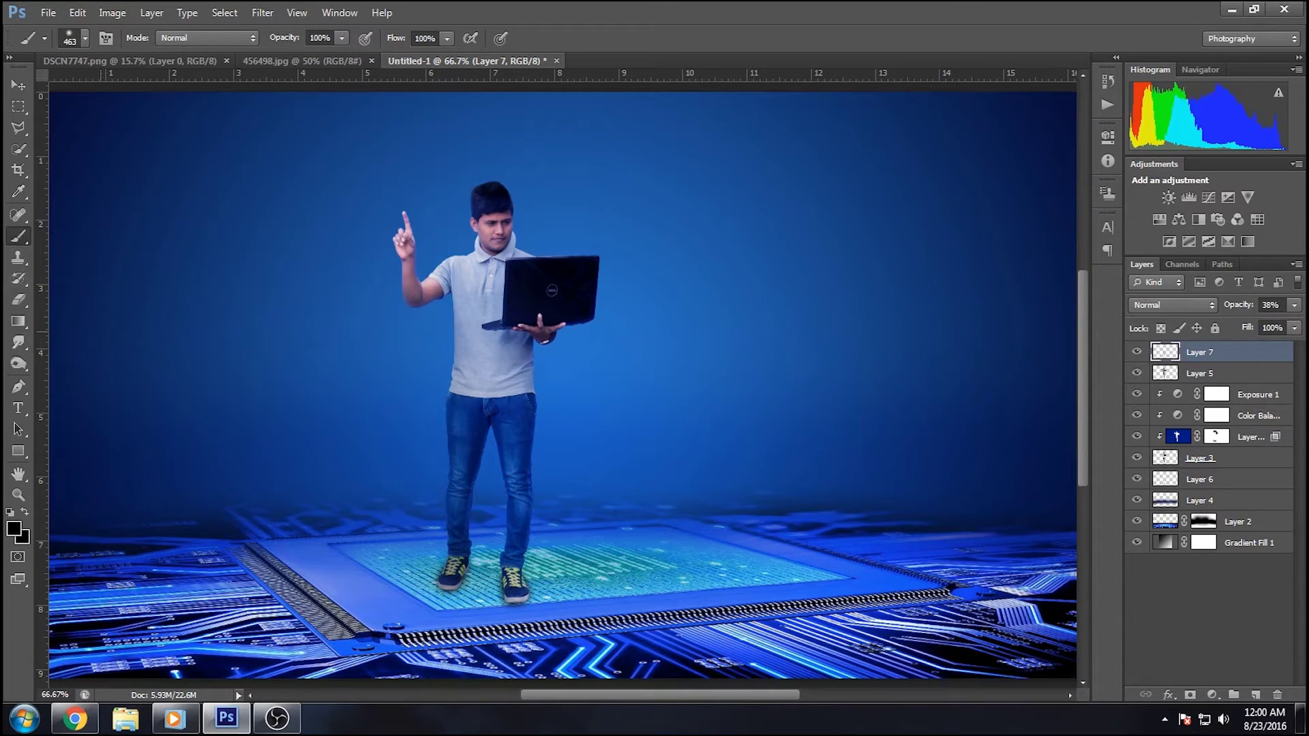
pyautogui.click(1190, 694)
# Mask Layer 7's darkening away around both shoes and compare with it hidden
pyautogui.click(452, 571)
pyautogui.click(514, 577)
pyautogui.click(1137, 352)
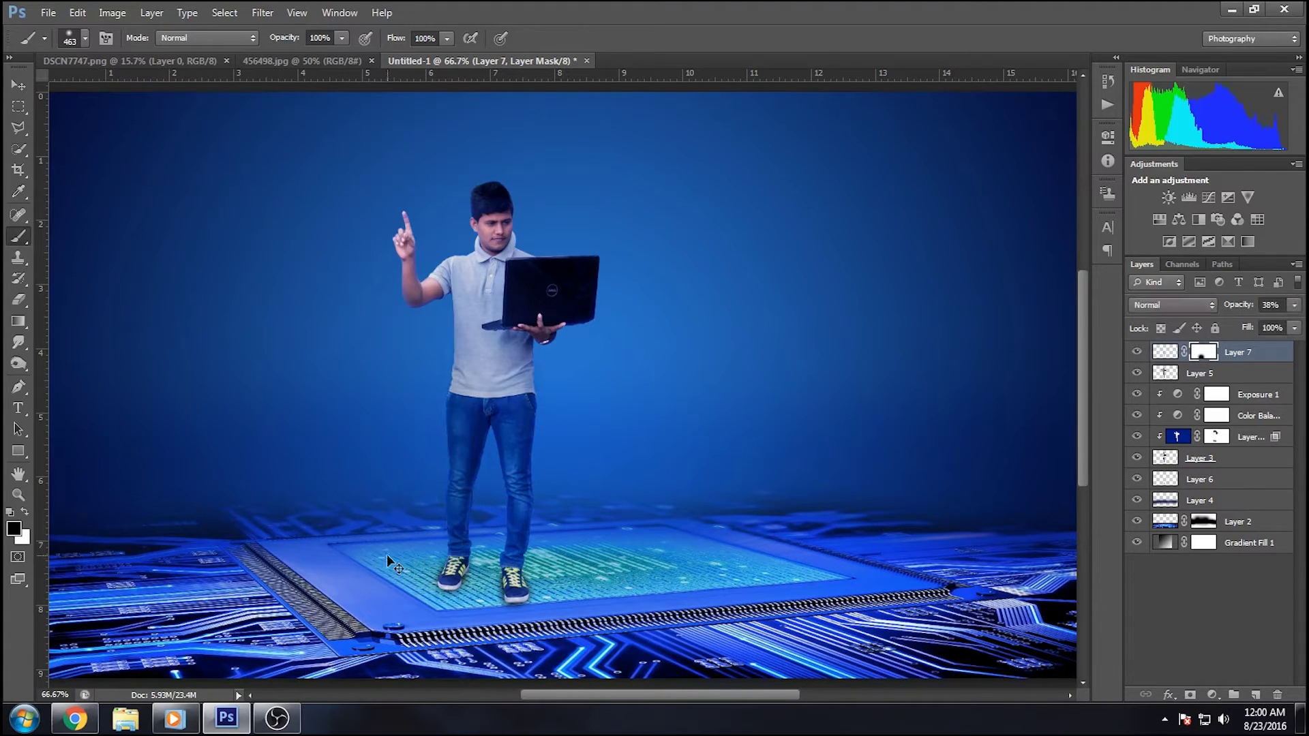
pyautogui.hotkey('ctrl', '-')
pyautogui.hotkey('ctrl', '+')
pyautogui.hotkey('ctrl', '-')
pyautogui.hotkey('ctrl', '+')
pyautogui.hotkey('ctrl', '-')
# Scale the Layer 2 circuit floor to about 106% and nudge it up slightly
pyautogui.click(1203, 522)
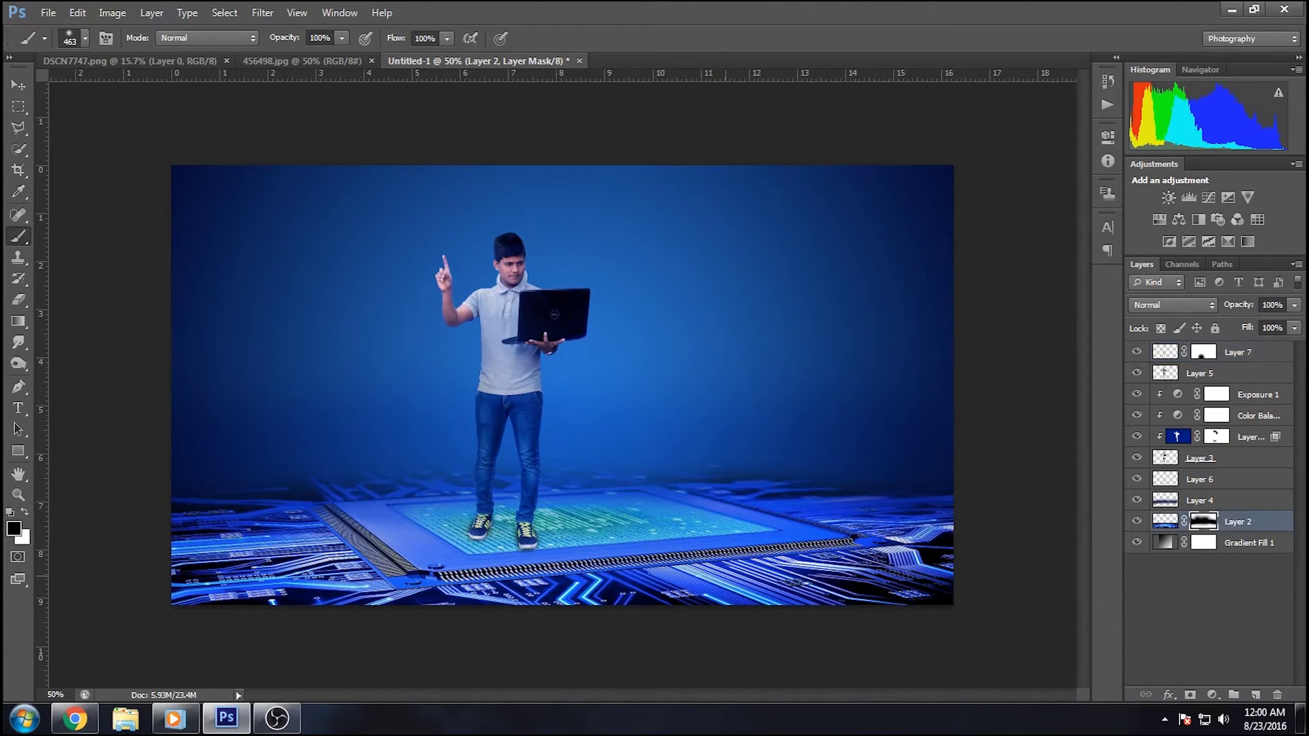
pyautogui.hotkey('ctrl', 't')
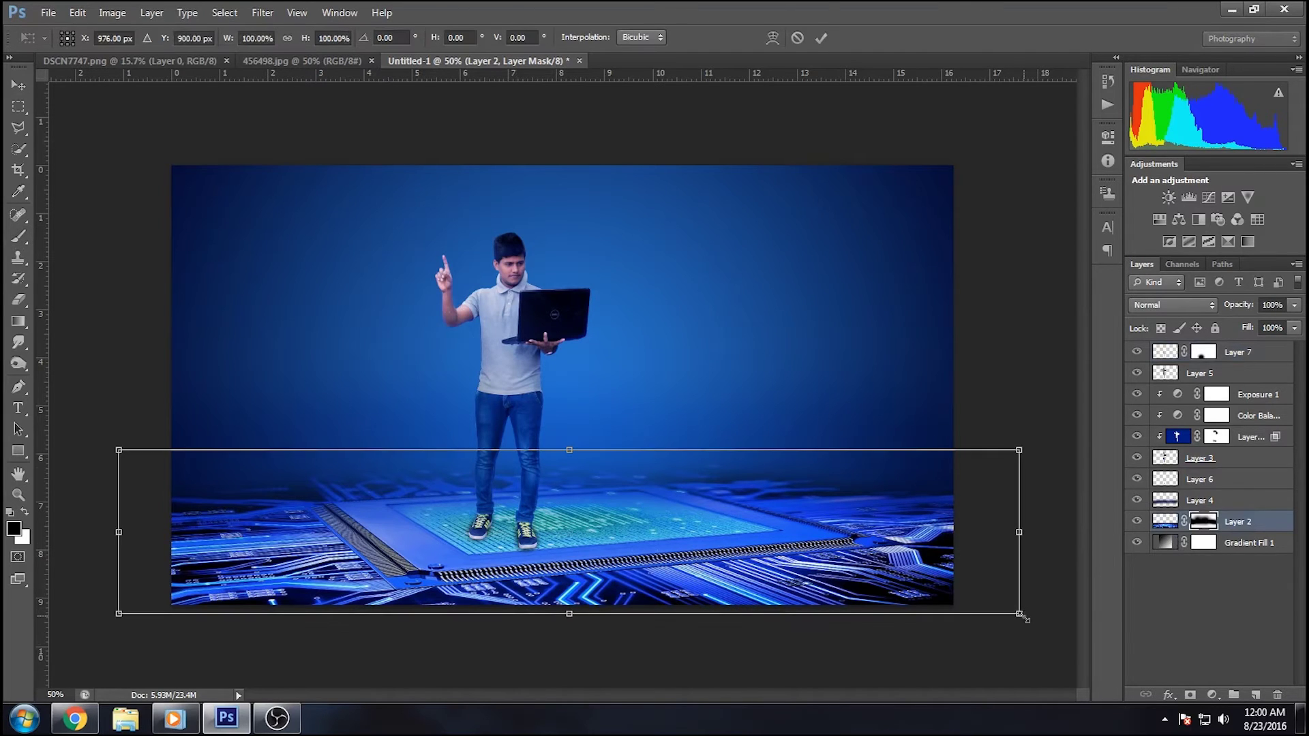
pyautogui.moveTo(1026, 619); pyautogui.dragTo(1048, 631)
pyautogui.moveTo(853, 531); pyautogui.dragTo(849, 549)
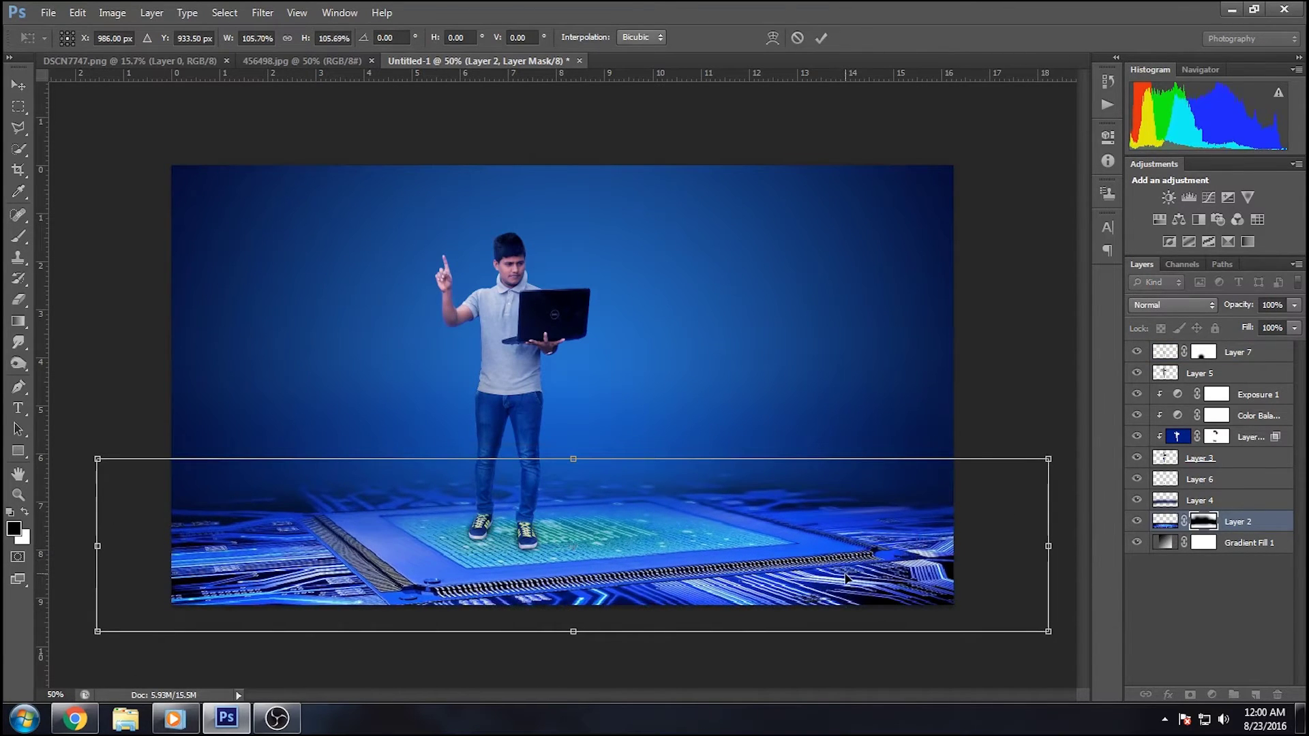
pyautogui.moveTo(845, 578); pyautogui.dragTo(844, 573)
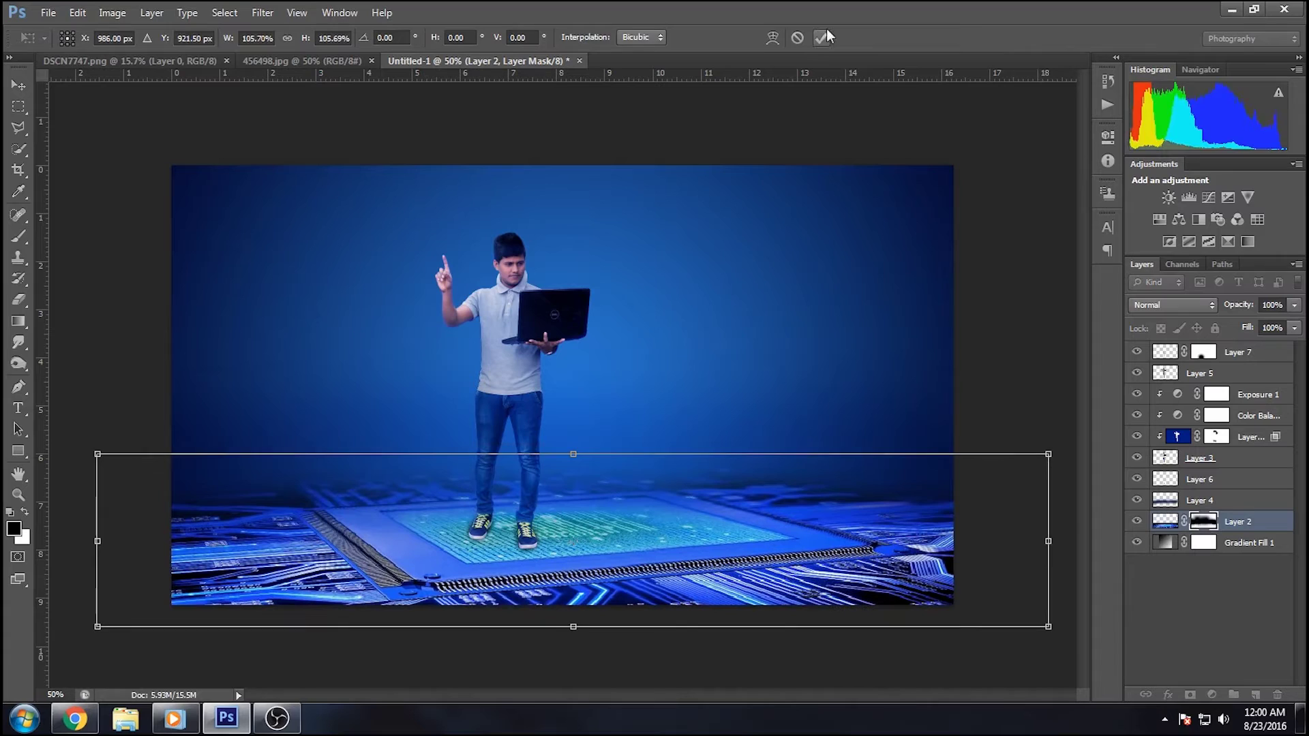
pyautogui.click(825, 37)
# Return to the Brush tool with Layer 7 selected
pyautogui.press('b')
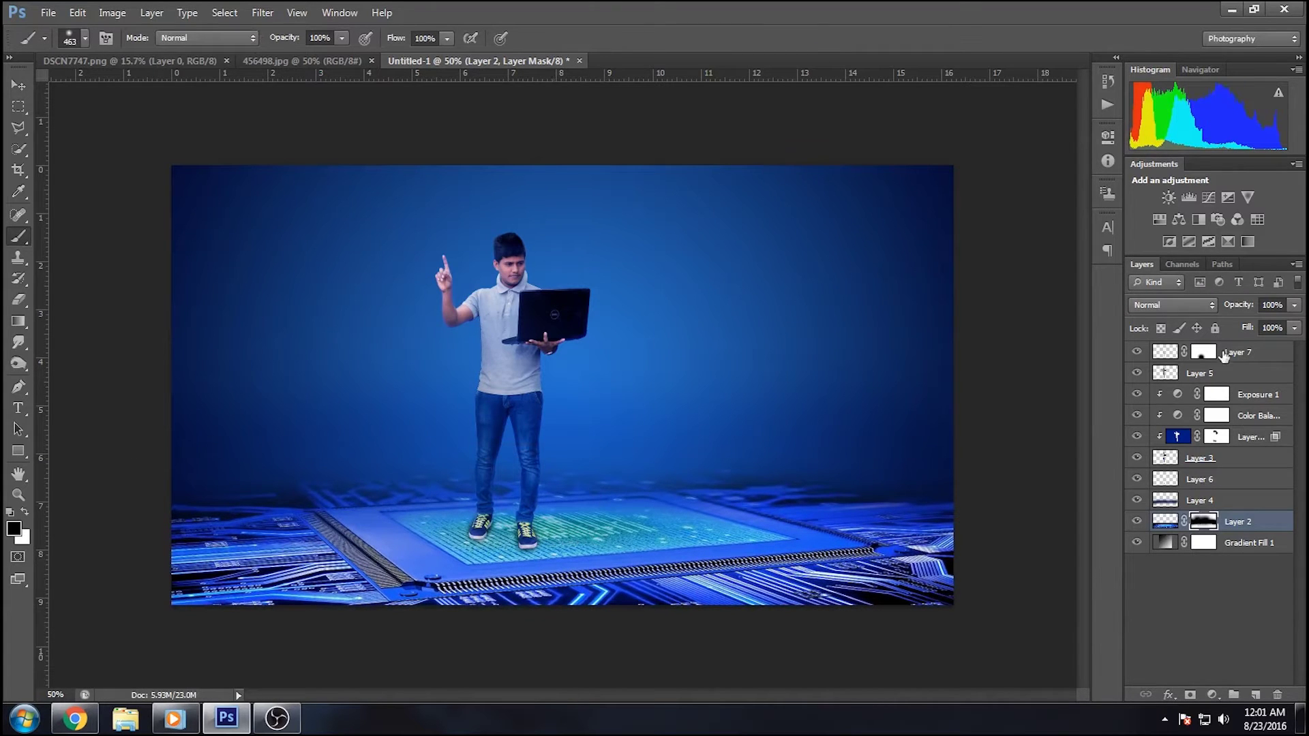
pyautogui.click(1235, 352)
pyautogui.click(126, 719)
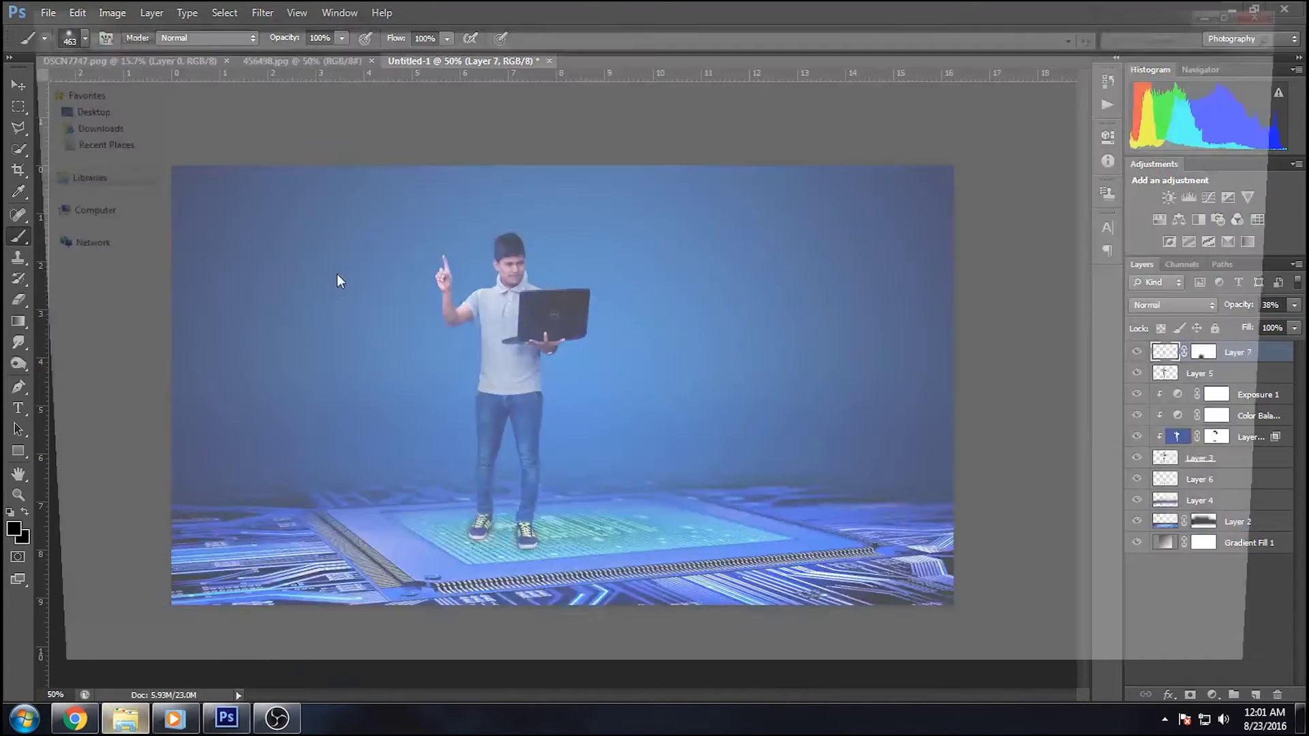
# Place the network overlay image from the Desktop and shrink it
pyautogui.click(75, 106)
pyautogui.moveTo(808, 136); pyautogui.dragTo(271, 598)
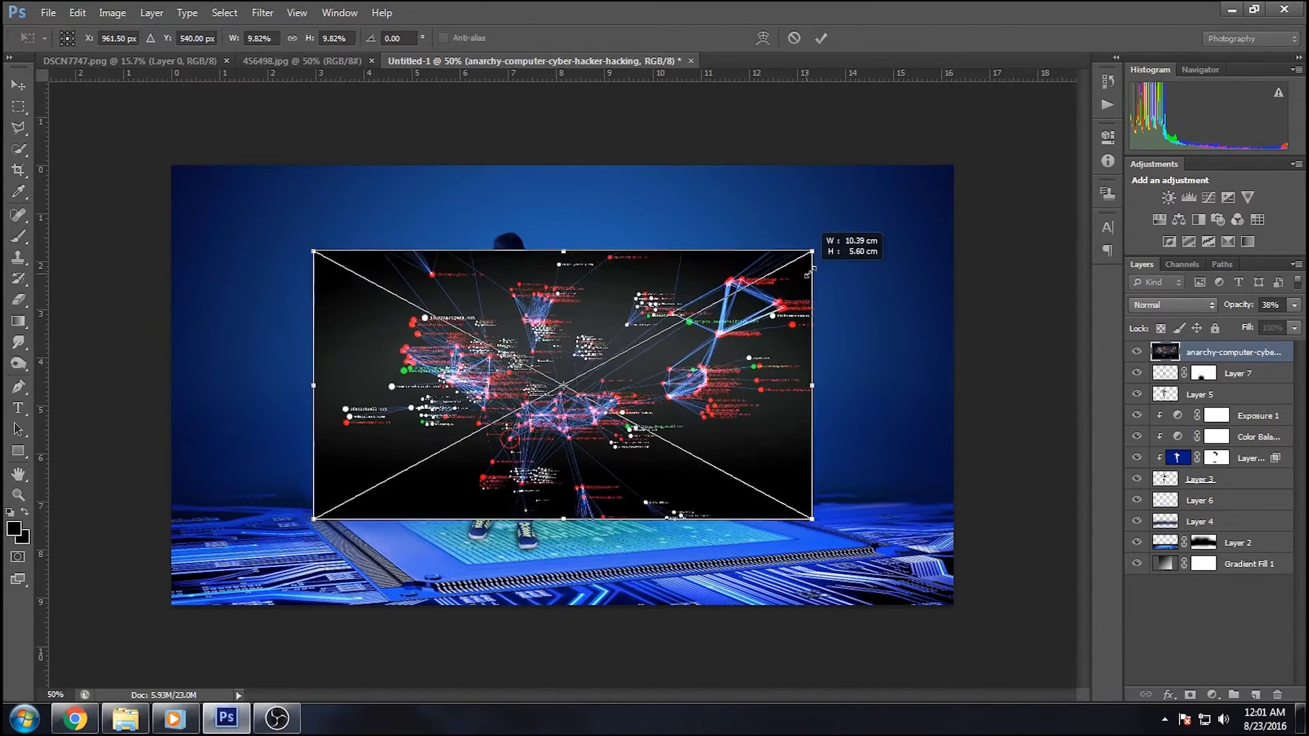
pyautogui.moveTo(931, 185); pyautogui.dragTo(828, 254)
pyautogui.moveTo(678, 409)
pyautogui.mouseDown()
pyautogui.moveTo(557, 381)
pyautogui.moveTo(461, 338)
pyautogui.mouseUp()
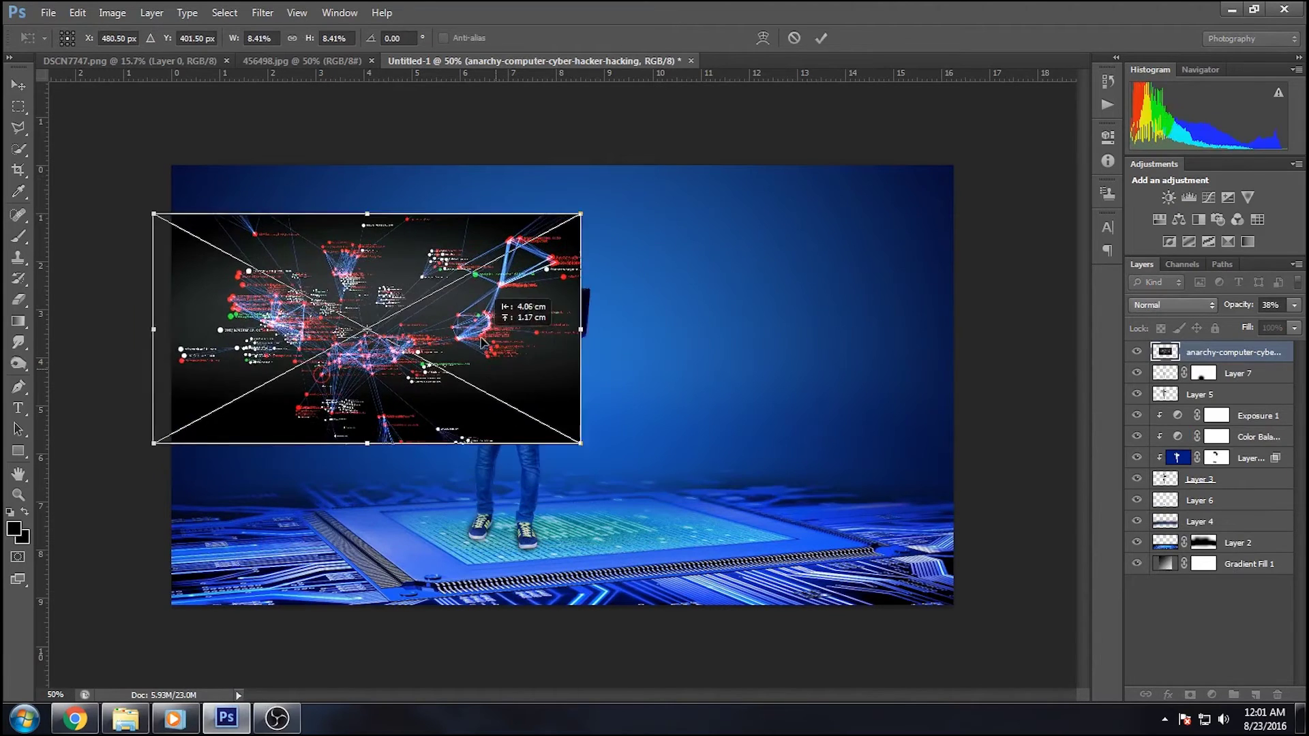
pyautogui.moveTo(579, 205); pyautogui.dragTo(570, 241)
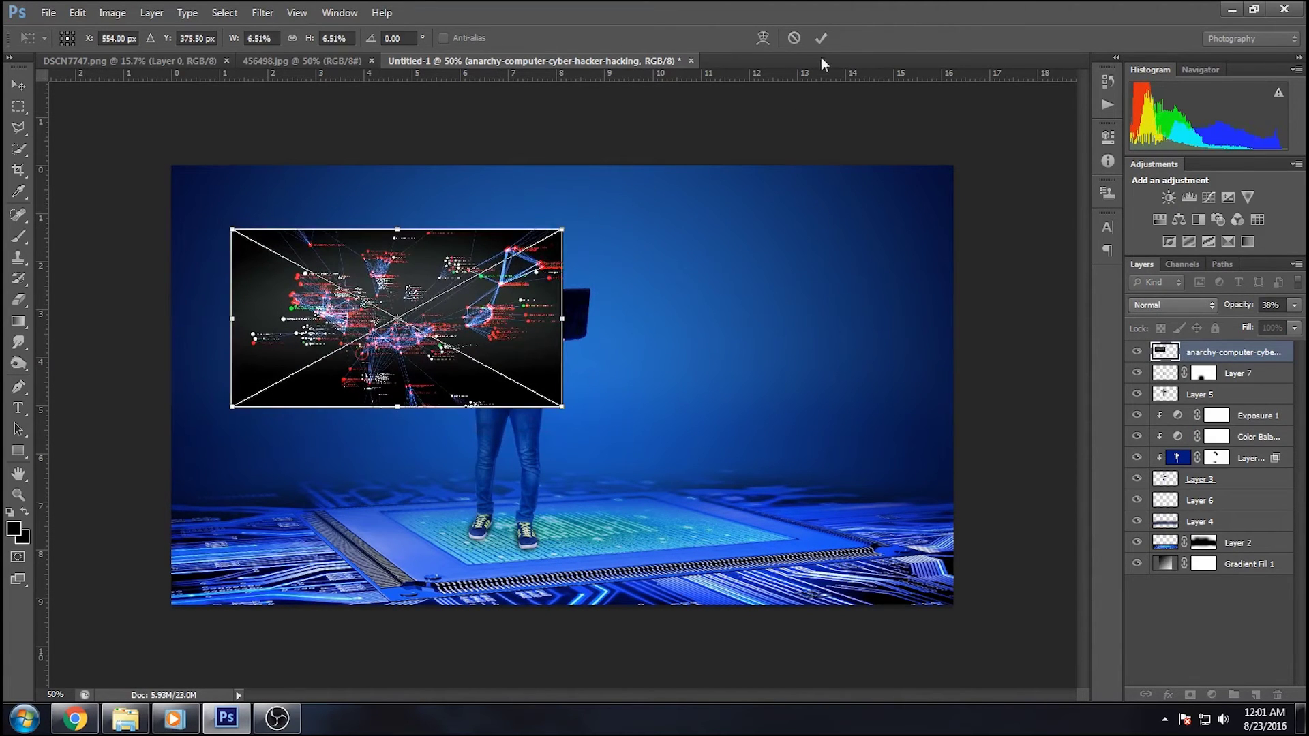
pyautogui.click(821, 37)
# Rasterize the overlay, set it to Screen blend mode, and move it up
pyautogui.rightClick(1211, 359)
pyautogui.click(1091, 304)
pyautogui.click(1172, 305)
pyautogui.click(1146, 441)
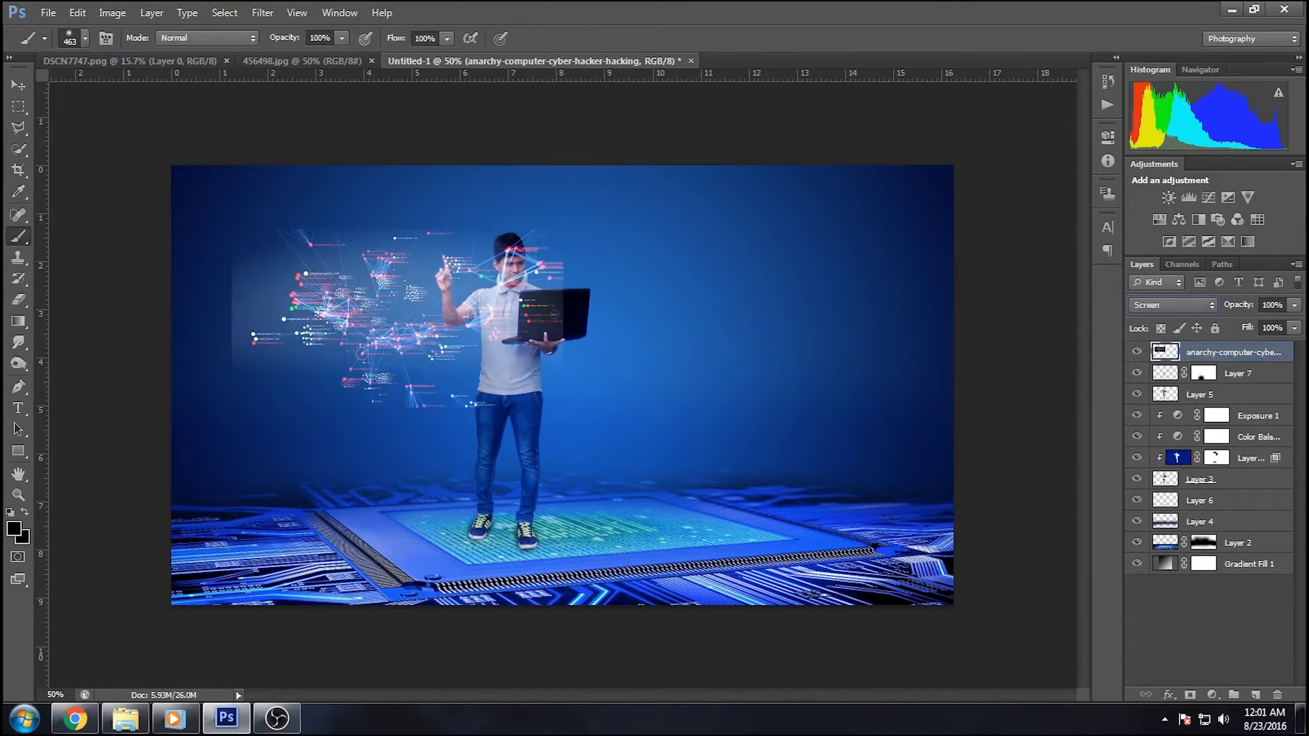
pyautogui.click(18, 85)
pyautogui.moveTo(411, 345)
pyautogui.mouseDown()
pyautogui.moveTo(411, 293)
pyautogui.moveTo(375, 323)
pyautogui.mouseUp()
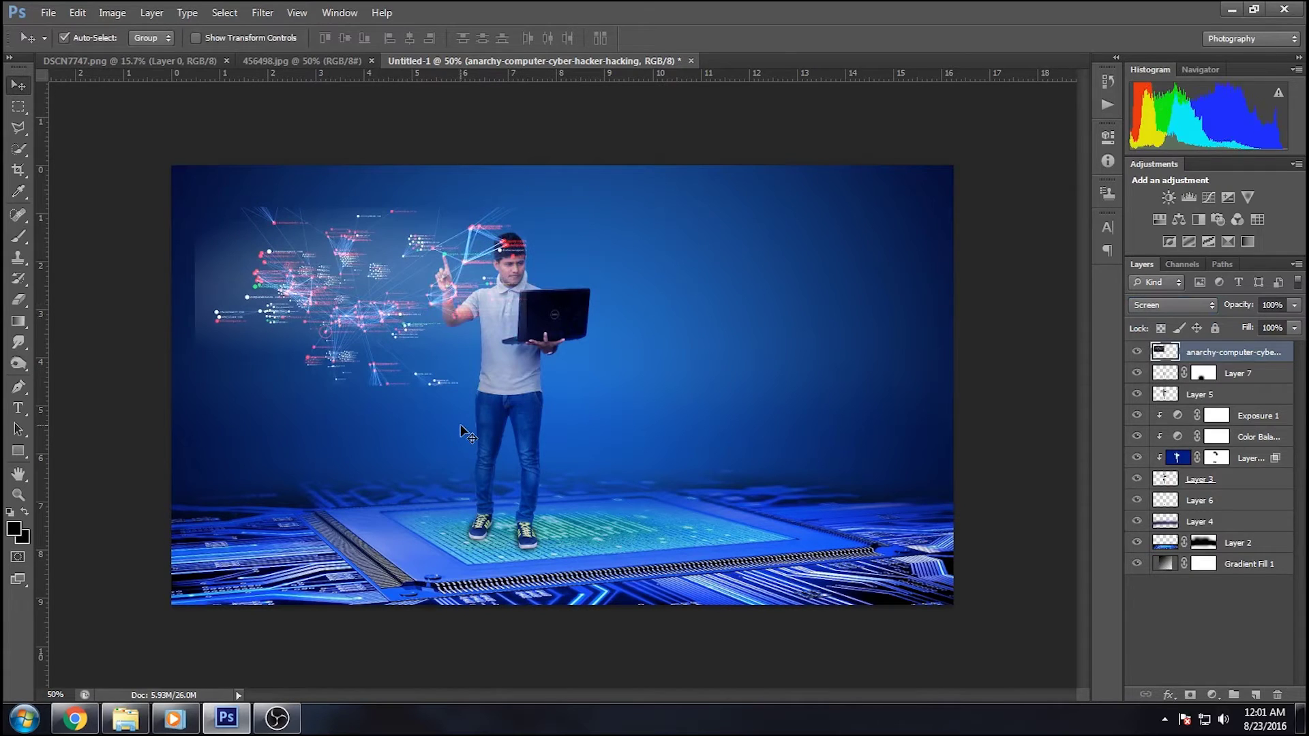
# Scale the overlay to about 68% beside the raised hand and darken it with Levels
pyautogui.hotkey('ctrl', 't')
pyautogui.moveTo(530, 205); pyautogui.dragTo(475, 260)
pyautogui.moveTo(424, 304); pyautogui.dragTo(440, 285)
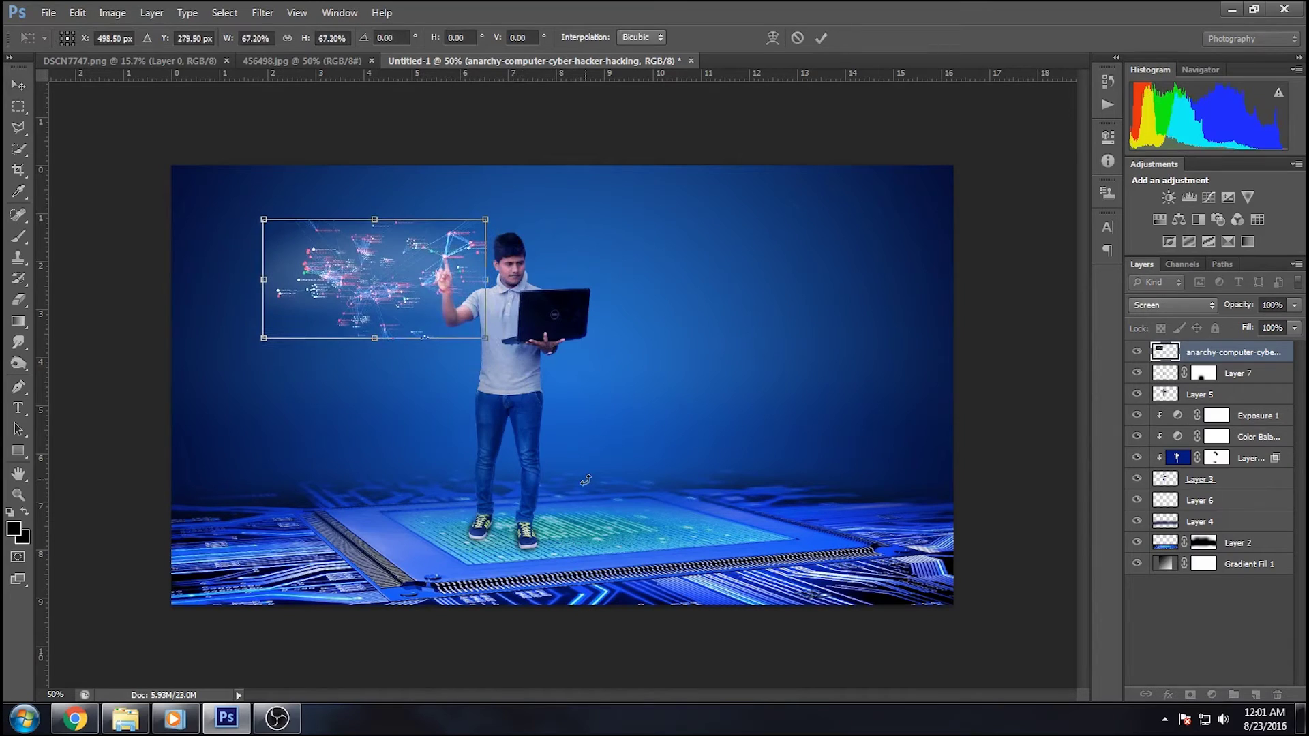
pyautogui.click(817, 38)
pyautogui.click(1188, 198)
pyautogui.moveTo(943, 293); pyautogui.dragTo(971, 296)
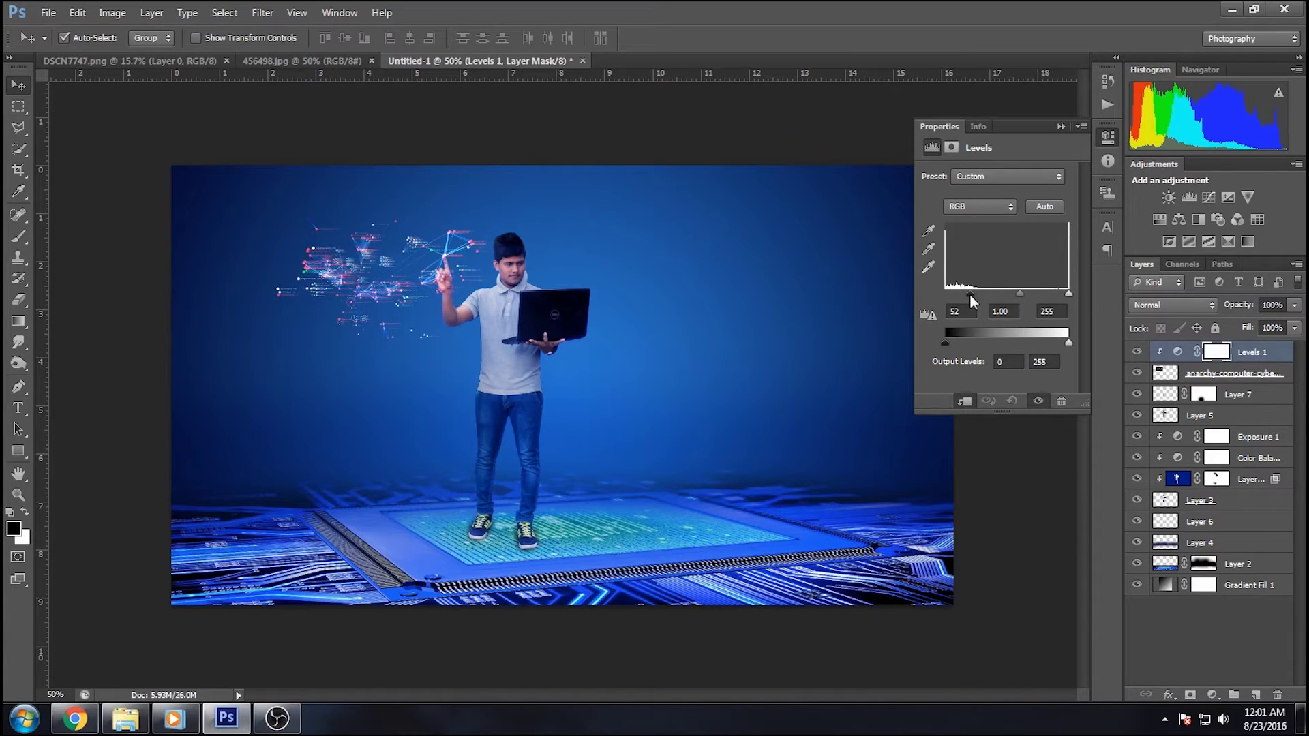
# Raise Layer 6's opacity to 92%
pyautogui.click(1060, 127)
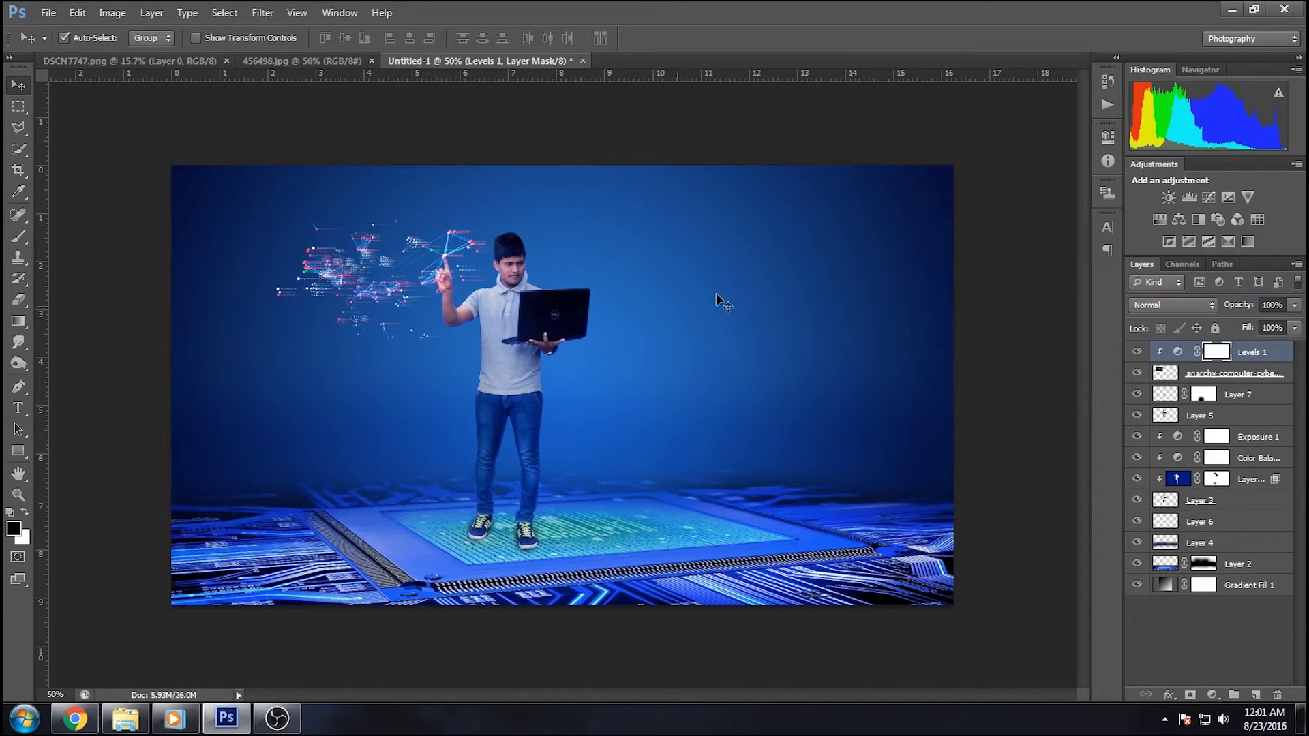
pyautogui.scroll(1, 575, 477)
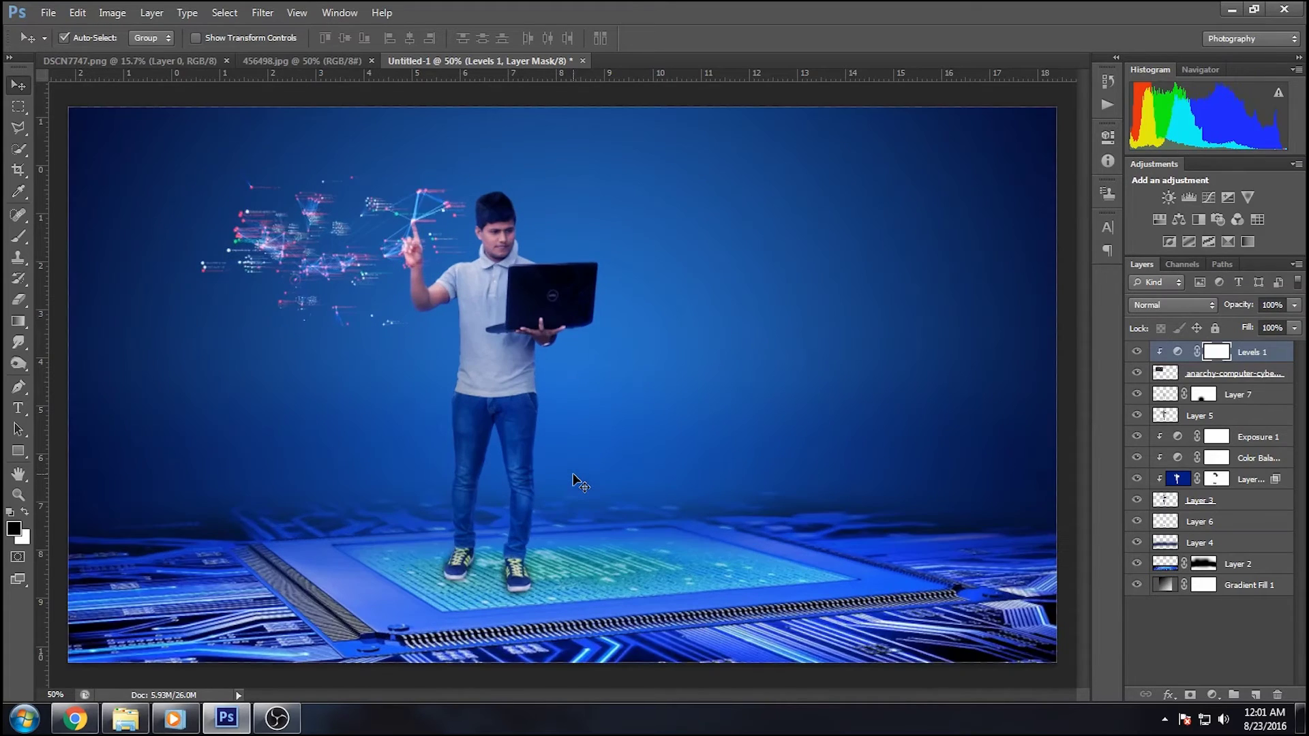
pyautogui.scroll(1, 580, 482)
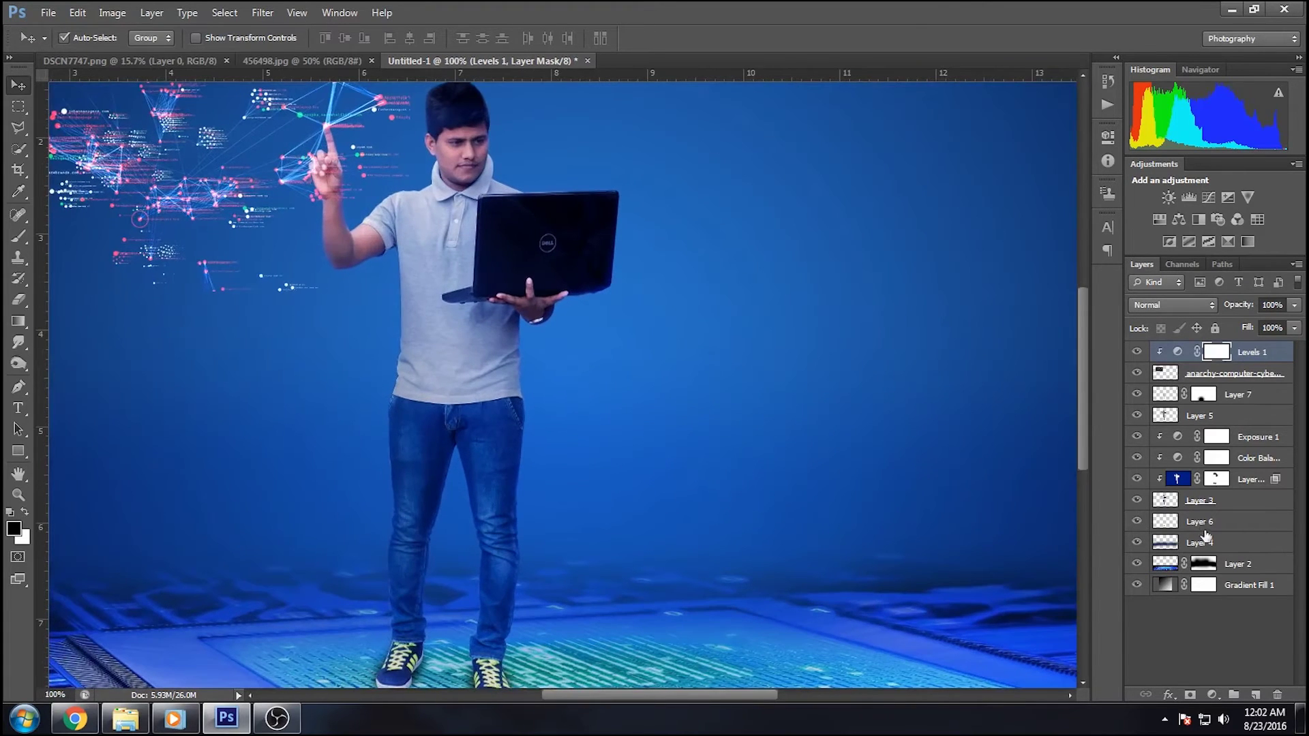
pyautogui.click(1205, 523)
pyautogui.moveTo(1295, 308); pyautogui.dragTo(1289, 320)
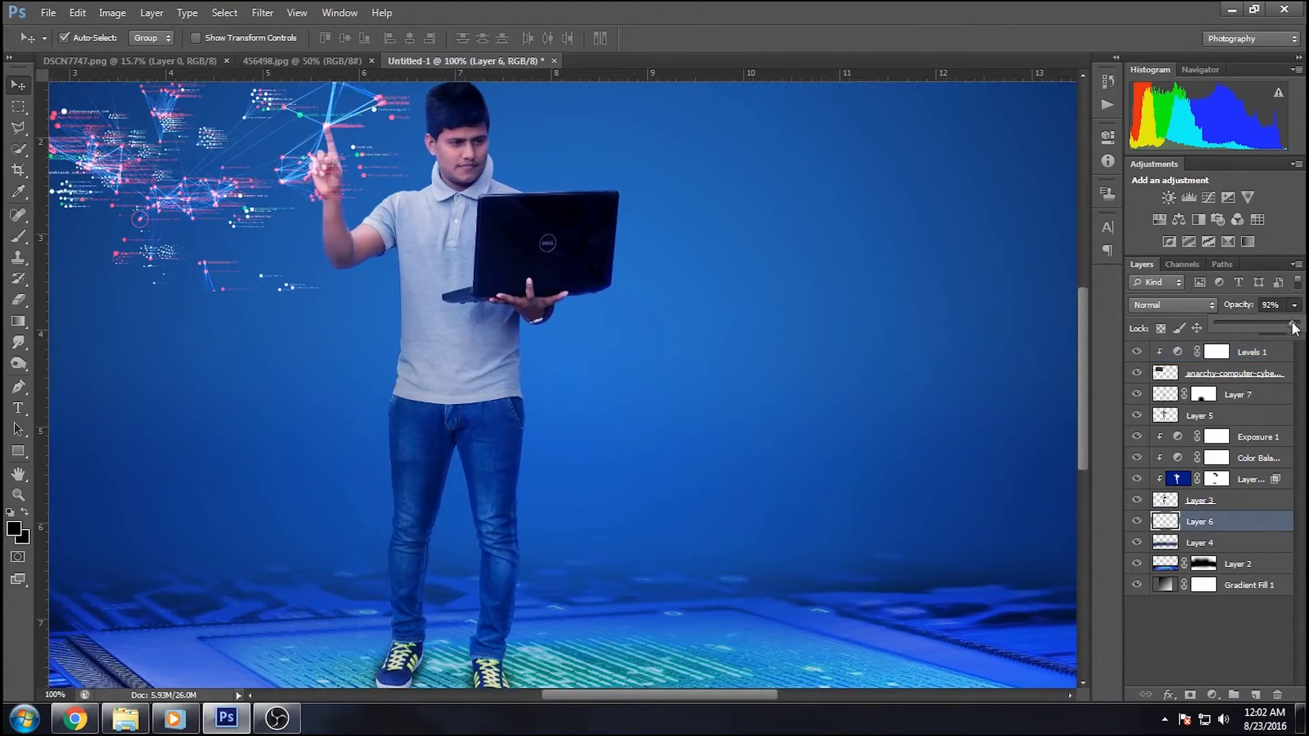
pyautogui.moveTo(659, 534); pyautogui.dragTo(654, 434)
pyautogui.hotkey('ctrl', '0')
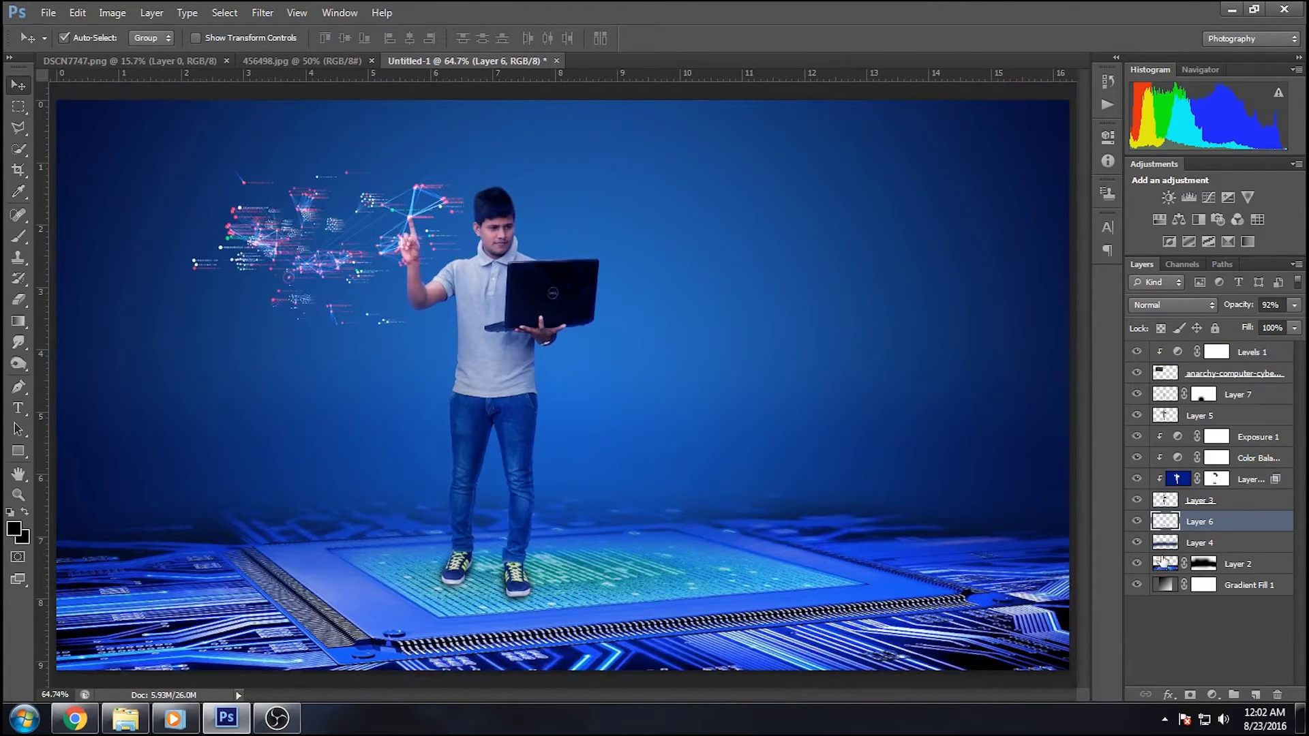
# Raise Layer 4's opacity to 75%
pyautogui.click(1200, 542)
pyautogui.click(1293, 305)
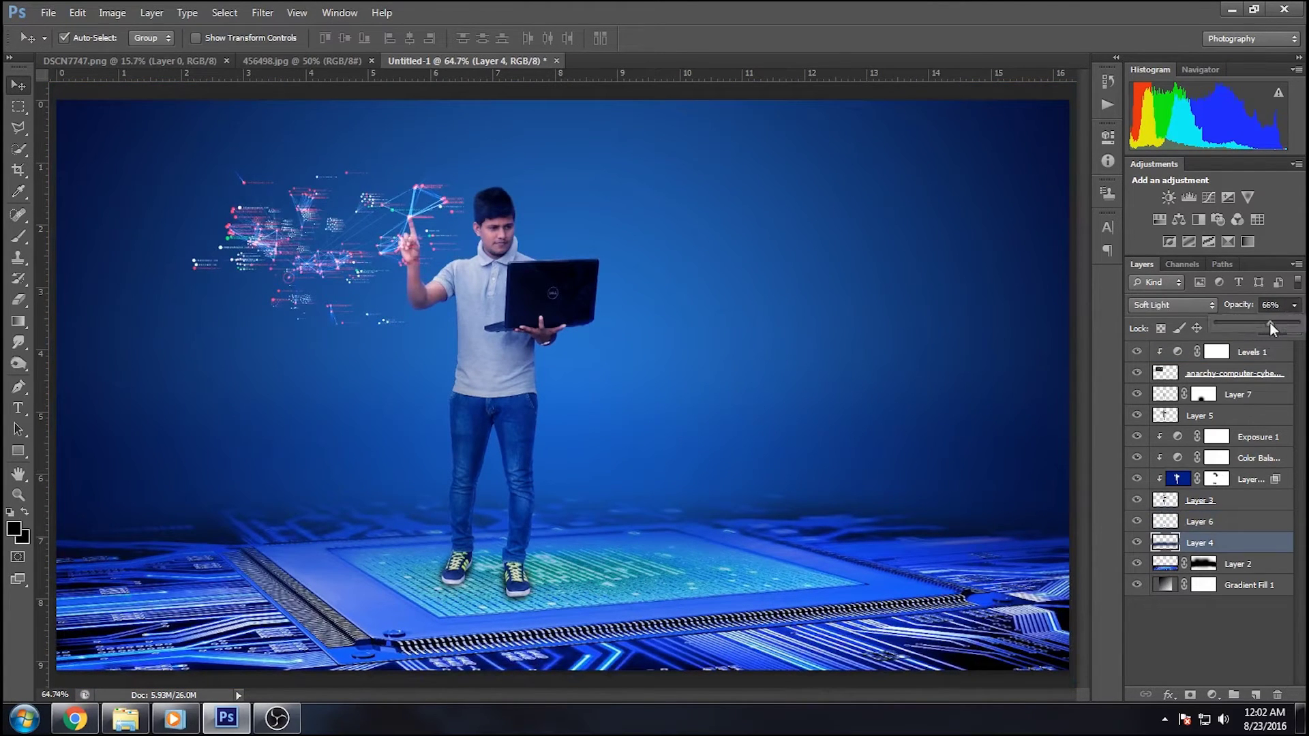
pyautogui.moveTo(1269, 322); pyautogui.dragTo(1277, 323)
pyautogui.click(1087, 400)
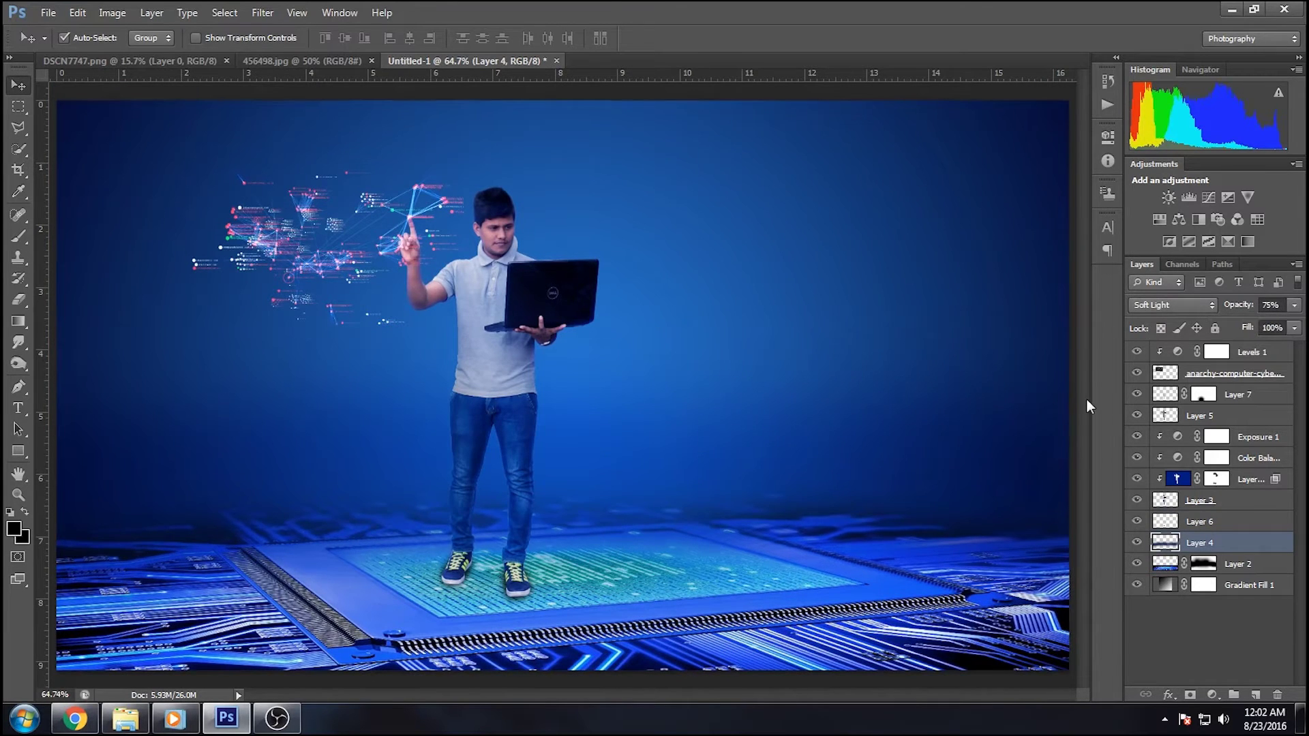
# Zoom to 50% and add empty Layer 8 at the top of the stack
pyautogui.hotkey('ctrl', '-')
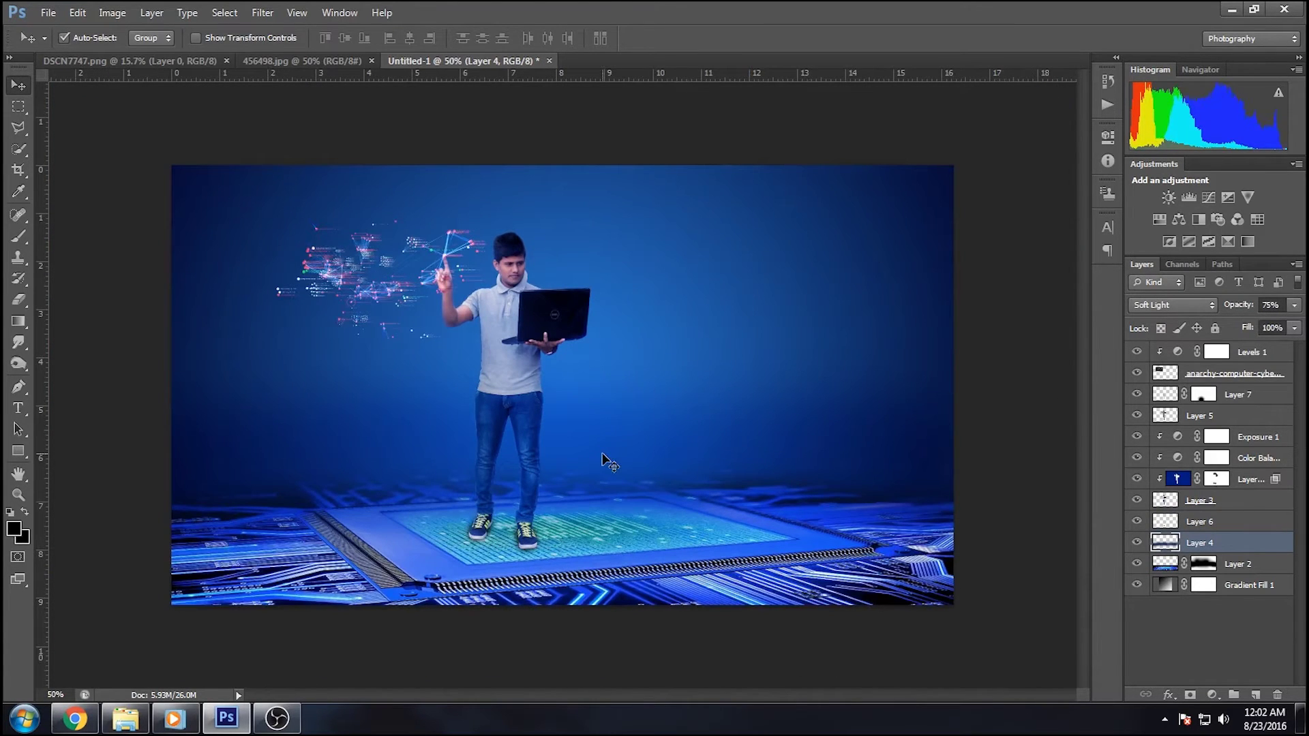
pyautogui.hotkey('ctrl', '+')
pyautogui.hotkey('ctrl', '-')
pyautogui.click(1252, 360)
pyautogui.click(1255, 694)
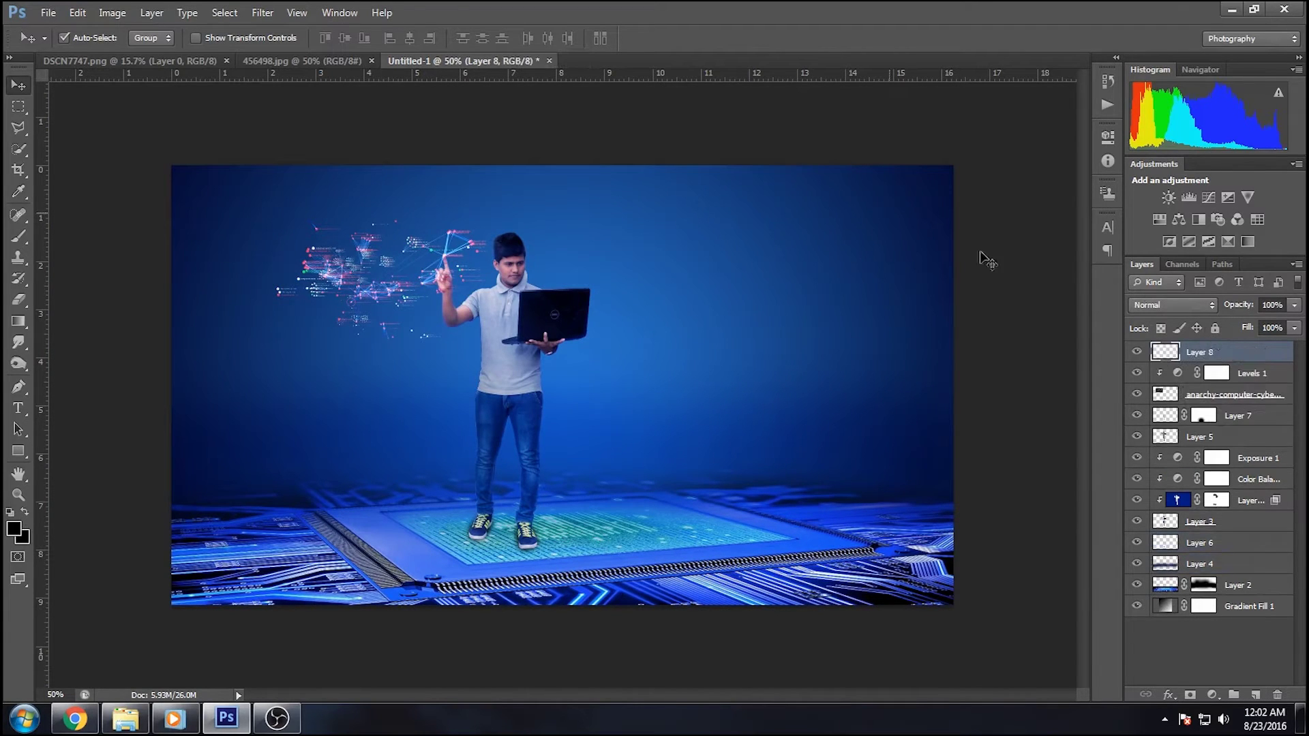
# Fill Layer 8 with a merged copy of the scene via Apply Image
pyautogui.click(113, 12)
pyautogui.click(123, 246)
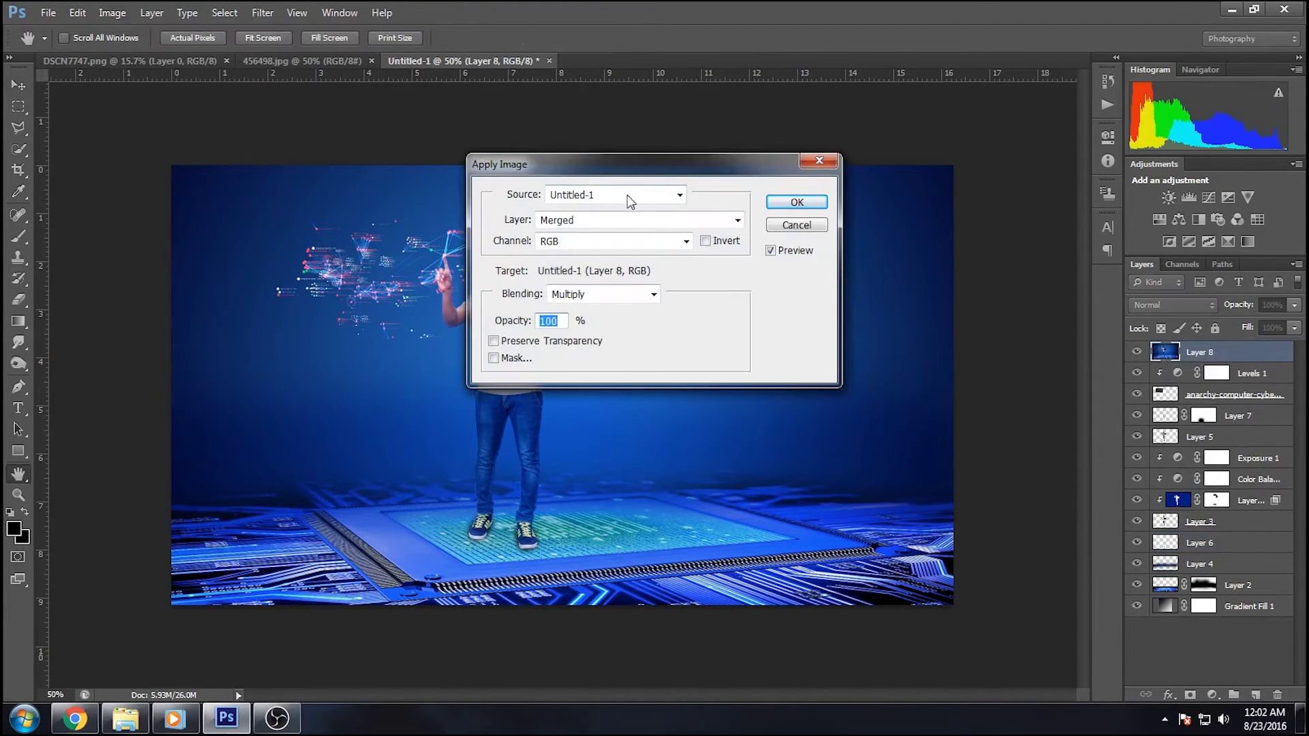
pyautogui.click(796, 201)
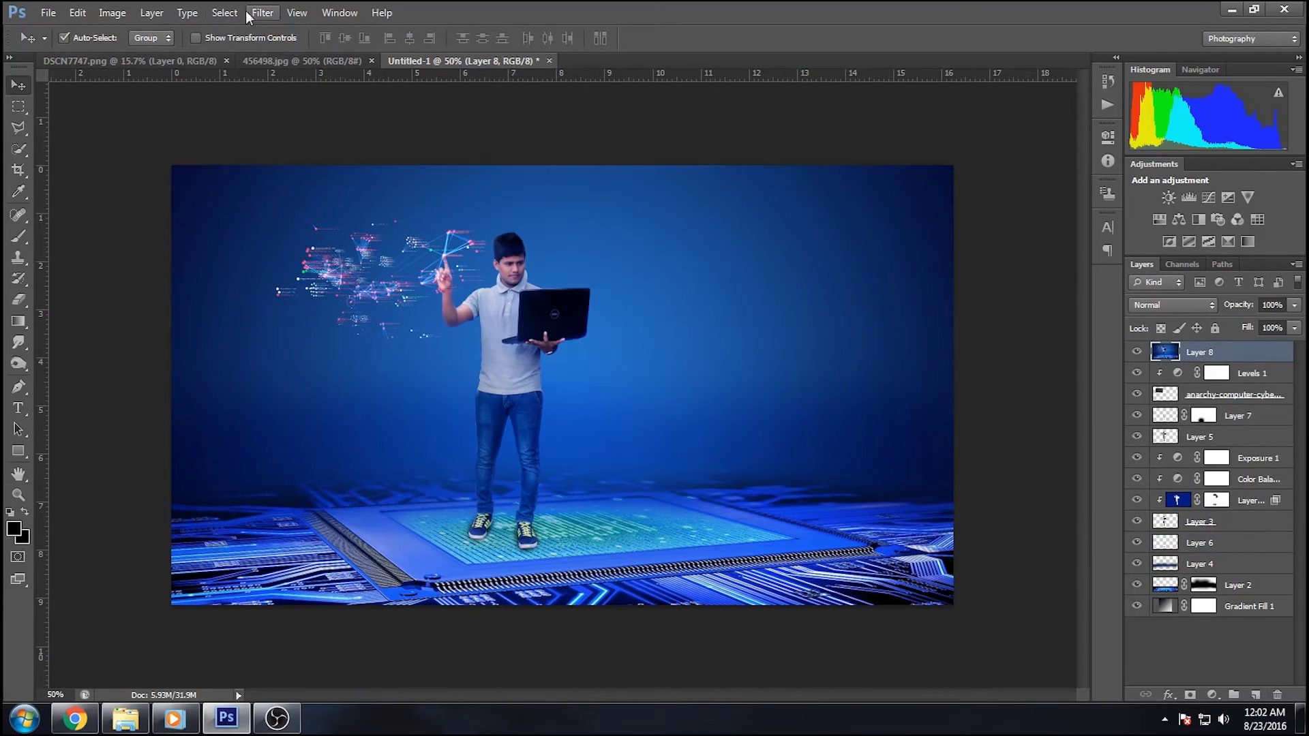
# Apply a Gaussian Blur of about 6.1 radius to Layer 8 and add a mask
pyautogui.click(262, 12)
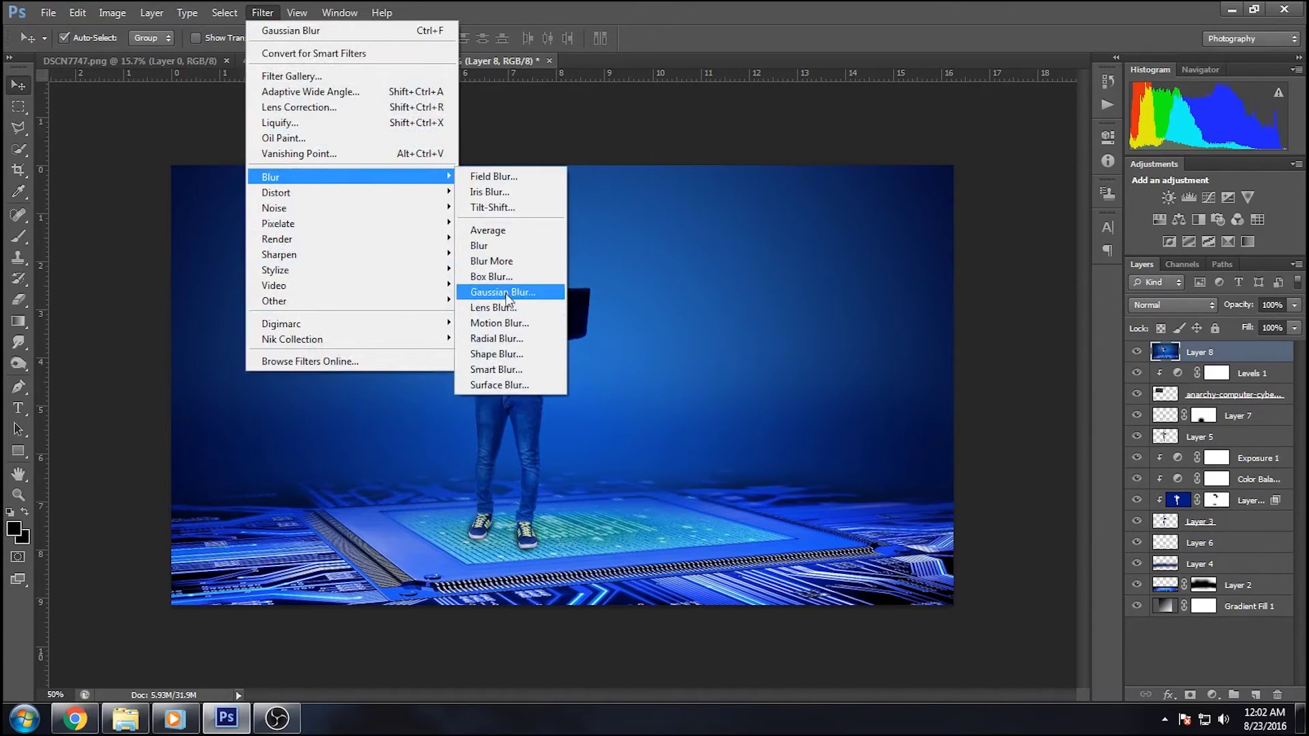
pyautogui.click(504, 292)
pyautogui.moveTo(1004, 440); pyautogui.dragTo(1000, 442)
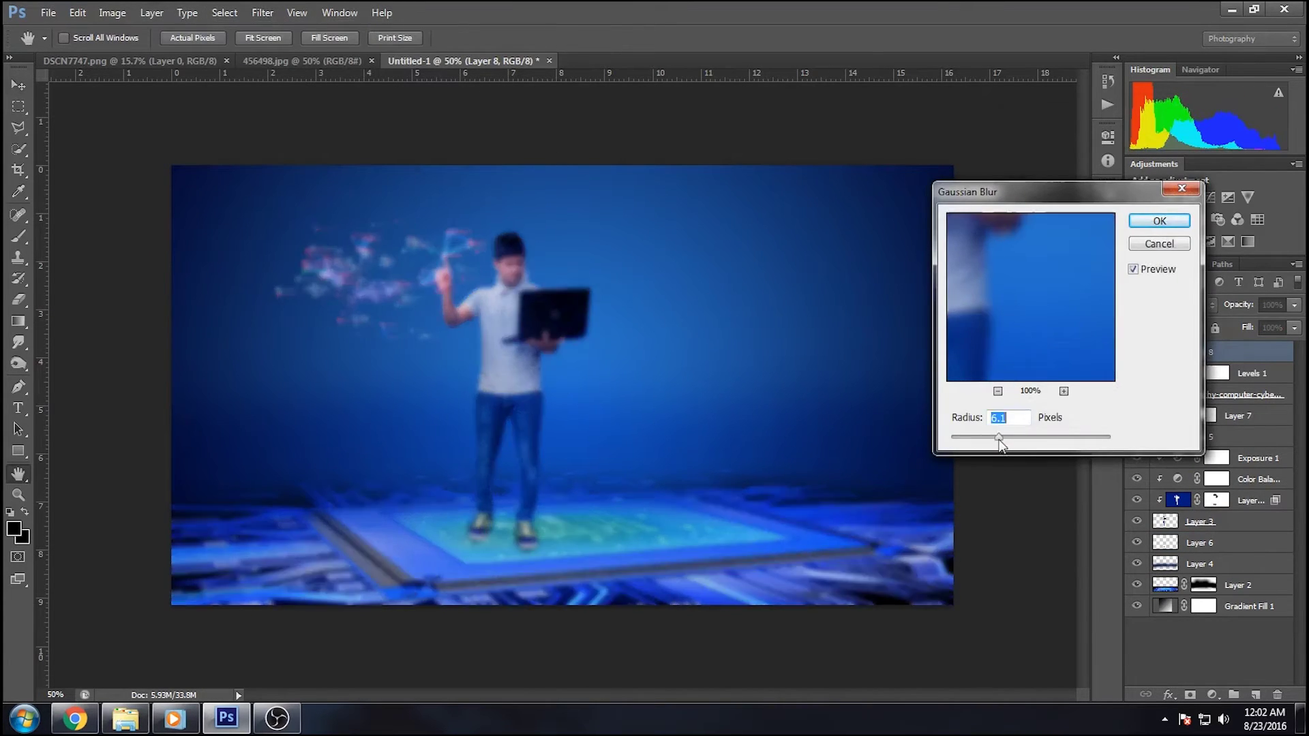
pyautogui.click(1159, 221)
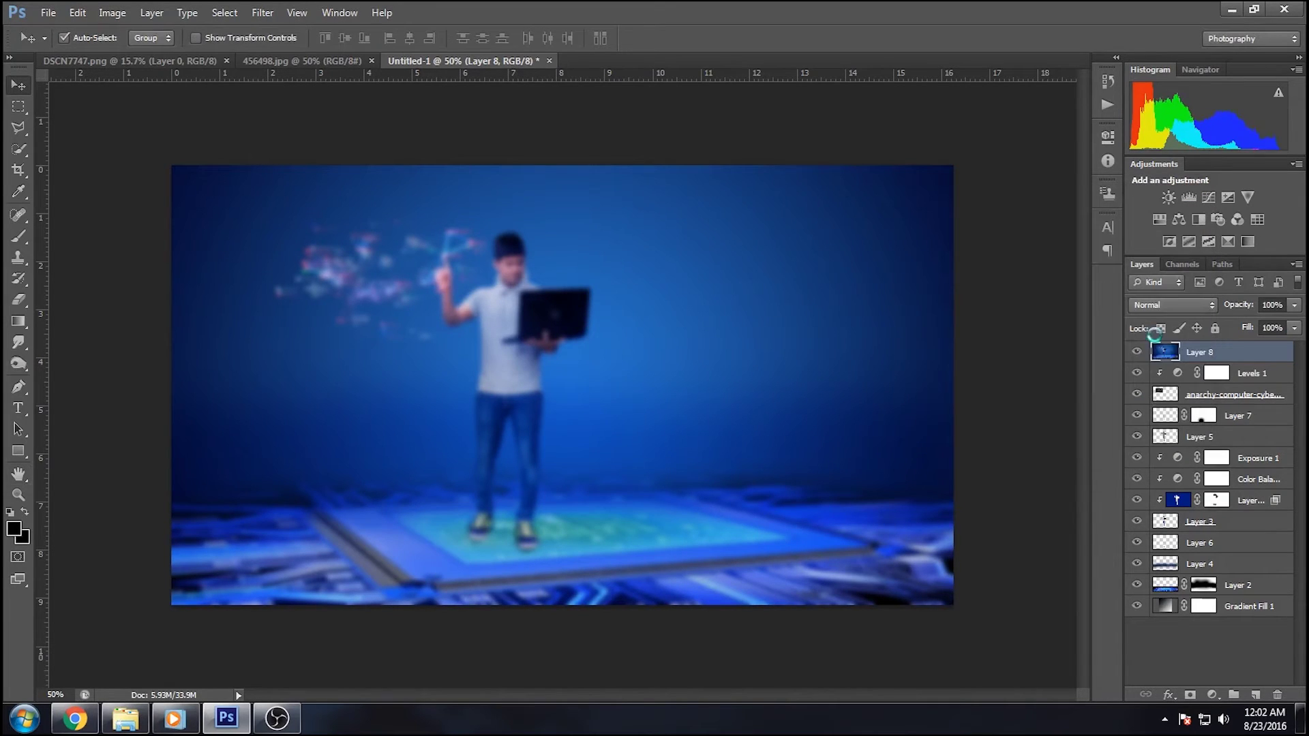
pyautogui.click(1189, 694)
pyautogui.click(18, 236)
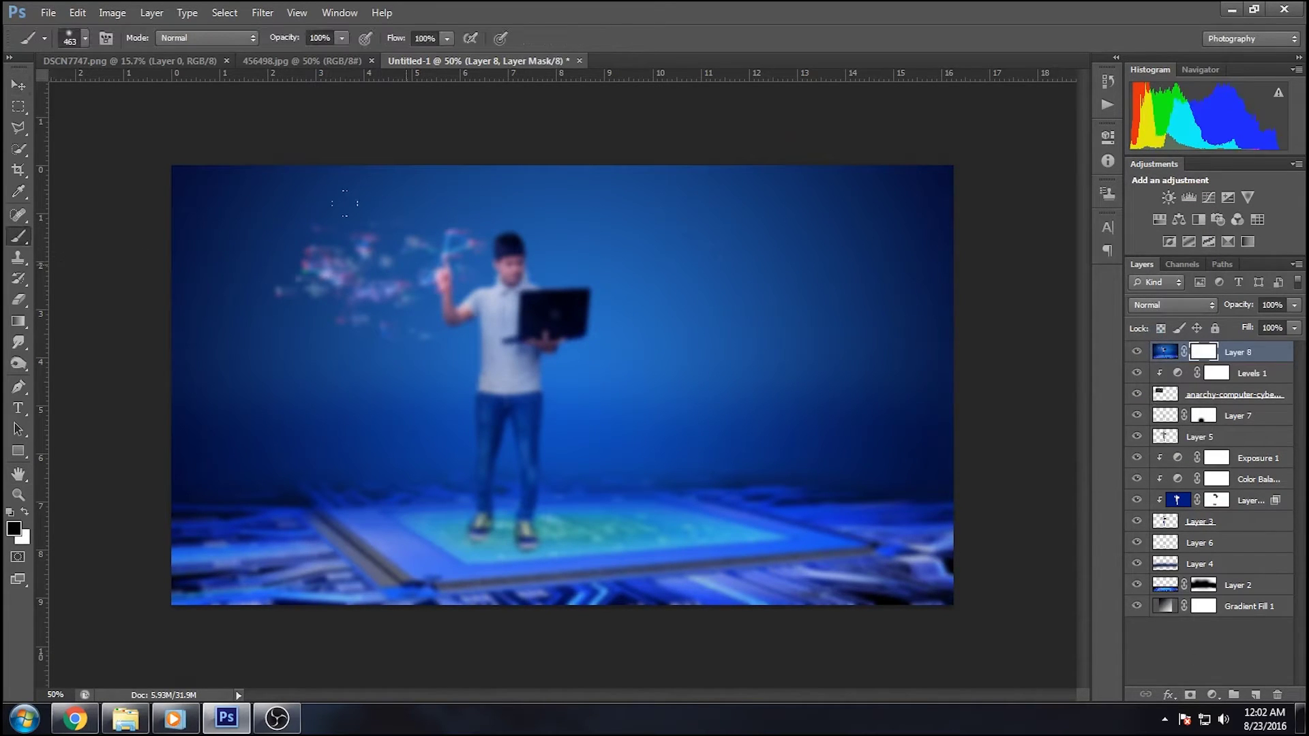
# Paint Layer 8's mask so the man, particles and shoes stay sharp
pyautogui.rightClick(323, 237)
pyautogui.moveTo(307, 286); pyautogui.dragTo(545, 293)
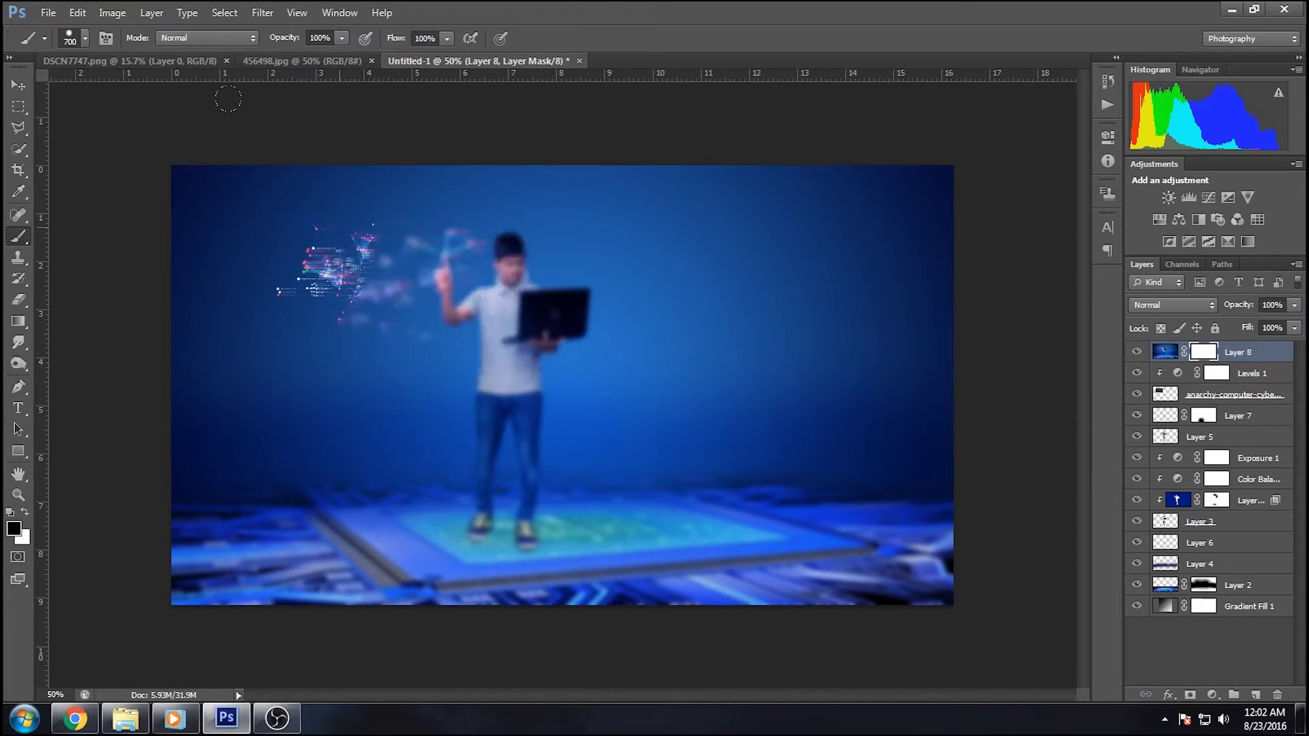
pyautogui.hotkey('ctrl', 'i')
pyautogui.rightClick(600, 354)
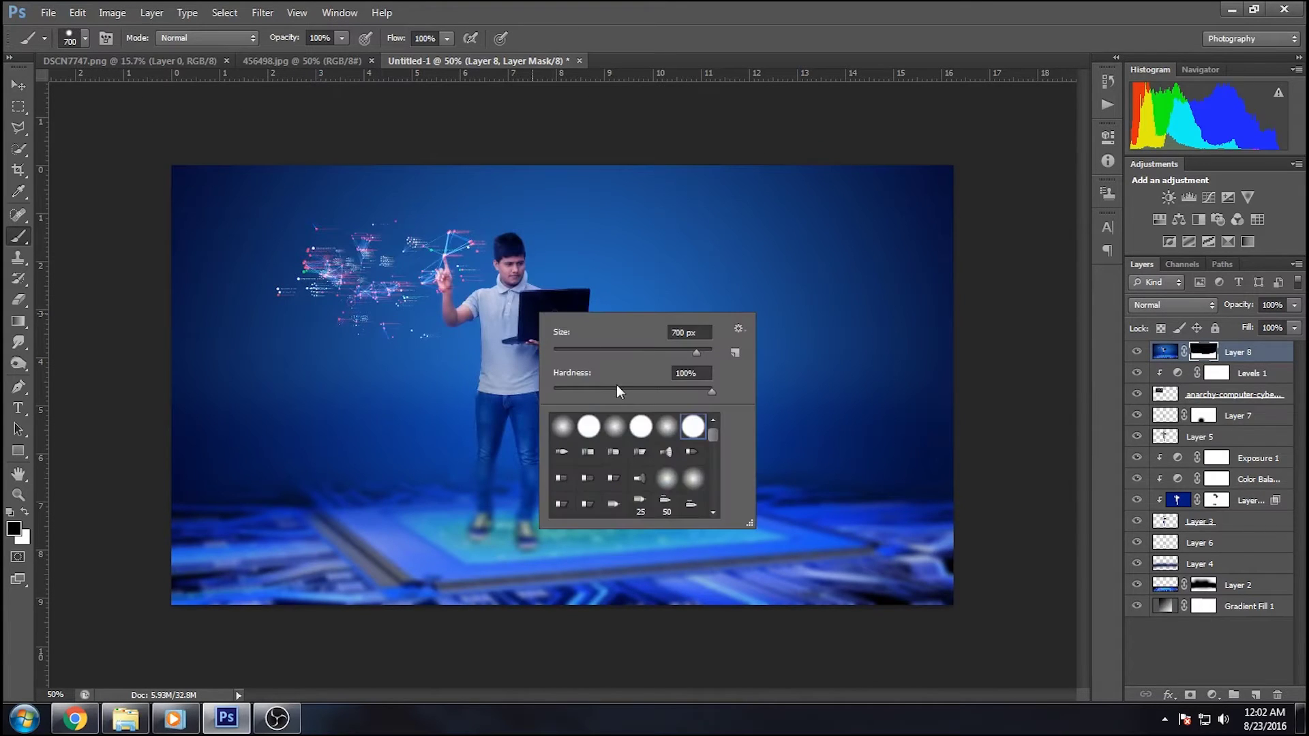
pyautogui.click(120, 218)
pyautogui.rightClick(501, 267)
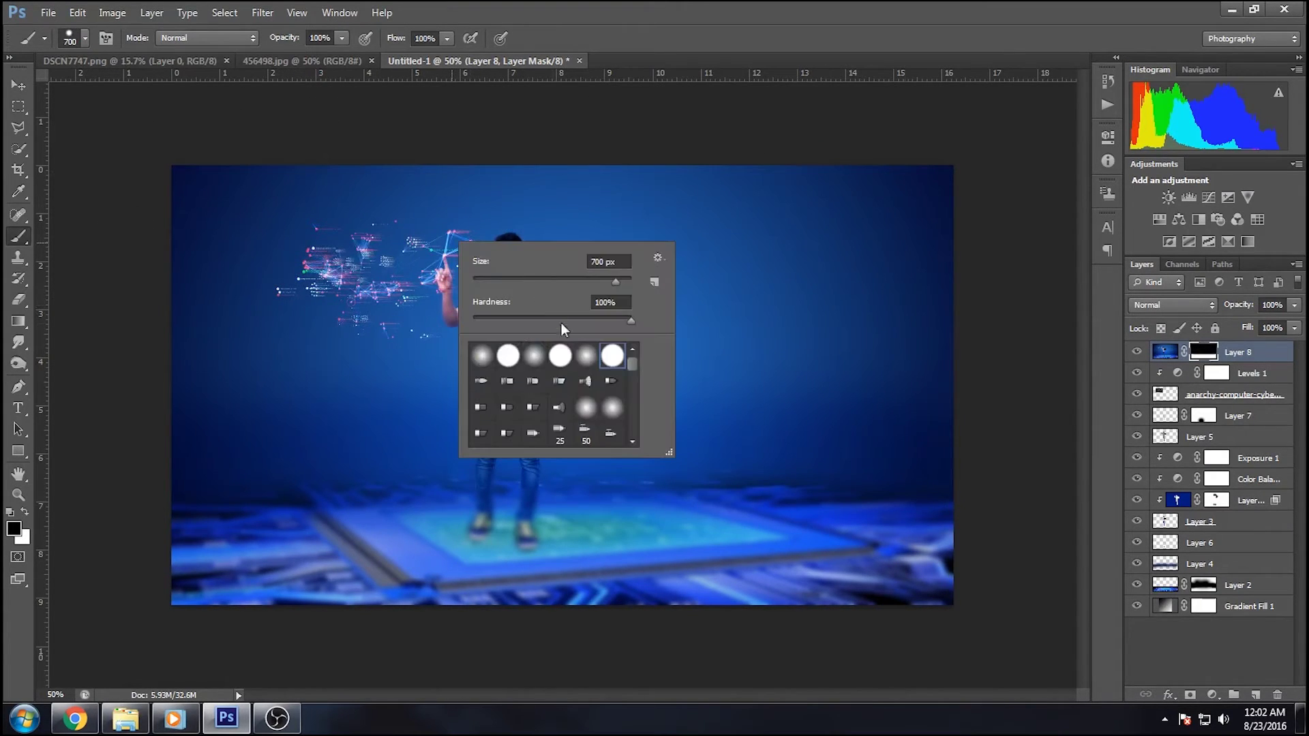
pyautogui.doubleClick(471, 361)
pyautogui.moveTo(479, 525); pyautogui.dragTo(526, 538)
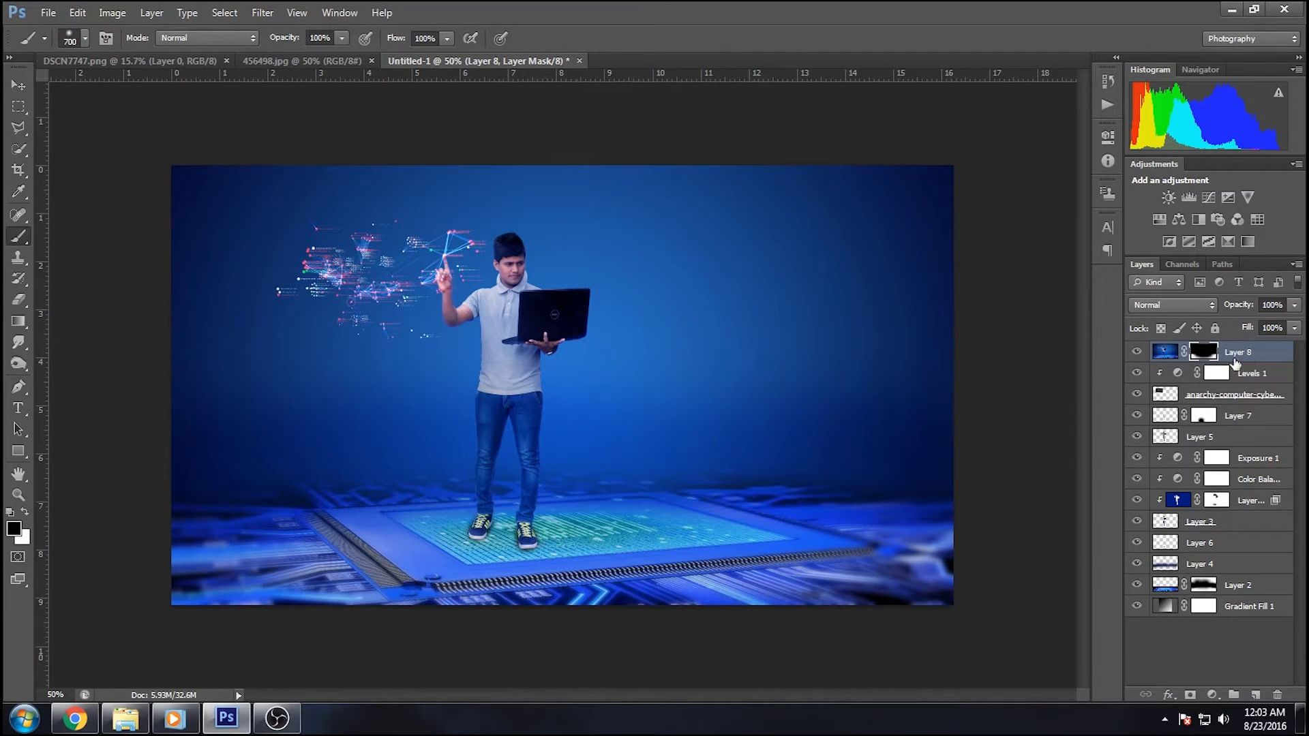
# Add a Levels 2 adjustment clipped to Layer 8 that darkens its shadows
pyautogui.click(1188, 198)
pyautogui.click(964, 402)
pyautogui.moveTo(945, 294); pyautogui.dragTo(967, 296)
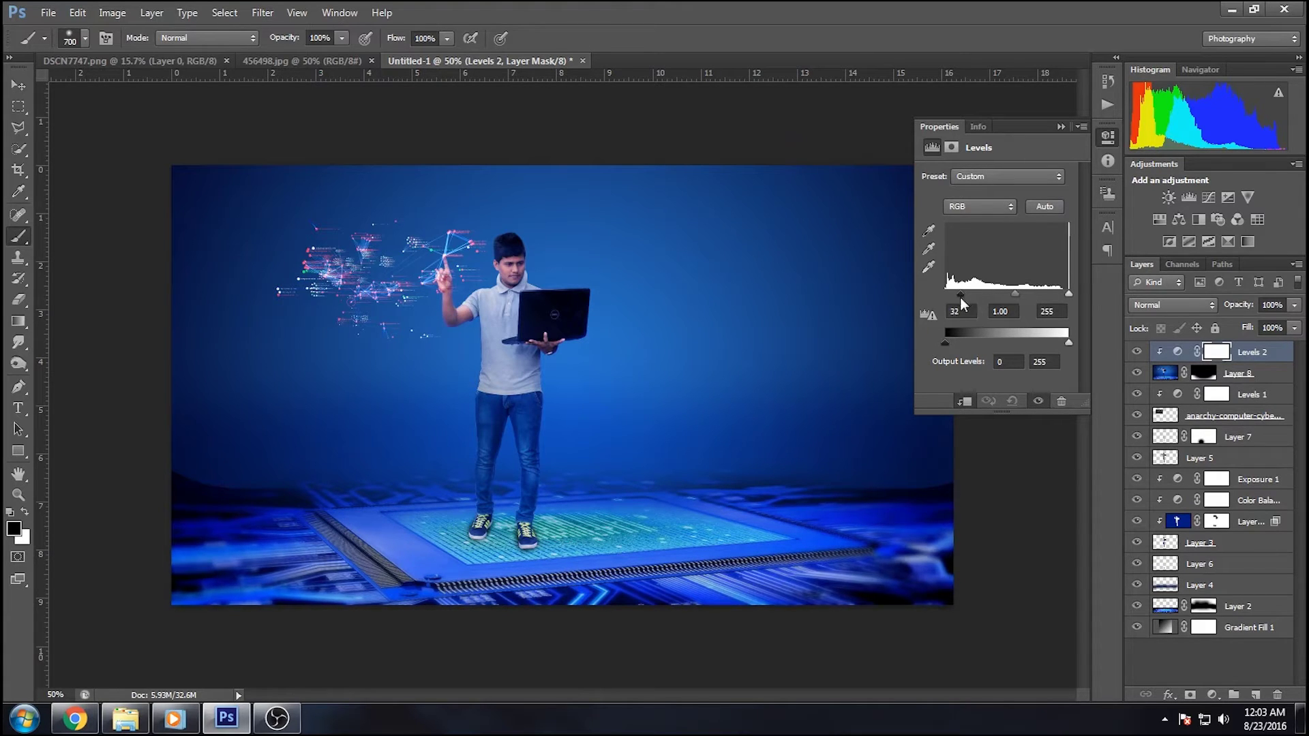
# Compare the image with Layer 8 toggled, then add a black Solid Color fill layer
pyautogui.click(1061, 126)
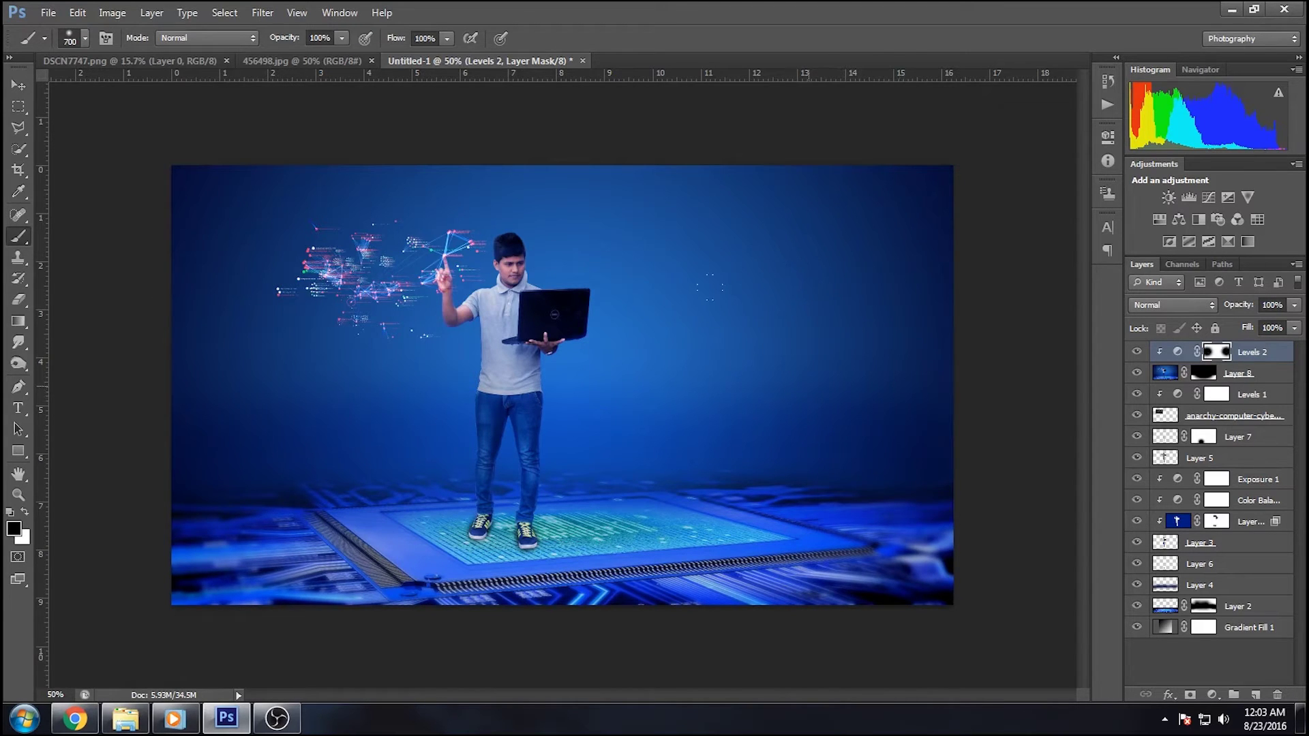
pyautogui.click(1136, 373)
pyautogui.click(1211, 693)
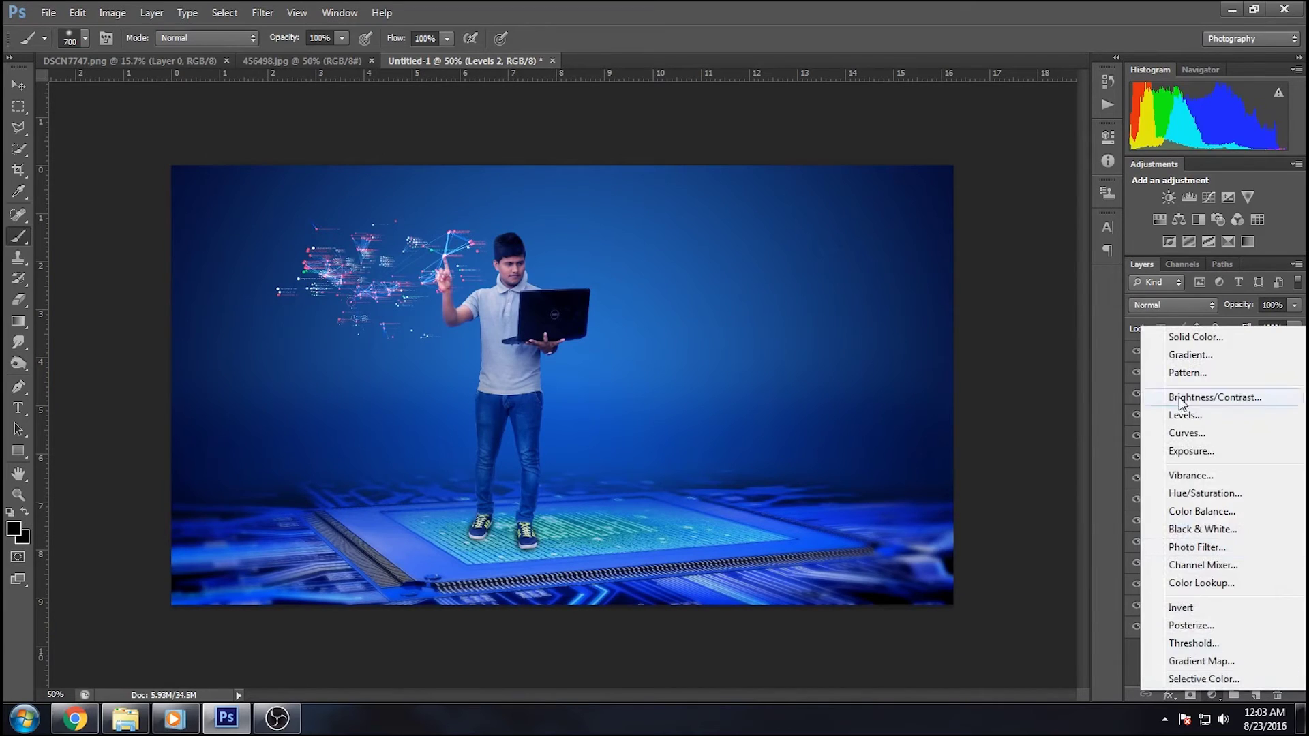
pyautogui.click(1173, 338)
pyautogui.click(1217, 375)
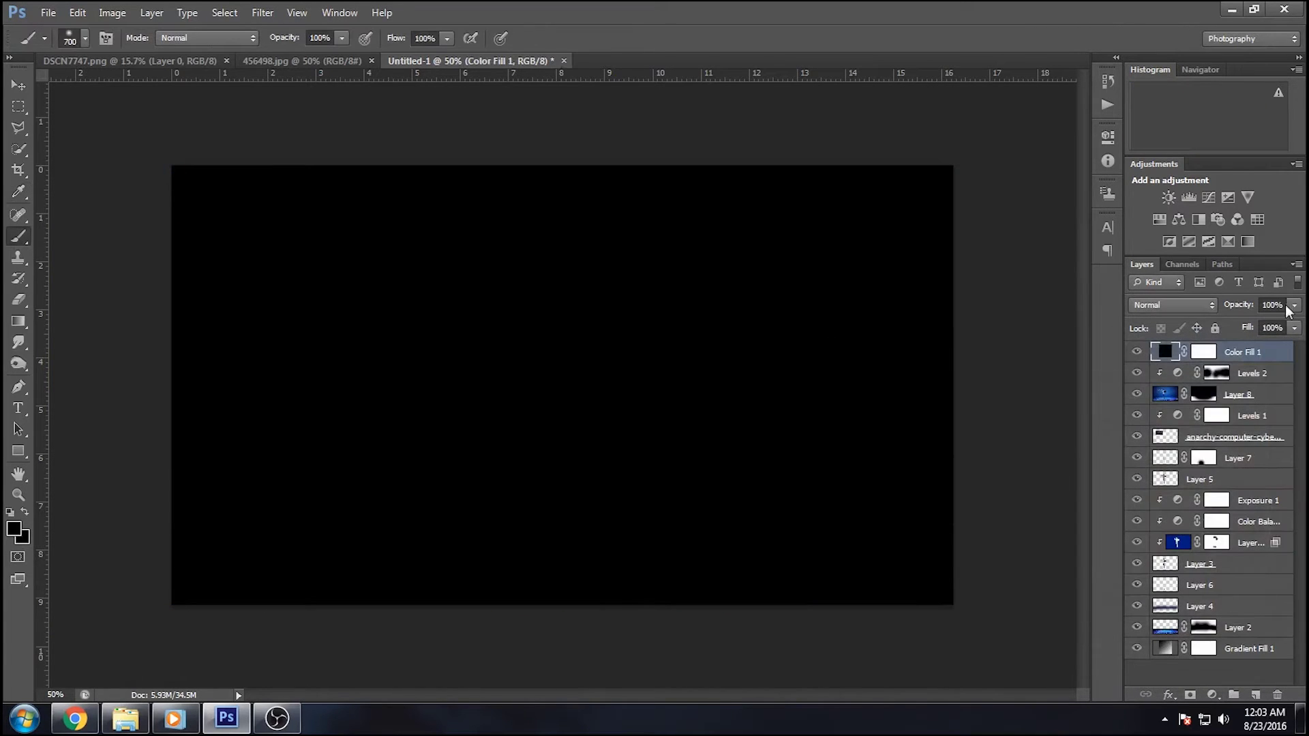
# Lower the black fill to 20% and lighten a halo around the man and floor on its mask
pyautogui.moveTo(1238, 332); pyautogui.dragTo(1227, 324)
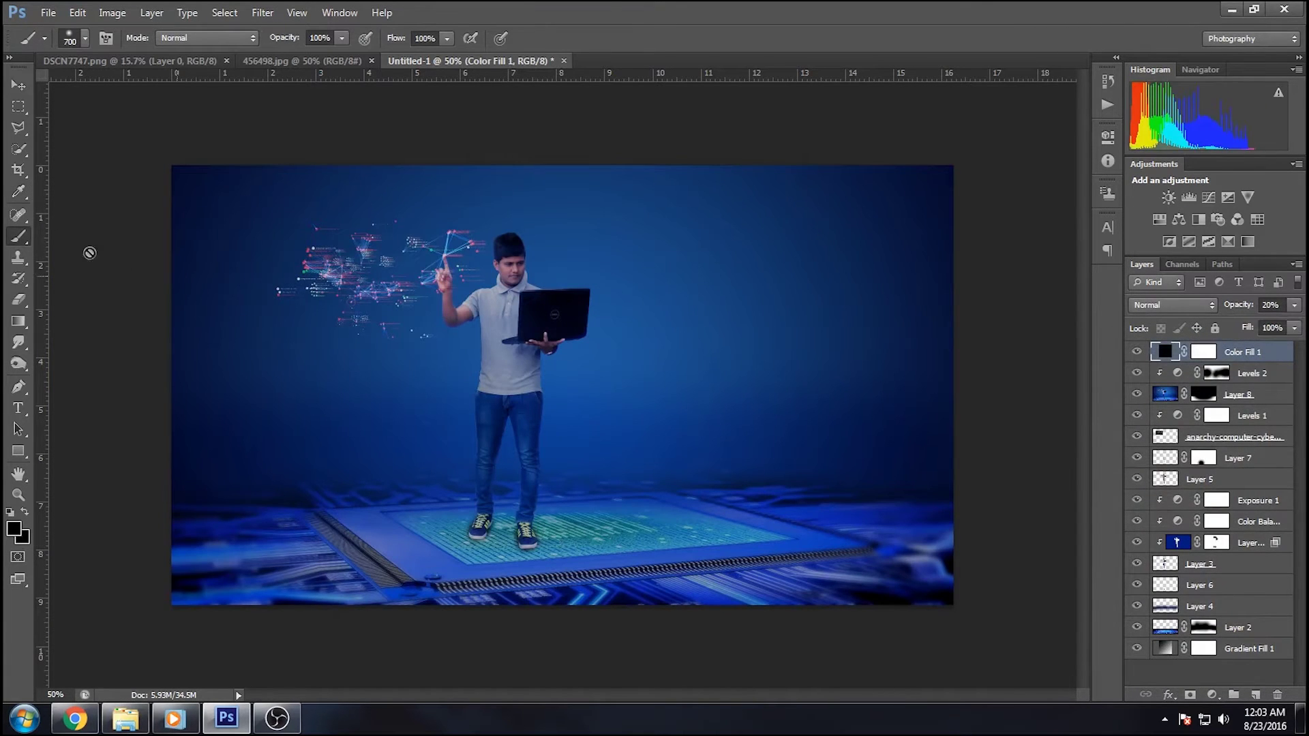
pyautogui.click(1202, 356)
pyautogui.moveTo(409, 303)
pyautogui.mouseDown()
pyautogui.moveTo(556, 392)
pyautogui.moveTo(373, 532)
pyautogui.mouseUp()
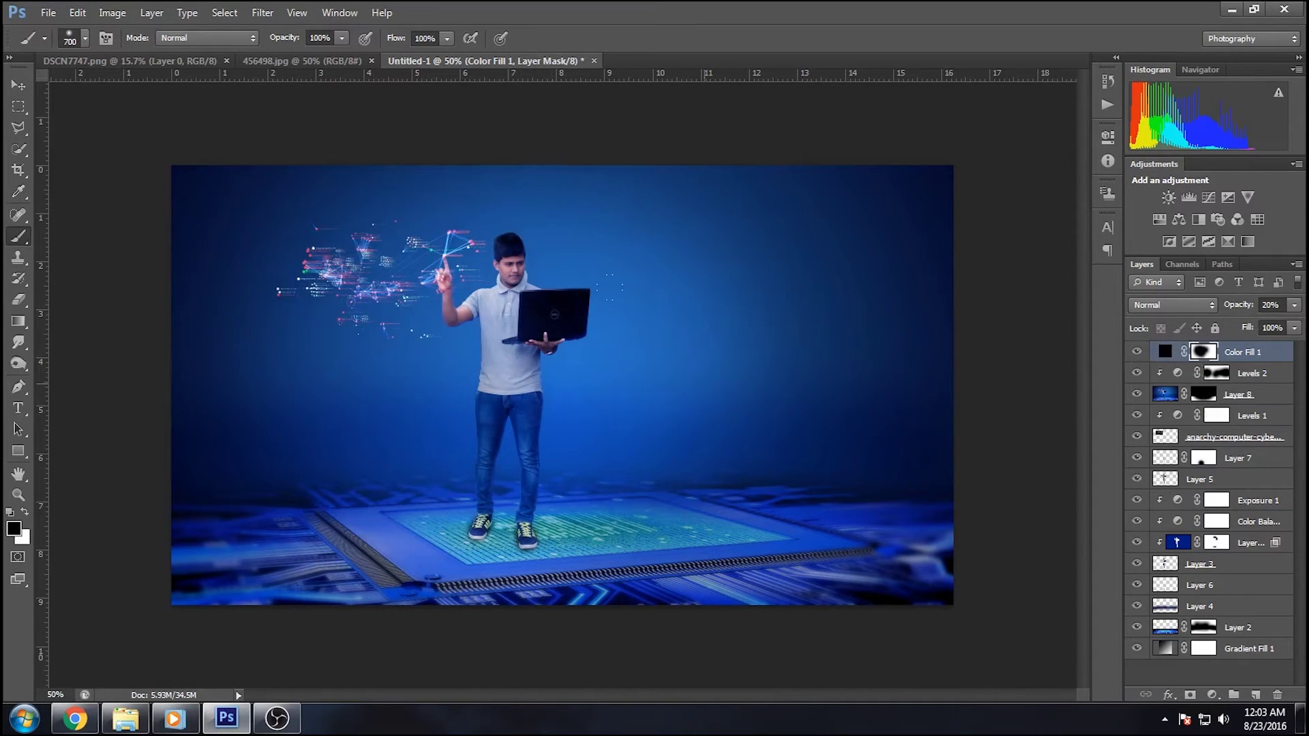
# Blend the vignette fill in Soft Light at about 14% opacity and add empty Layer 9 on top
pyautogui.click(1293, 305)
pyautogui.moveTo(1230, 323); pyautogui.dragTo(1297, 323)
pyautogui.click(1171, 305)
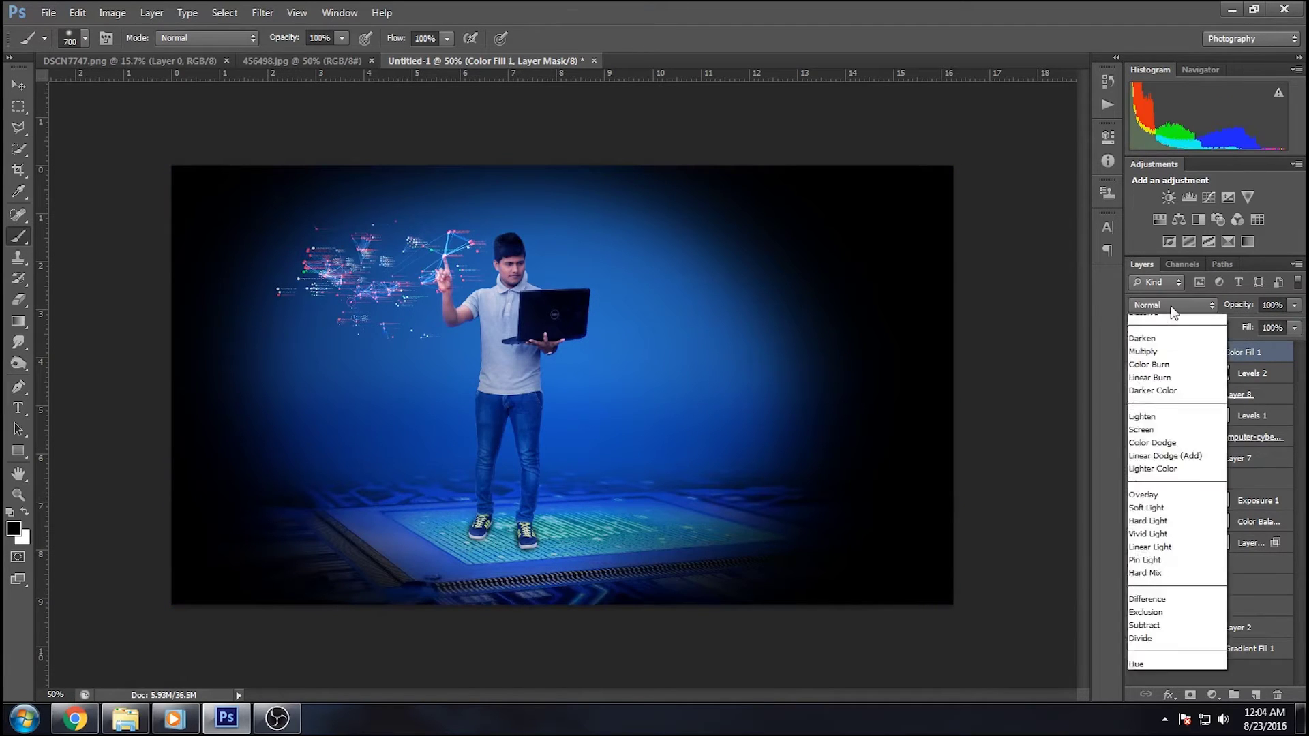
pyautogui.click(1144, 530)
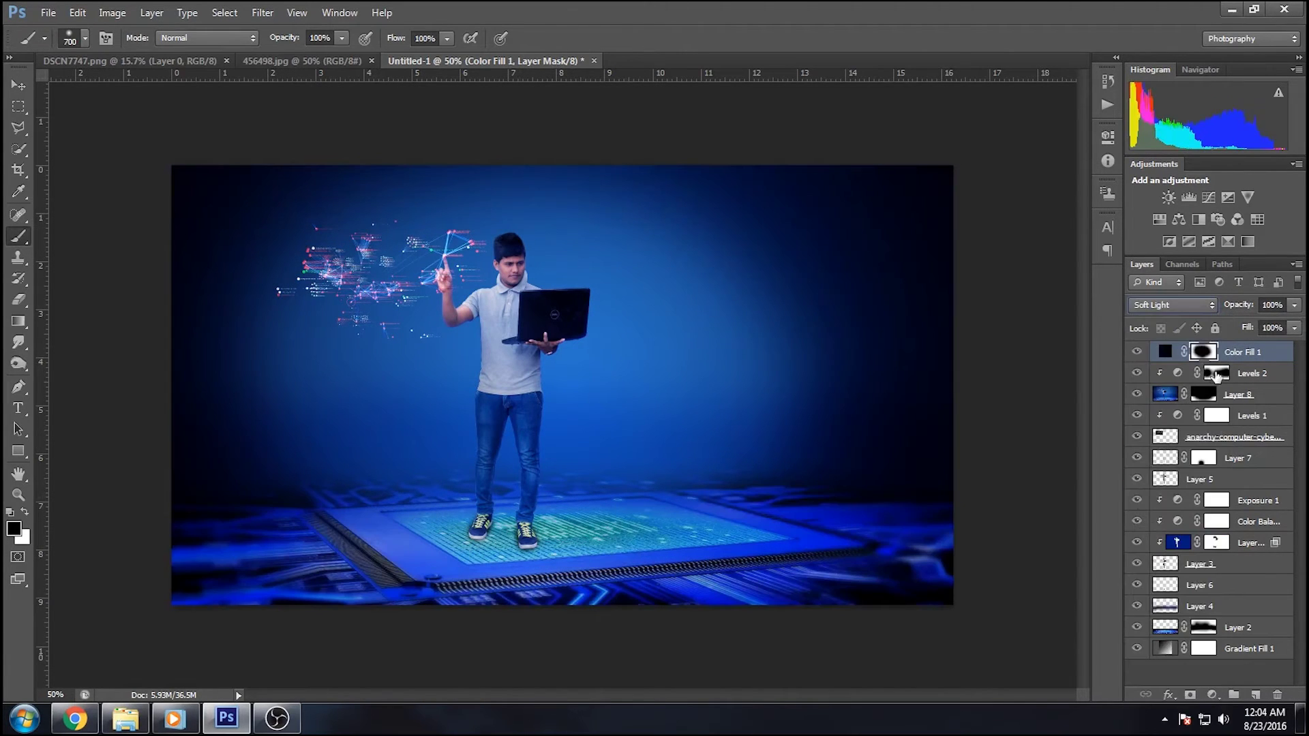
pyautogui.click(1294, 305)
pyautogui.moveTo(1273, 320); pyautogui.dragTo(1221, 326)
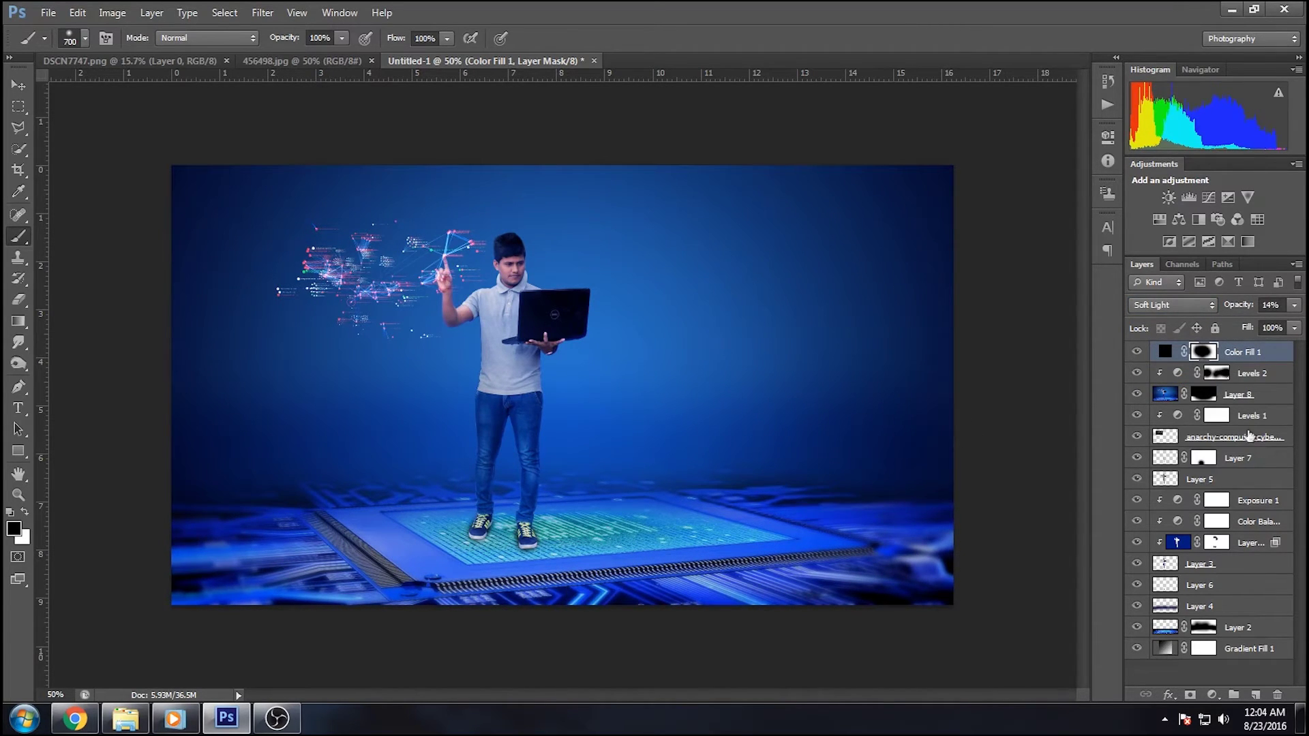
pyautogui.click(1256, 695)
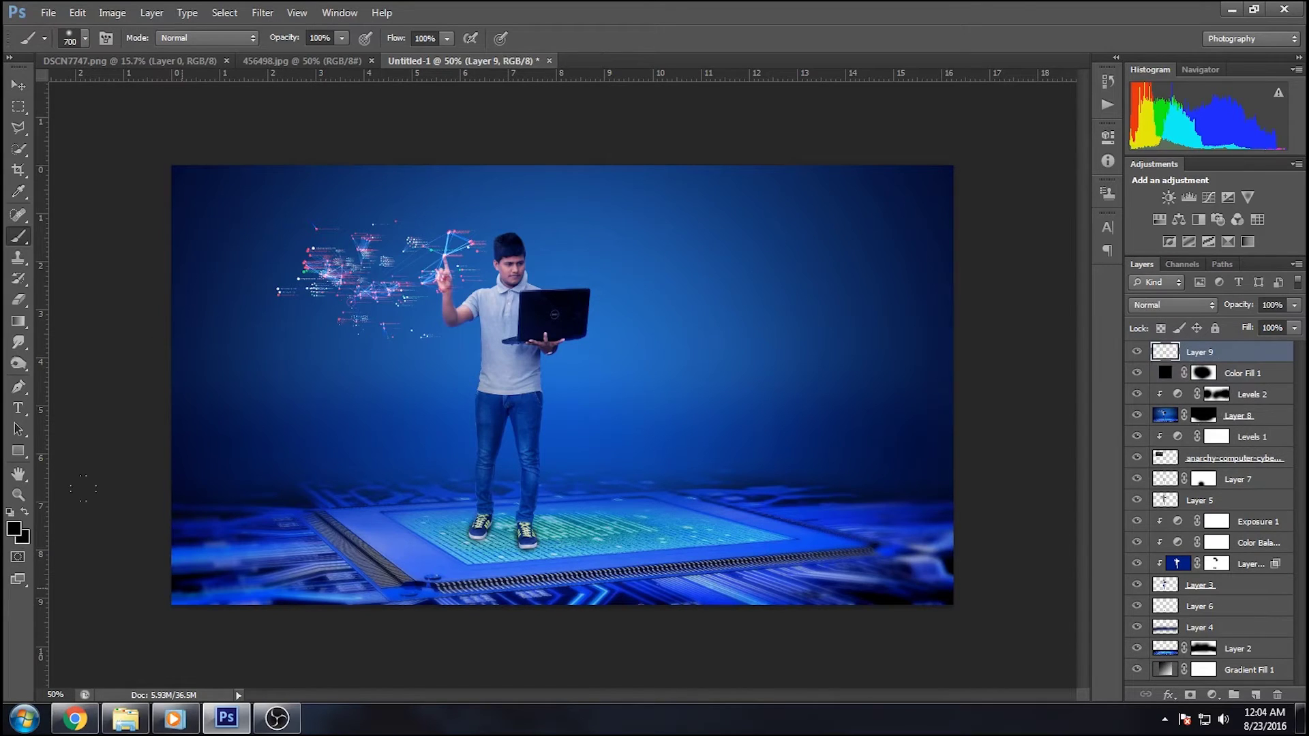
# Paint black over the bottom-left and bottom-right corners and lower the layer to about 47% opacity
pyautogui.moveTo(82, 482); pyautogui.dragTo(157, 529)
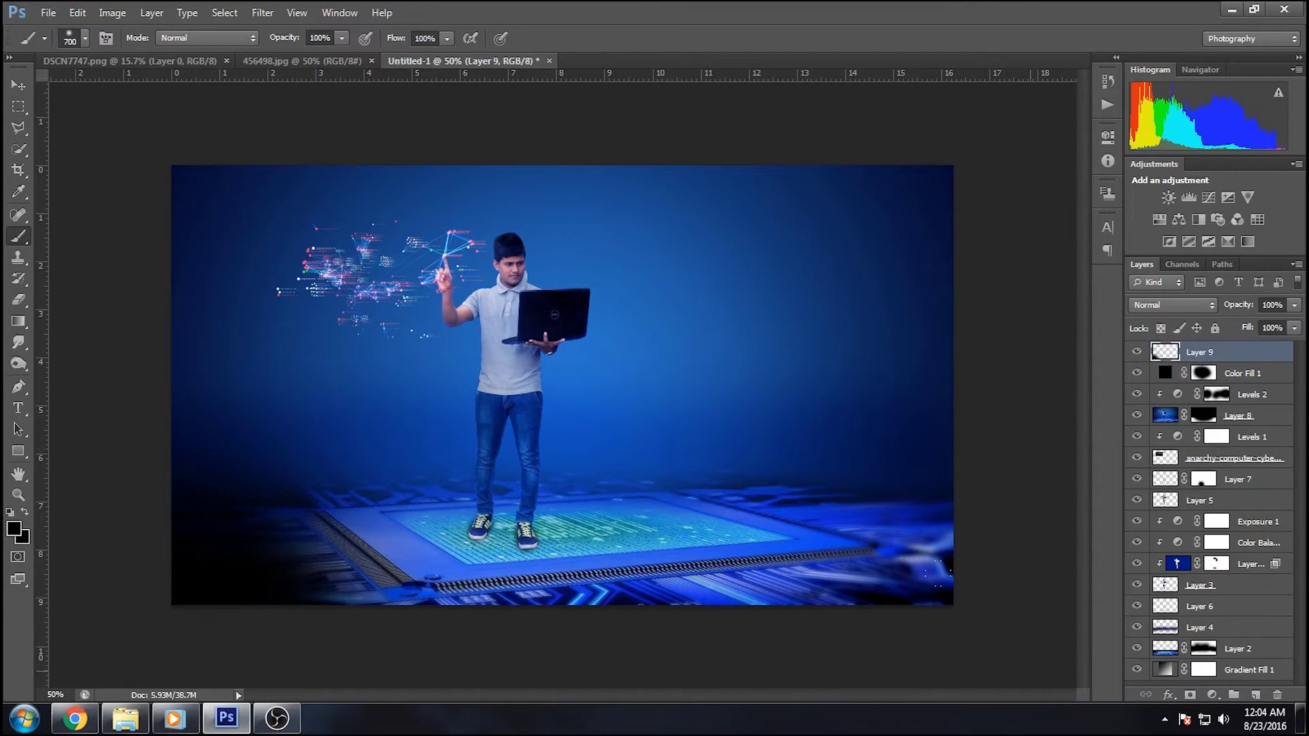
pyautogui.moveTo(913, 599); pyautogui.dragTo(681, 600)
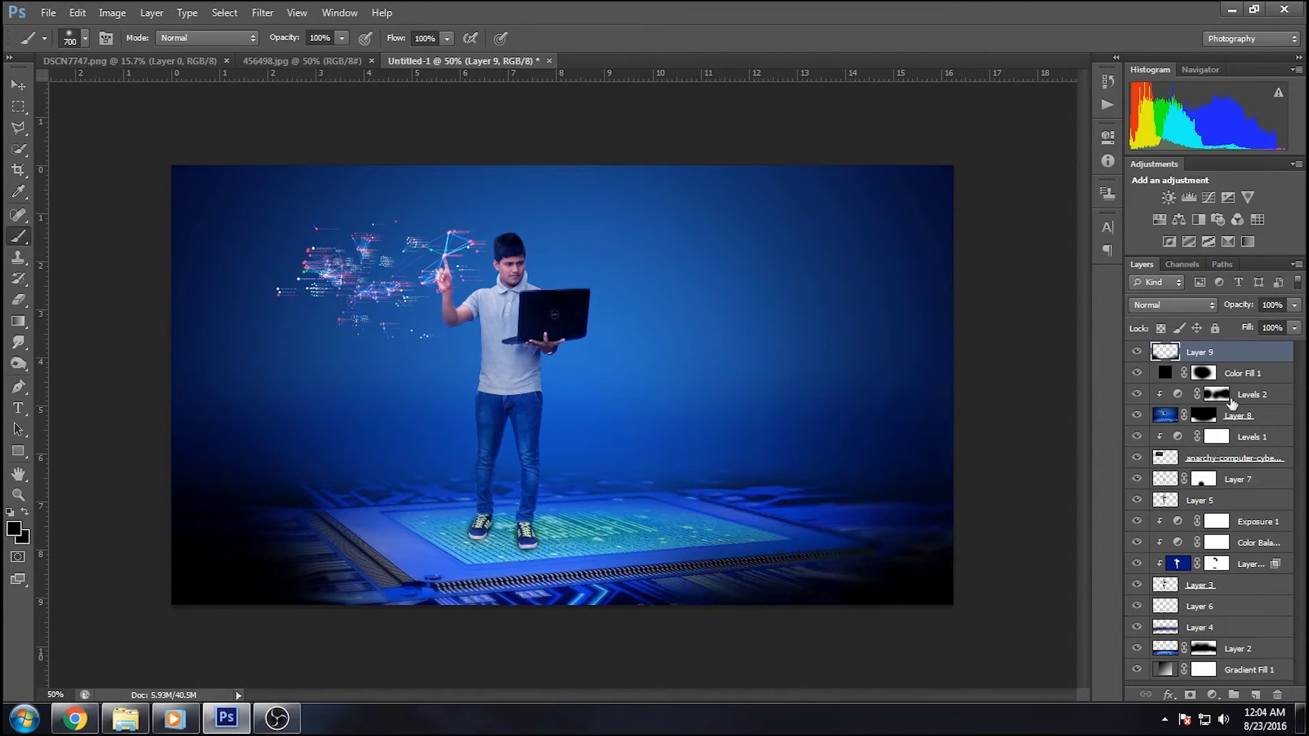
pyautogui.moveTo(1294, 309); pyautogui.dragTo(1256, 328)
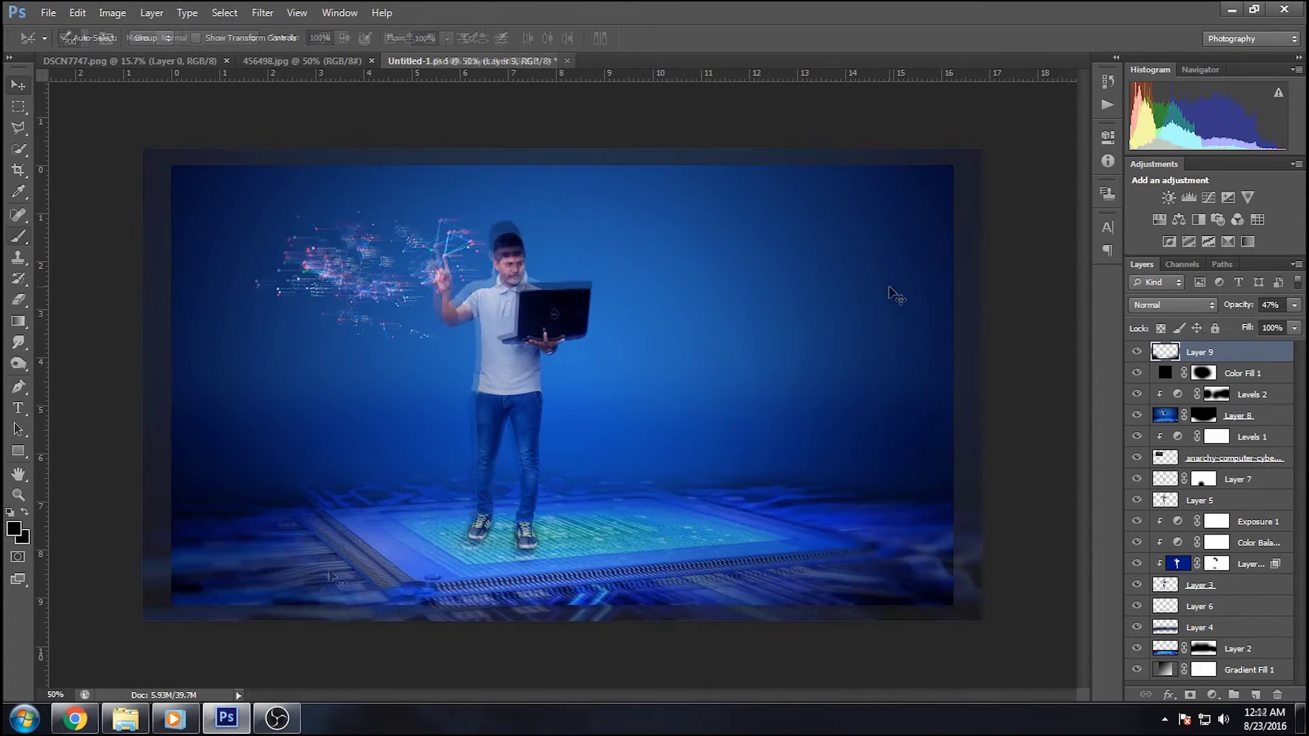
# Drag matrix-hack-screen3 from the desktop folder into the composition
pyautogui.hotkey('ctrl', '+')
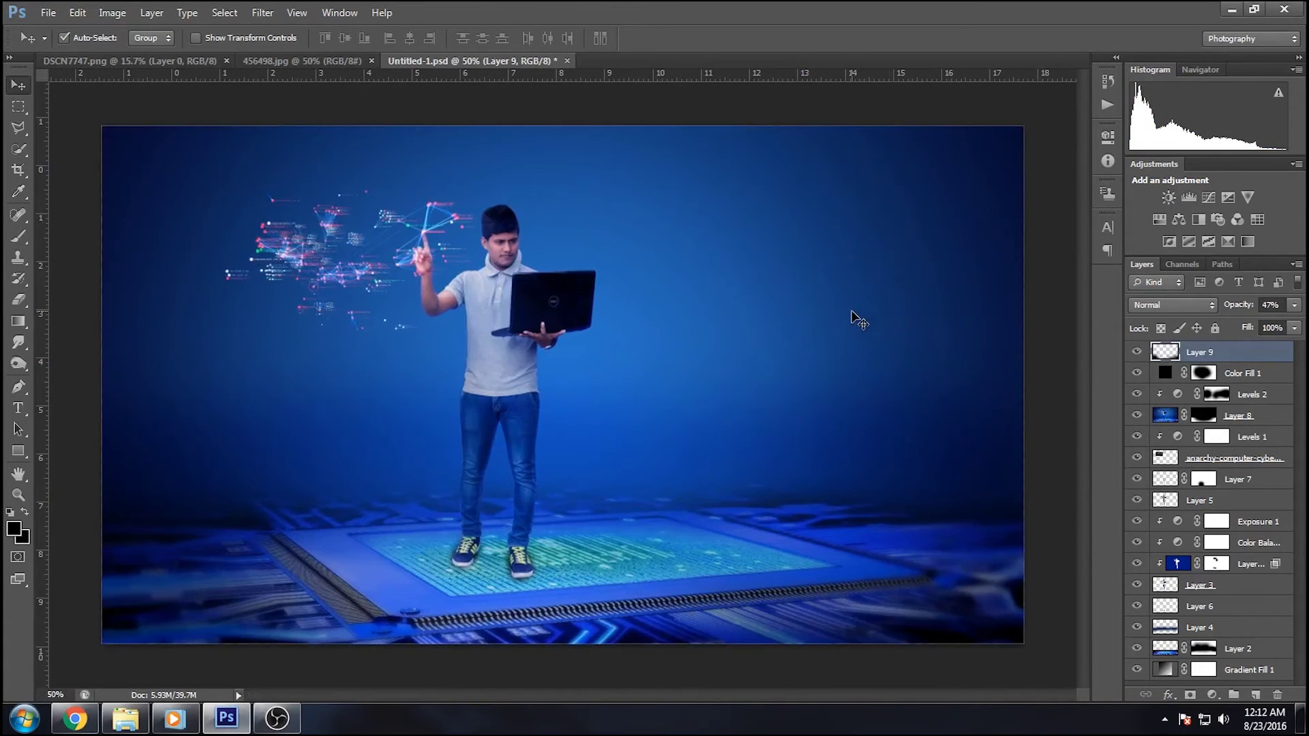
pyautogui.click(126, 719)
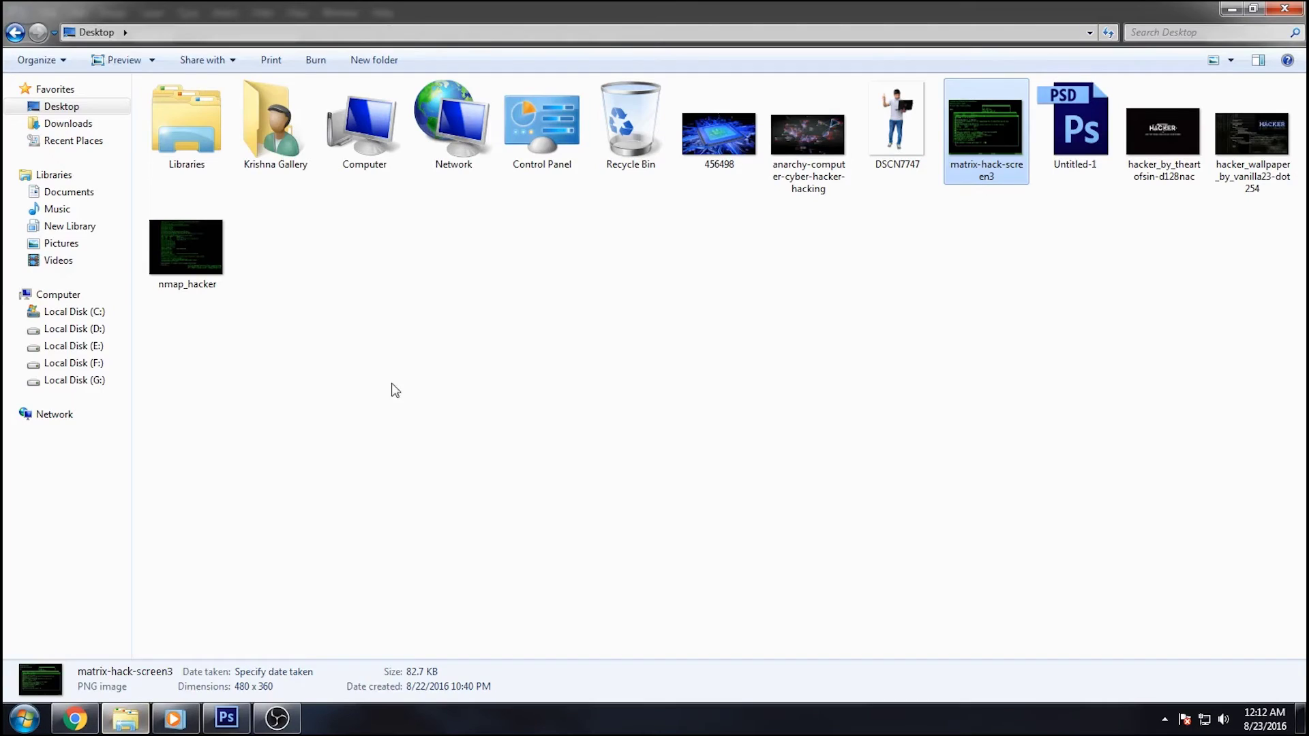
pyautogui.moveTo(967, 145)
pyautogui.mouseDown()
pyautogui.moveTo(628, 318)
pyautogui.moveTo(495, 488)
pyautogui.mouseUp()
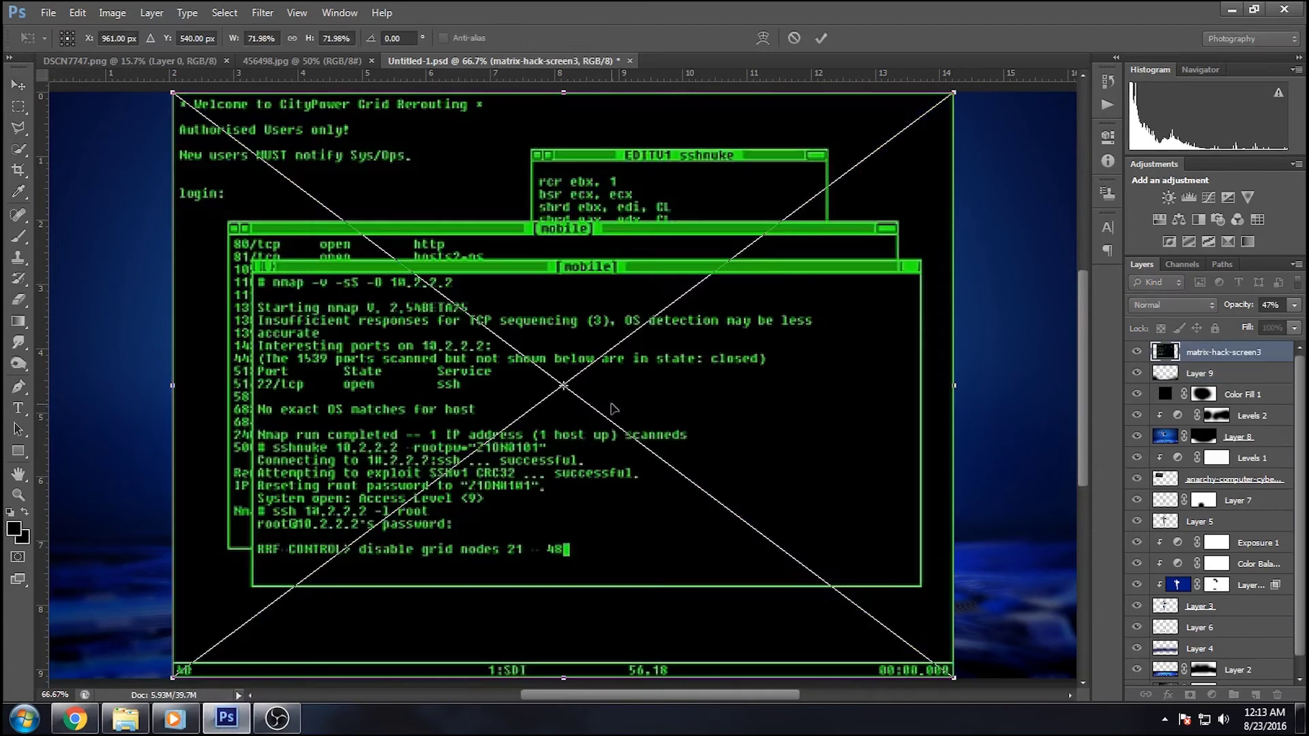
# Shrink the terminal image, place it up and right of the laptop, and blend it in Screen mode
pyautogui.moveTo(954, 92)
pyautogui.mouseDown()
pyautogui.moveTo(747, 263)
pyautogui.moveTo(655, 319)
pyautogui.mouseUp()
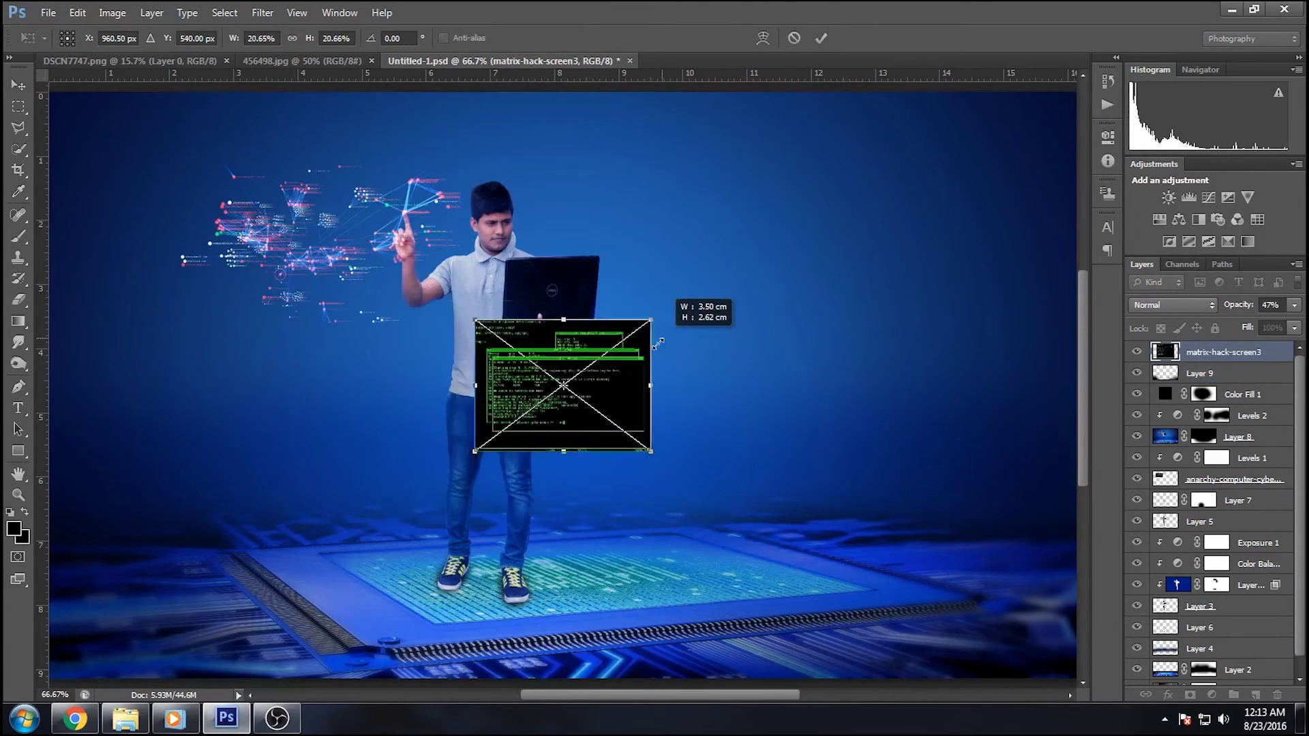
pyautogui.moveTo(625, 387); pyautogui.dragTo(767, 330)
pyautogui.moveTo(784, 270); pyautogui.dragTo(765, 272)
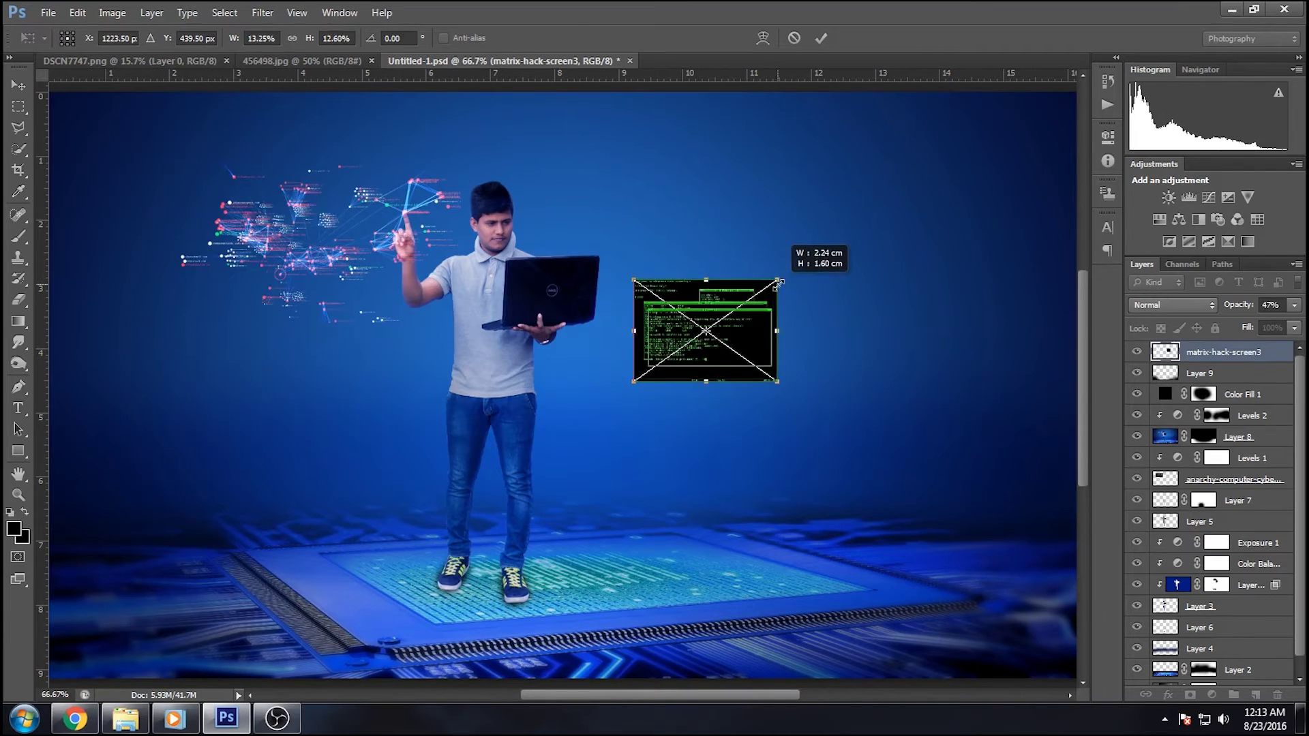
pyautogui.click(821, 38)
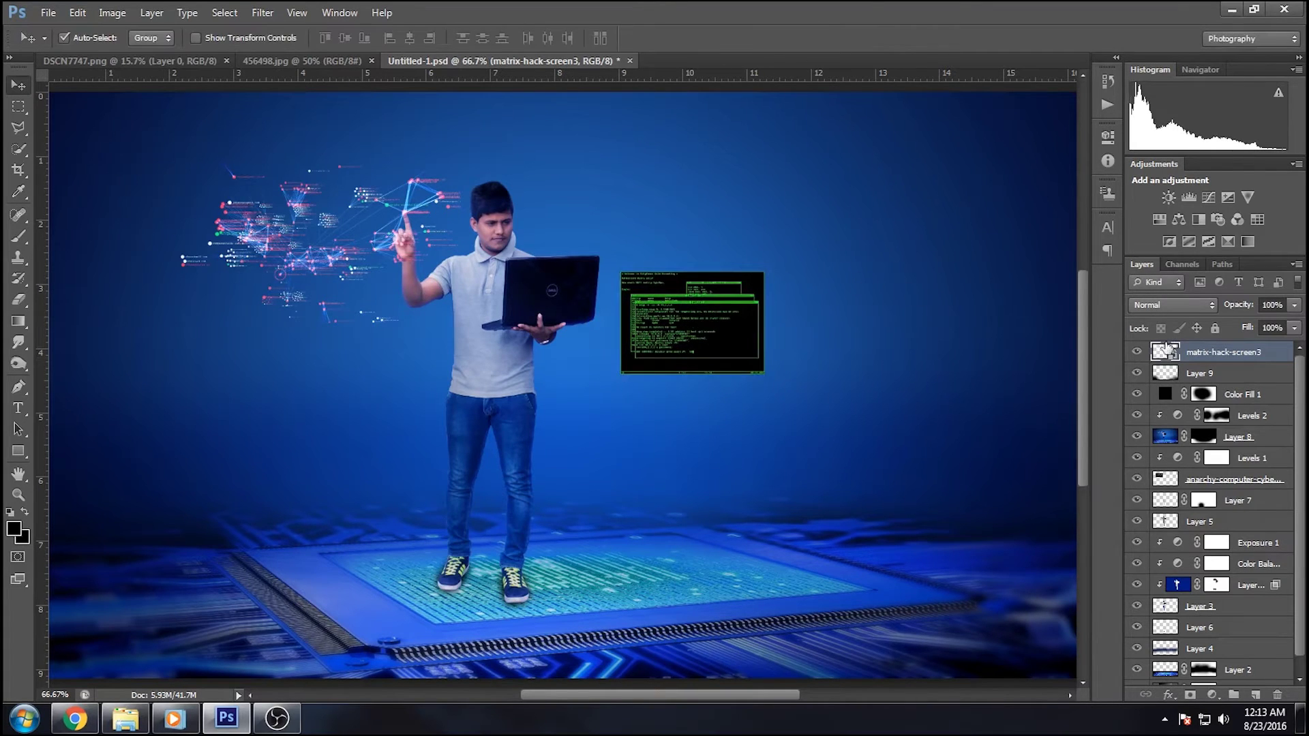
pyautogui.click(1164, 305)
pyautogui.click(1148, 453)
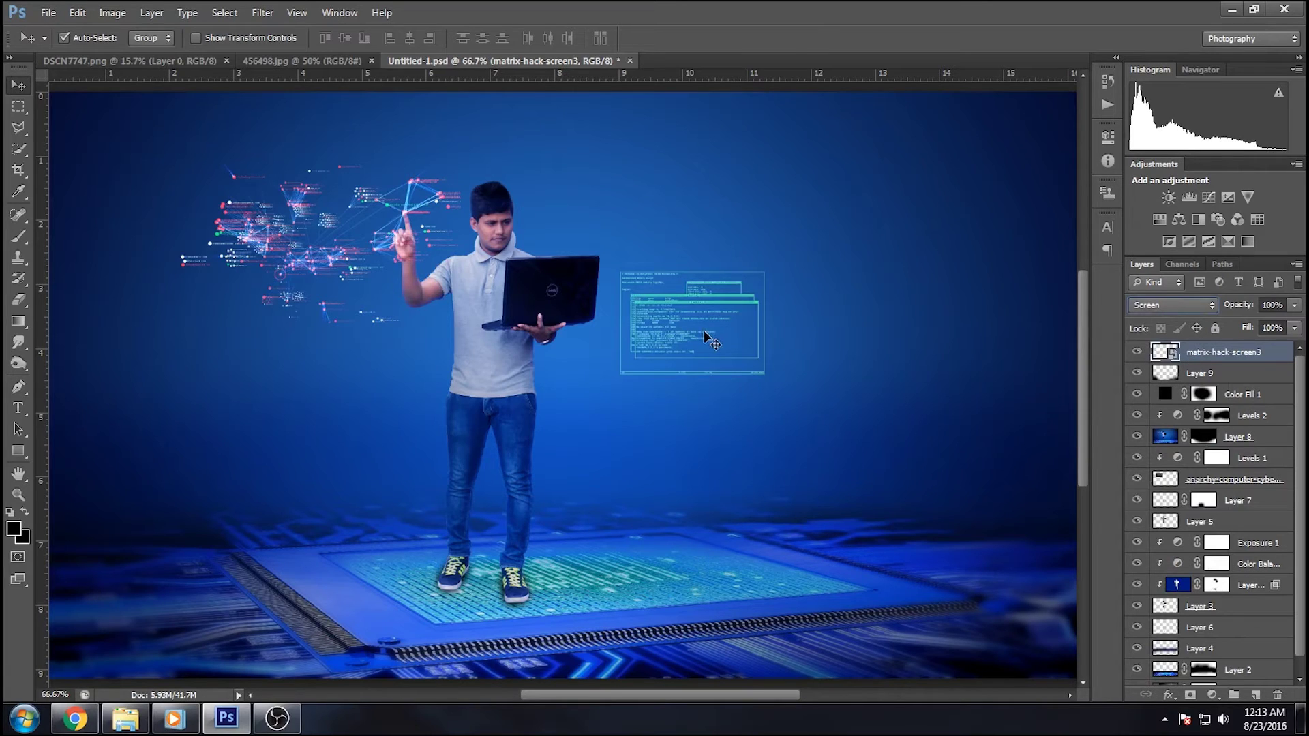
# Shrink the terminal panel further, nudge it up and right, and duplicate its layer
pyautogui.hotkey('ctrl', 't')
pyautogui.moveTo(764, 273)
pyautogui.mouseDown()
pyautogui.moveTo(744, 307)
pyautogui.moveTo(670, 330)
pyautogui.mouseUp()
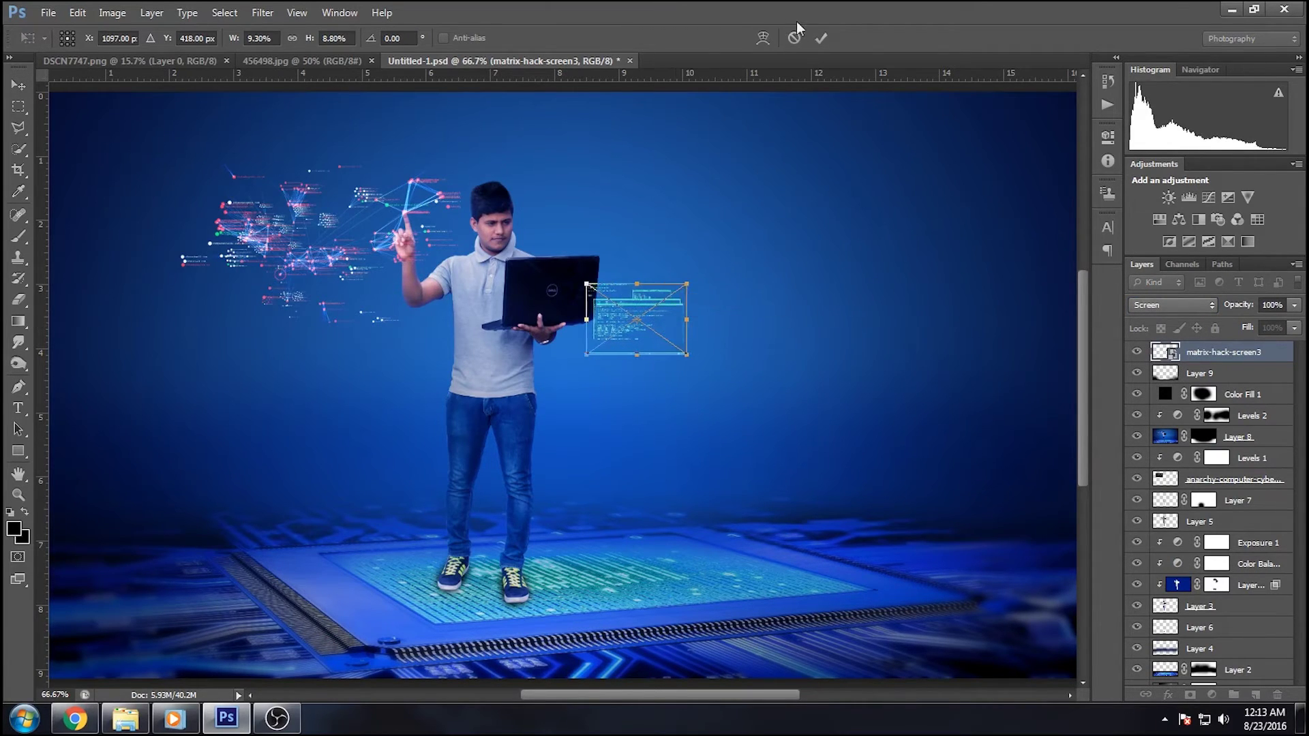
pyautogui.click(820, 38)
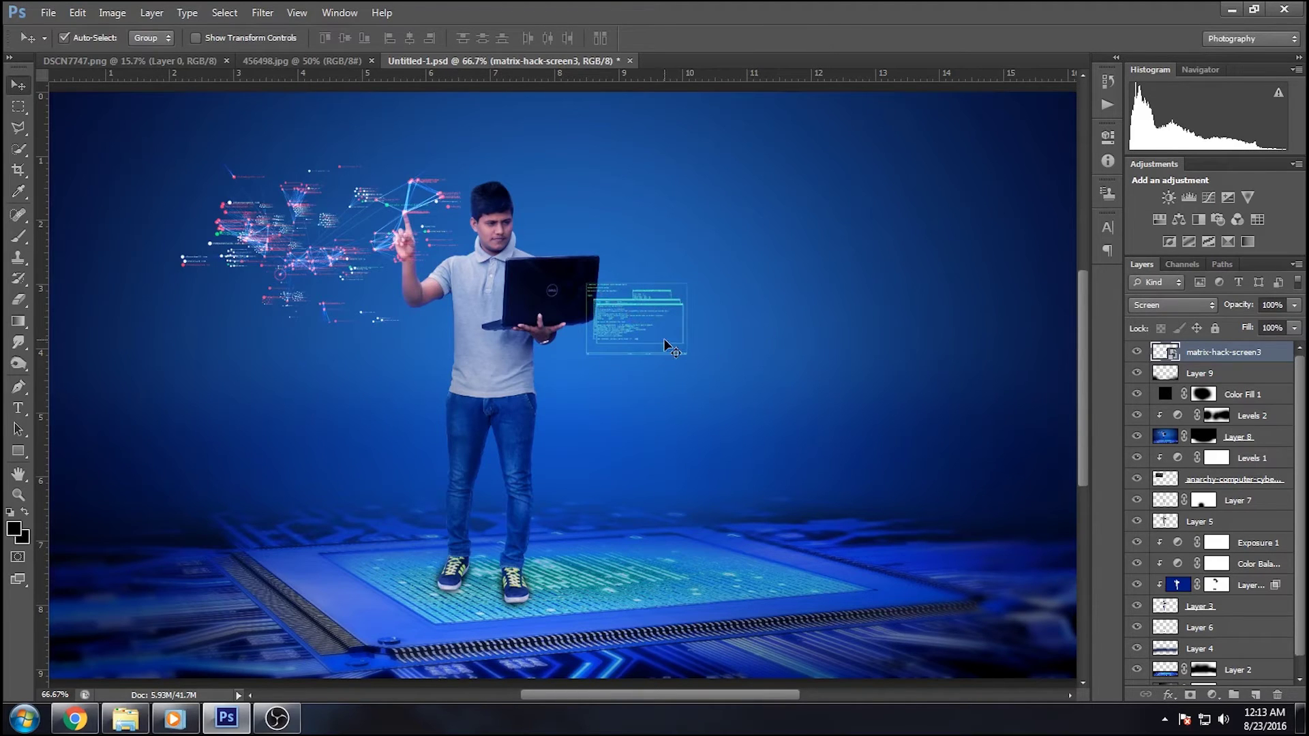
pyautogui.moveTo(643, 310); pyautogui.dragTo(653, 306)
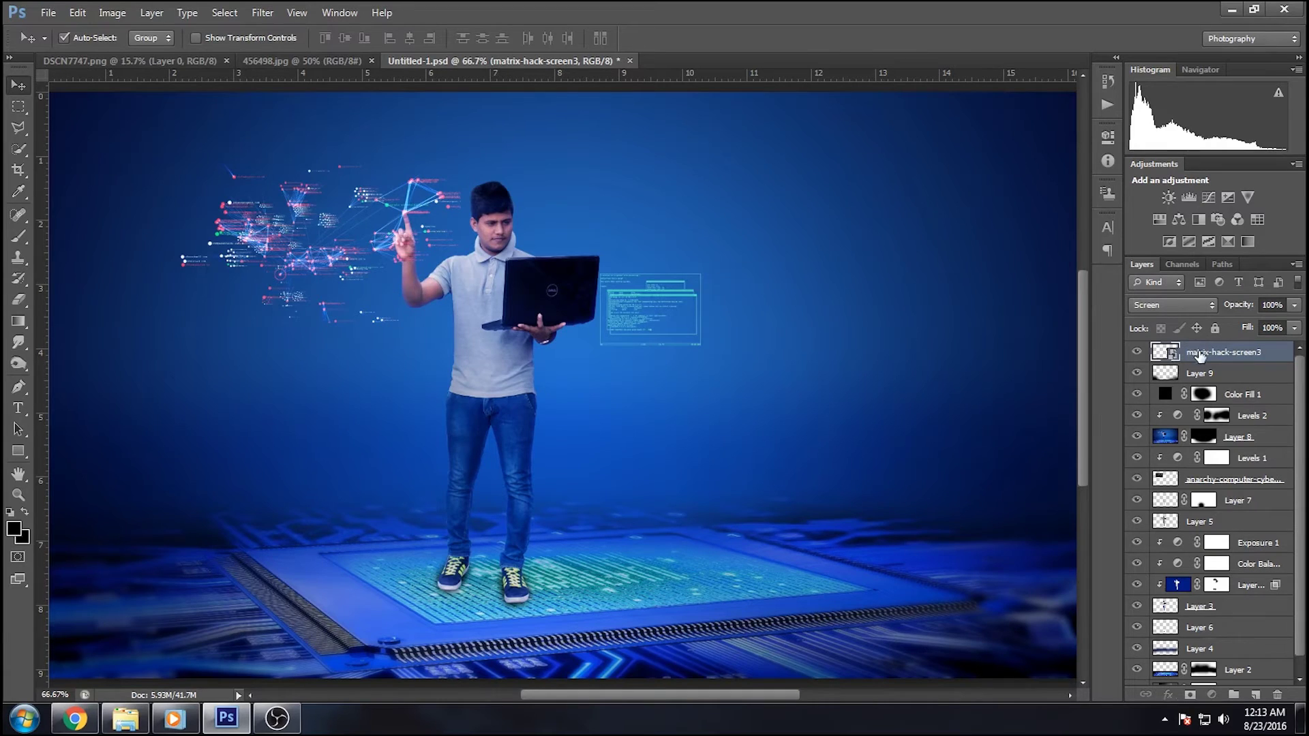
pyautogui.moveTo(1198, 354); pyautogui.dragTo(1255, 695)
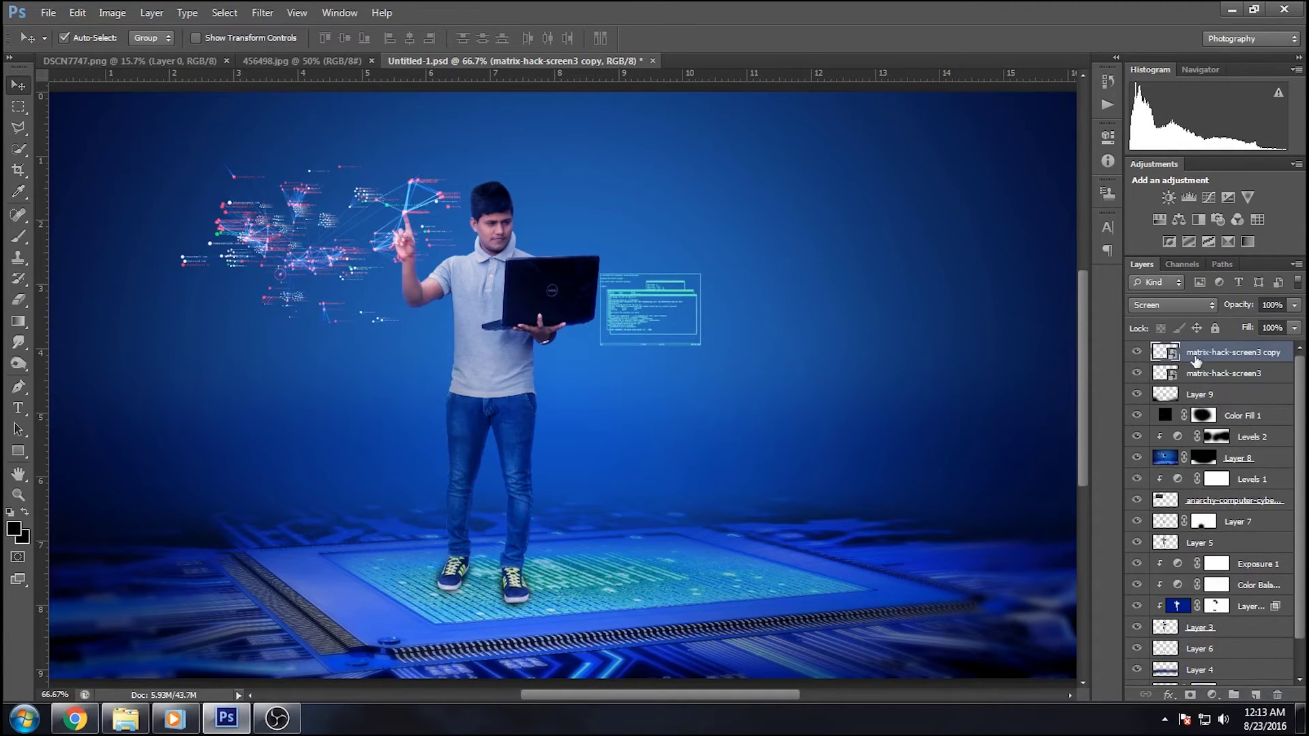
# Shrink the copy, set it just above the first panel, and flip it horizontally
pyautogui.hotkey('ctrl', 't')
pyautogui.moveTo(703, 274)
pyautogui.mouseDown()
pyautogui.moveTo(686, 284)
pyautogui.moveTo(705, 268)
pyautogui.moveTo(694, 256)
pyautogui.mouseUp()
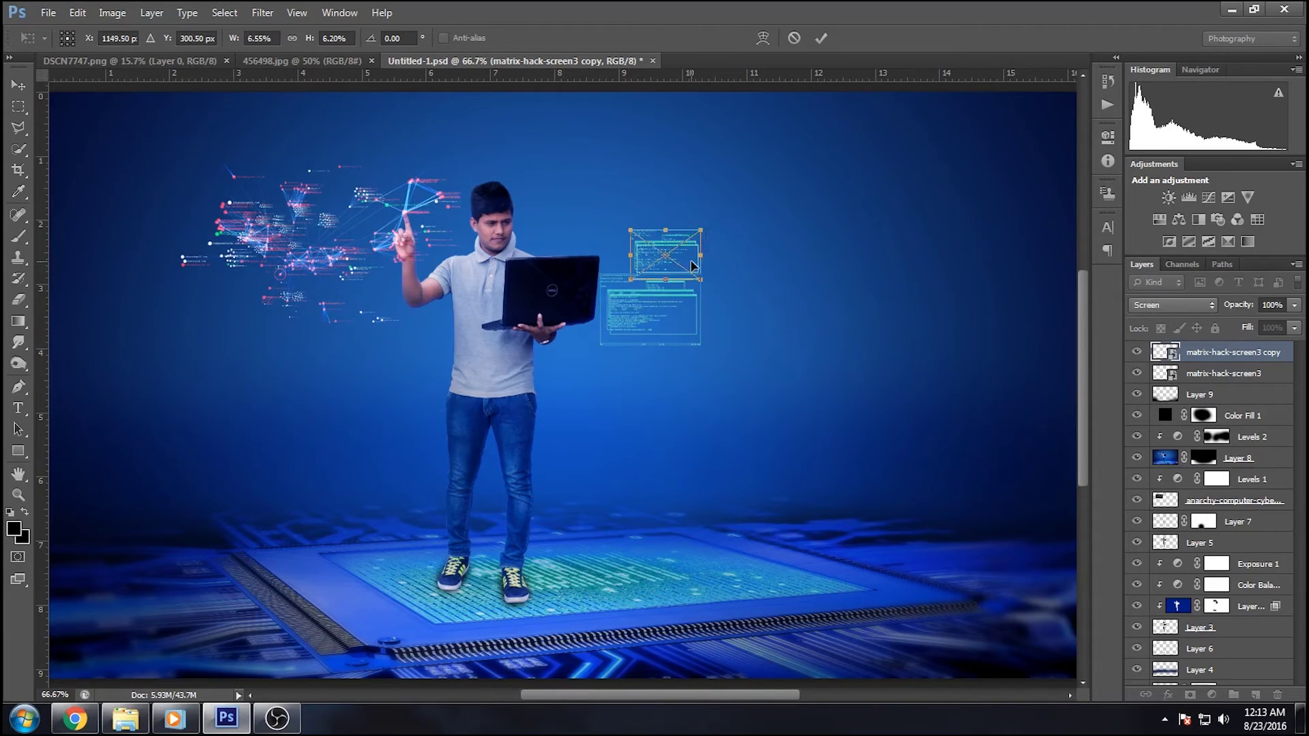
pyautogui.click(820, 38)
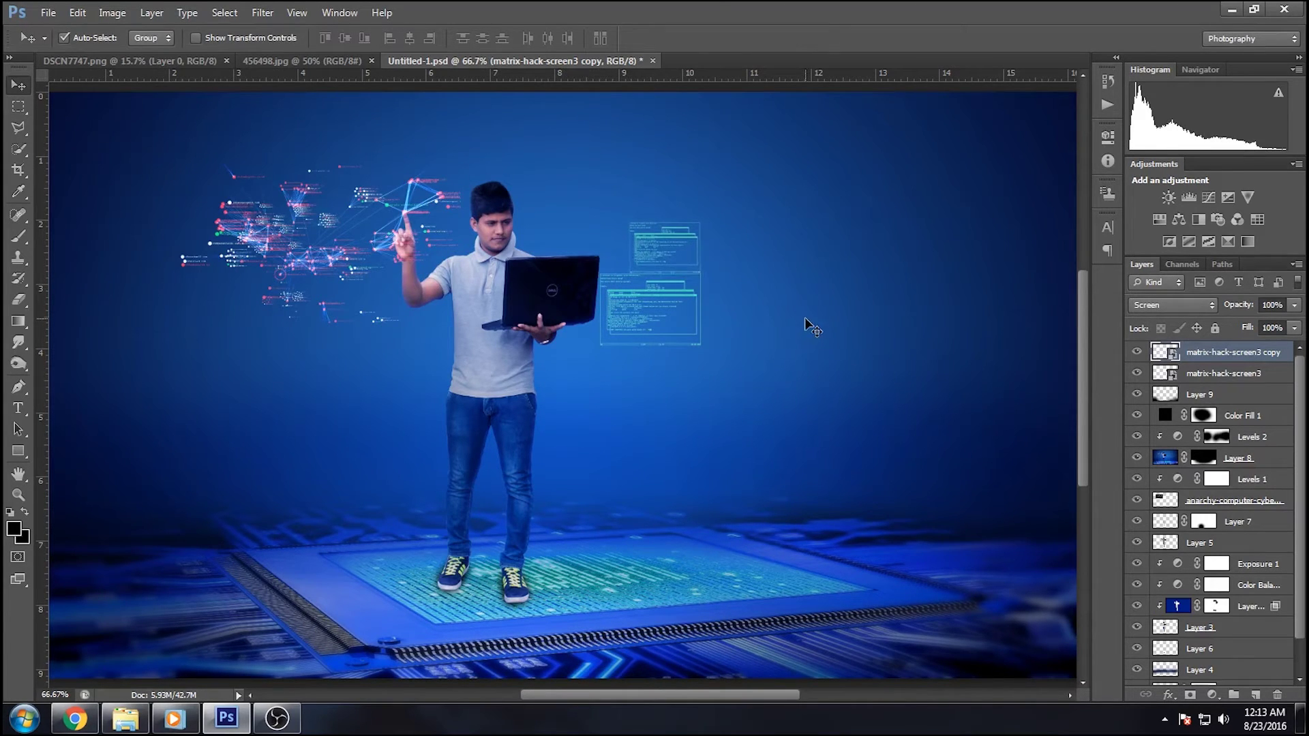
pyautogui.hotkey('ctrl', 't')
pyautogui.rightClick(658, 246)
pyautogui.click(713, 470)
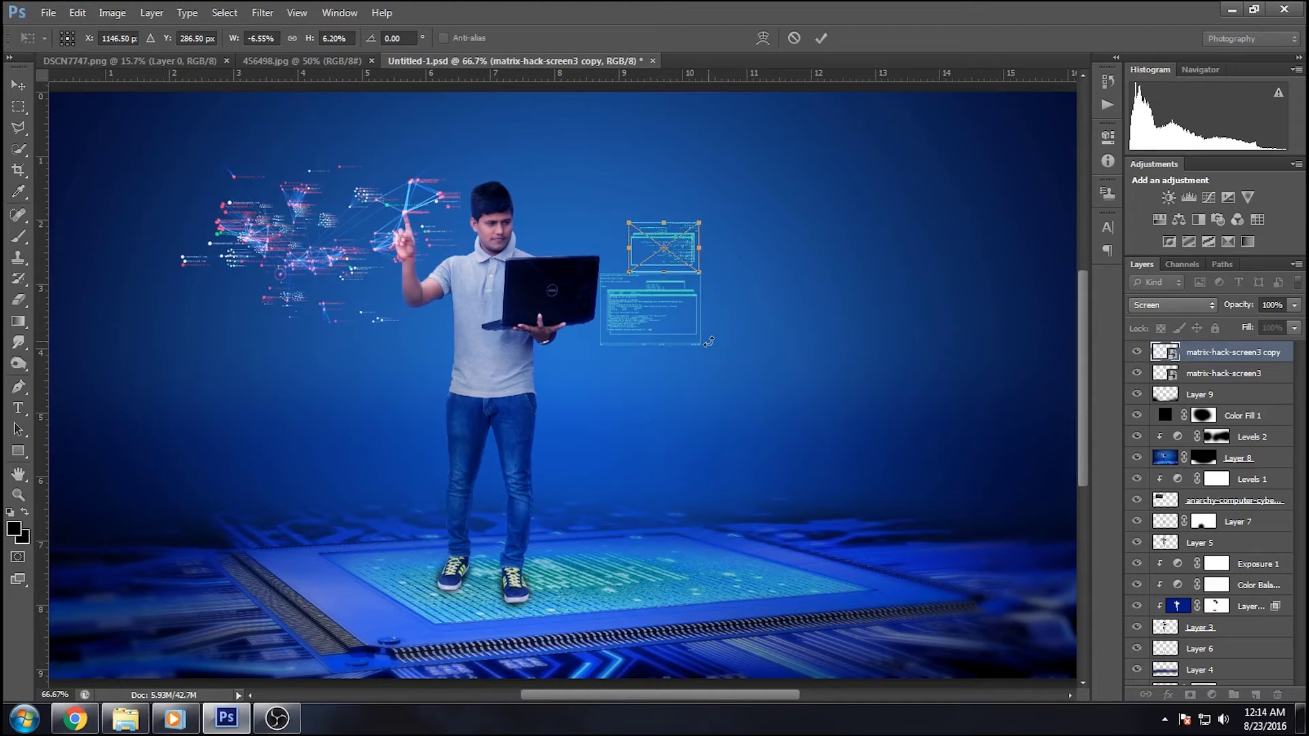
pyautogui.click(821, 39)
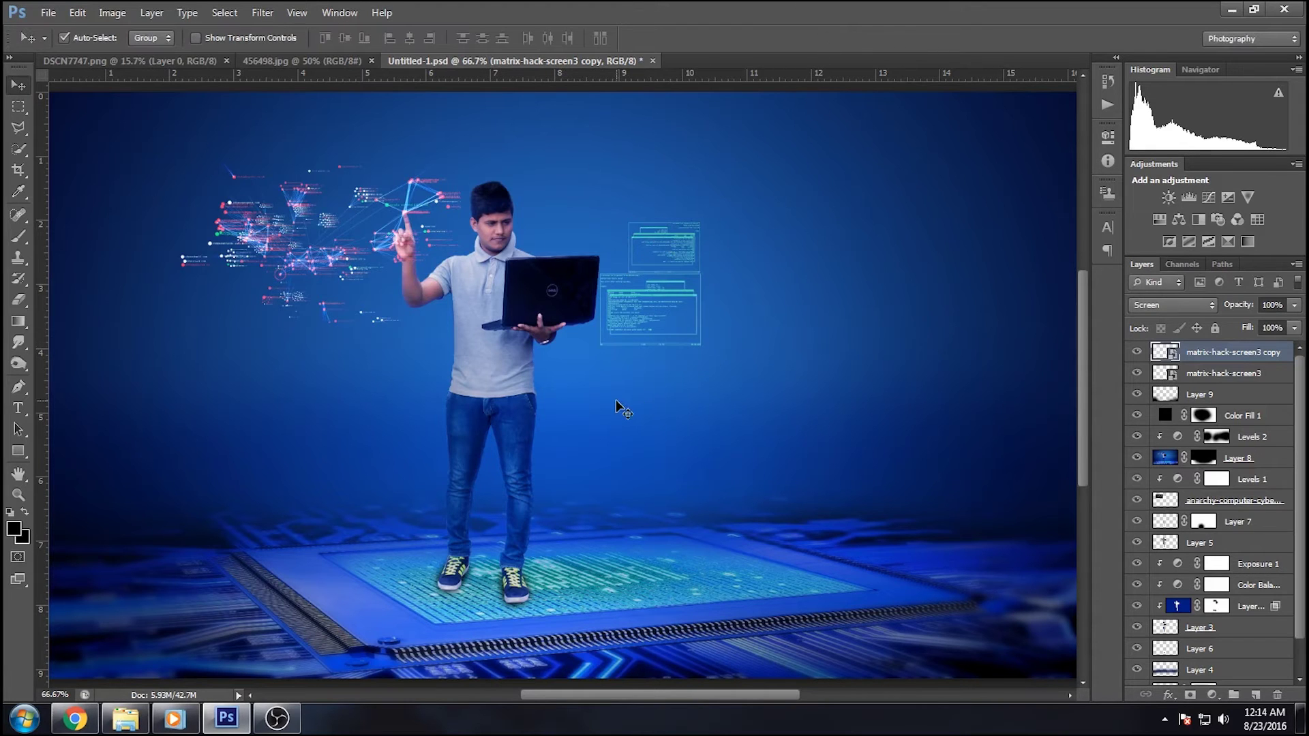
# Fit the whole image in the window and drag the hacker wallpaper image in from the desktop
pyautogui.hotkey('ctrl', '-')
pyautogui.hotkey('ctrl', '0')
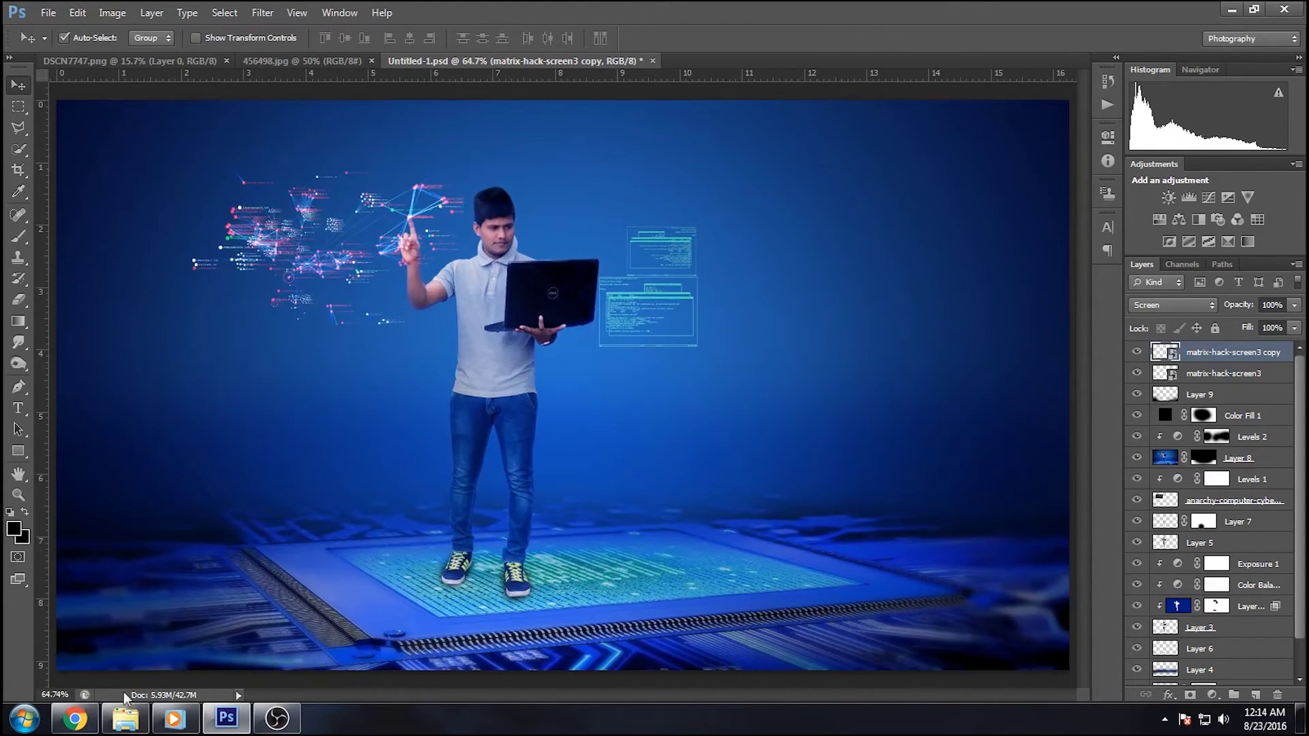
pyautogui.click(125, 719)
pyautogui.moveTo(1236, 134)
pyautogui.mouseDown()
pyautogui.moveTo(263, 634)
pyautogui.moveTo(272, 531)
pyautogui.mouseUp()
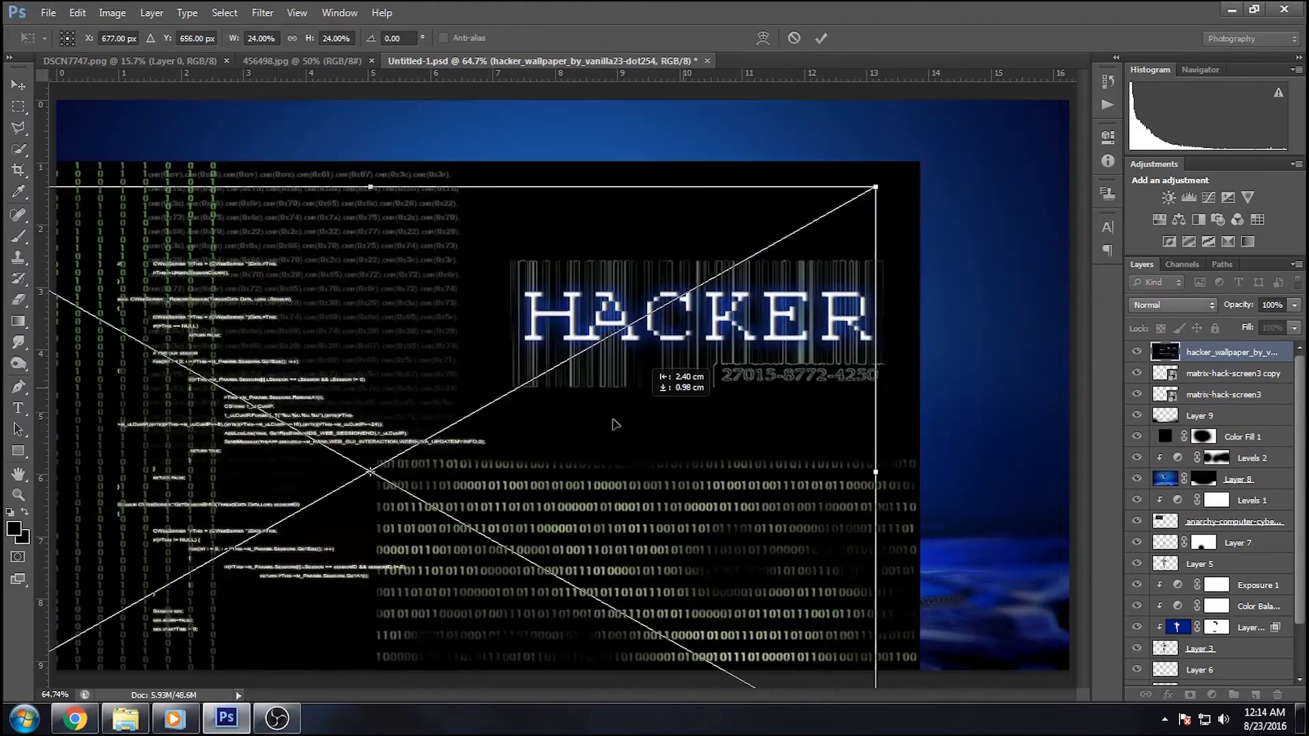
# Enlarge and reposition the hacker wallpaper, then blend it in Screen mode
pyautogui.moveTo(840, 328); pyautogui.dragTo(593, 423)
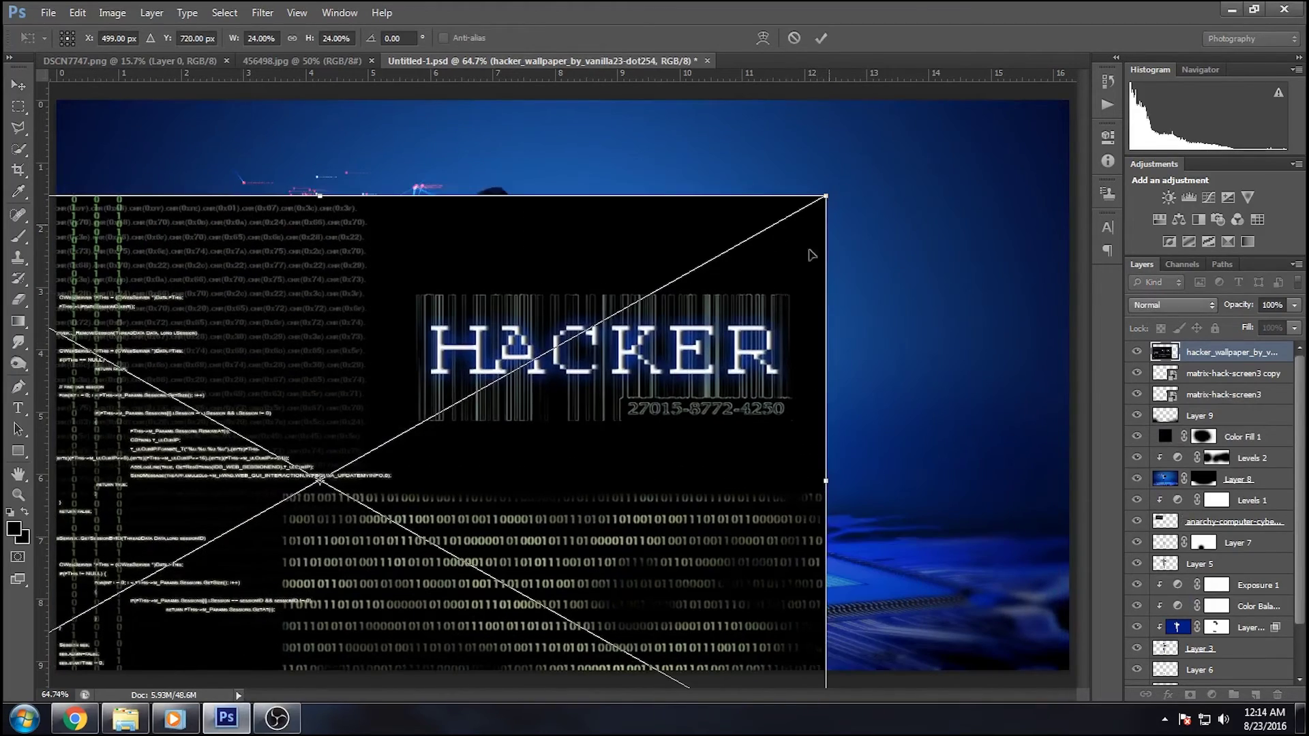
pyautogui.moveTo(821, 195); pyautogui.dragTo(870, 168)
pyautogui.moveTo(590, 439); pyautogui.dragTo(518, 373)
pyautogui.click(820, 38)
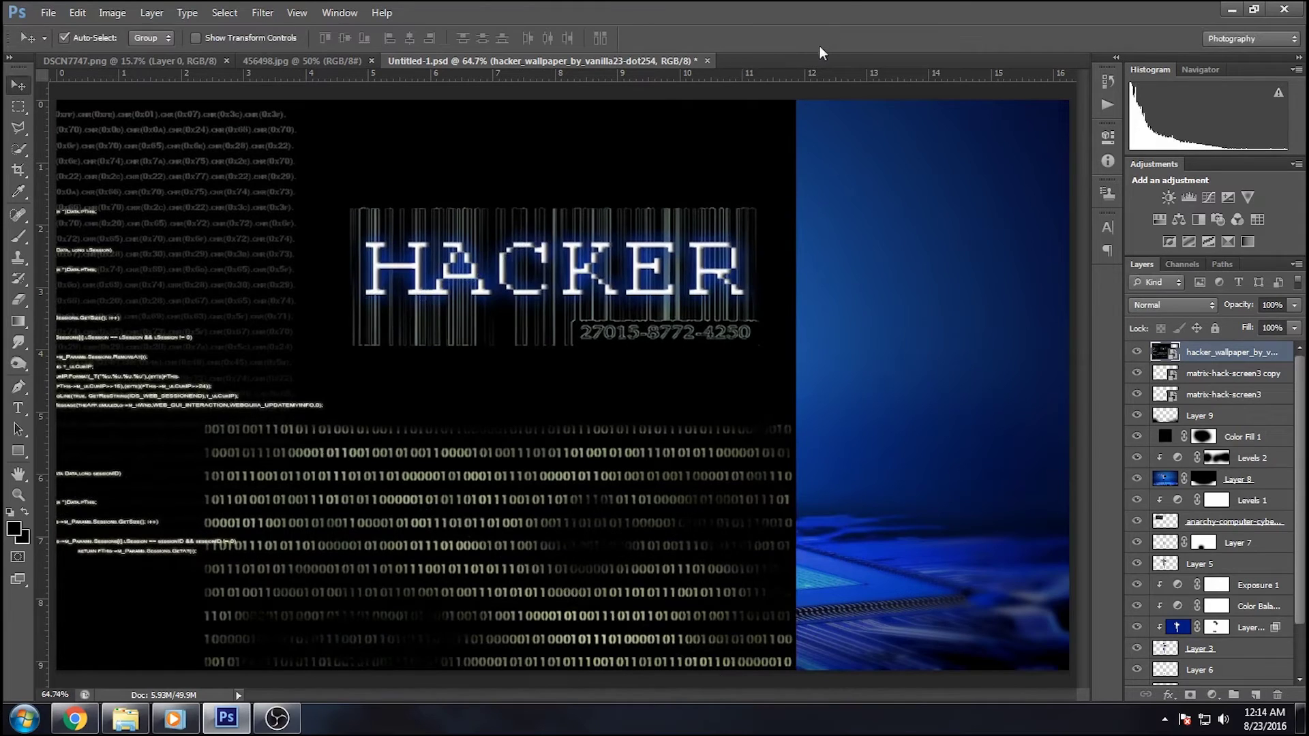
pyautogui.click(1167, 309)
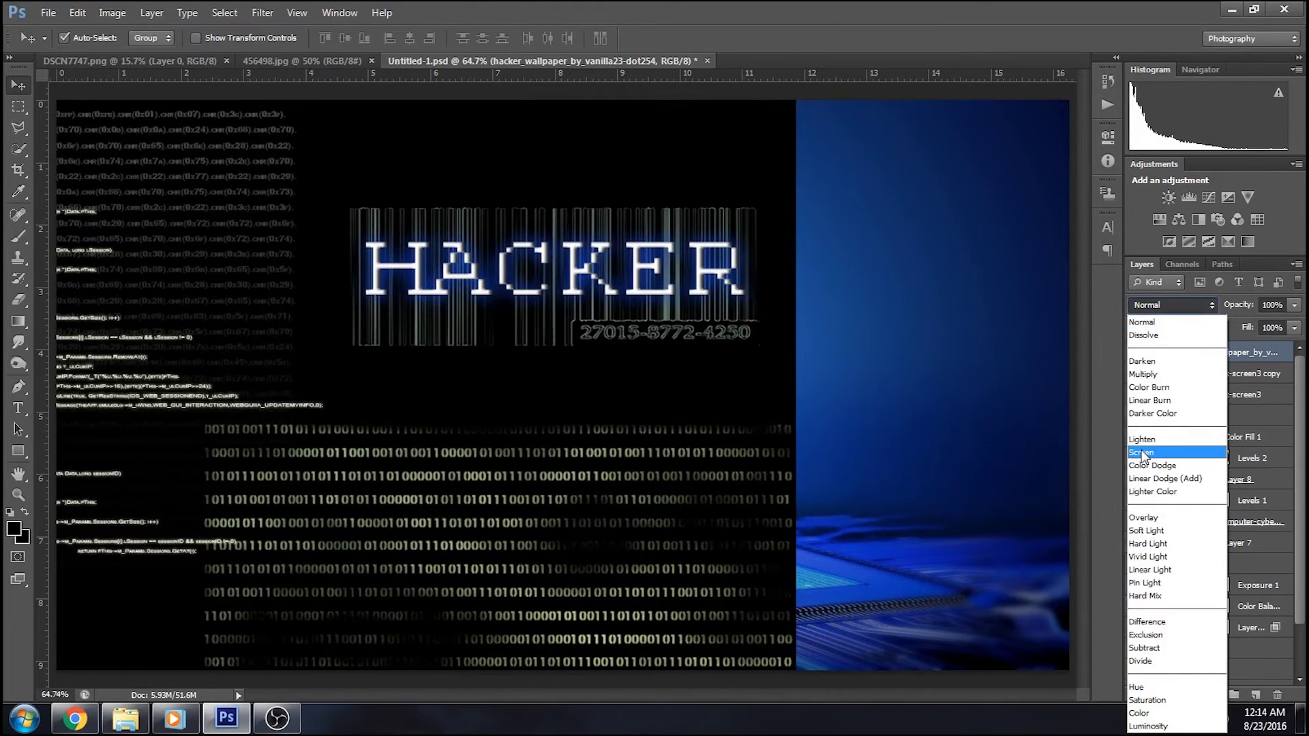
pyautogui.click(1167, 455)
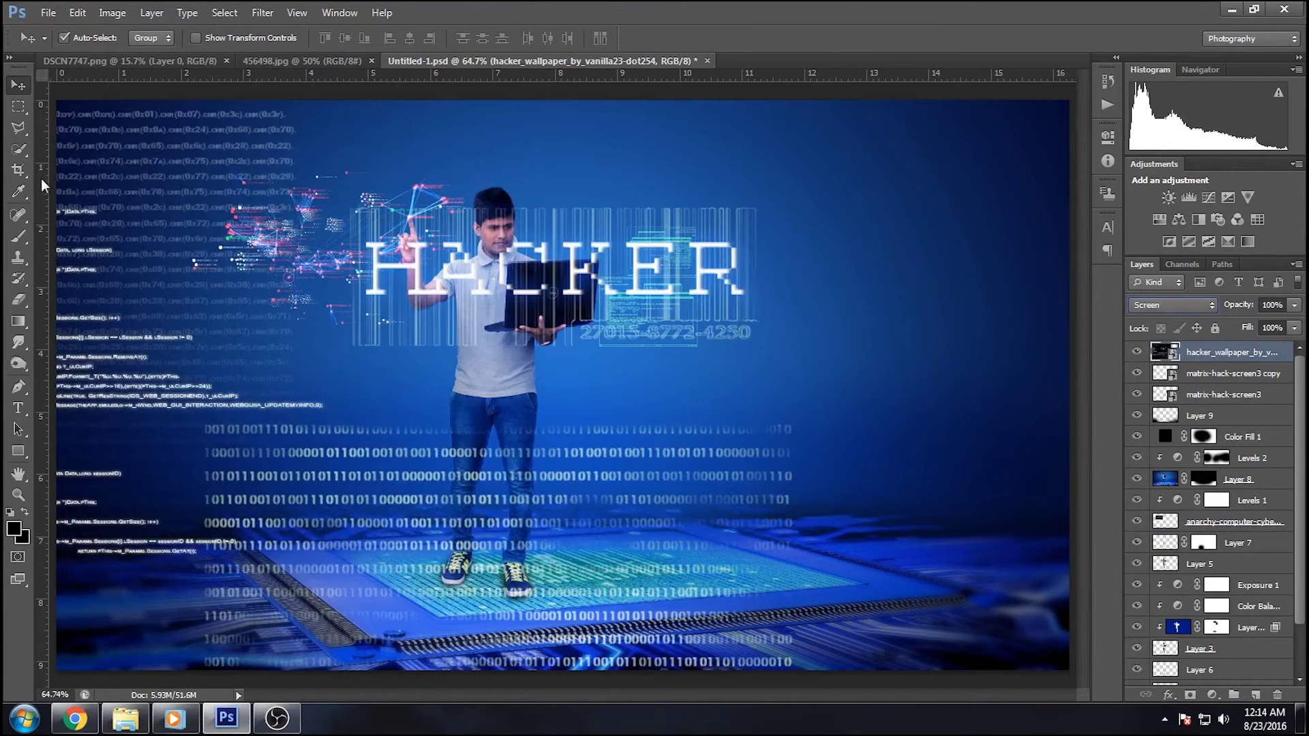
# Add a layer mask to the hacker wallpaper and switch to the Brush
pyautogui.click(18, 300)
pyautogui.rightClick(580, 284)
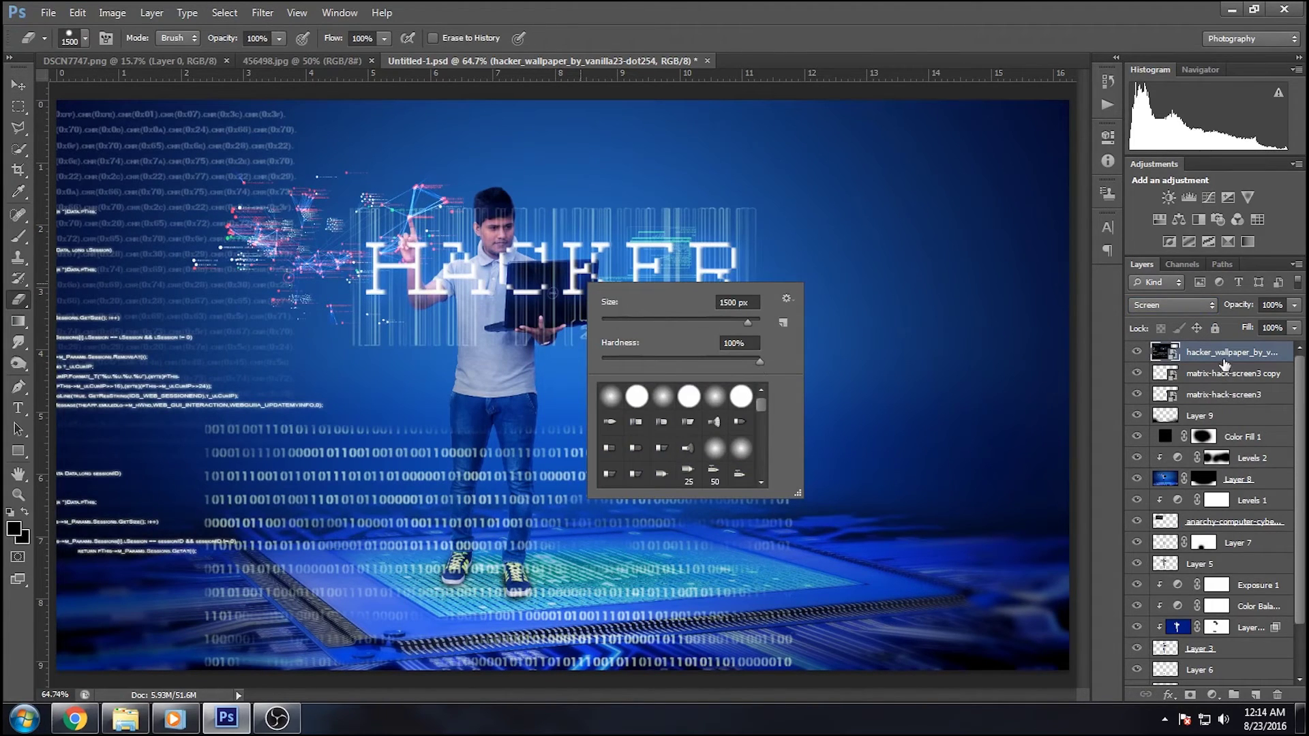
pyautogui.rightClick(1225, 365)
pyautogui.press('Escape')
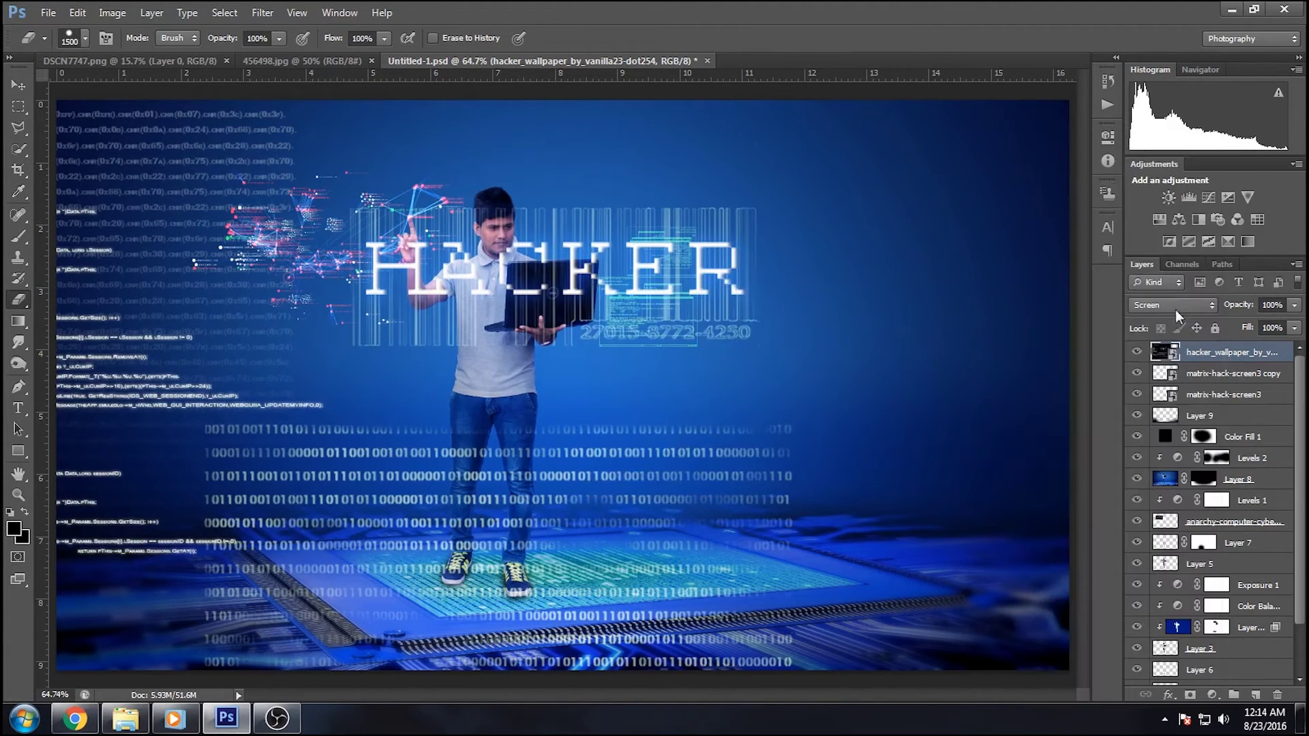
pyautogui.click(1191, 695)
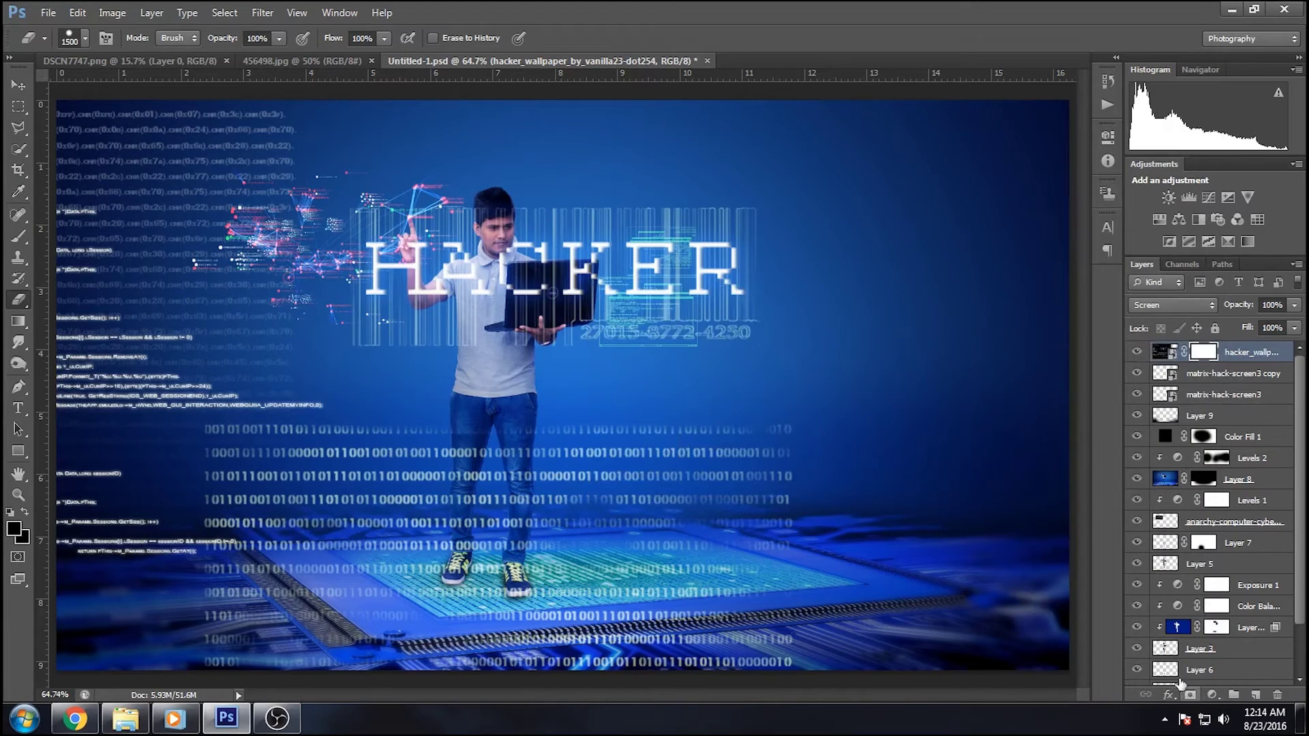
pyautogui.click(19, 236)
# Paint black on the mask with a smaller brush to hide the HACKER title and barcode lines
pyautogui.rightClick(535, 276)
pyautogui.moveTo(654, 310); pyautogui.dragTo(600, 310)
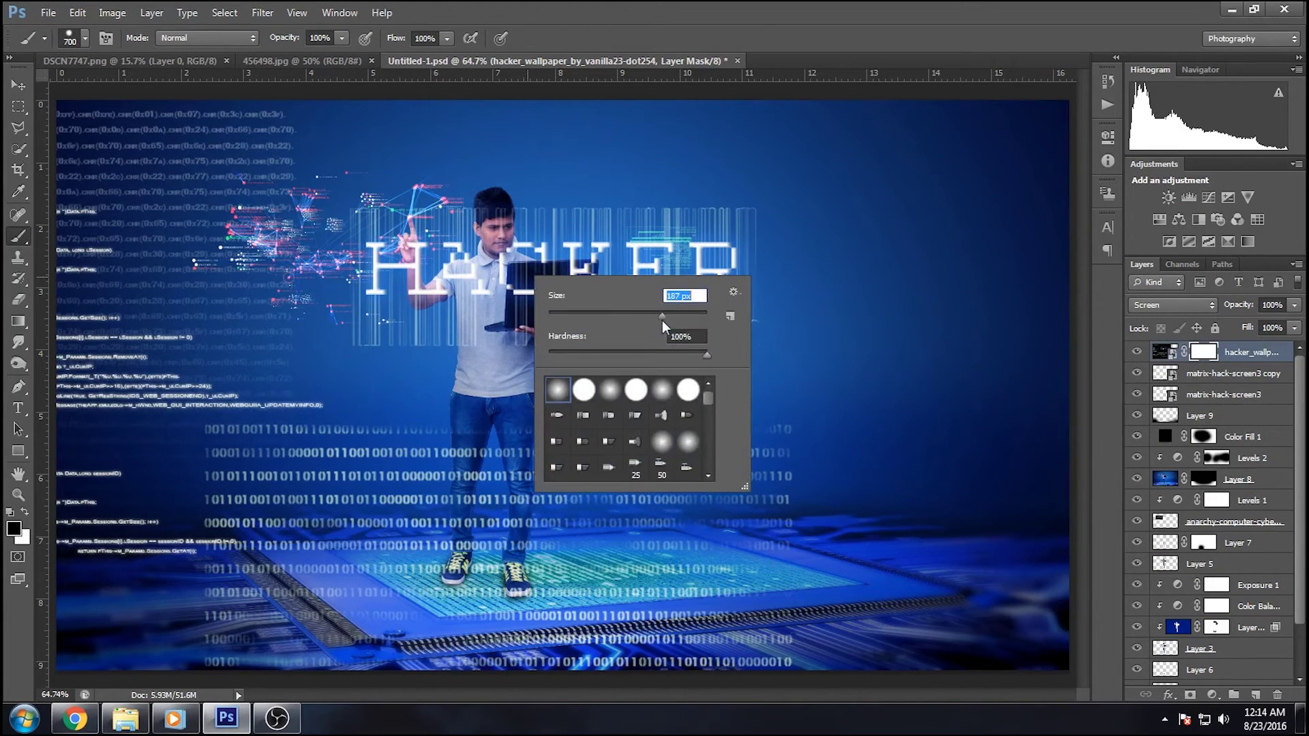
pyautogui.press('Return')
pyautogui.click(390, 240)
pyautogui.moveTo(392, 279)
pyautogui.mouseDown()
pyautogui.moveTo(419, 307)
pyautogui.moveTo(614, 306)
pyautogui.moveTo(722, 239)
pyautogui.moveTo(457, 238)
pyautogui.mouseUp()
pyautogui.moveTo(573, 268); pyautogui.dragTo(726, 266)
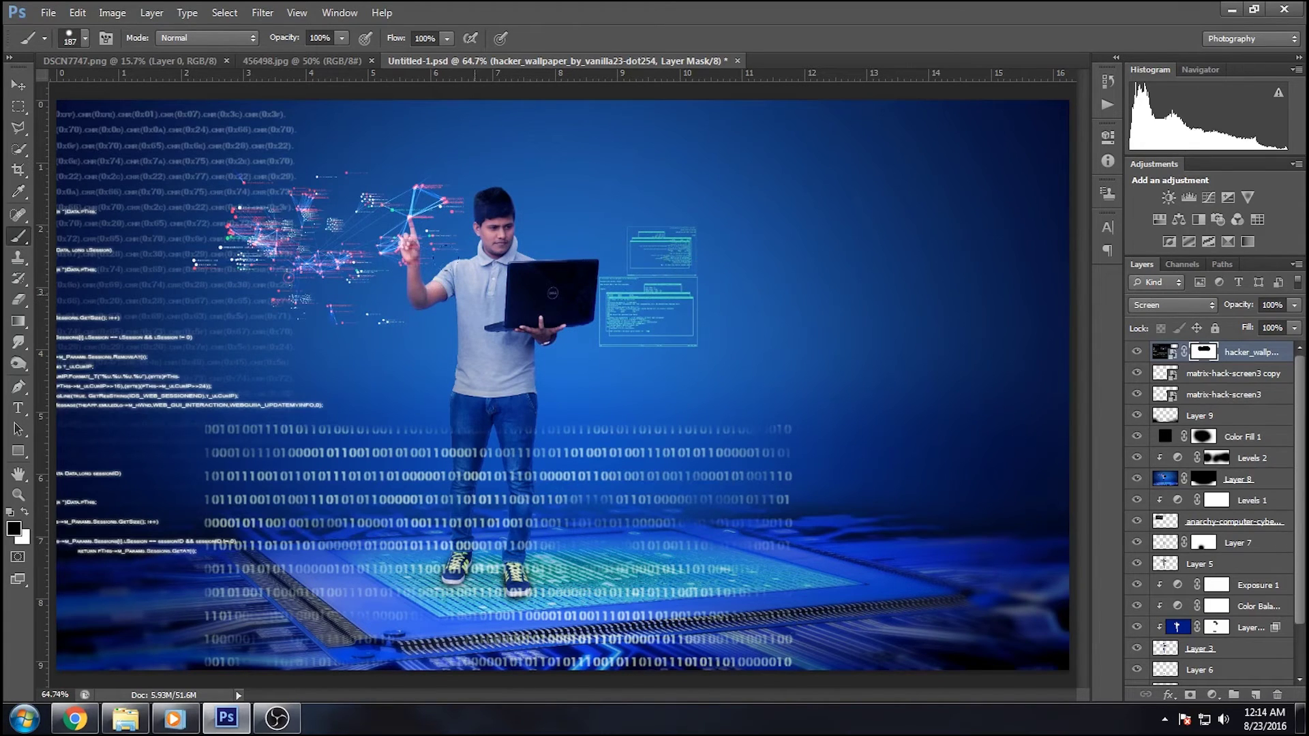
pyautogui.click(1164, 351)
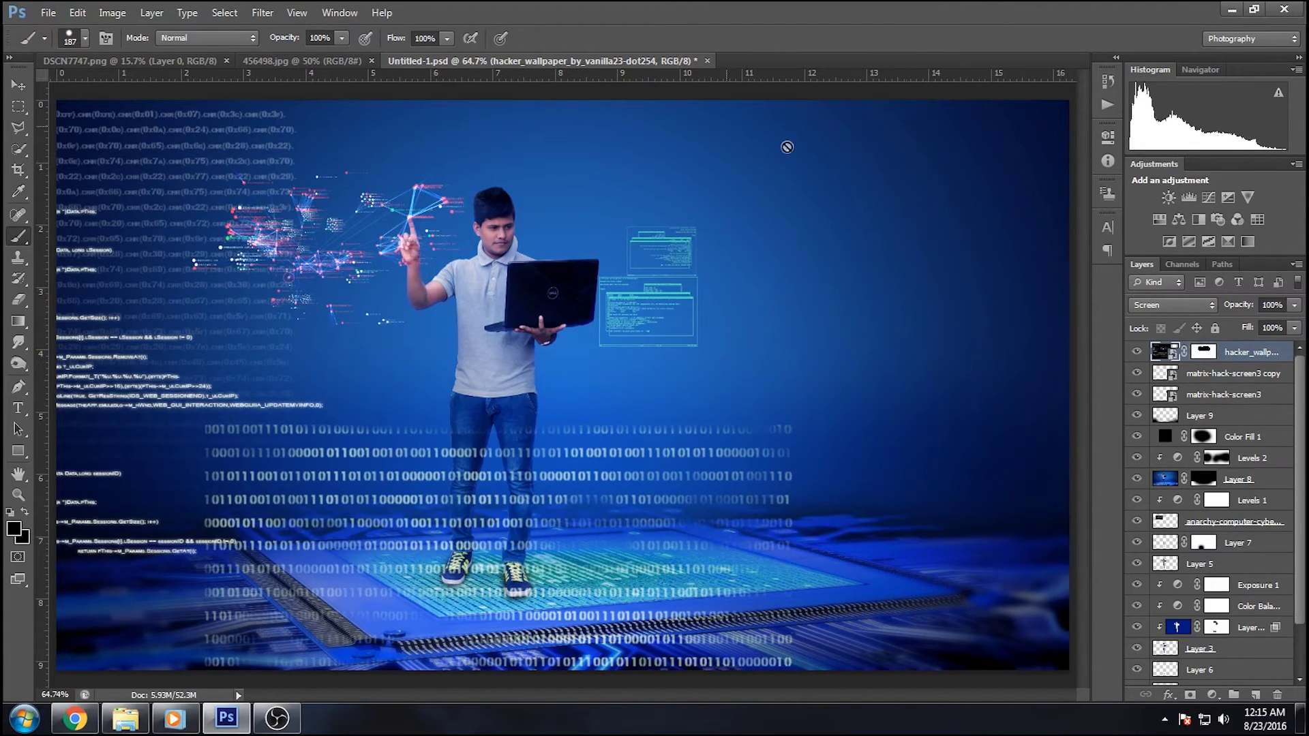
pyautogui.click(262, 12)
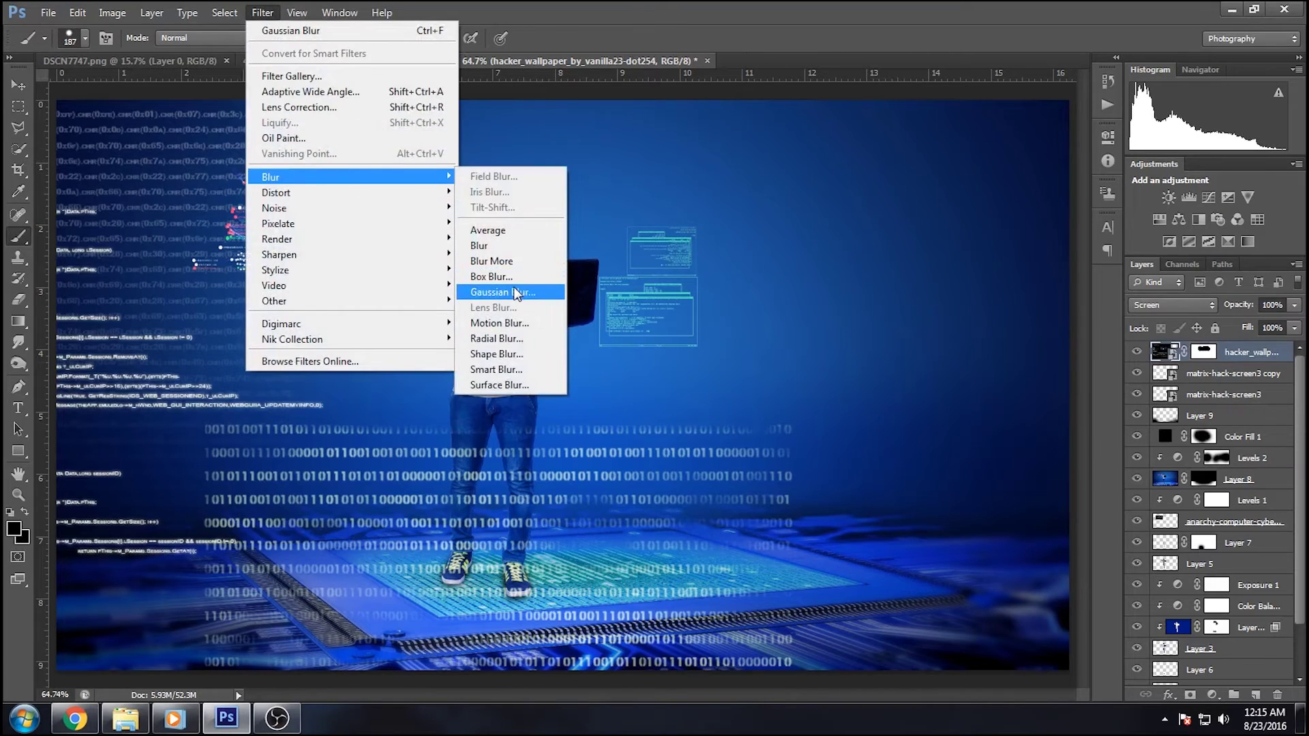
# Soften the wallpaper code text with a Gaussian Blur of about 2 px, then start a Free Transform
pyautogui.moveTo(307, 177)
pyautogui.click(497, 292)
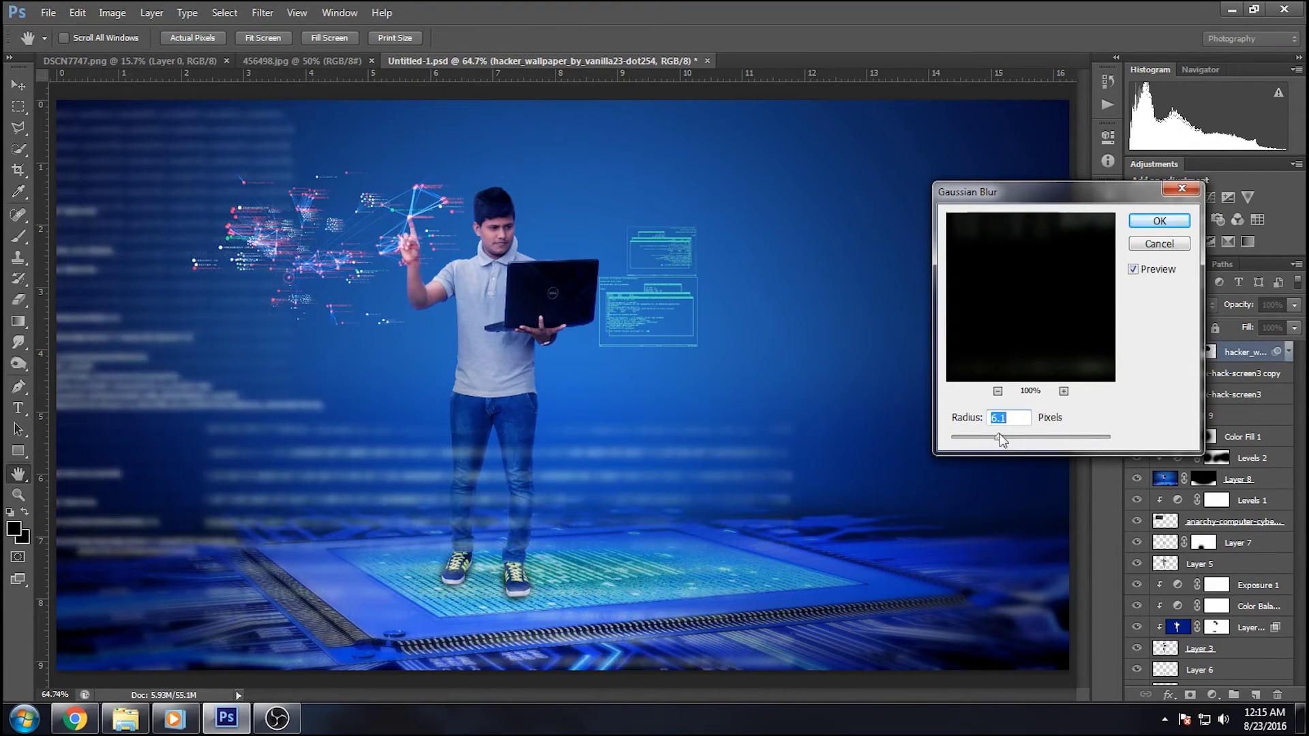
pyautogui.moveTo(988, 439); pyautogui.dragTo(968, 439)
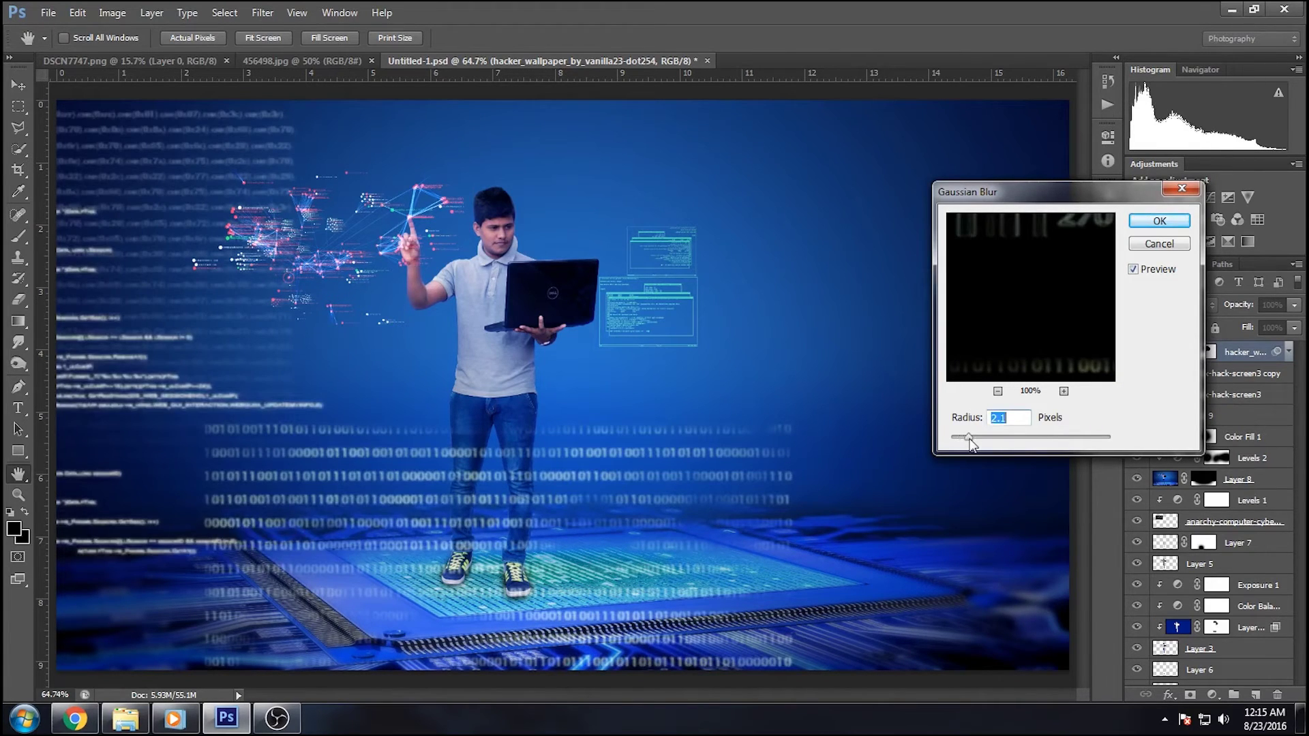
pyautogui.click(1159, 220)
pyautogui.hotkey('ctrl', 't')
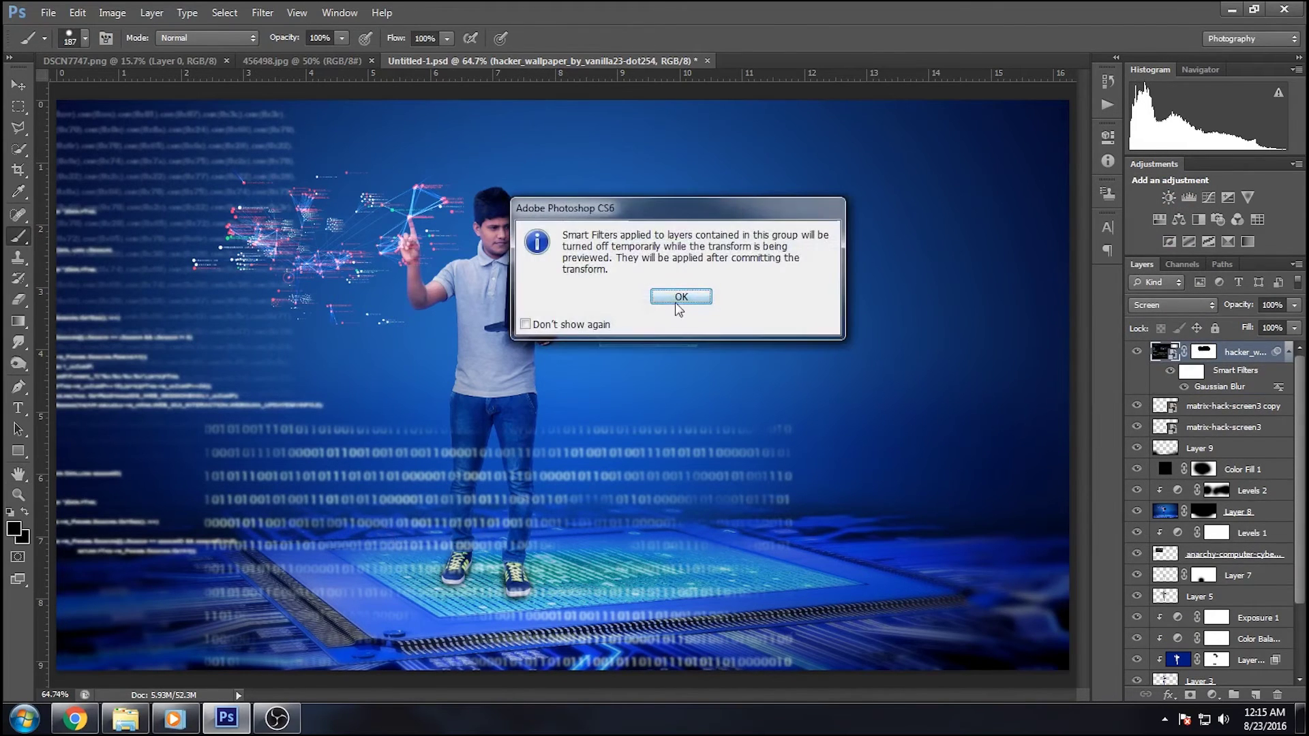
pyautogui.click(678, 304)
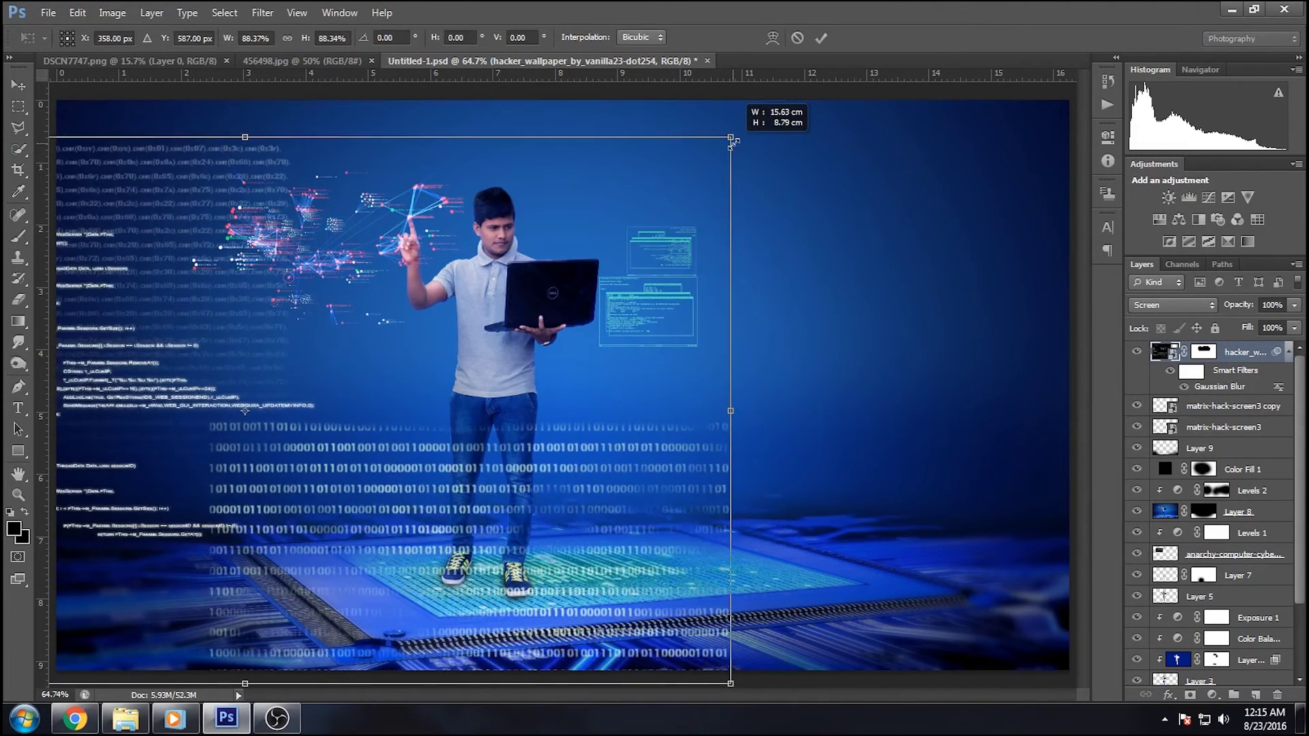
# Scale the code-text layer to about 94% and move it left
pyautogui.moveTo(734, 143); pyautogui.dragTo(730, 137)
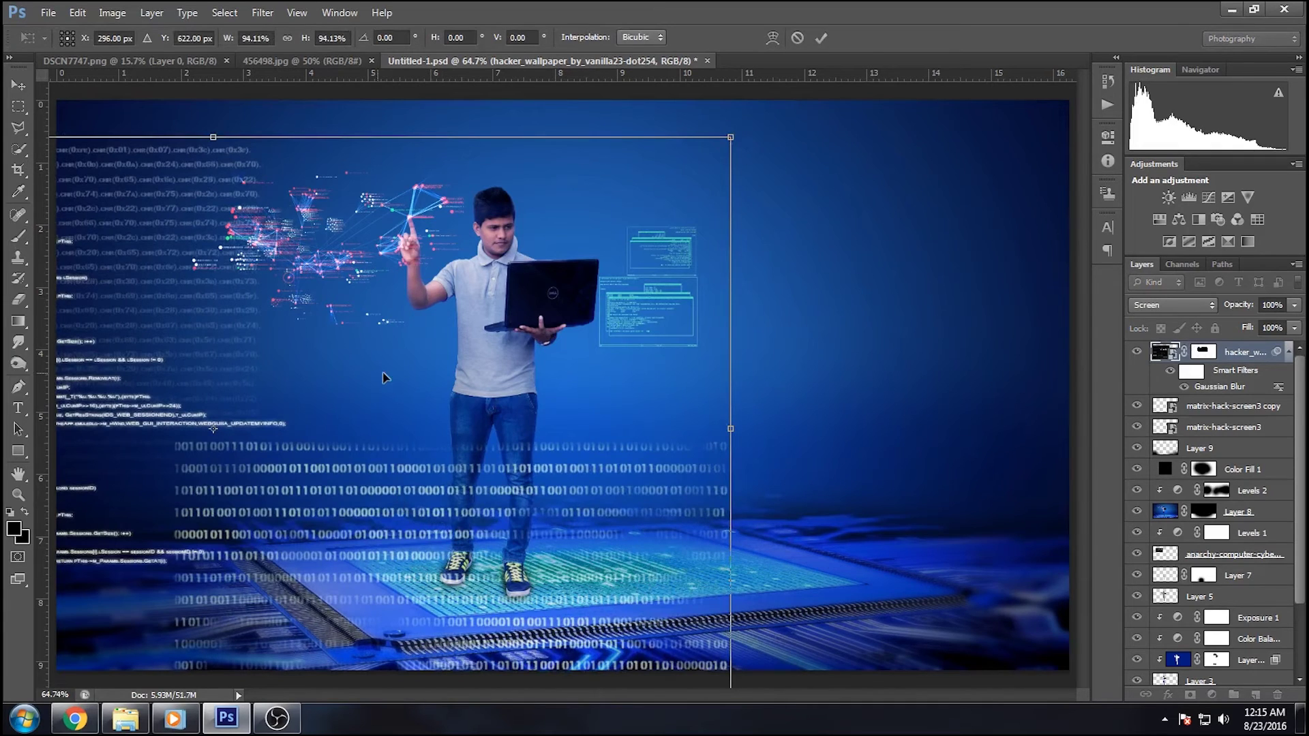
pyautogui.moveTo(302, 394); pyautogui.dragTo(218, 396)
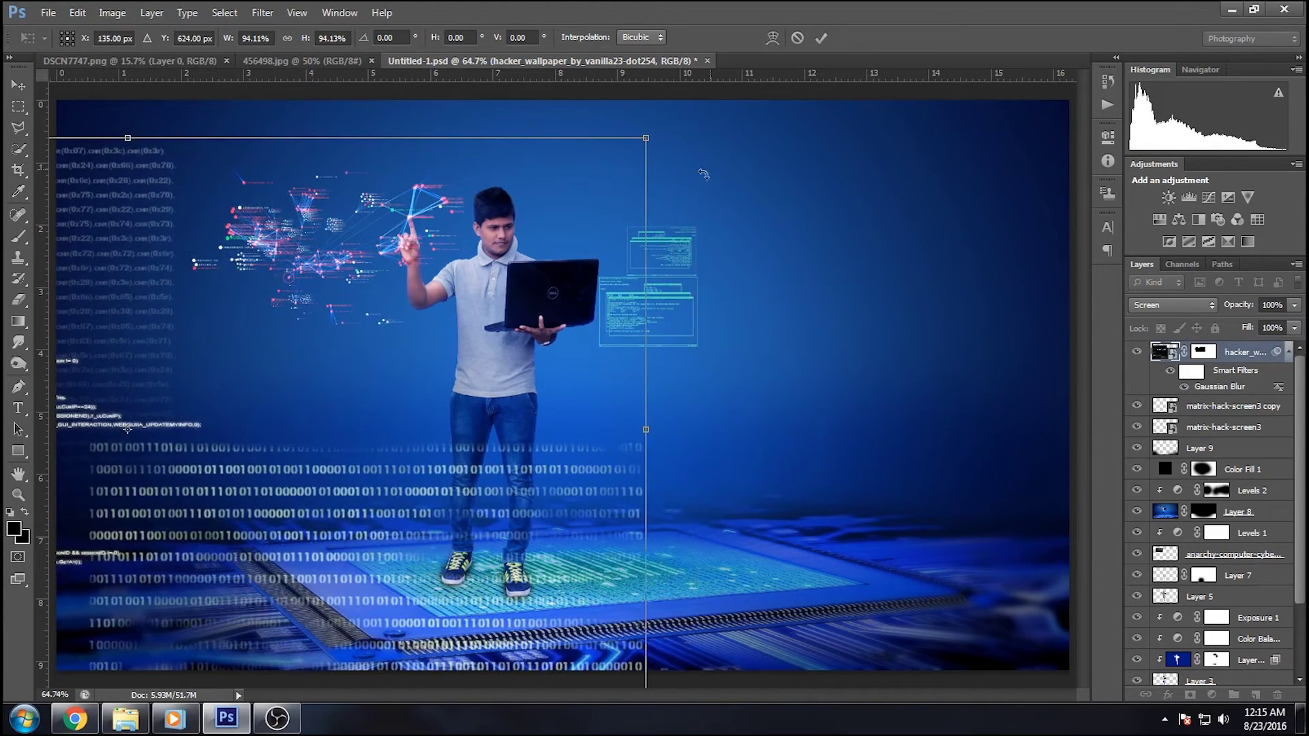
pyautogui.click(821, 37)
# Paint black on the layer mask to hide the binary-code rows around the man
pyautogui.press('b')
pyautogui.click(1204, 352)
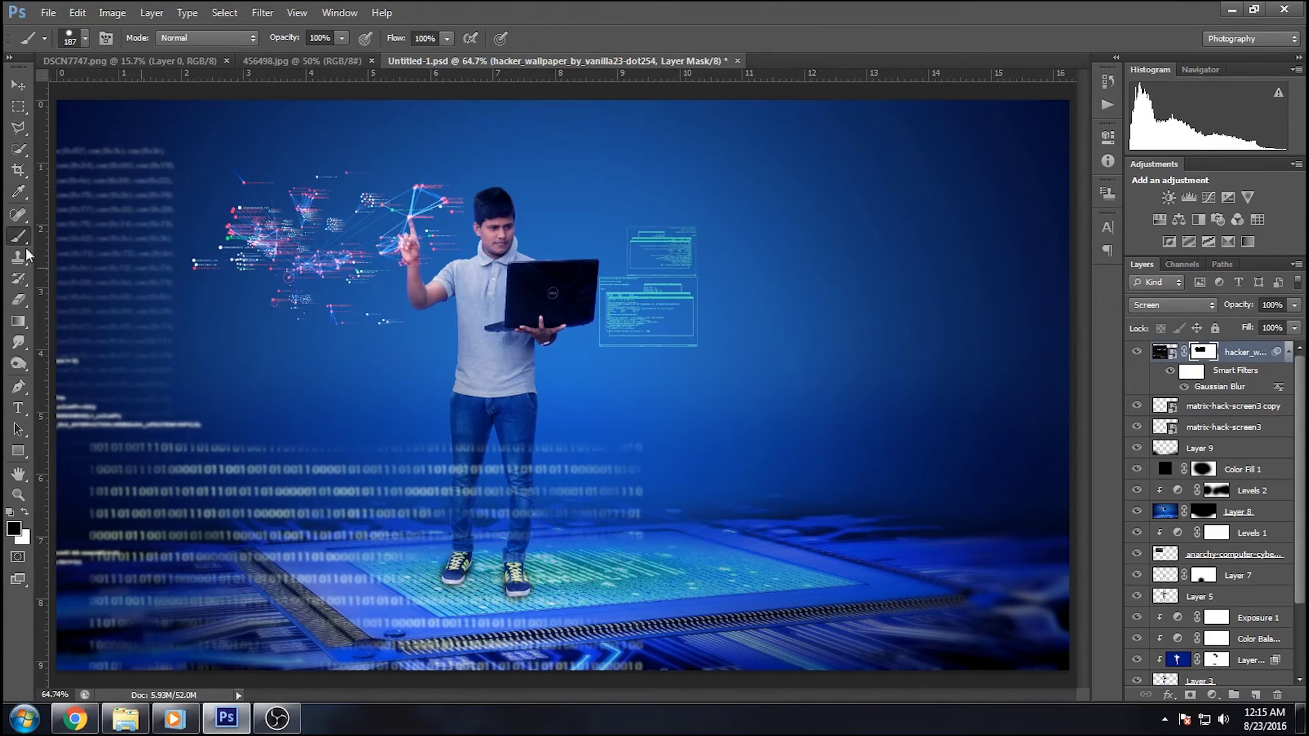
pyautogui.moveTo(477, 478); pyautogui.dragTo(600, 481)
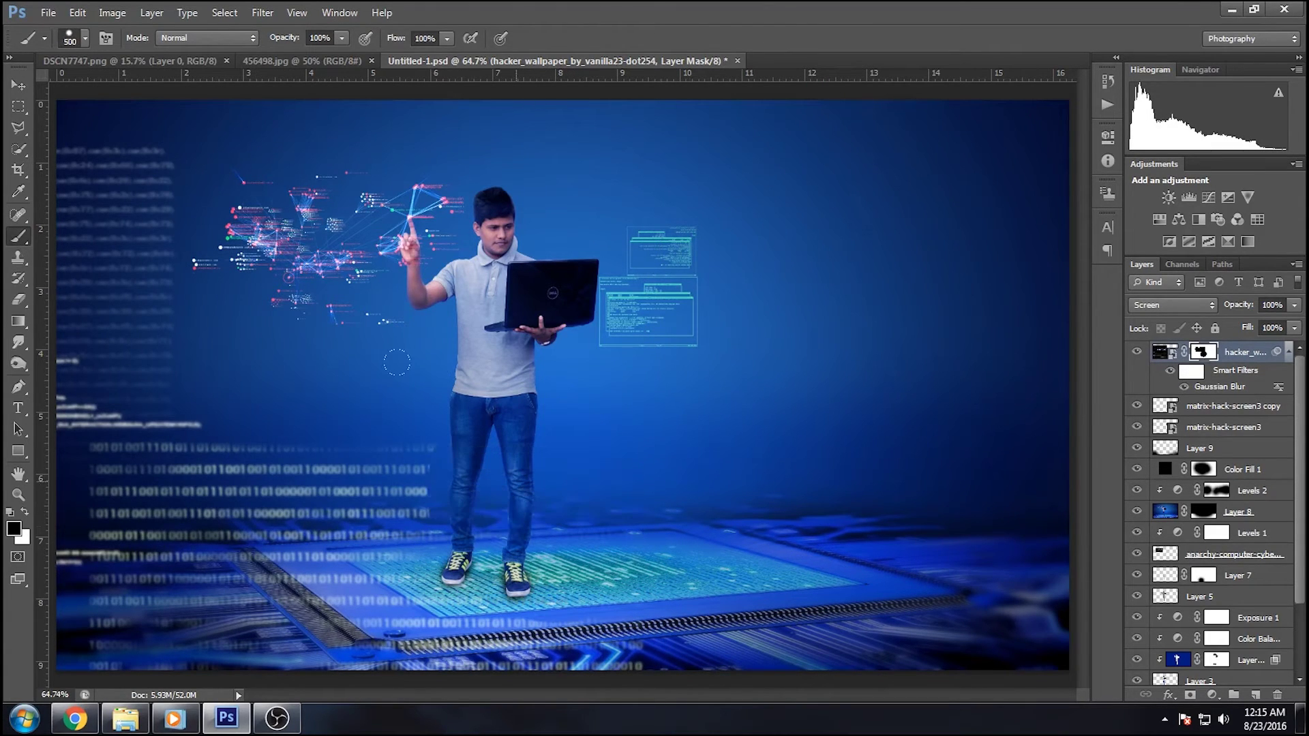
pyautogui.rightClick(571, 383)
pyautogui.press('Escape')
pyautogui.moveTo(408, 386); pyautogui.dragTo(291, 334)
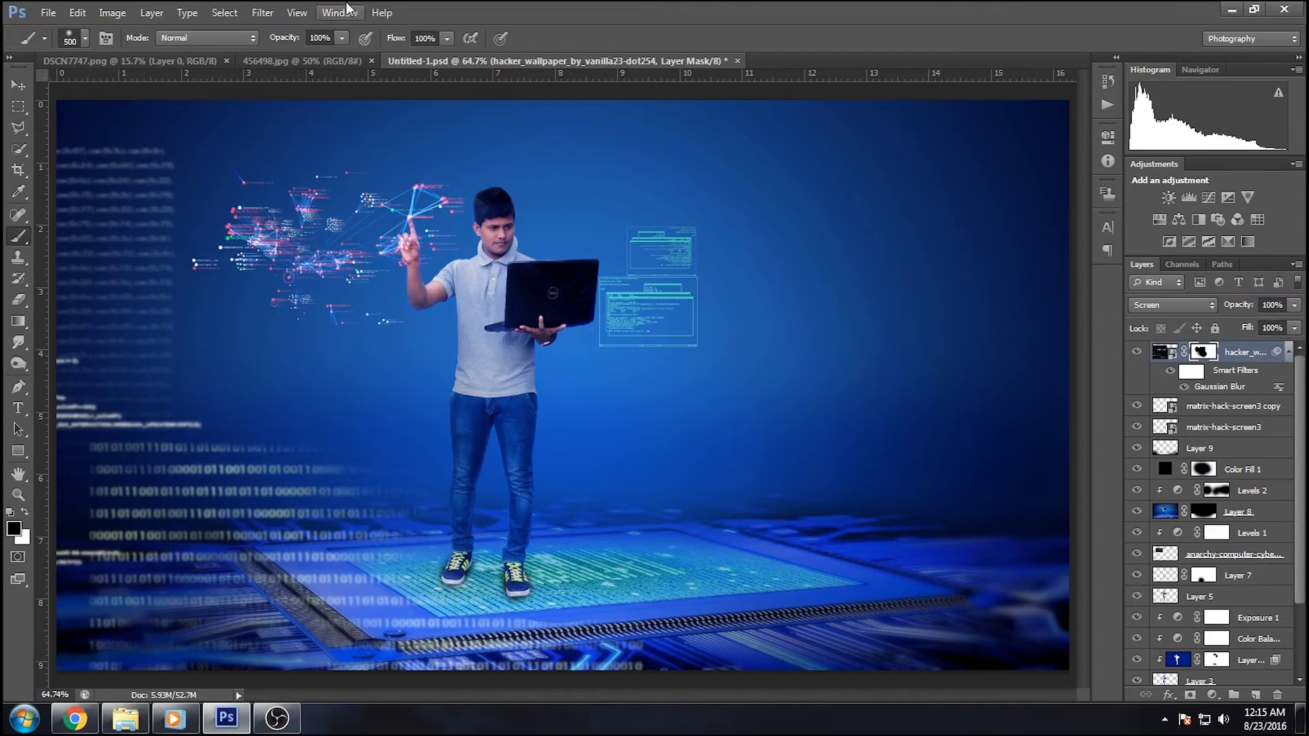
# Apply a second, stronger Gaussian Blur of about 5 px to the code-text image rather than its mask
pyautogui.click(262, 12)
pyautogui.click(519, 289)
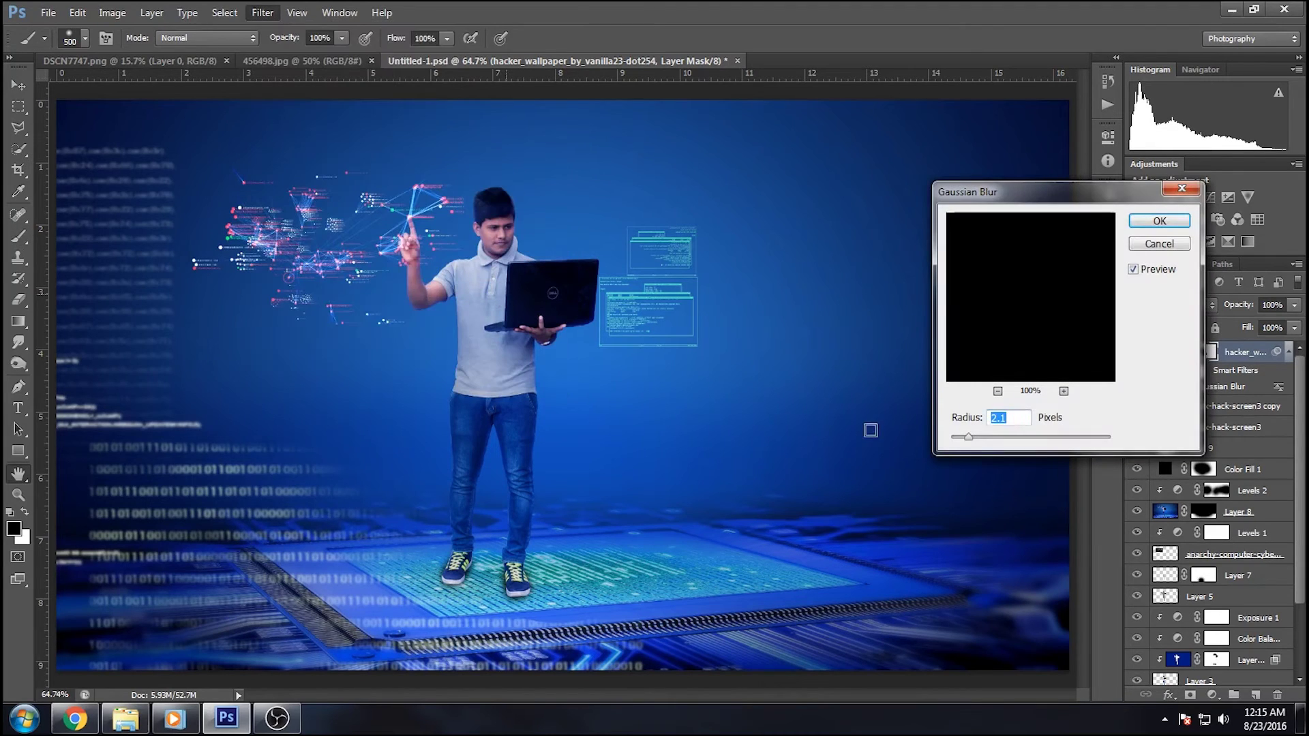
pyautogui.moveTo(968, 437); pyautogui.dragTo(994, 439)
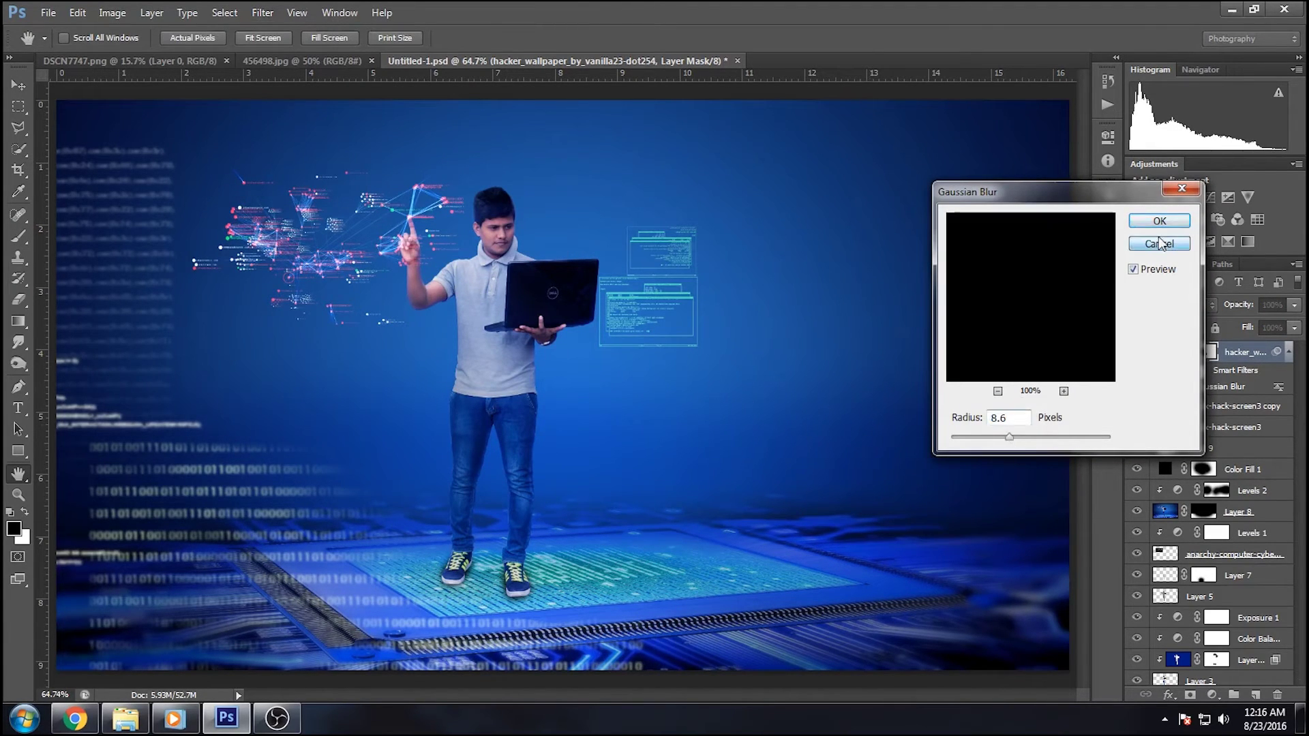
pyautogui.press('Return')
pyautogui.click(1167, 351)
pyautogui.click(262, 12)
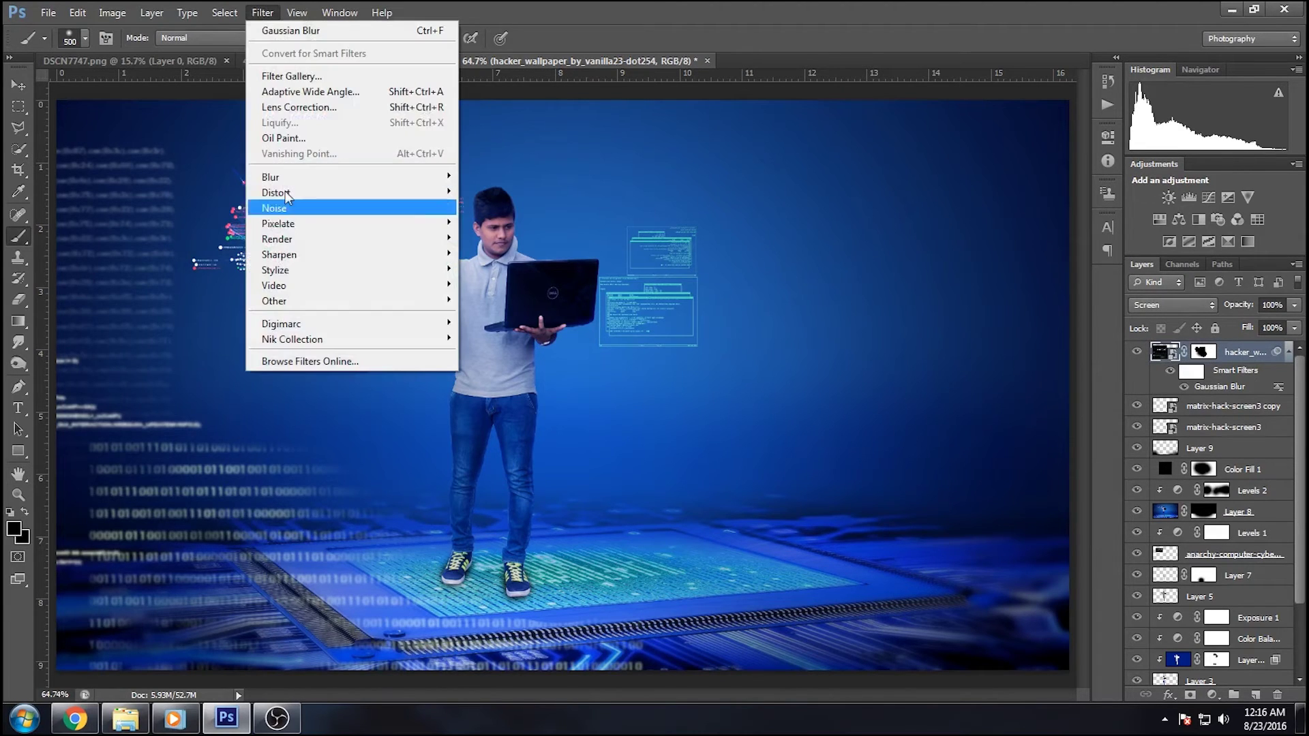
pyautogui.click(501, 298)
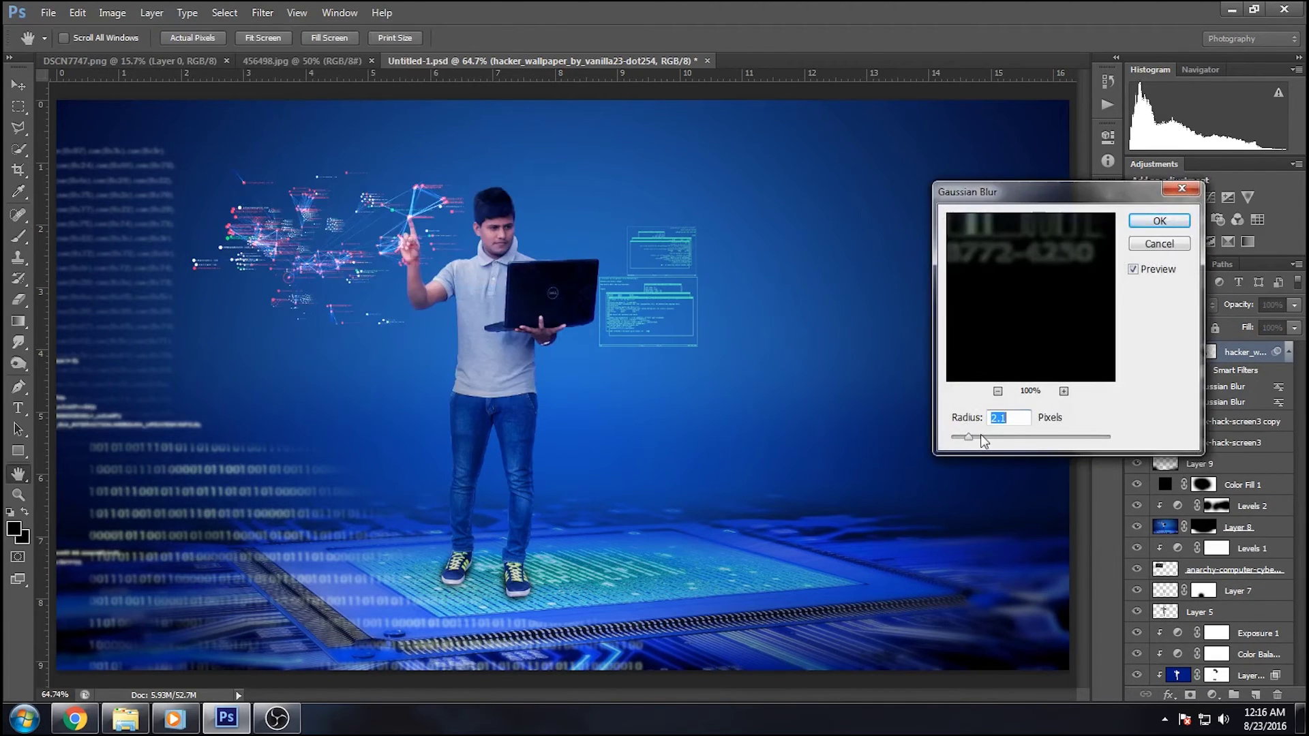
pyautogui.moveTo(987, 440); pyautogui.dragTo(989, 441)
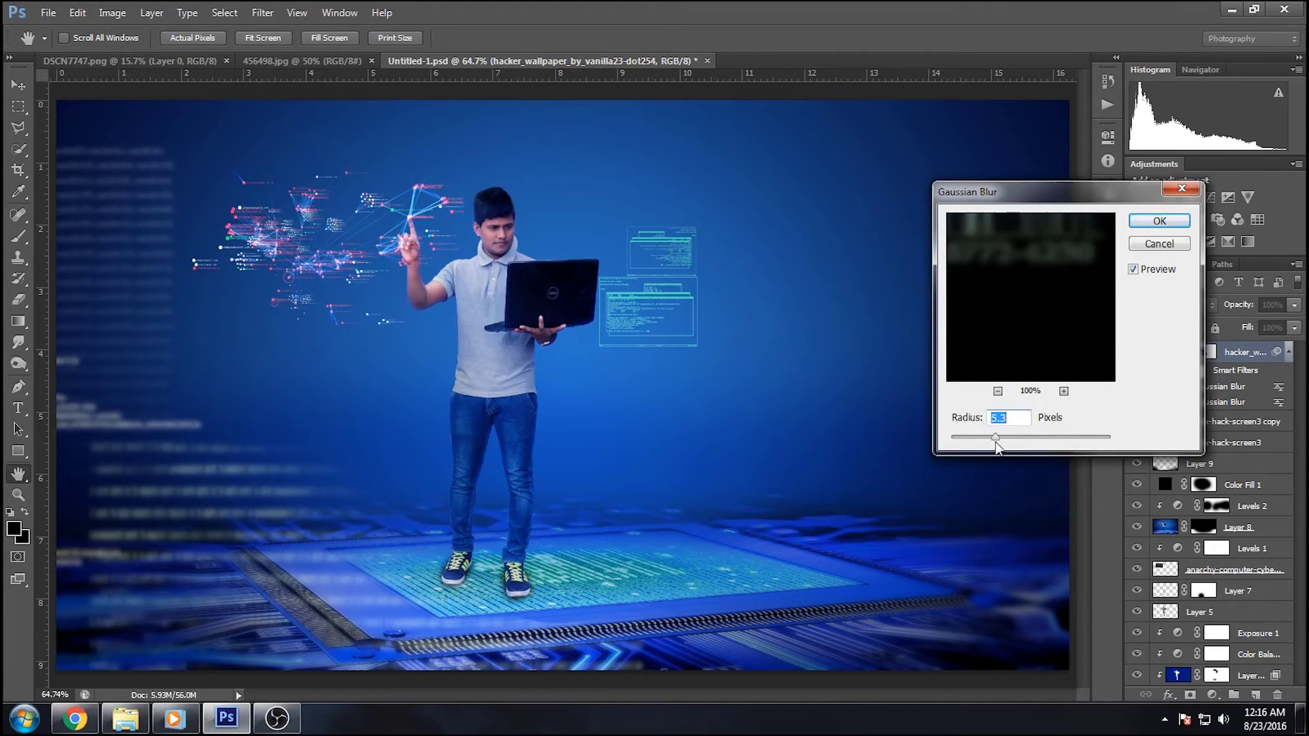
pyautogui.click(1158, 221)
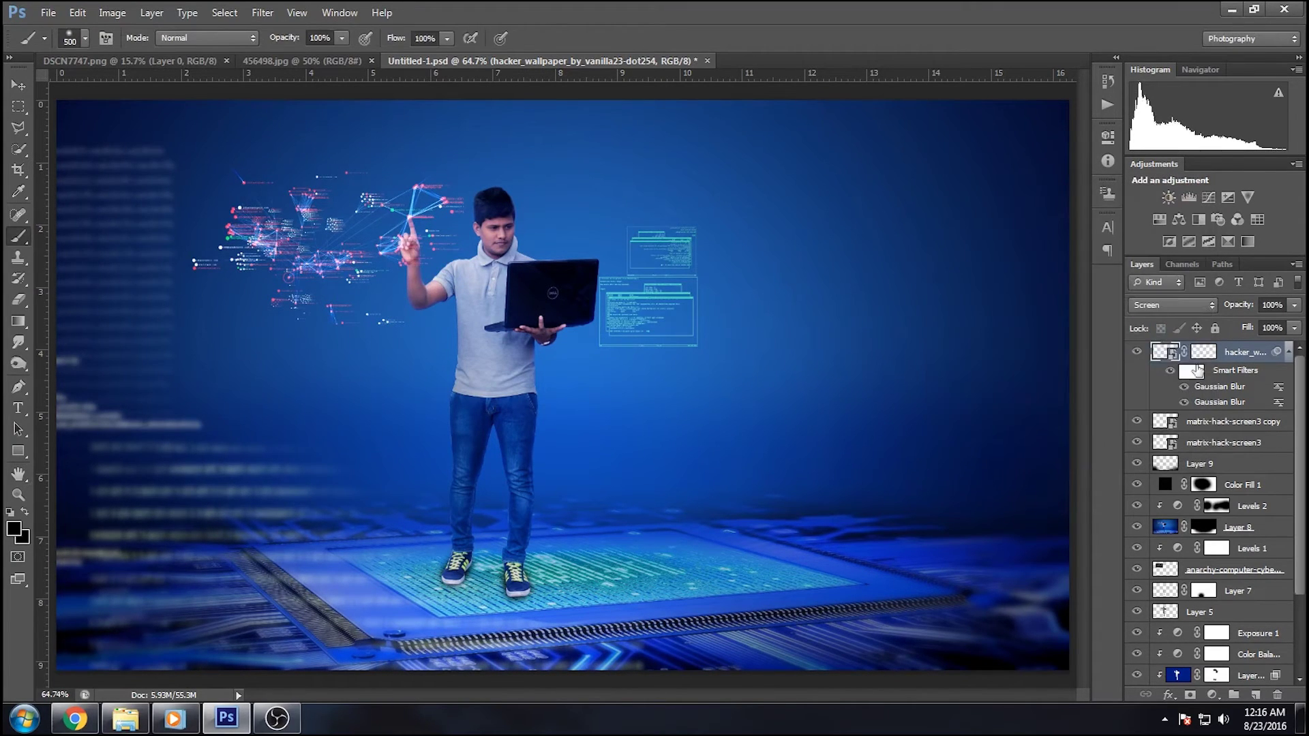
pyautogui.click(1159, 219)
# Clip a Hue/Saturation adjustment to the code layer and shift its hue to -138
pyautogui.click(964, 400)
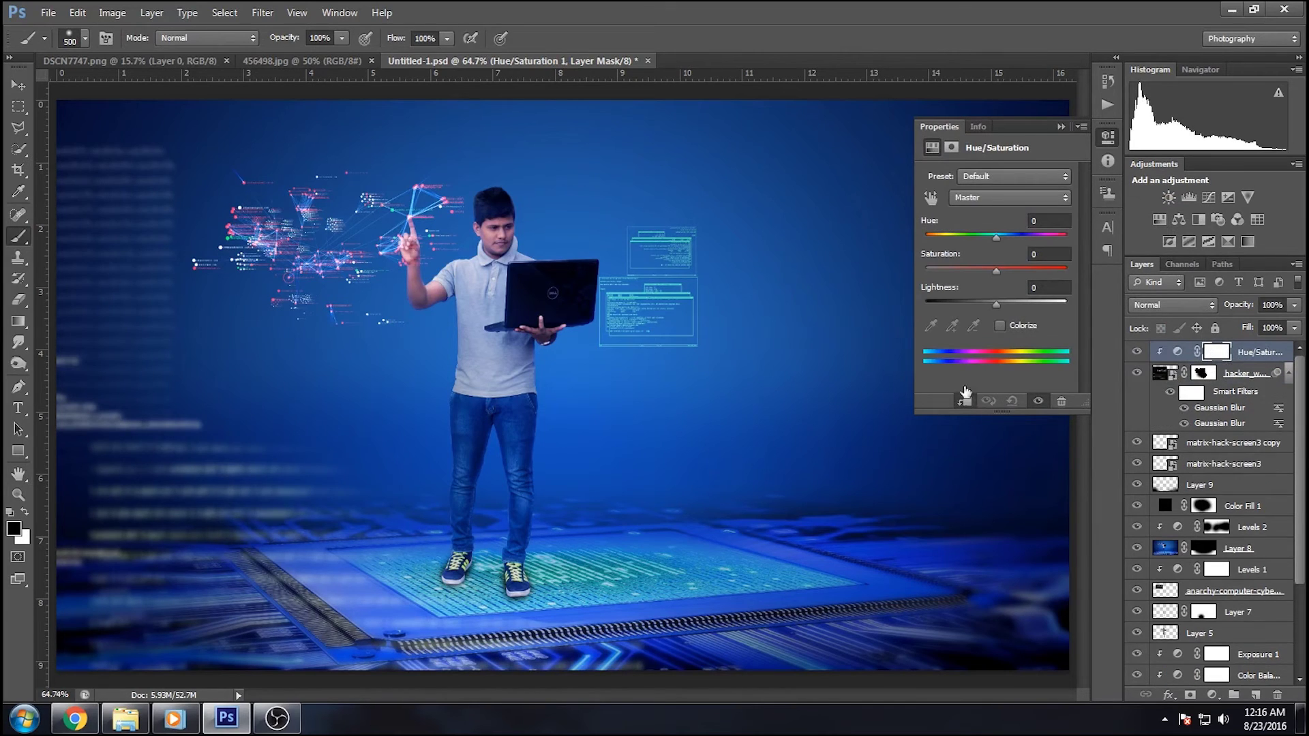
pyautogui.moveTo(992, 234); pyautogui.dragTo(938, 239)
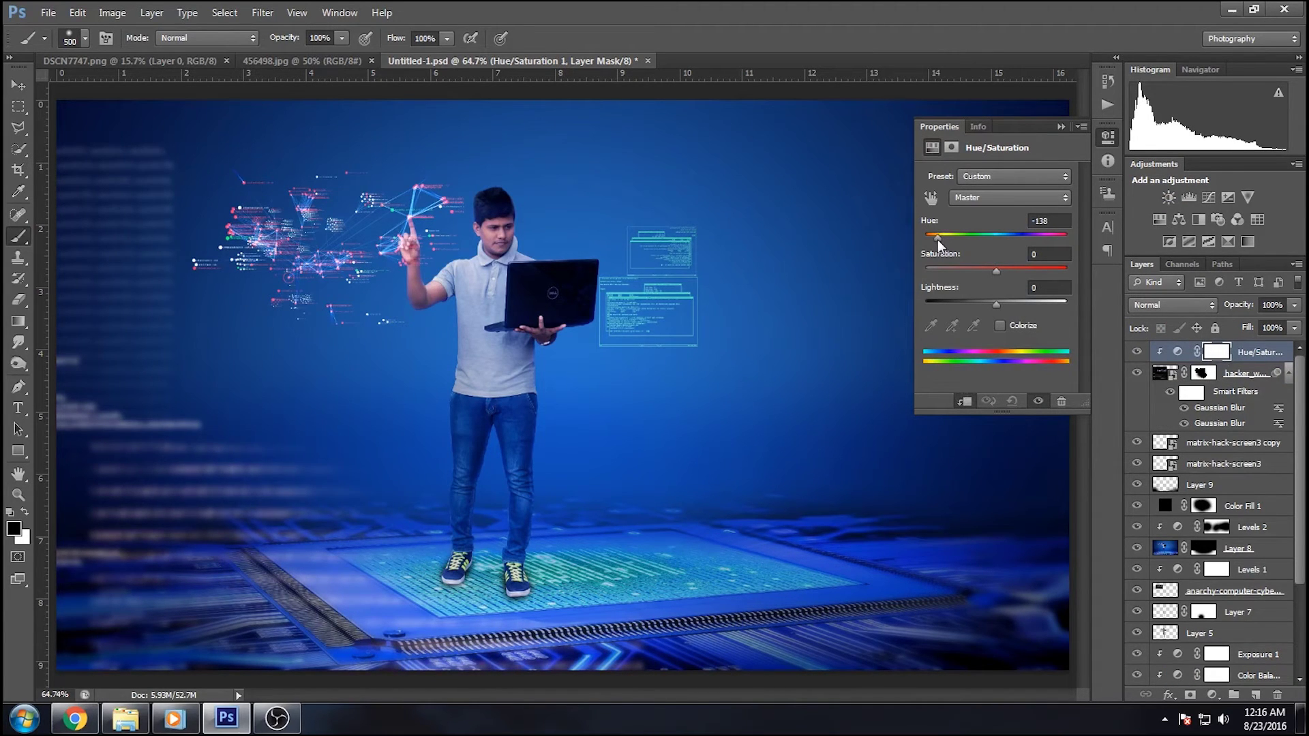
pyautogui.click(1060, 126)
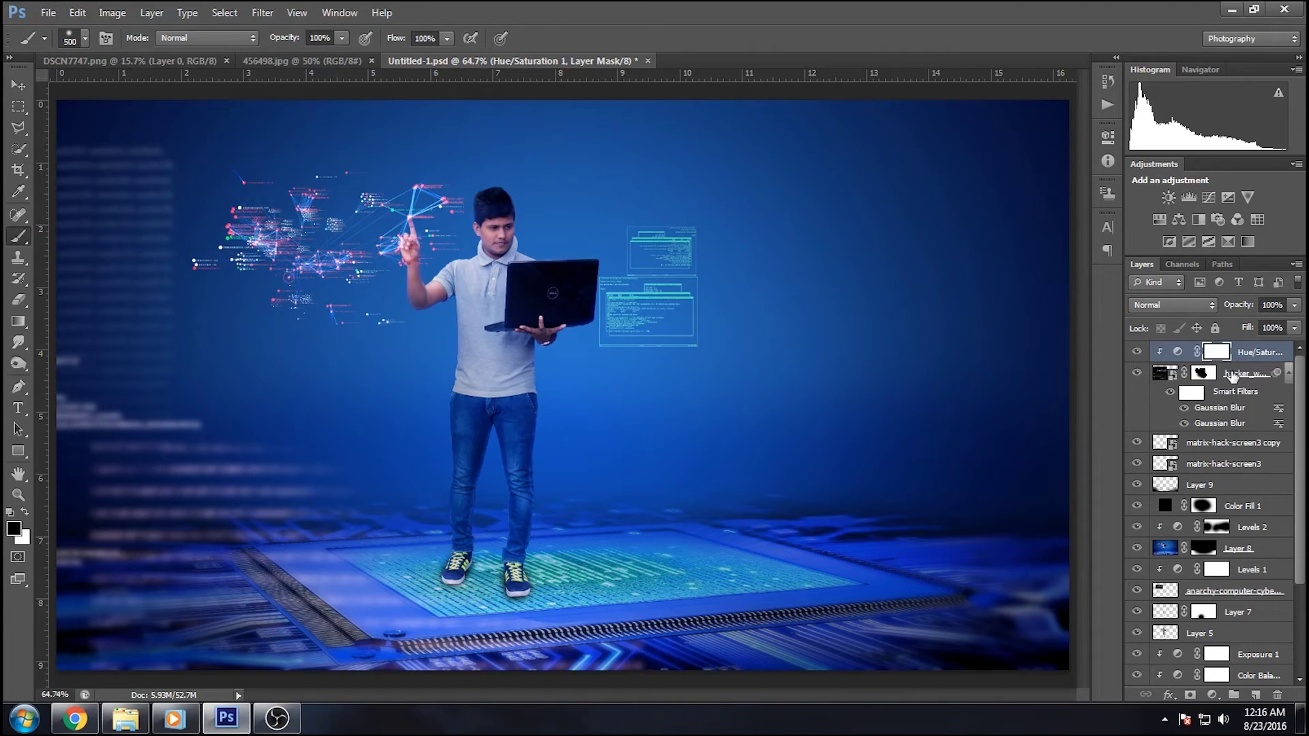
# Stamp the visible code into a merged Screen-mode layer, duplicate it, and move the copy up
pyautogui.hotkey('ctrl', 'e')
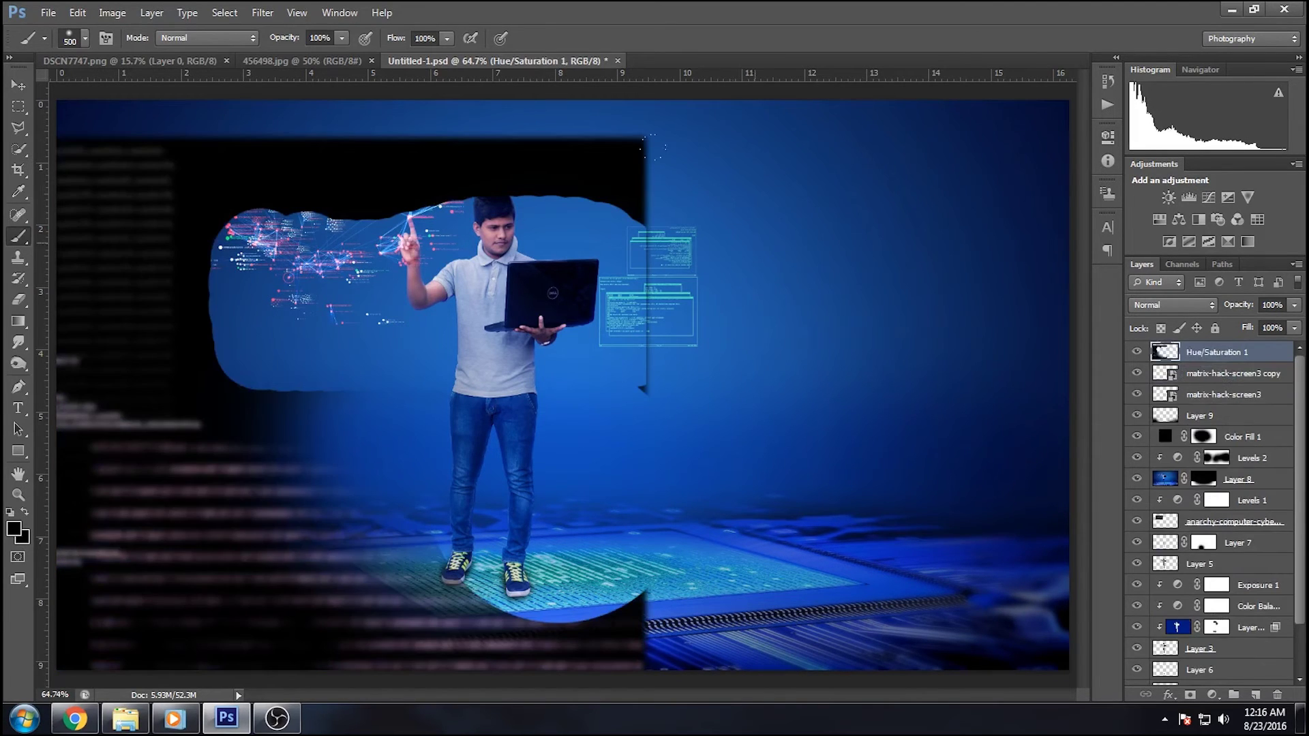
pyautogui.click(1144, 307)
pyautogui.click(1142, 444)
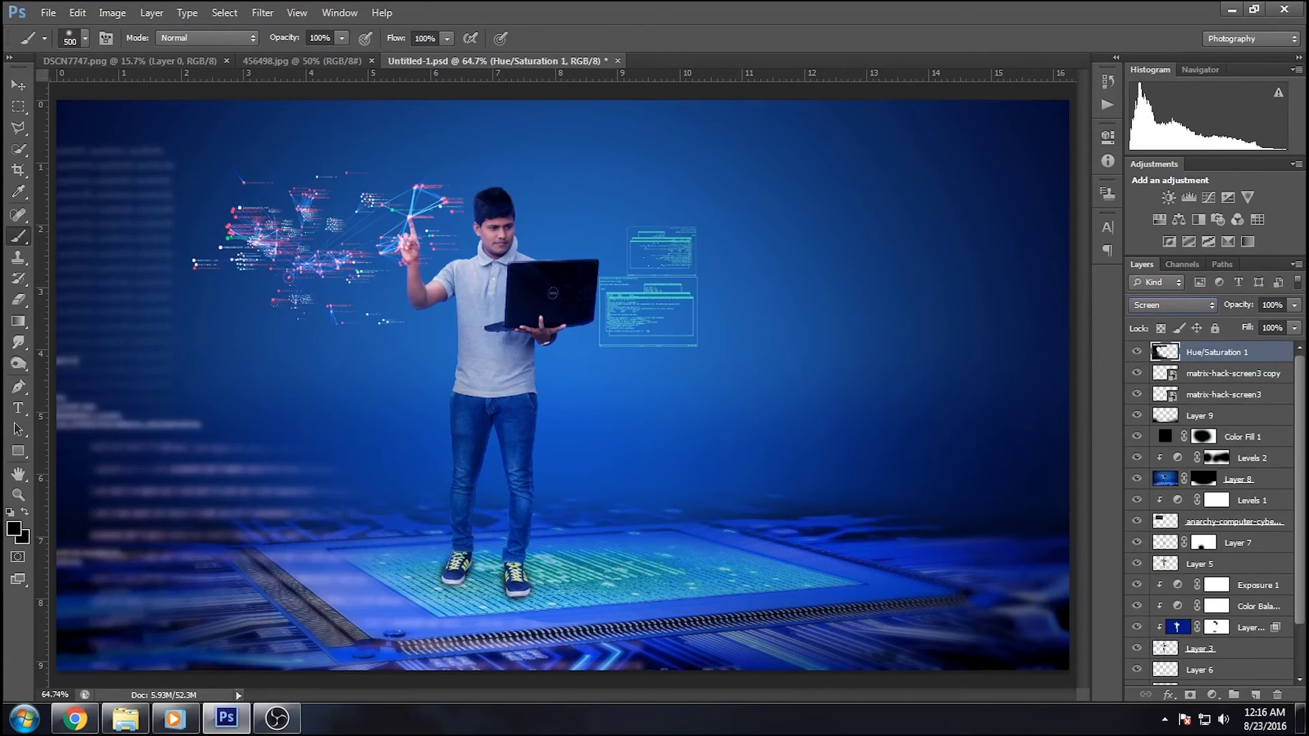
pyautogui.hotkey('ctrl', 'j')
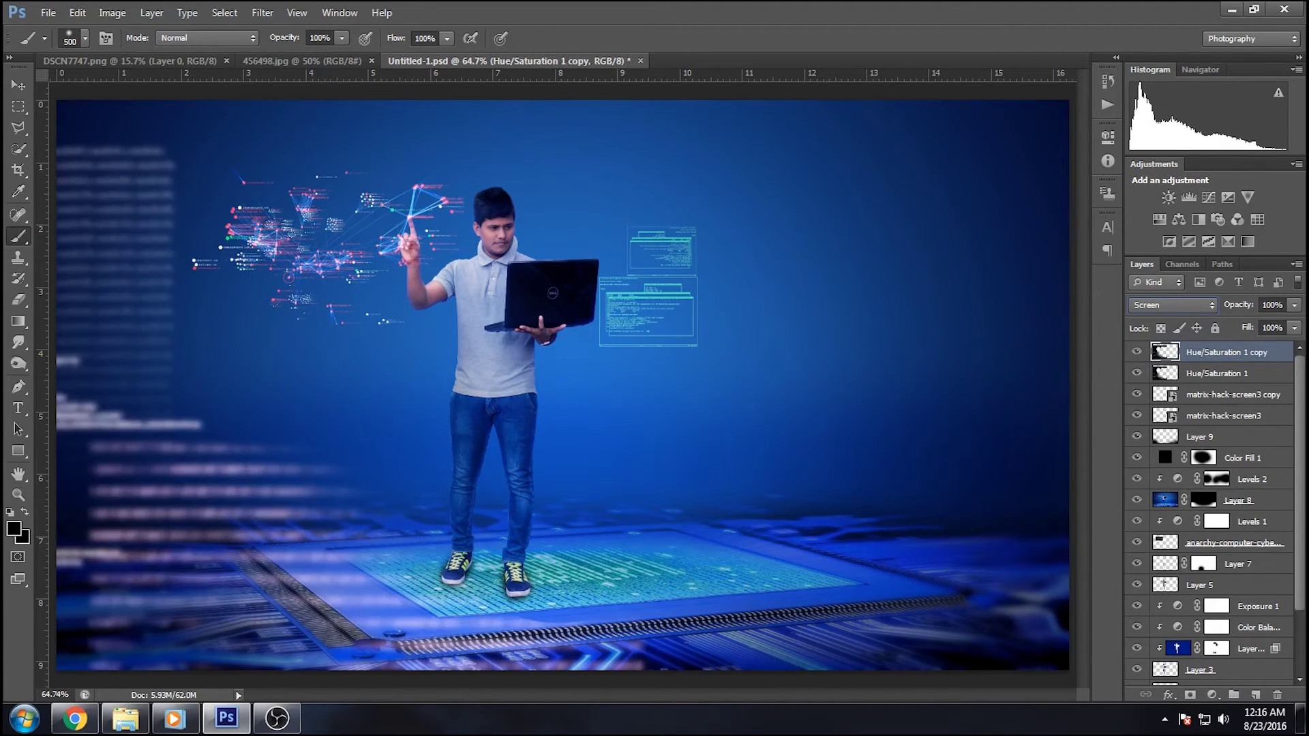
pyautogui.press('v')
pyautogui.moveTo(117, 215); pyautogui.dragTo(119, 137)
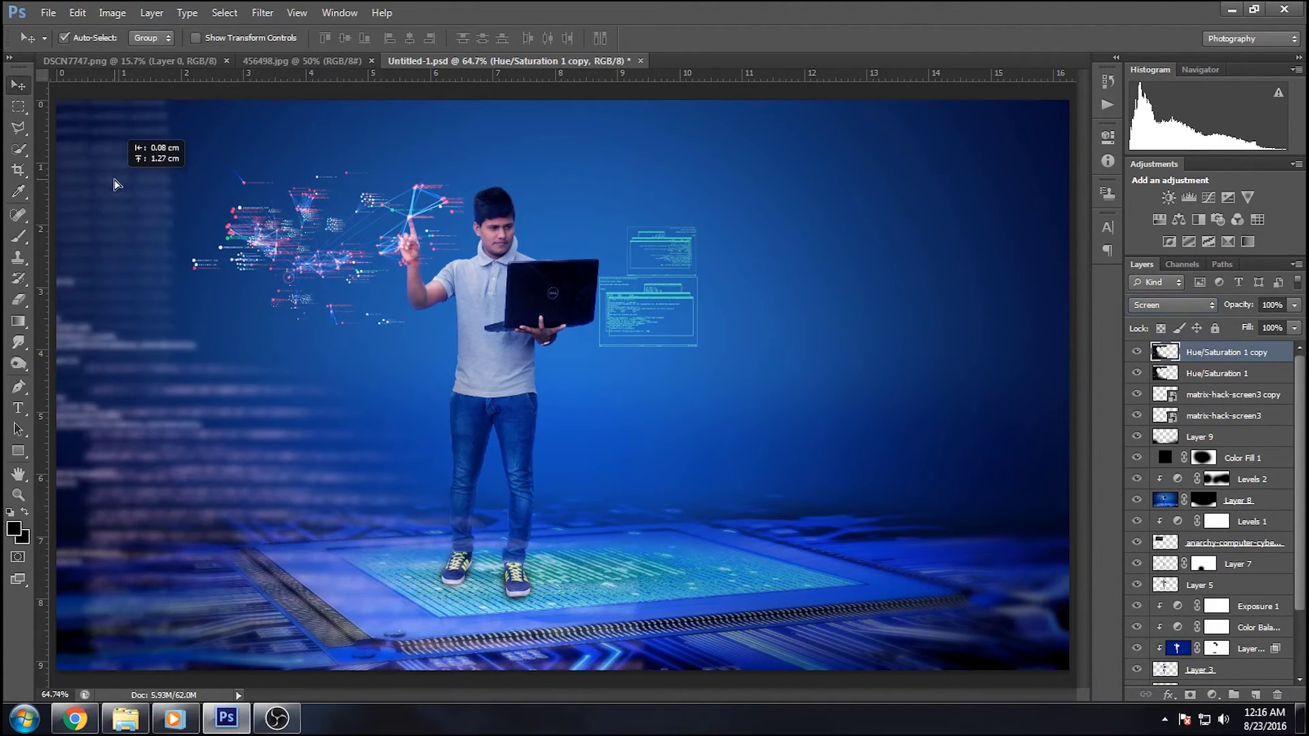
# Draw a polygonal selection and fill that mask area with white to reveal it, then deselect
pyautogui.click(18, 128)
pyautogui.click(53, 139)
pyautogui.click(392, 145)
pyautogui.click(914, 240)
pyautogui.click(869, 678)
pyautogui.press('Delete')
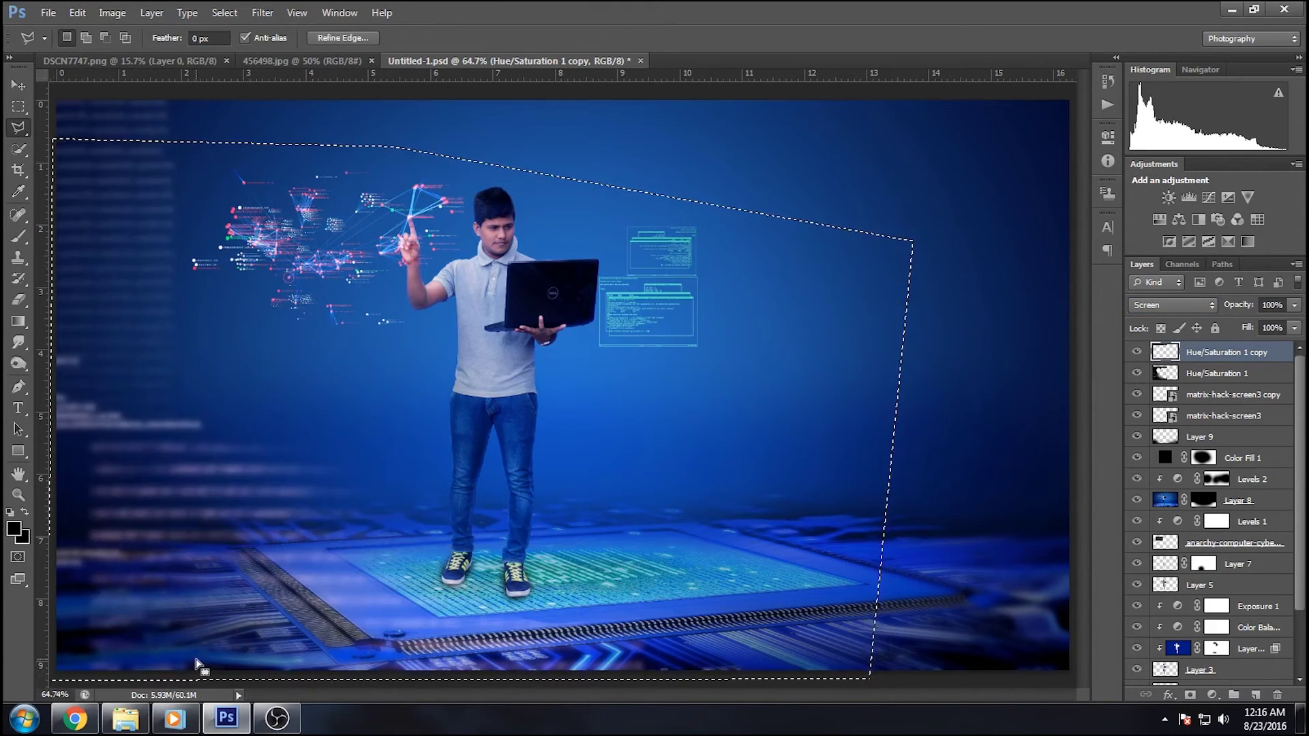
pyautogui.hotkey('ctrl', 'd')
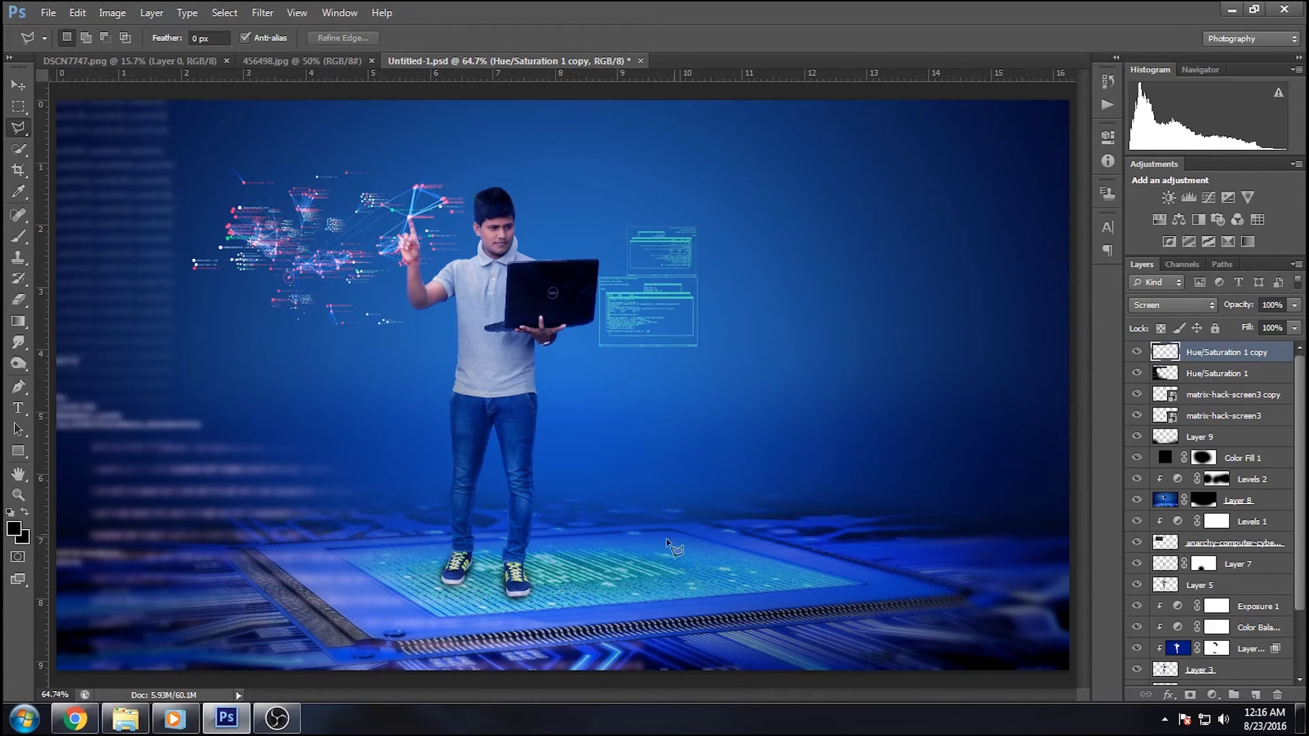
# Drag the nmap_hacker terminal screenshot from the desktop folder into the composition
pyautogui.click(117, 721)
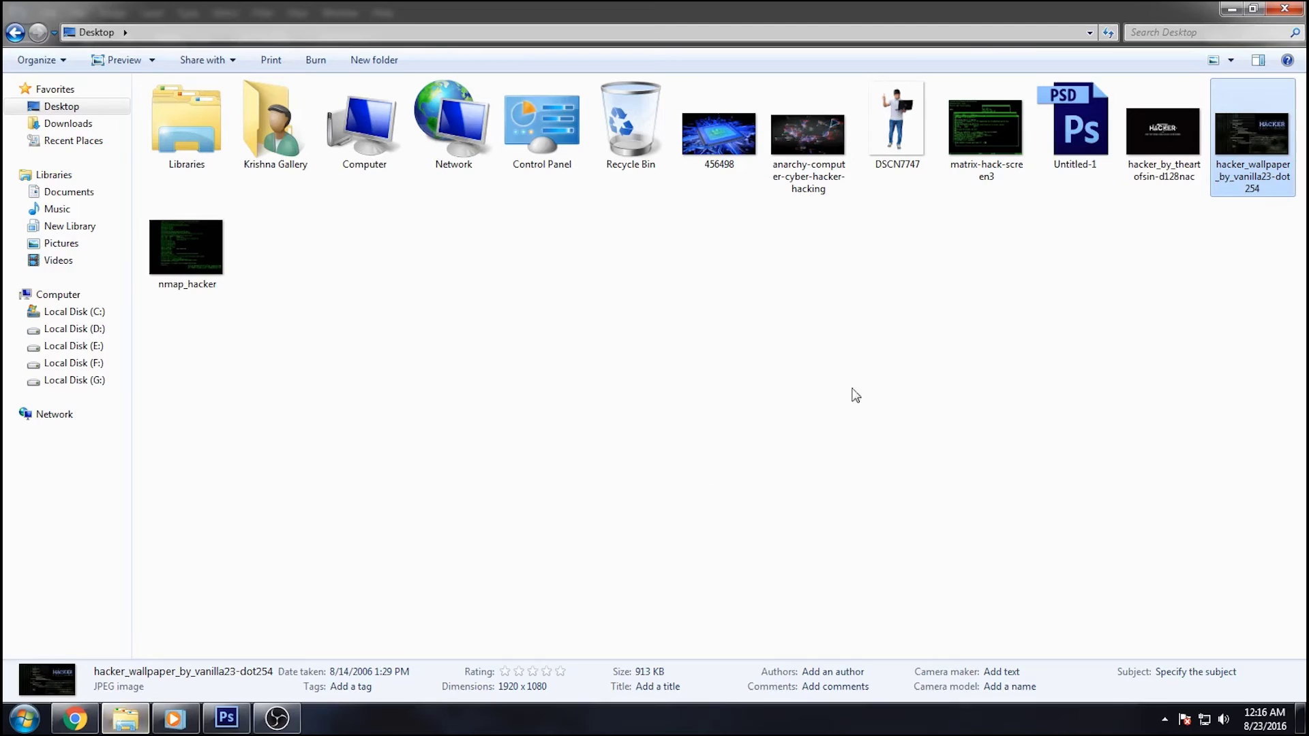
pyautogui.moveTo(225, 261); pyautogui.dragTo(213, 503)
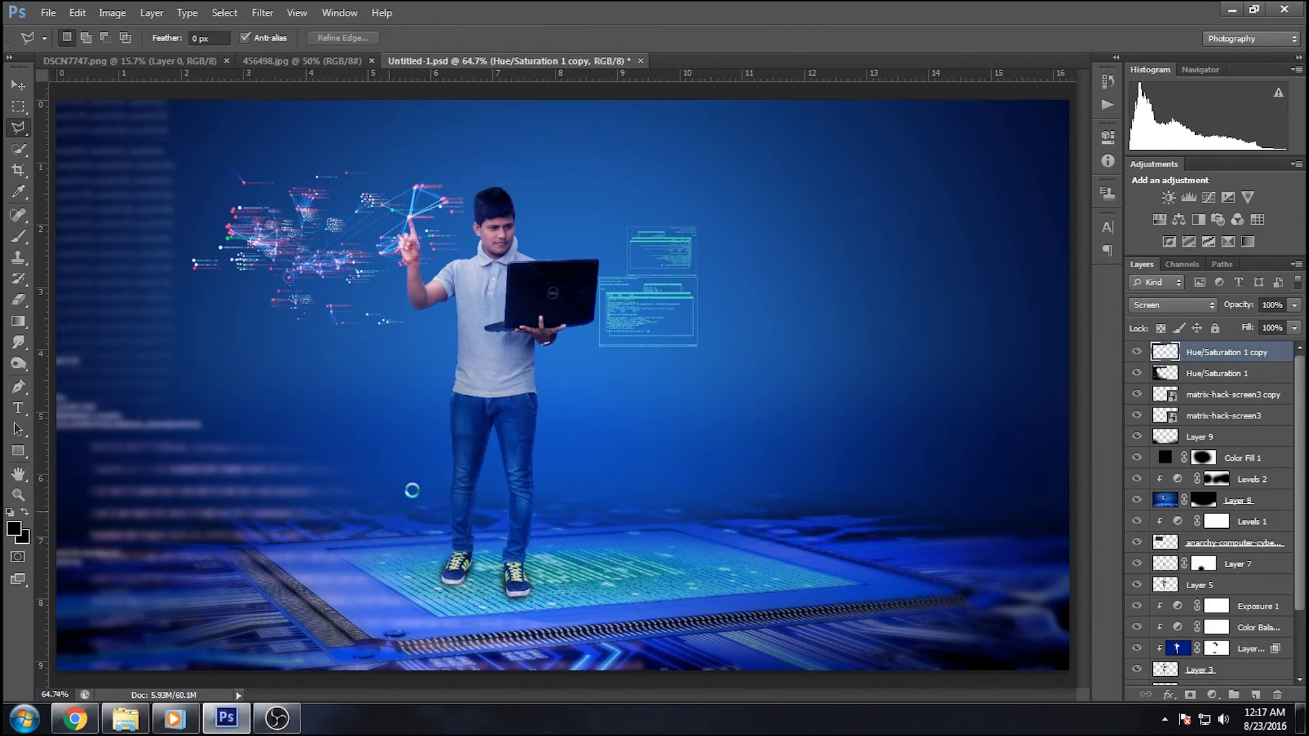
pyautogui.moveTo(213, 504); pyautogui.dragTo(506, 475)
pyautogui.rightClick(507, 476)
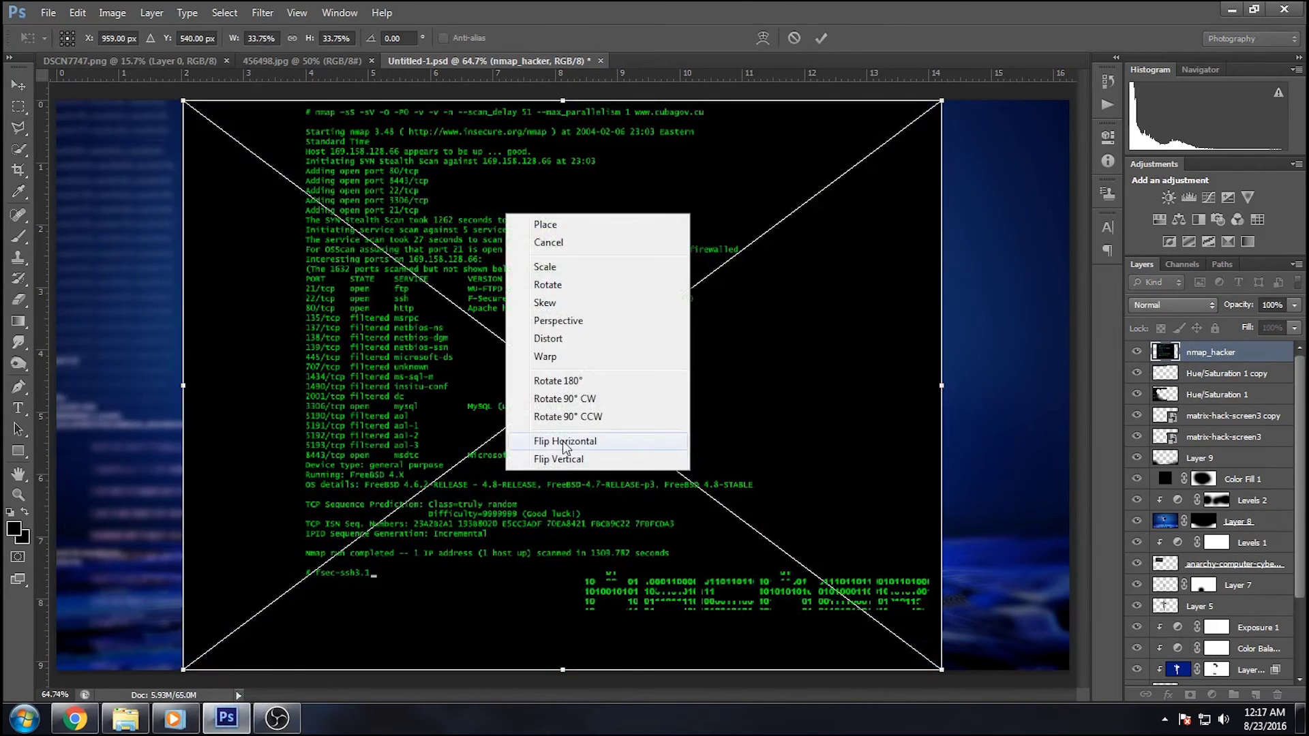
# Flip the nmap screenshot horizontally, move it right, and commit the placement
pyautogui.click(600, 433)
pyautogui.moveTo(819, 444); pyautogui.dragTo(1009, 450)
pyautogui.click(821, 38)
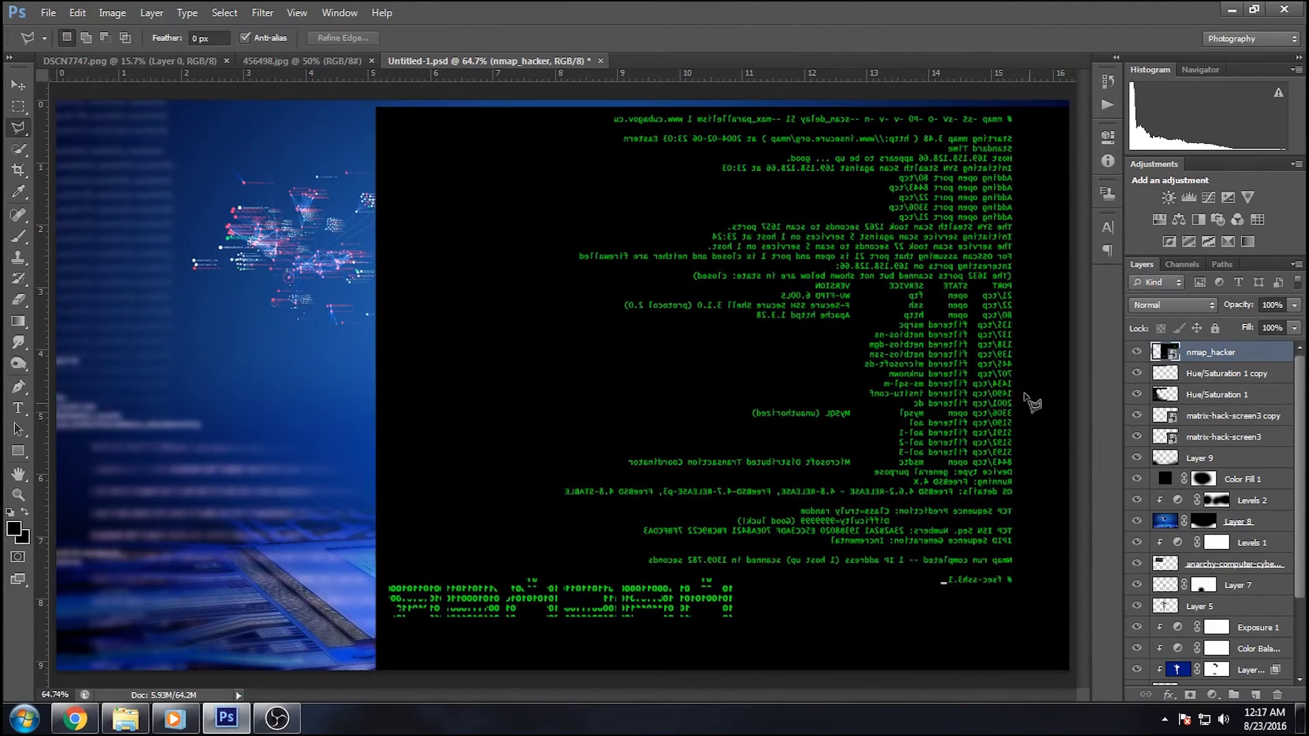
# Add a layer mask and paint black over the bottom to reveal the circuit board
pyautogui.rightClick(1216, 354)
pyautogui.click(1190, 695)
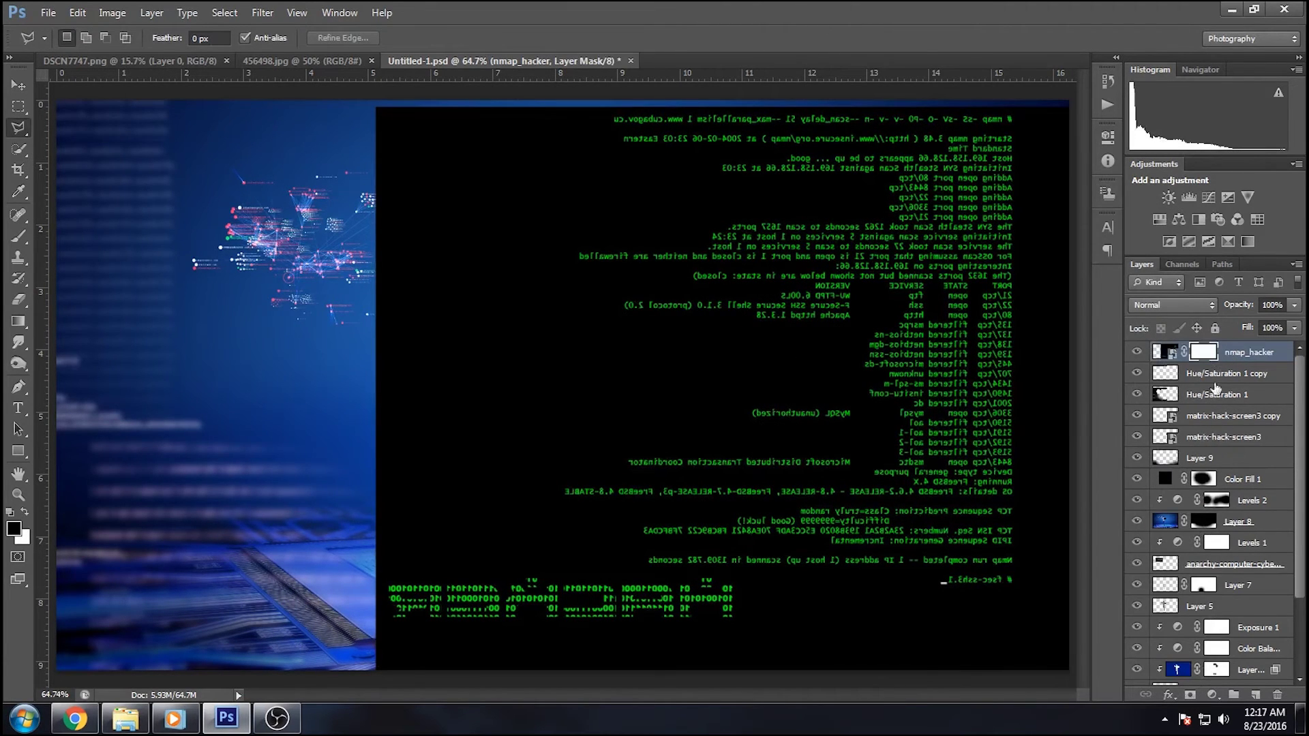
pyautogui.click(20, 237)
pyautogui.rightClick(523, 530)
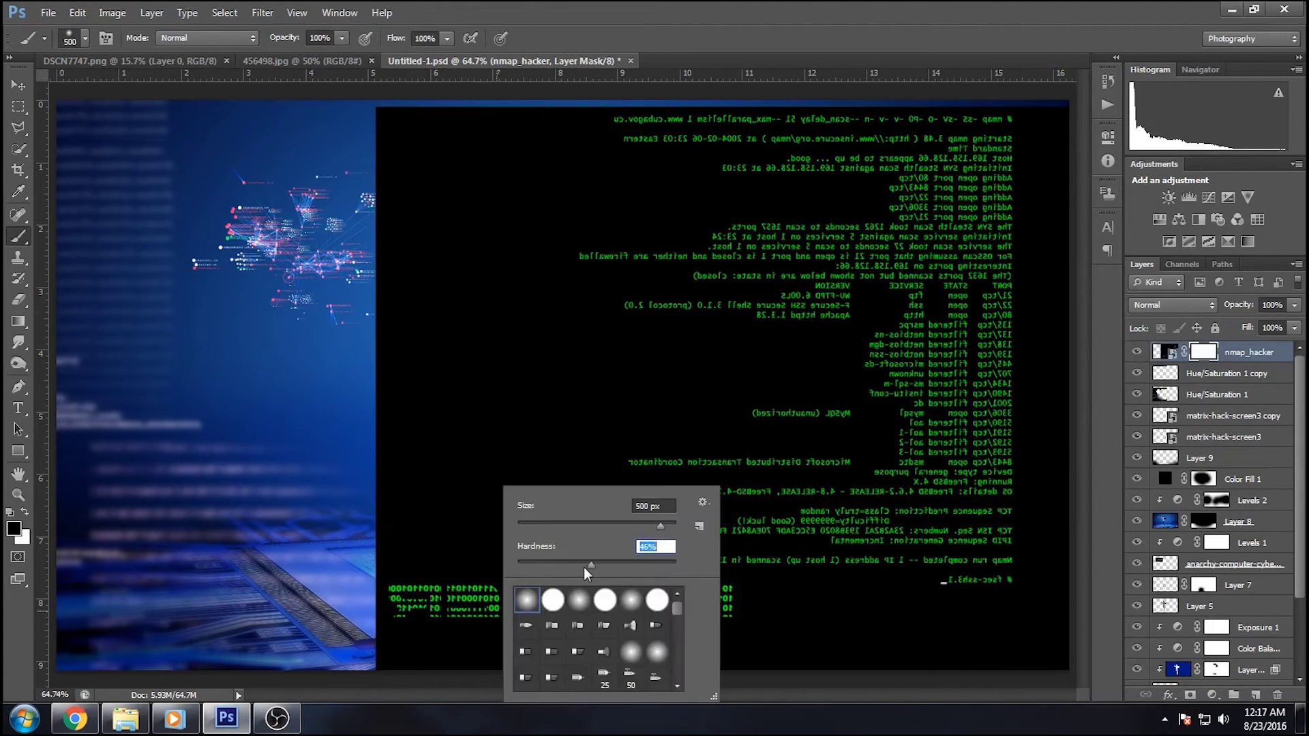
pyautogui.press('Return')
pyautogui.moveTo(409, 628)
pyautogui.mouseDown()
pyautogui.moveTo(309, 536)
pyautogui.moveTo(613, 675)
pyautogui.mouseUp()
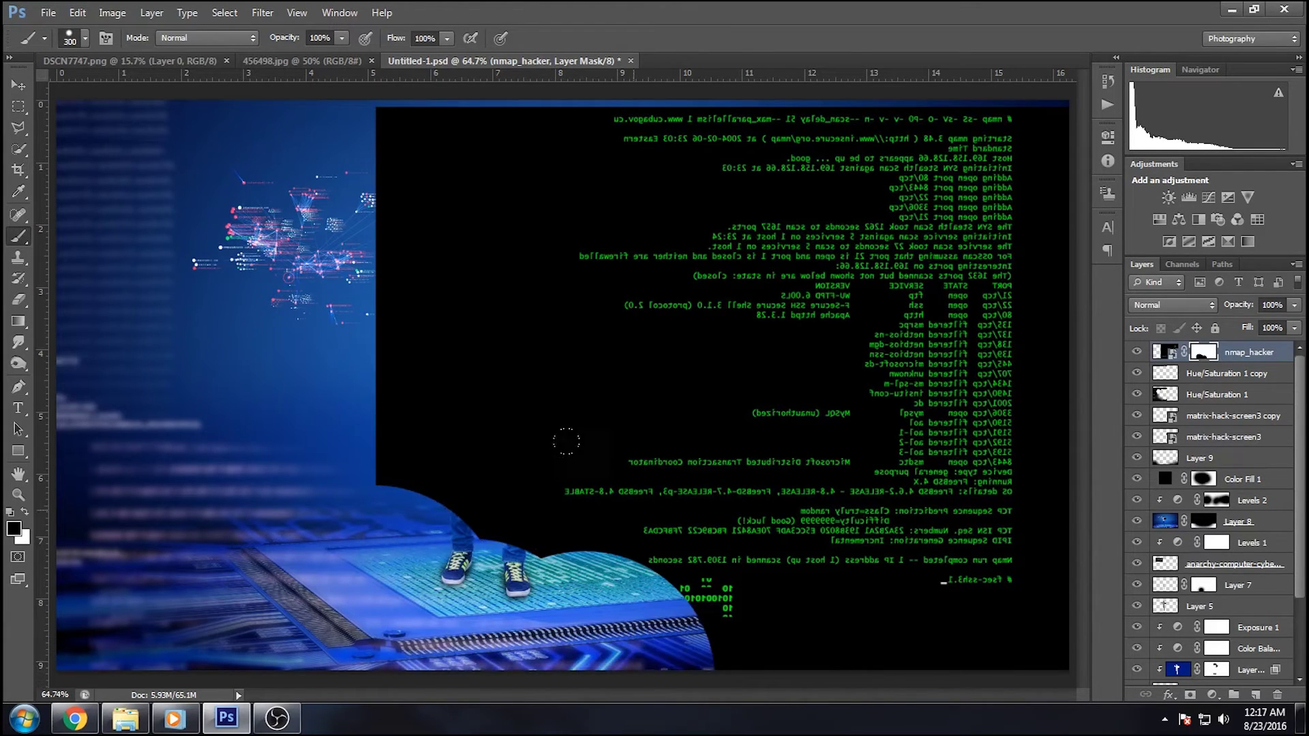
pyautogui.moveTo(665, 576); pyautogui.dragTo(730, 614)
# Blend the nmap code layer in Screen mode and shift it slightly right and down
pyautogui.click(1182, 306)
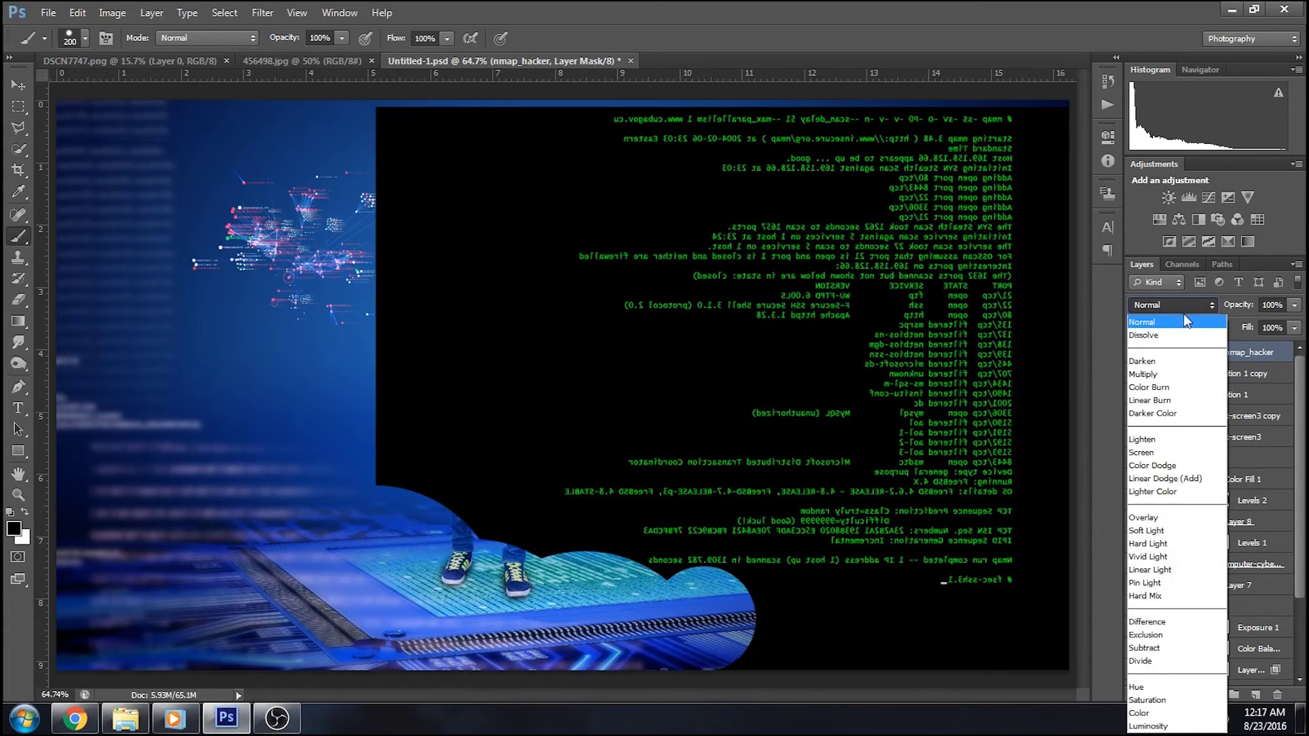
pyautogui.click(1145, 452)
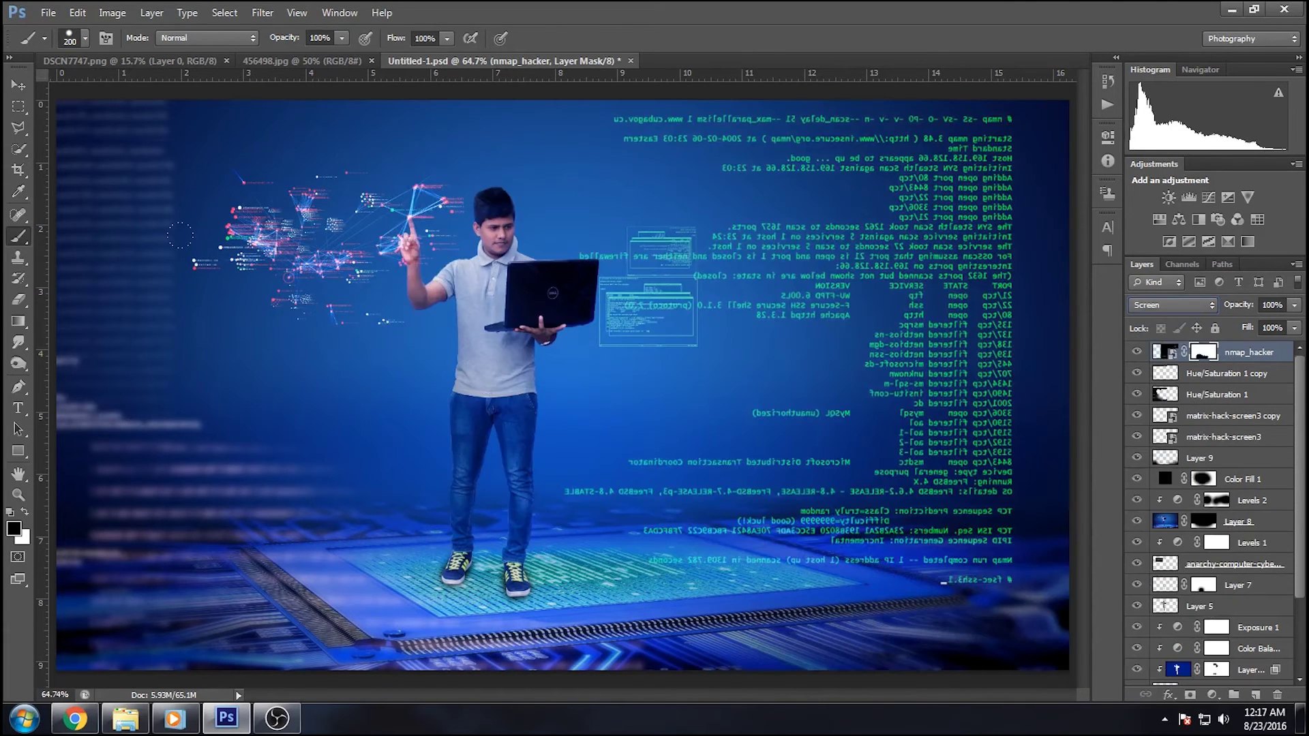
pyautogui.press('v')
pyautogui.moveTo(738, 152); pyautogui.dragTo(876, 189)
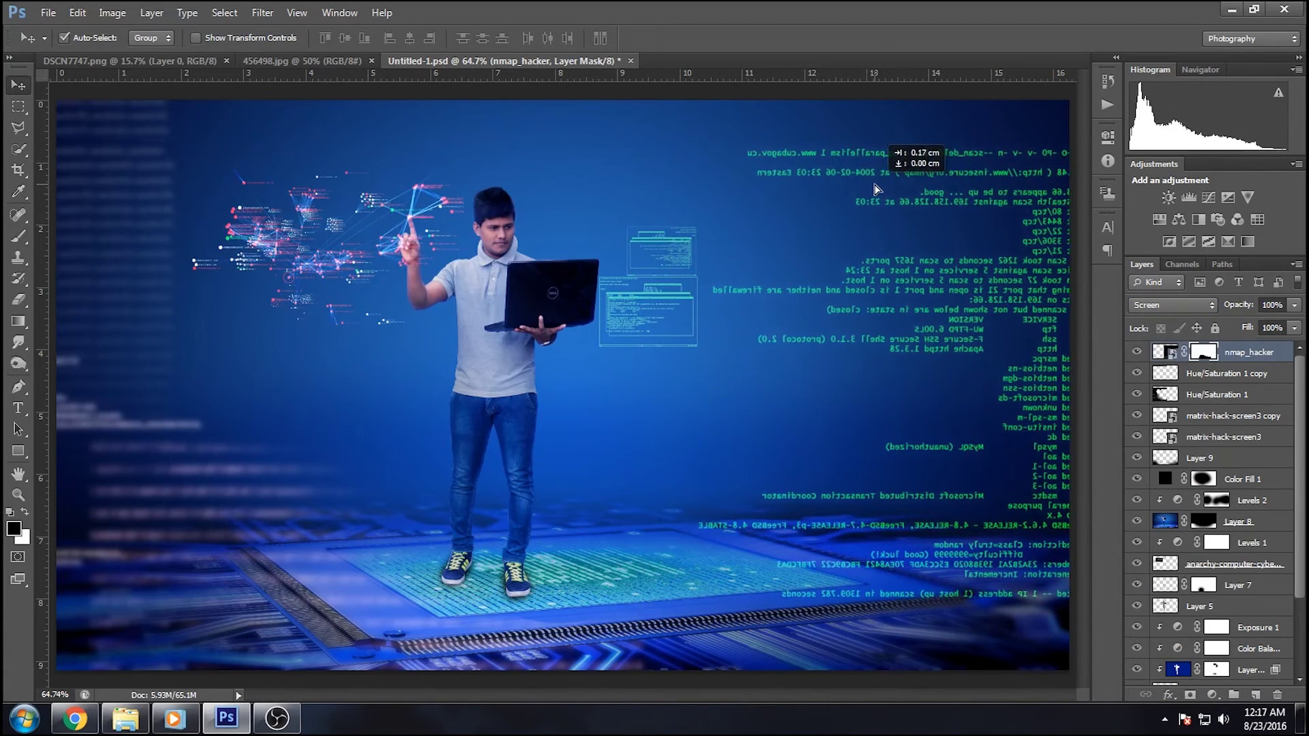
# Cancel the Gaussian Blur started on the mask and target the nmap_hacker image thumbnail instead
pyautogui.click(263, 13)
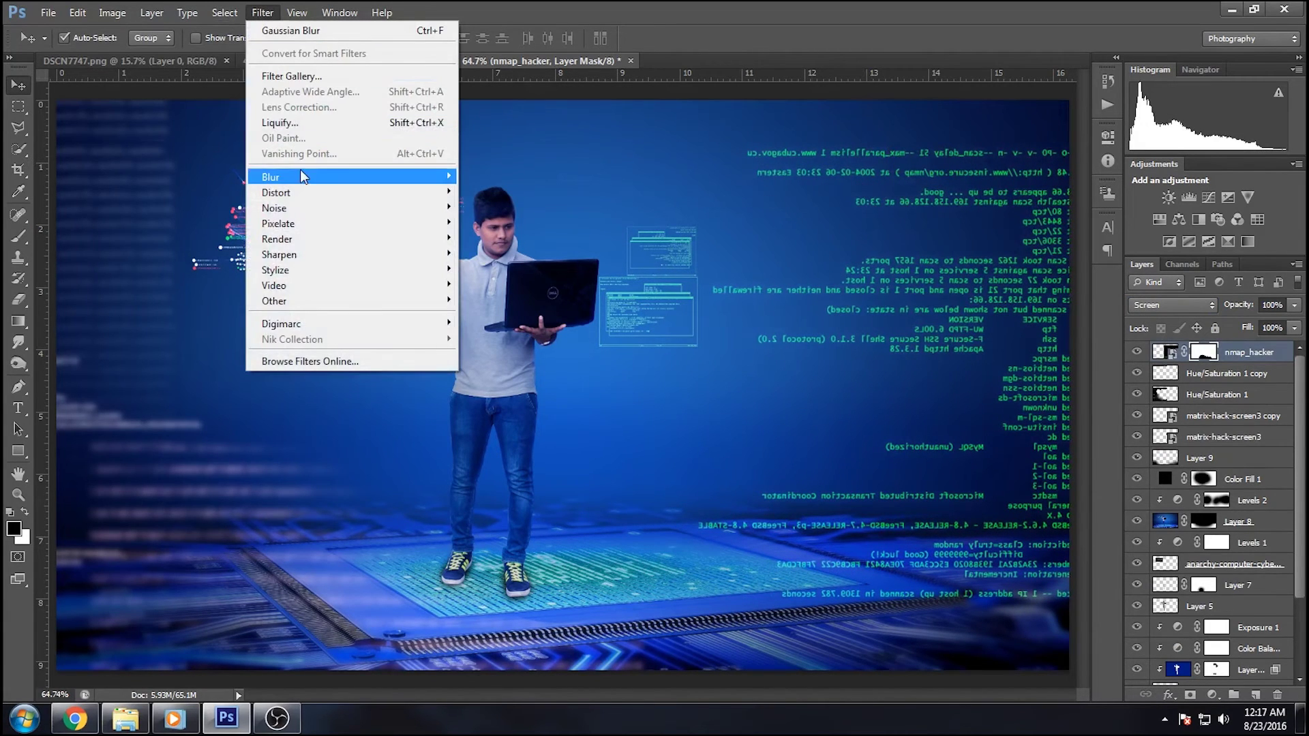
pyautogui.moveTo(272, 177)
pyautogui.click(528, 292)
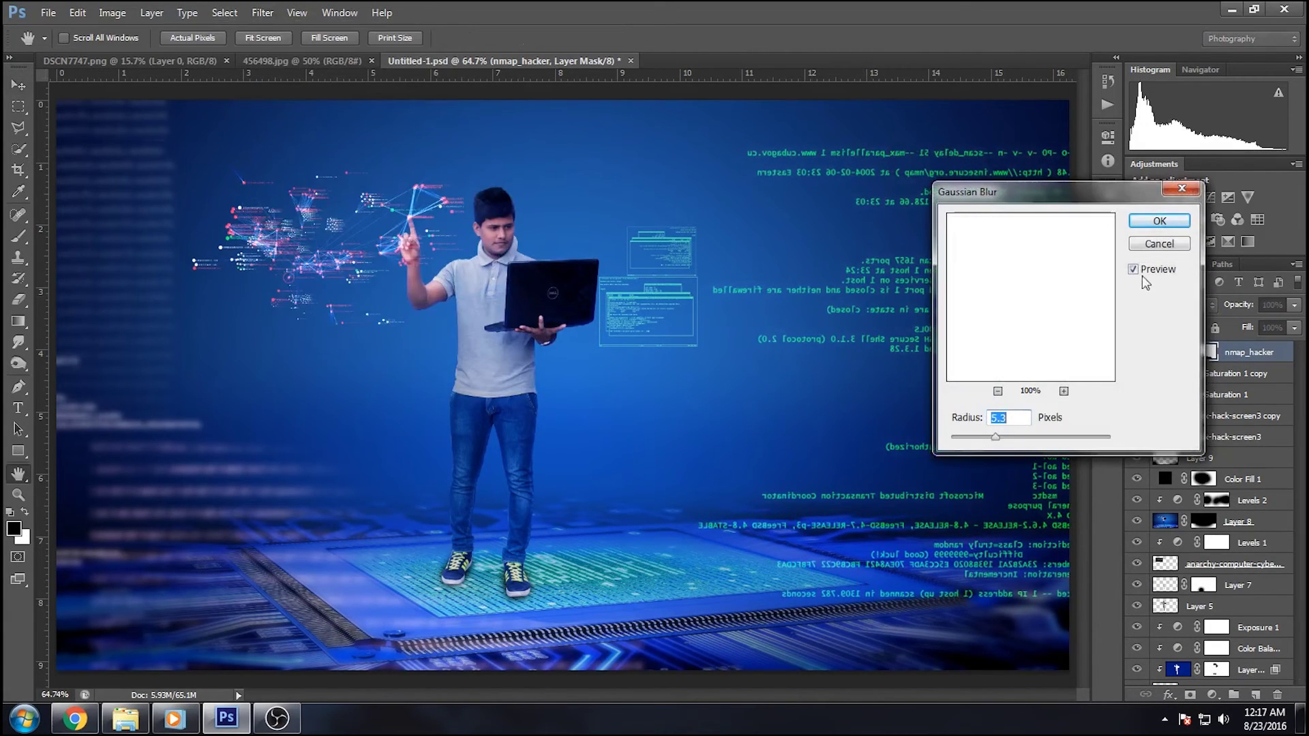
pyautogui.press('Return')
pyautogui.click(1166, 353)
# Apply a Gaussian Blur of radius about 3.9 to the nmap_hacker layer and begin Free Transform
pyautogui.click(263, 12)
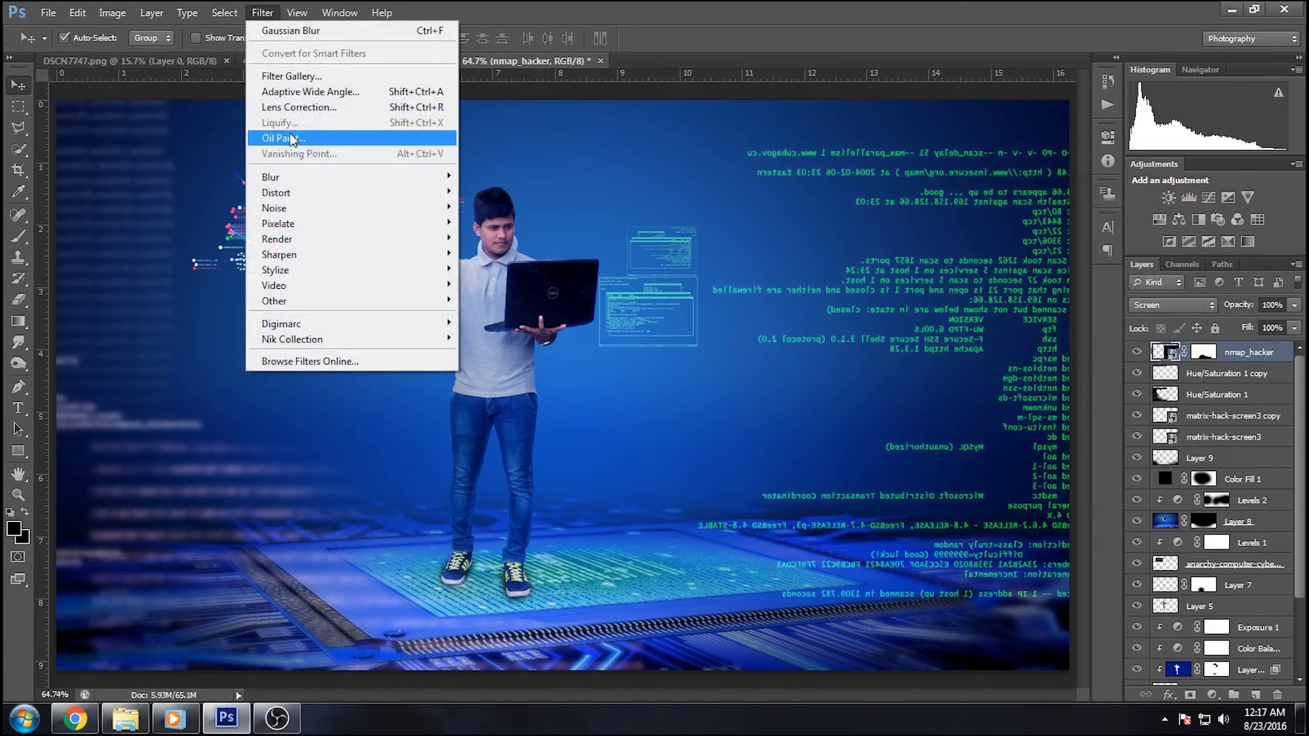
pyautogui.click(528, 292)
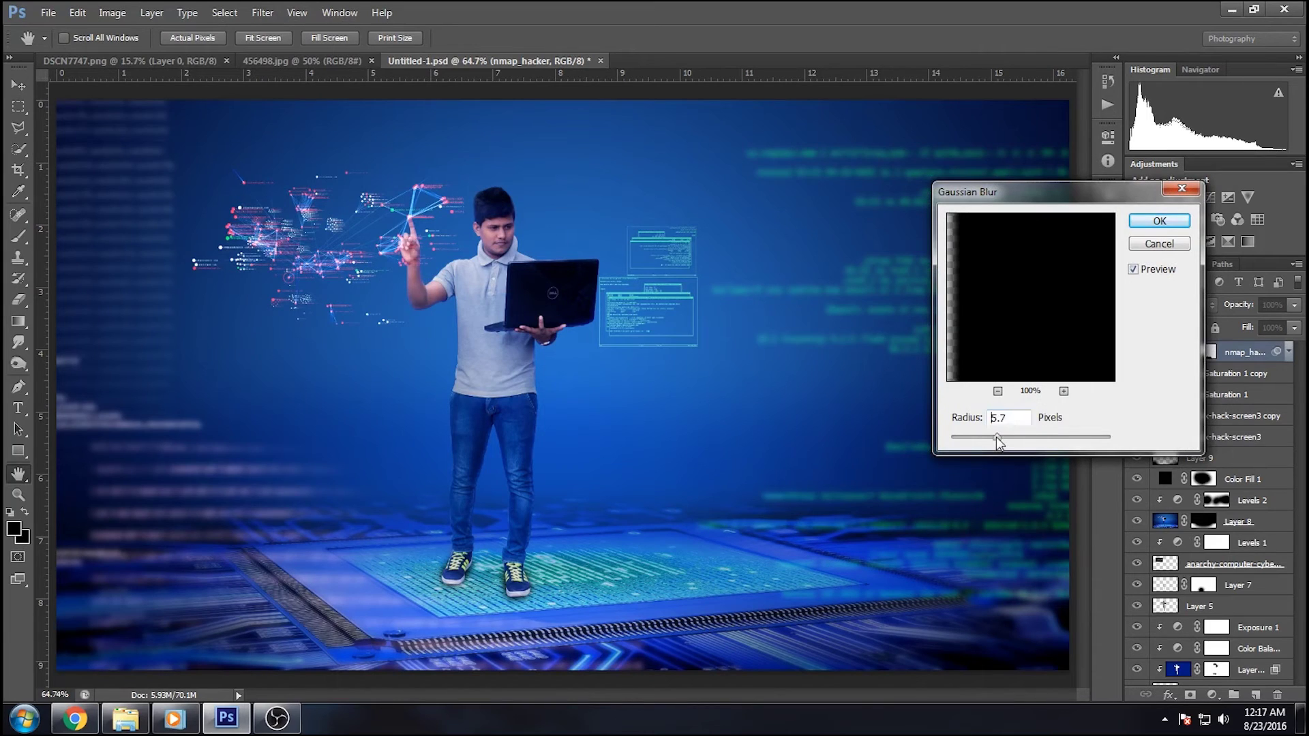
pyautogui.moveTo(997, 436); pyautogui.dragTo(966, 445)
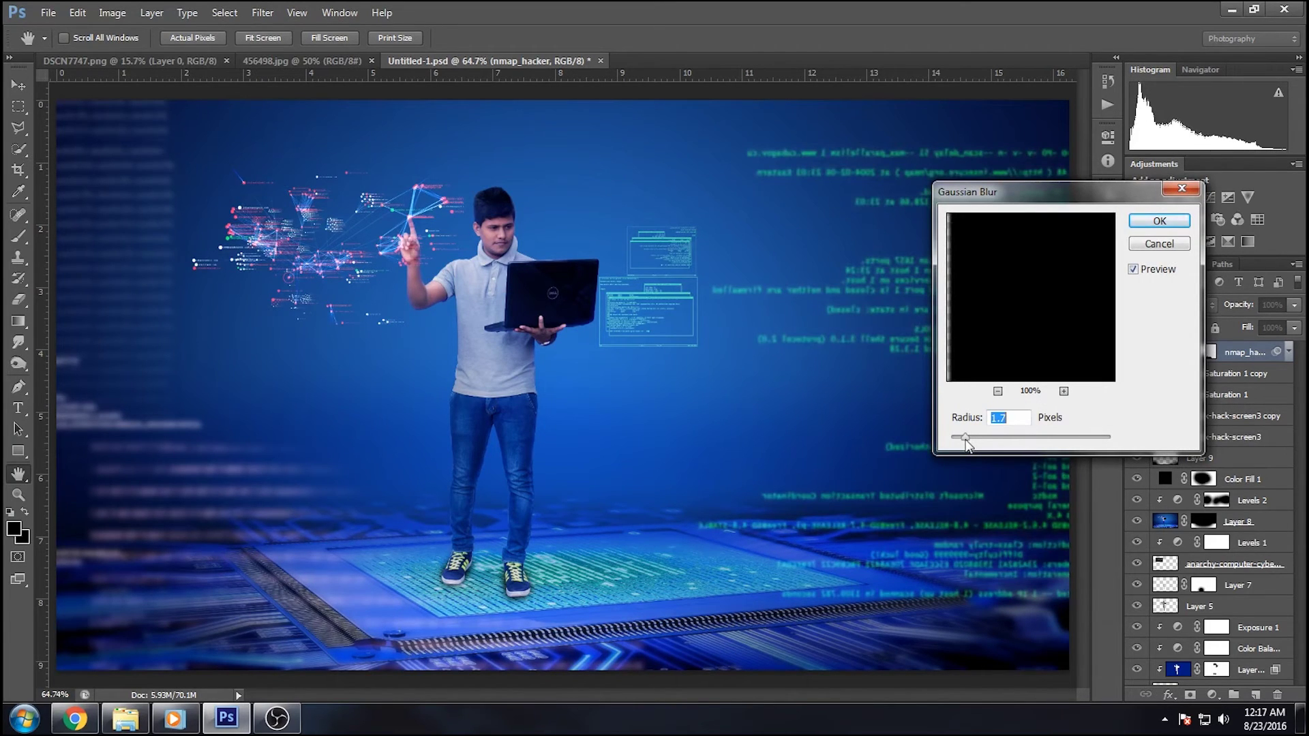
pyautogui.click(1159, 221)
pyautogui.hotkey('ctrl', 't')
pyautogui.click(686, 304)
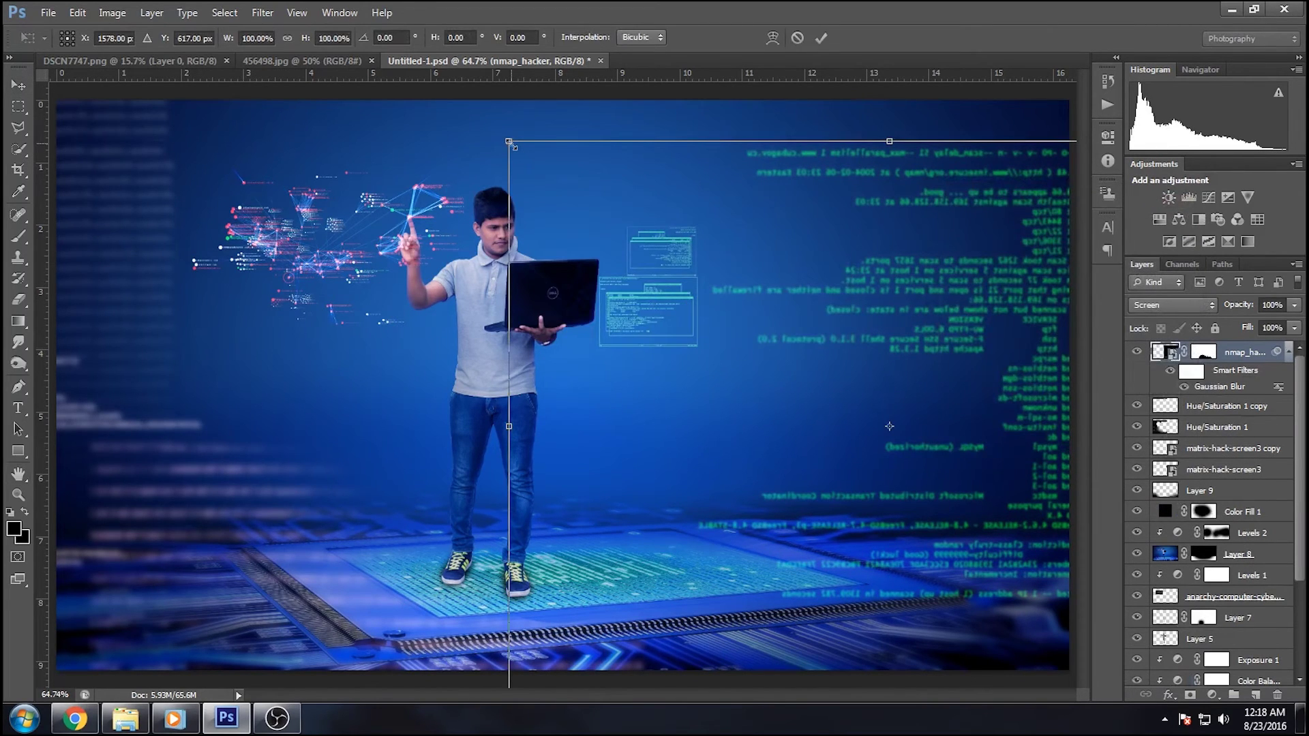
# Scale the nmap_hacker code overlay to about 160%, shift it up-left, and commit the transform
pyautogui.hotkey('ctrl', '-')
pyautogui.hotkey('ctrl', '-')
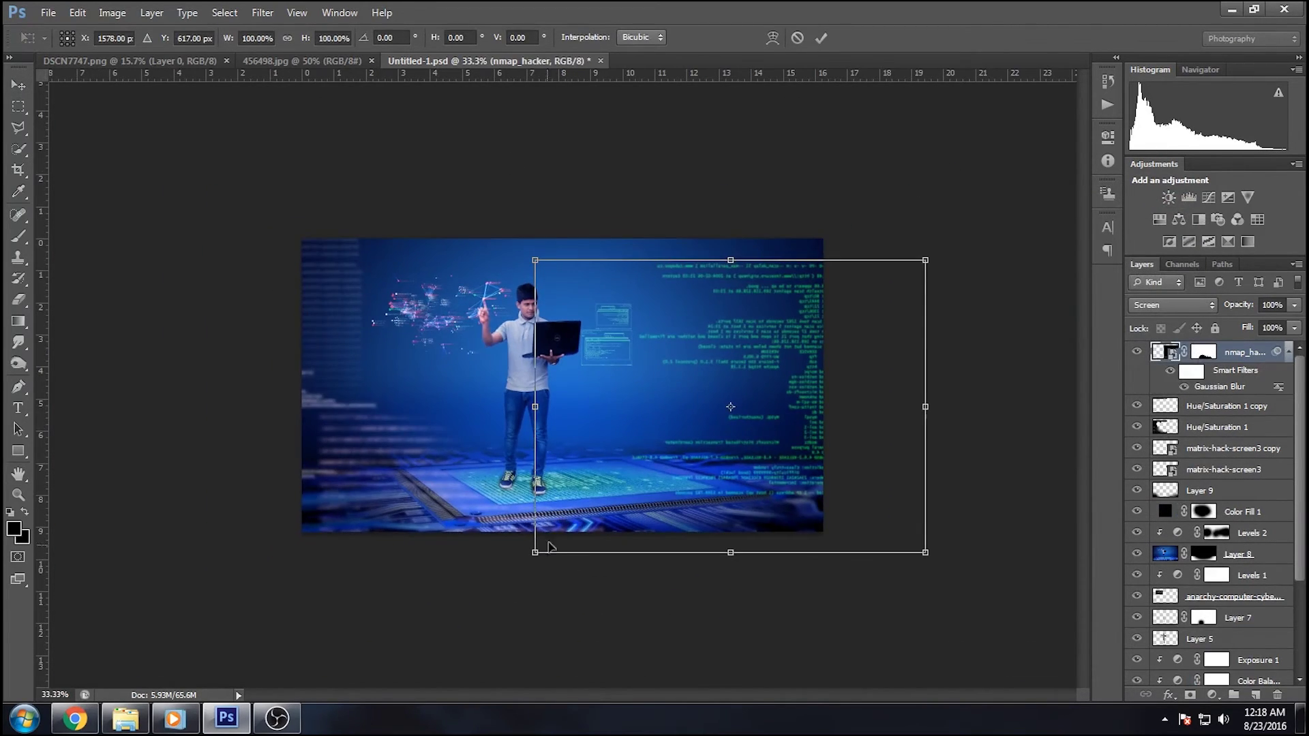
pyautogui.moveTo(529, 557); pyautogui.dragTo(407, 634)
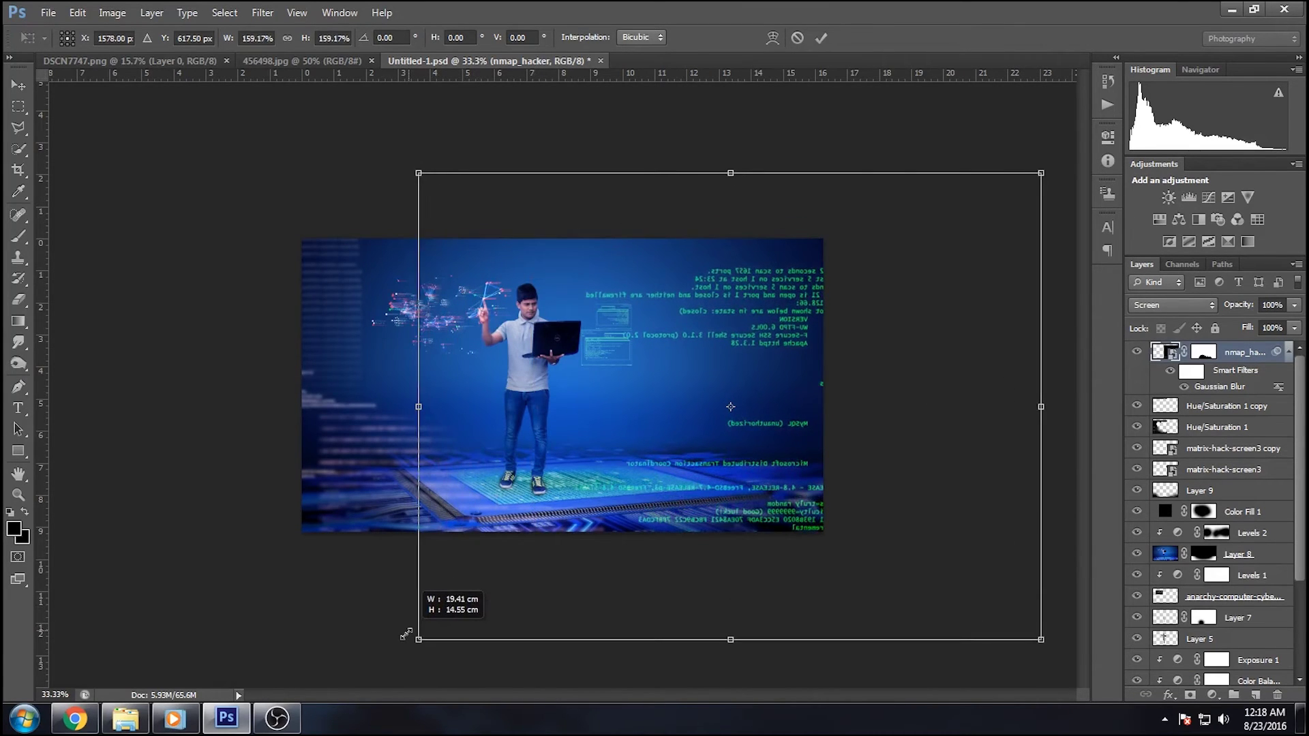
pyautogui.moveTo(667, 389); pyautogui.dragTo(660, 366)
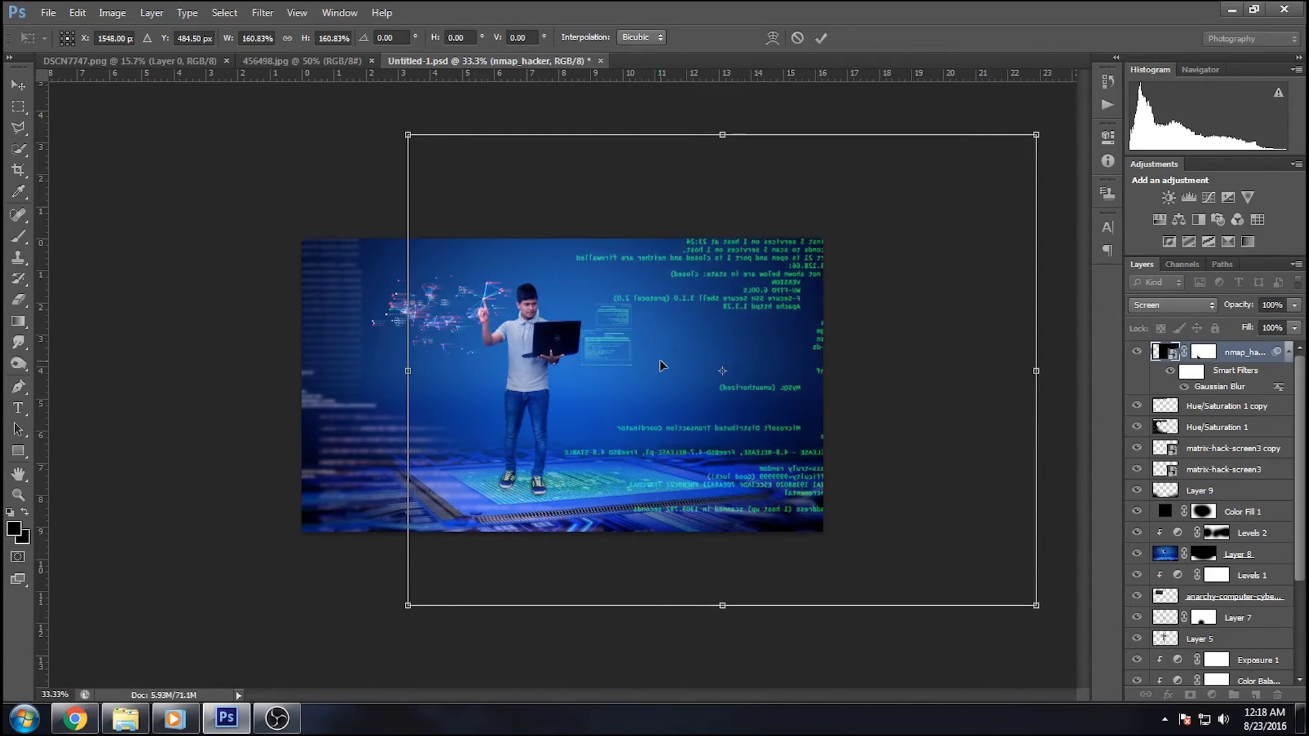
pyautogui.click(821, 38)
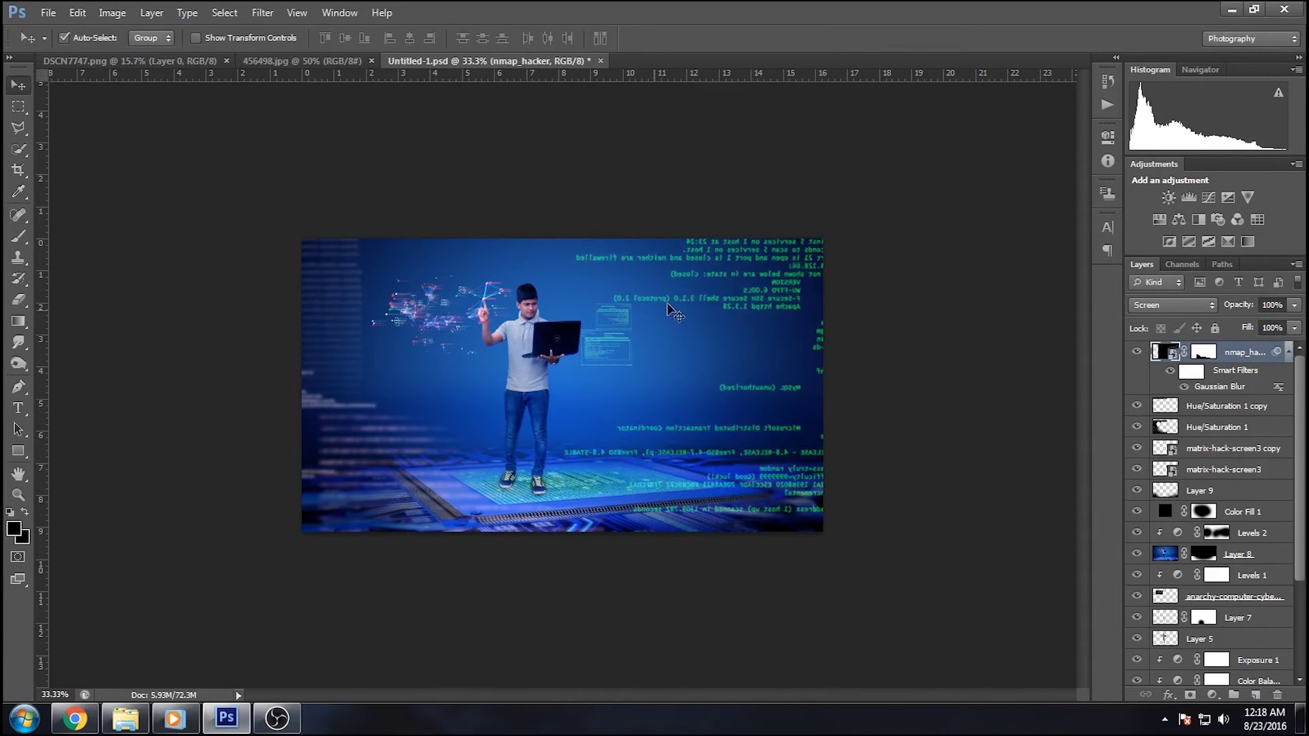
# Apply a second Gaussian Blur of radius 8.0 to the nmap_hacker code overlay, confirming the update popup
pyautogui.scroll(2, 536, 372)
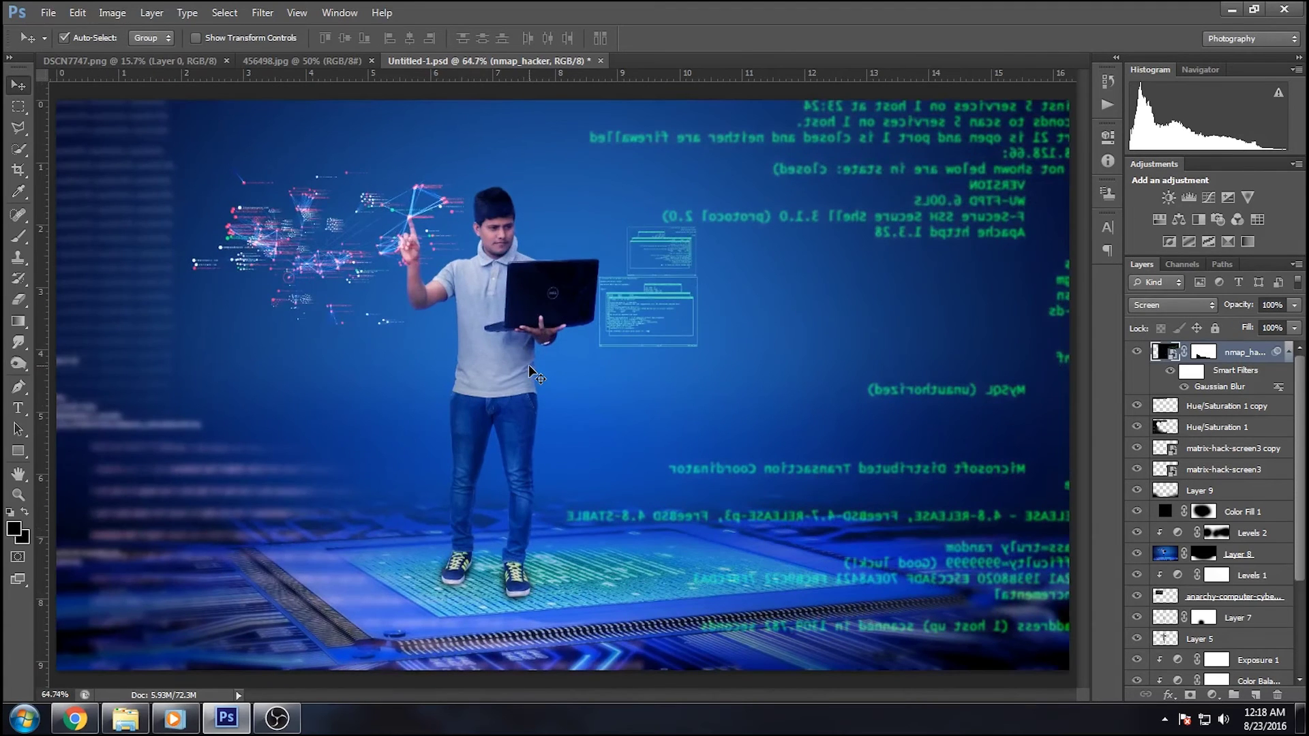
pyautogui.scroll(-1, 528, 367)
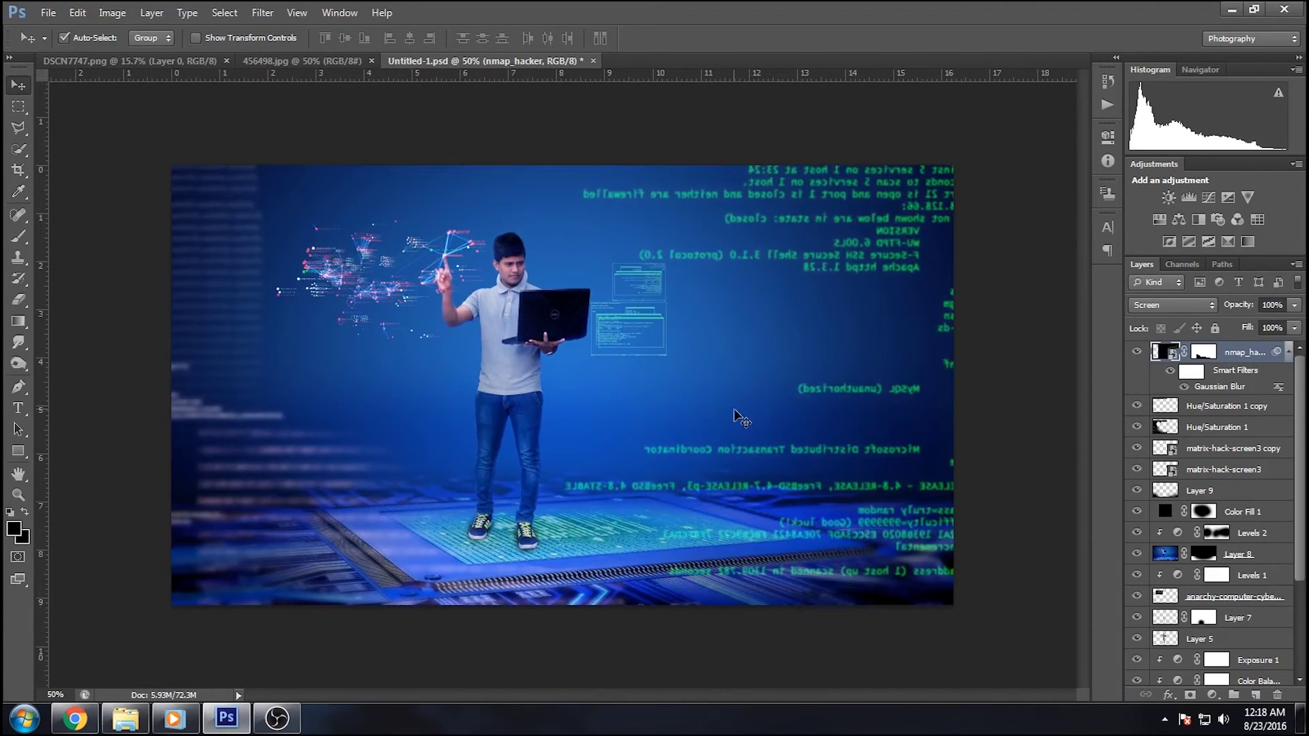
pyautogui.click(262, 12)
pyautogui.moveTo(270, 177)
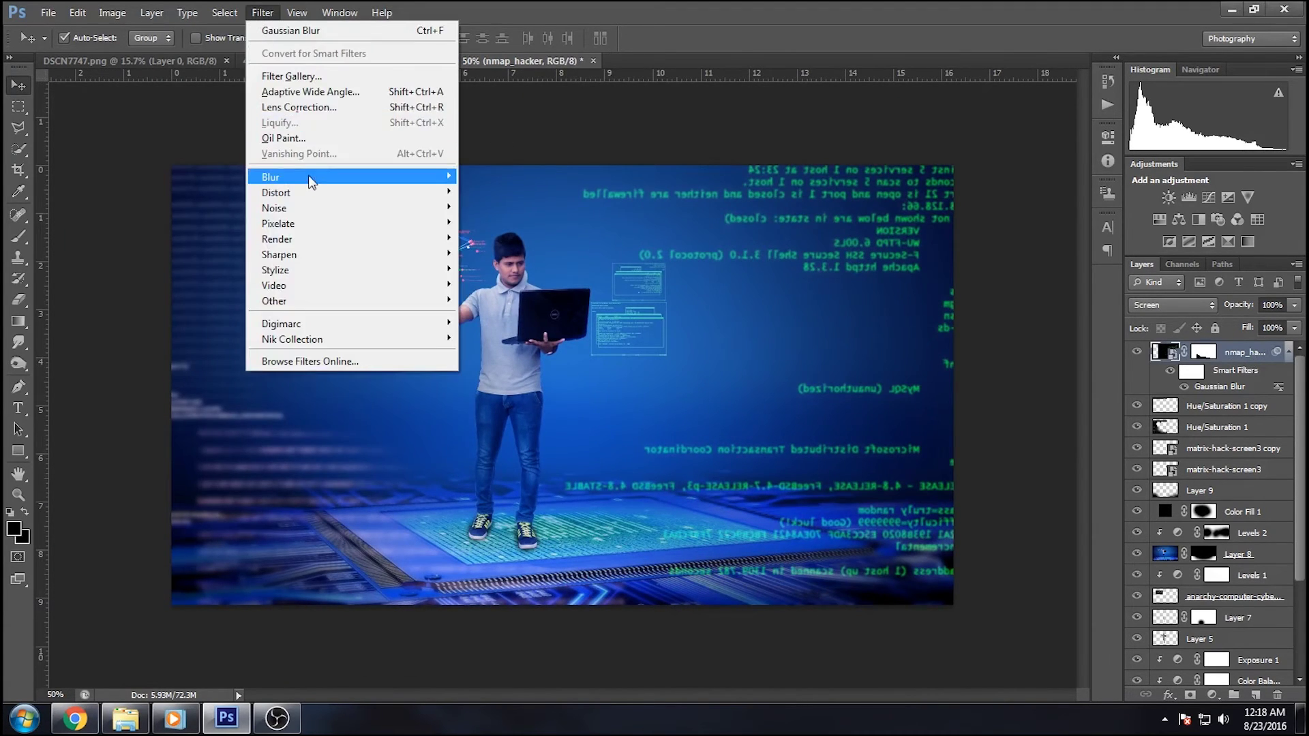
pyautogui.click(504, 292)
pyautogui.moveTo(995, 438); pyautogui.dragTo(1019, 437)
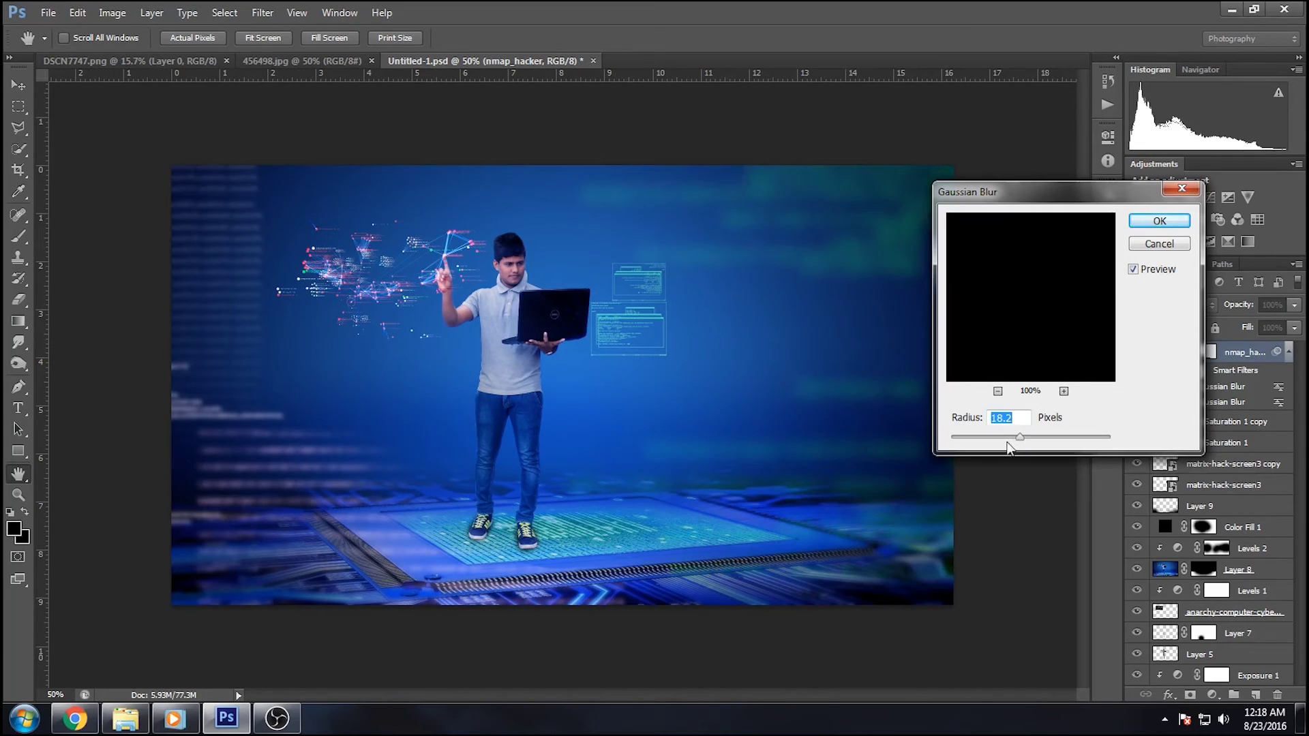
pyautogui.moveTo(1008, 439); pyautogui.dragTo(1007, 439)
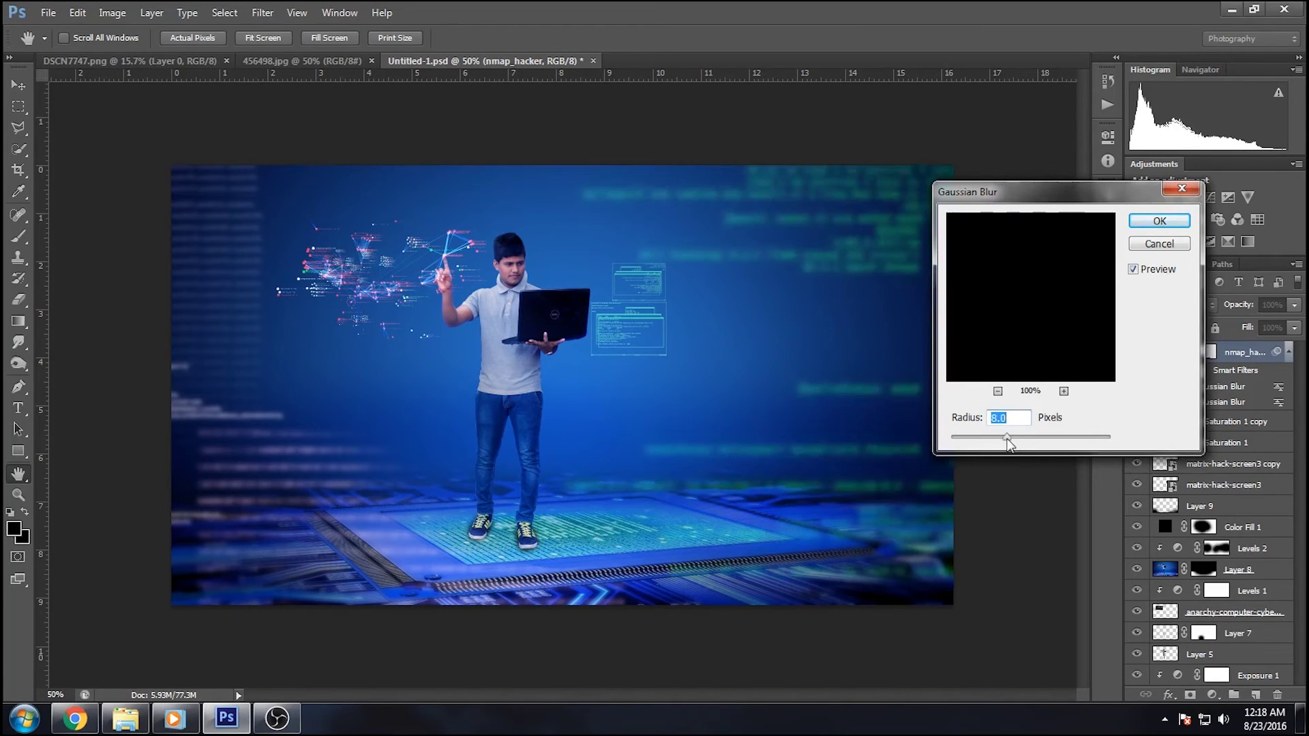
pyautogui.click(1159, 221)
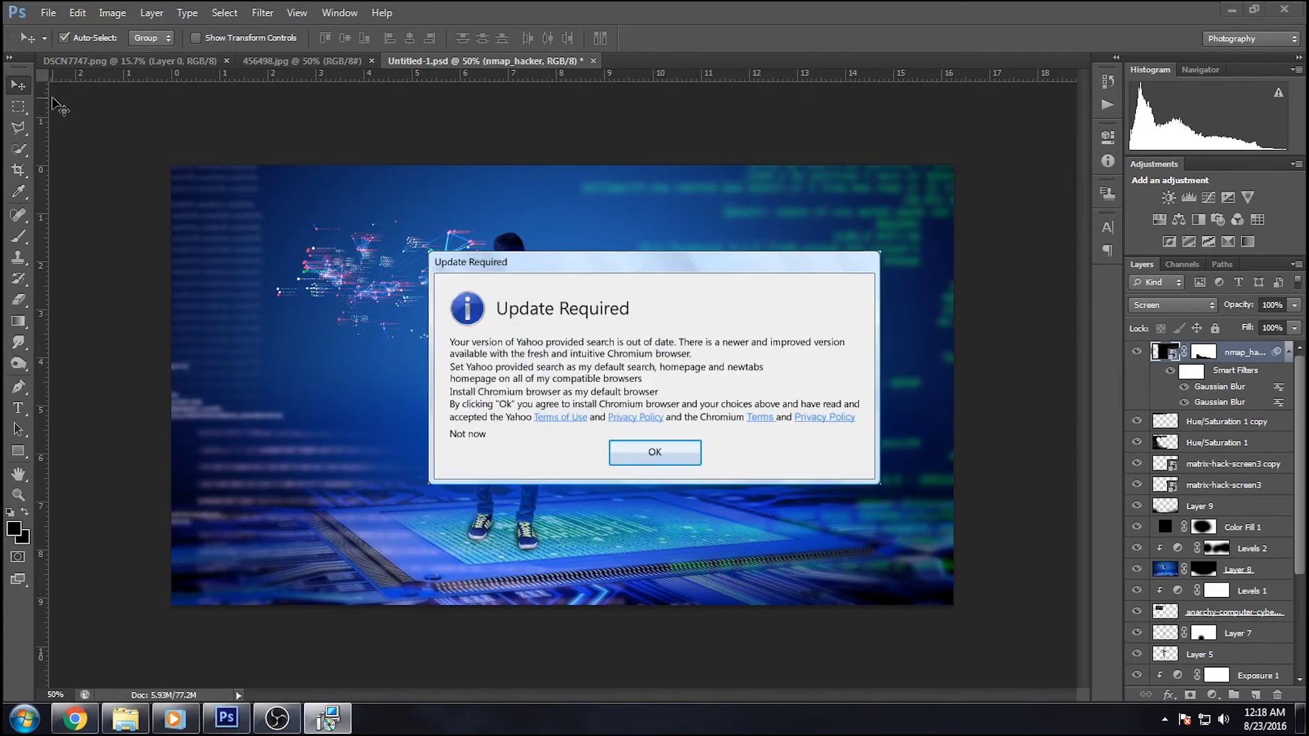
pyautogui.click(647, 462)
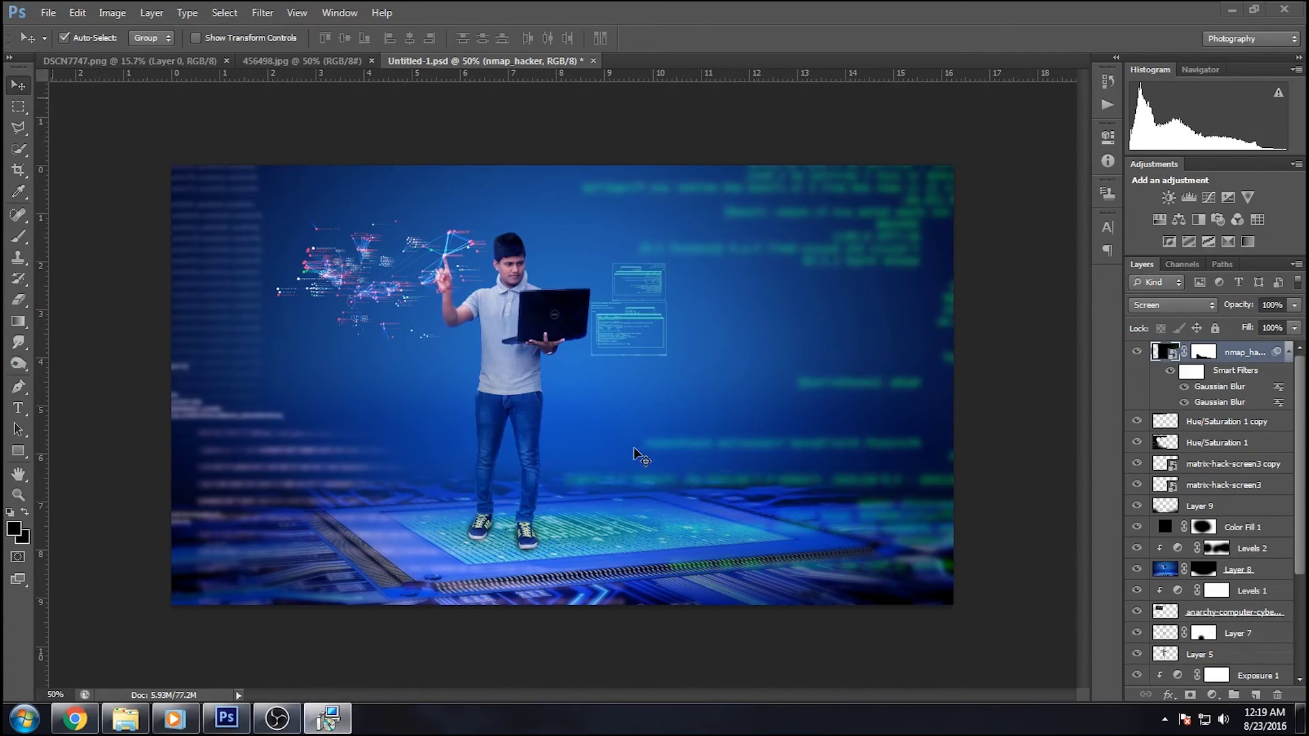
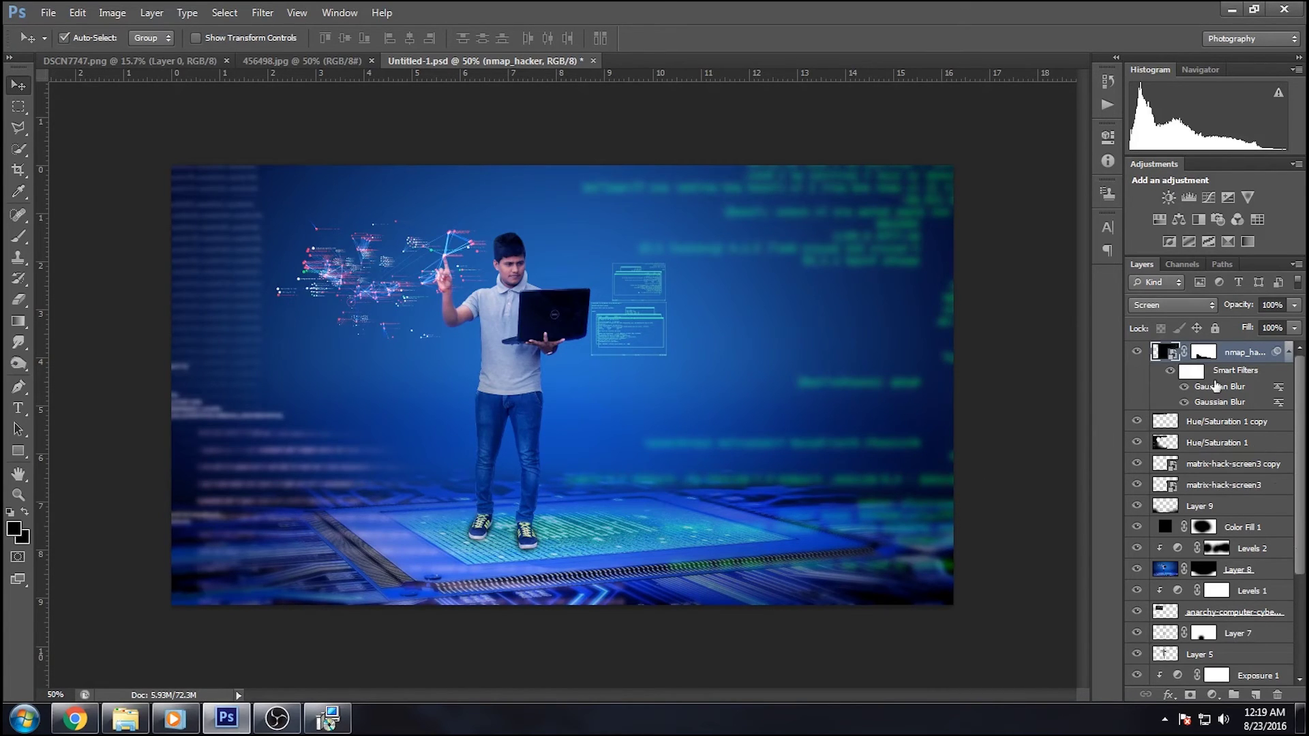
# Push Layer 3's Color Balance midtones to Blue +100 and toward cyan, then add a green-raised Channel Mixer
pyautogui.moveTo(1302, 521); pyautogui.dragTo(1301, 624)
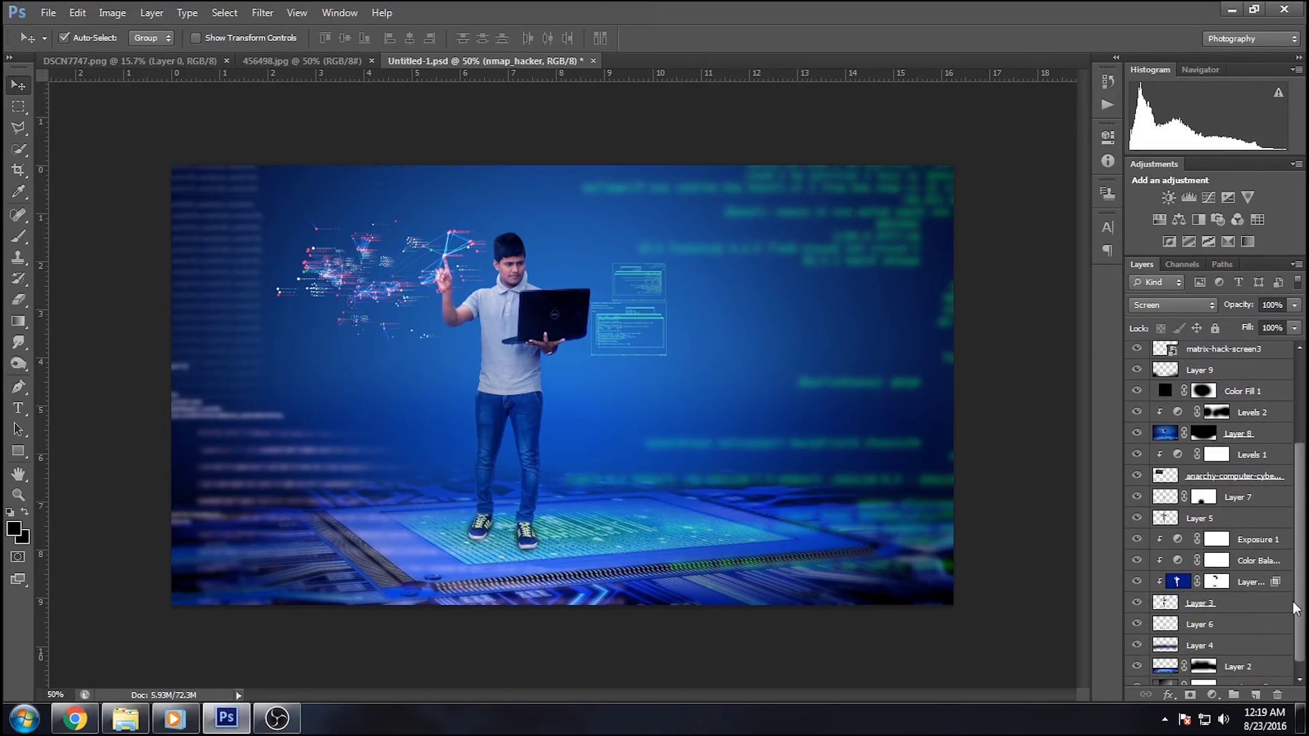
pyautogui.click(1143, 515)
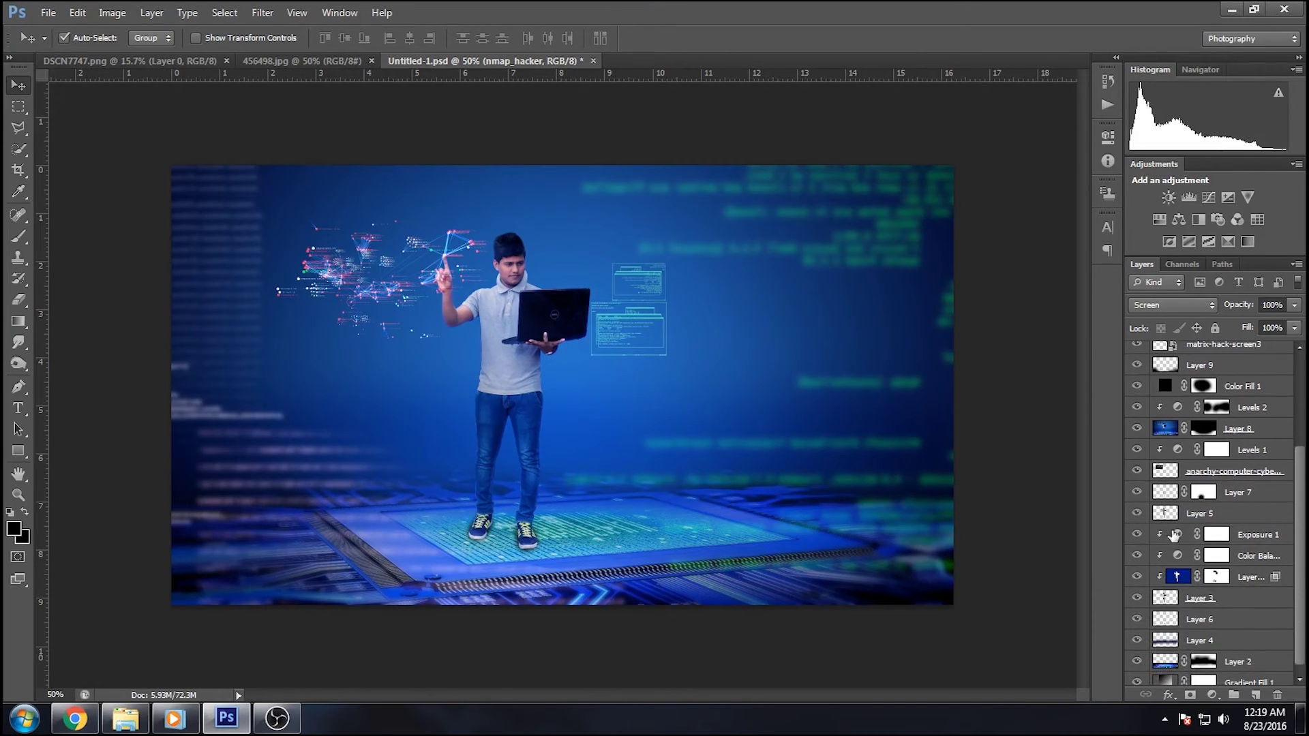
pyautogui.click(1184, 598)
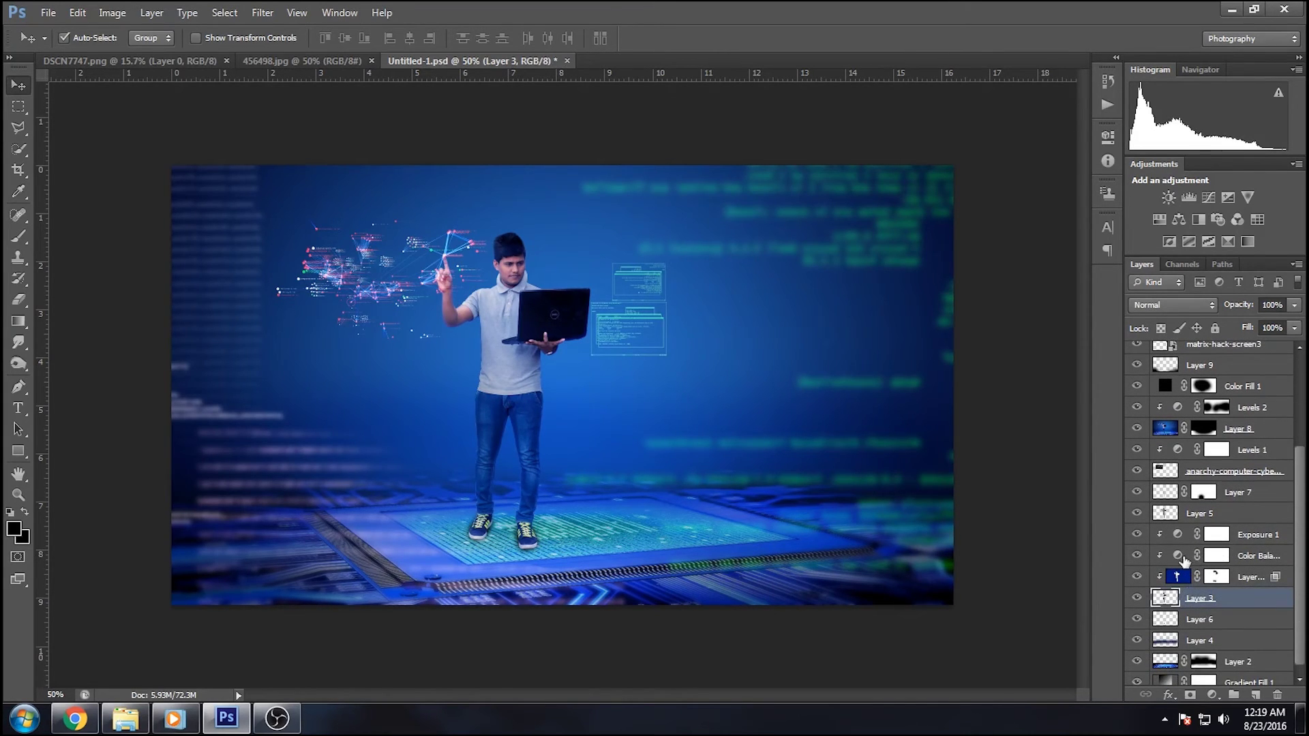
pyautogui.doubleClick(1178, 555)
pyautogui.moveTo(979, 243)
pyautogui.mouseDown()
pyautogui.moveTo(961, 244)
pyautogui.moveTo(1018, 272)
pyautogui.mouseUp()
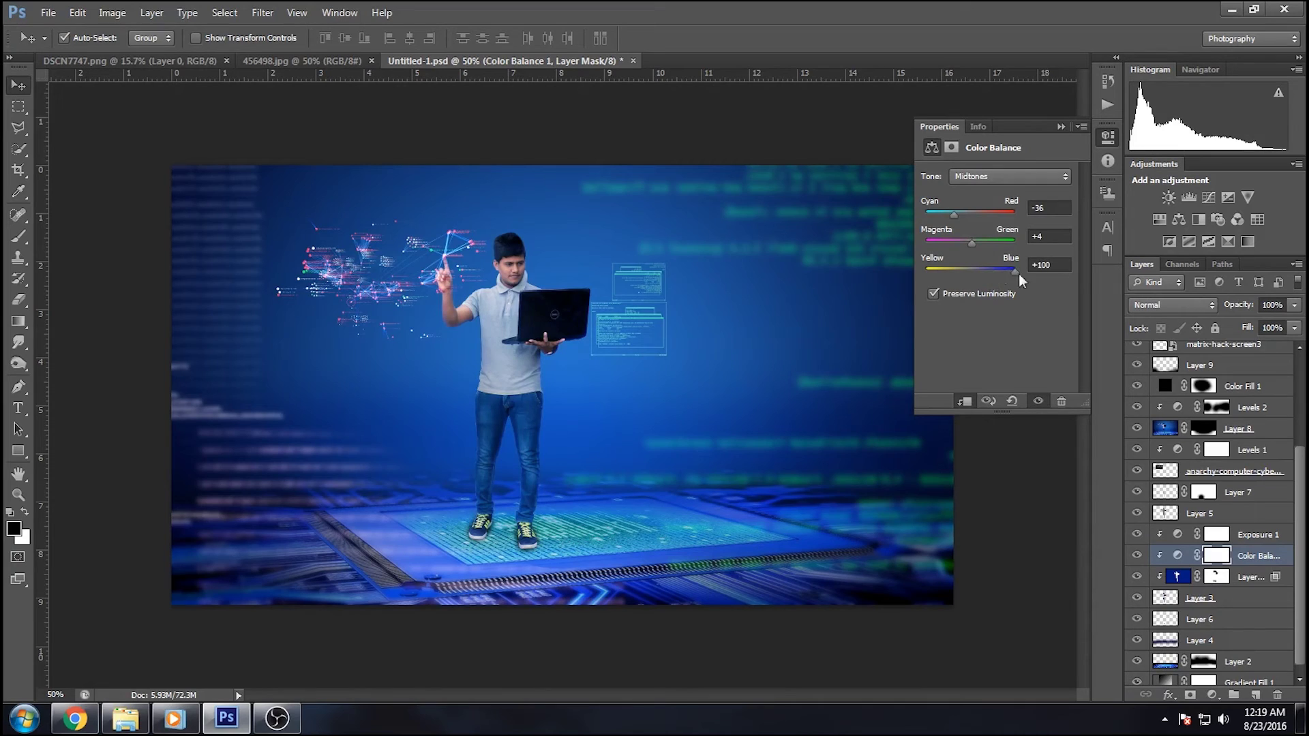
pyautogui.moveTo(947, 218)
pyautogui.mouseDown()
pyautogui.moveTo(921, 215)
pyautogui.moveTo(943, 215)
pyautogui.mouseUp()
pyautogui.click(1058, 126)
pyautogui.click(1237, 220)
pyautogui.moveTo(994, 296)
pyautogui.mouseDown()
pyautogui.moveTo(976, 296)
pyautogui.moveTo(999, 297)
pyautogui.moveTo(988, 332)
pyautogui.mouseUp()
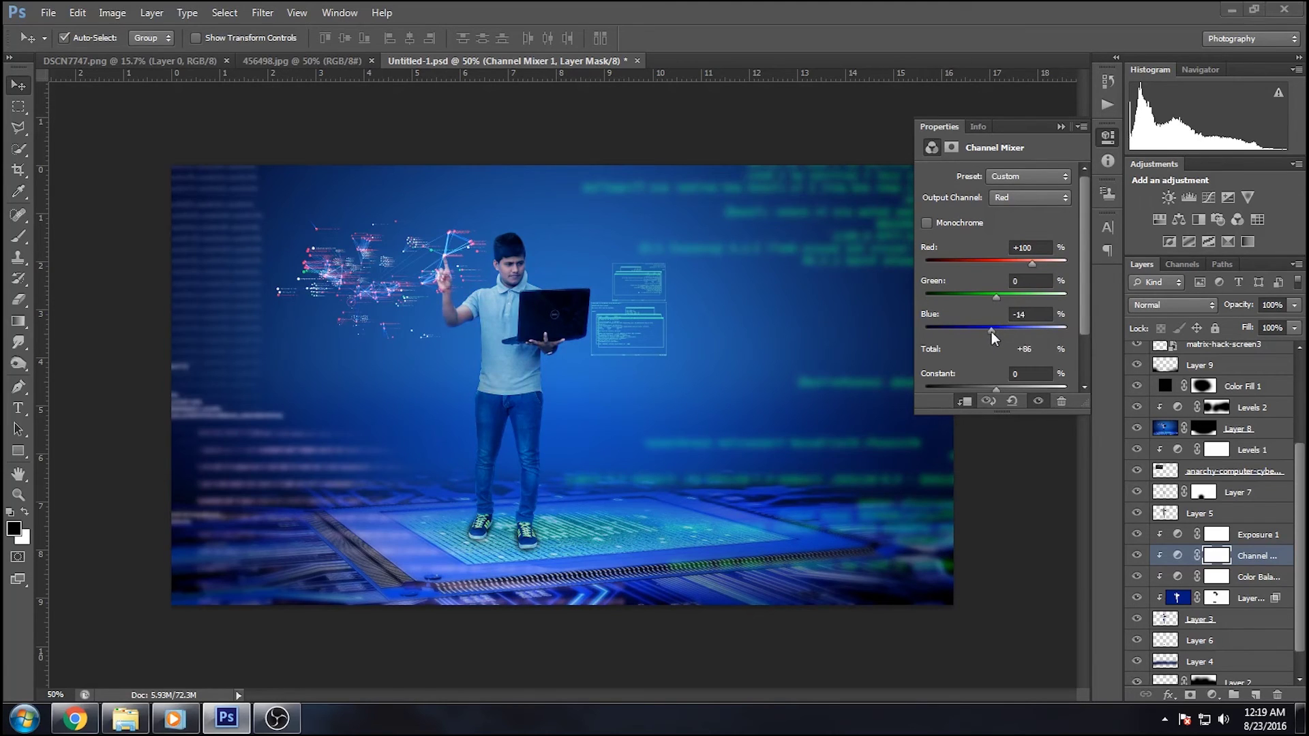
# Lower the Channel Mixer's Blue output channel to +67
pyautogui.click(1032, 200)
pyautogui.click(1012, 240)
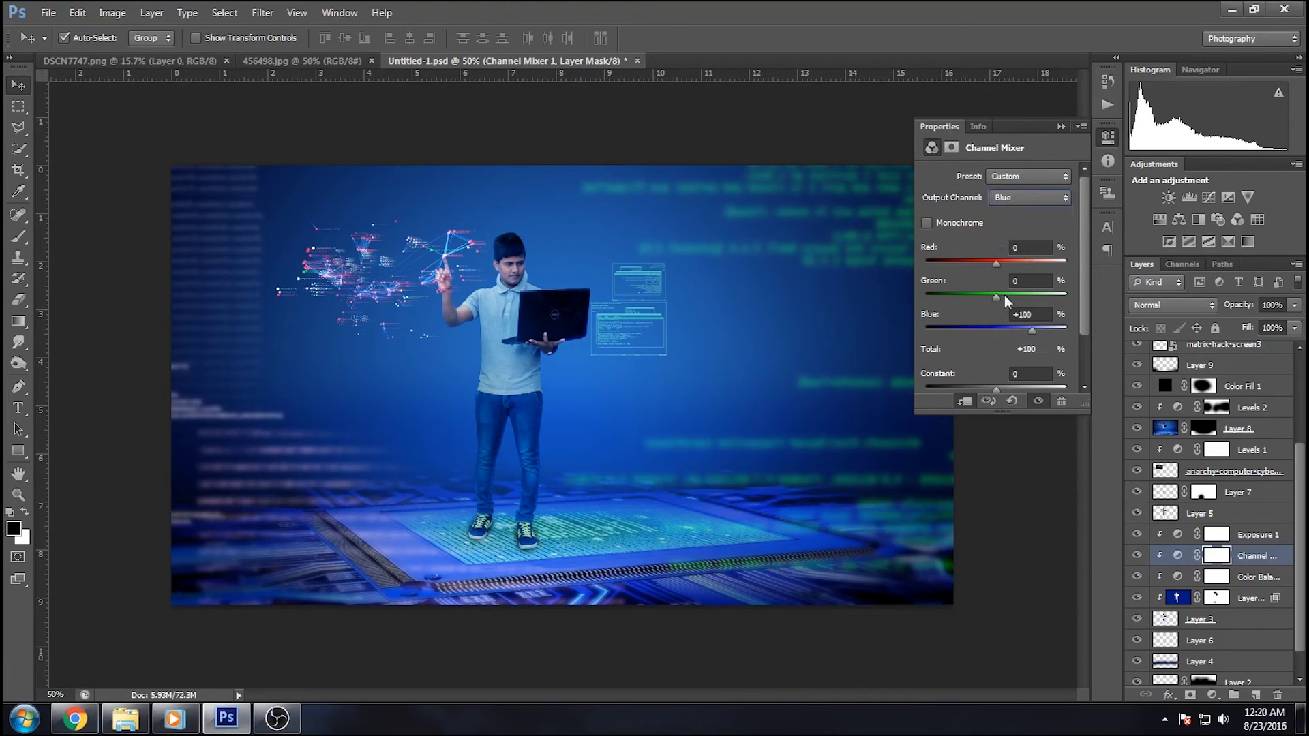
pyautogui.moveTo(1028, 329)
pyautogui.mouseDown()
pyautogui.moveTo(1012, 329)
pyautogui.moveTo(1035, 329)
pyautogui.mouseUp()
pyautogui.click(1061, 127)
# Add a Selective Color adjustment and tune the Black amount in the Blacks range
pyautogui.click(1227, 242)
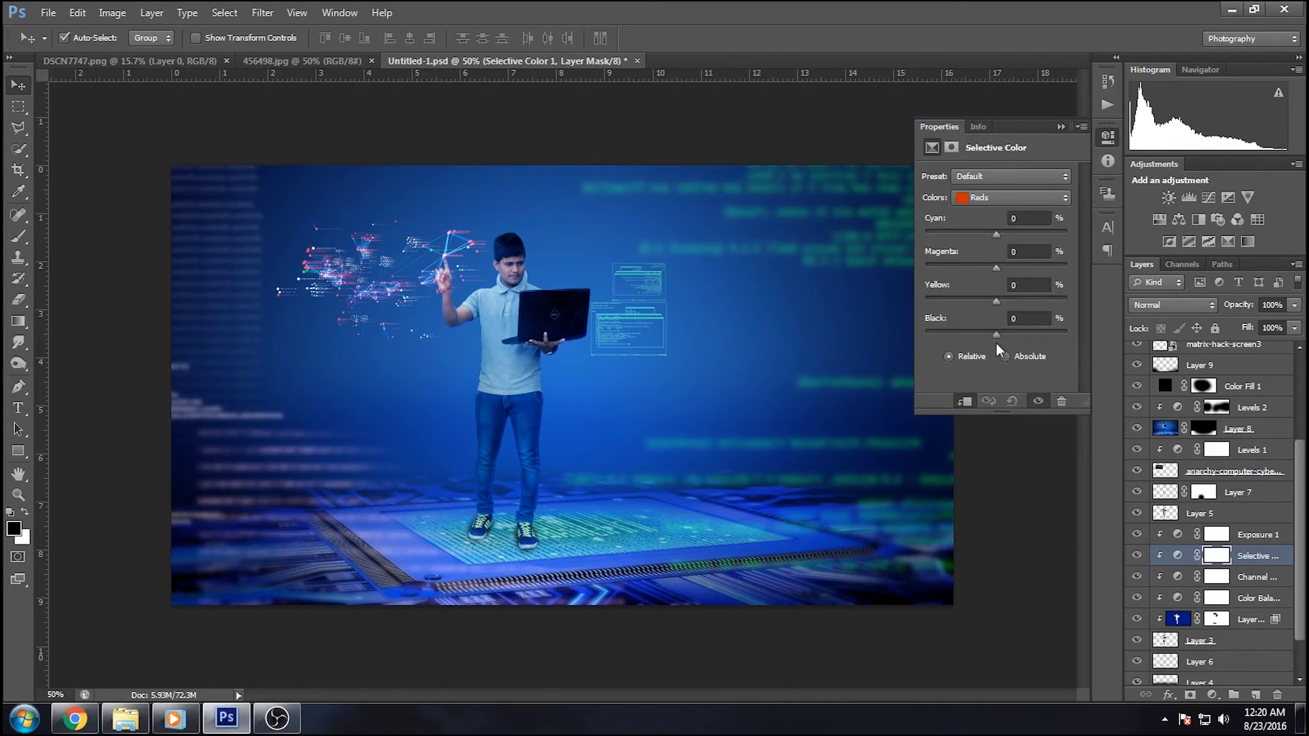
pyautogui.click(994, 197)
pyautogui.click(992, 320)
pyautogui.click(1000, 333)
pyautogui.moveTo(1054, 339); pyautogui.dragTo(996, 340)
pyautogui.click(1061, 126)
pyautogui.hotkey('ctrl', '+')
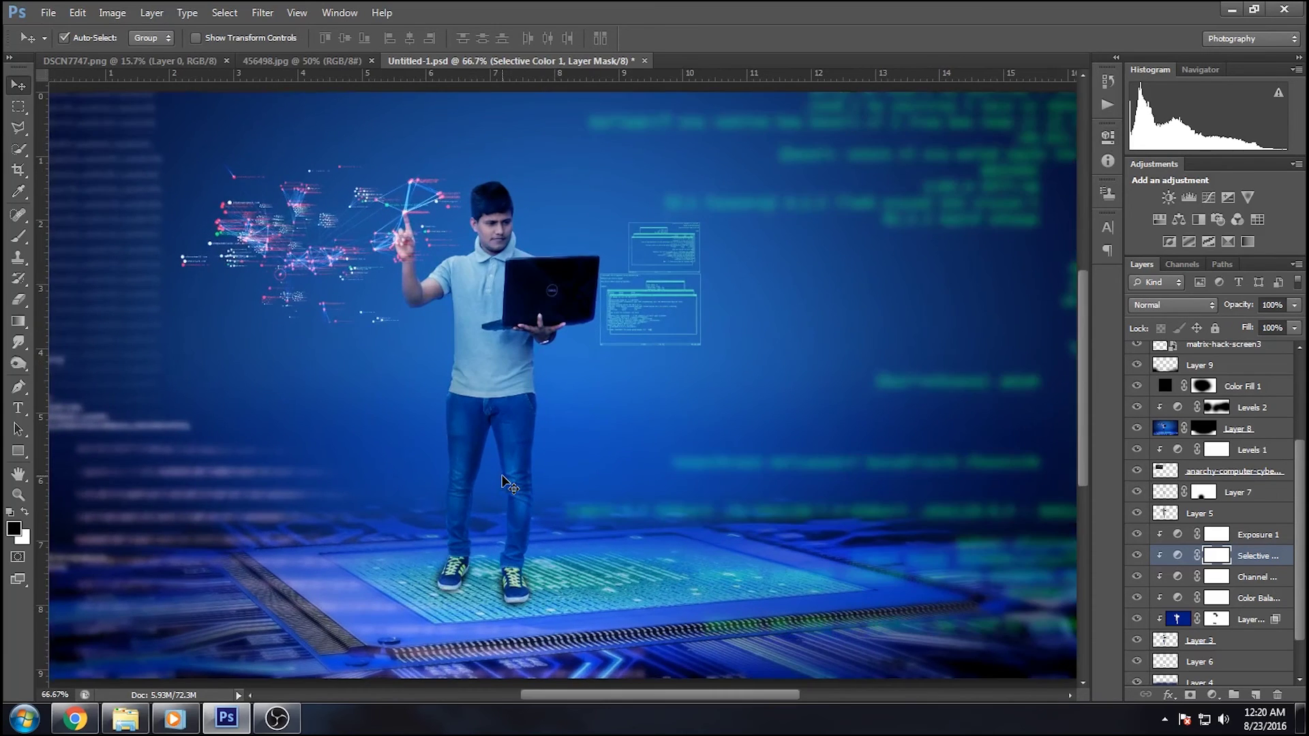
pyautogui.hotkey('ctrl', '-')
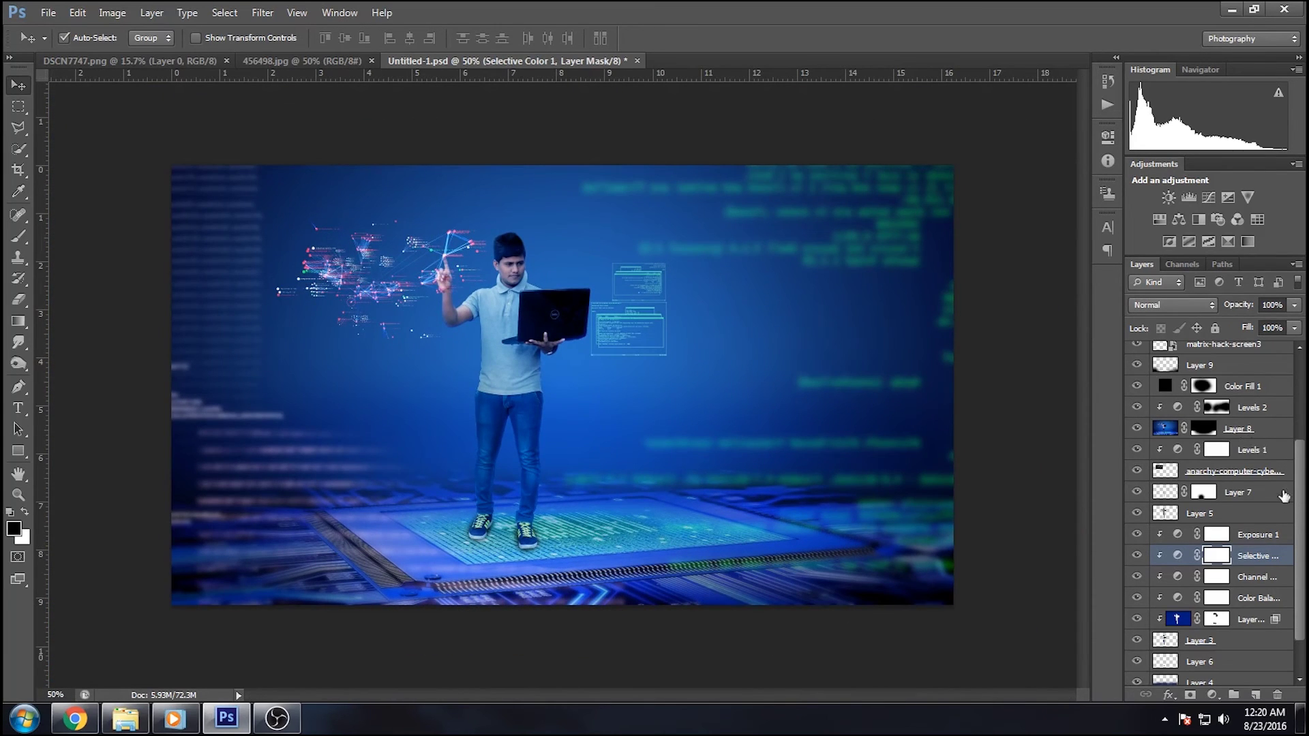
# Duplicate Layer 9 and set the copy's opacity to 43%
pyautogui.moveTo(1301, 520); pyautogui.dragTo(1287, 453)
pyautogui.click(1136, 480)
pyautogui.click(1183, 481)
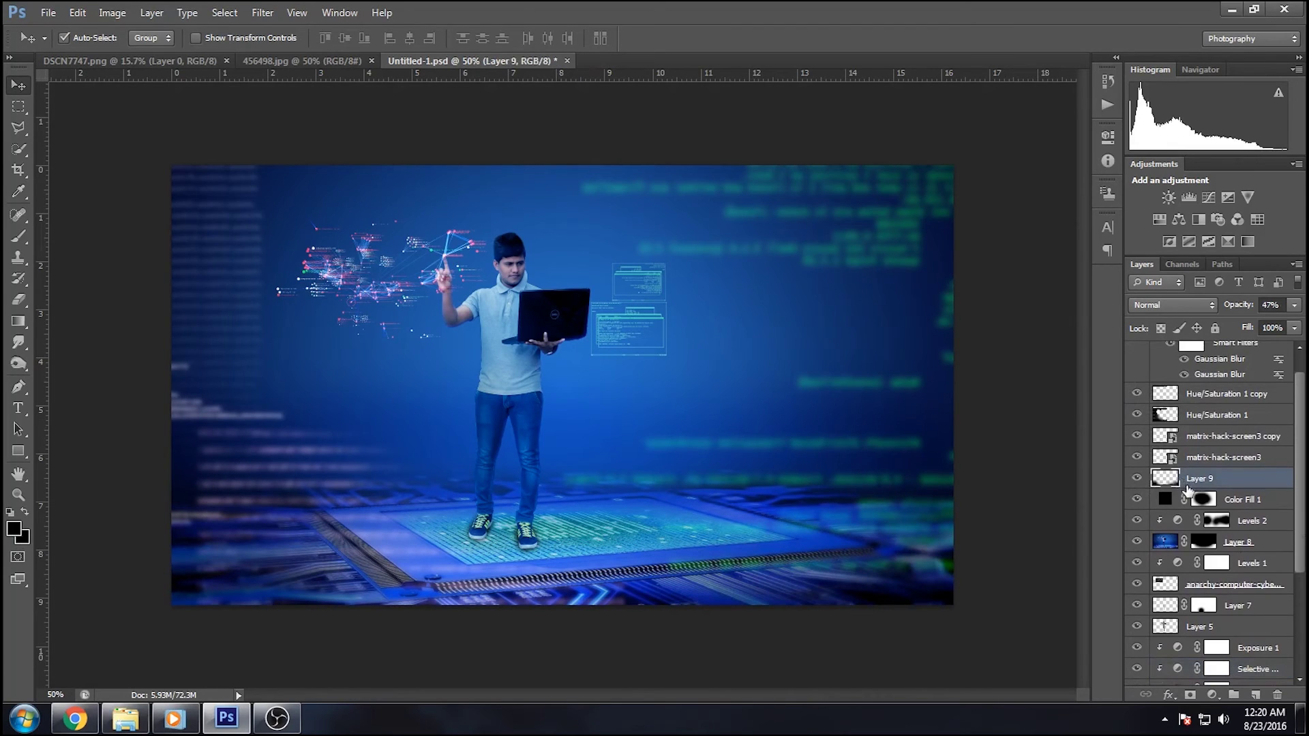
pyautogui.moveTo(1186, 484); pyautogui.dragTo(1255, 695)
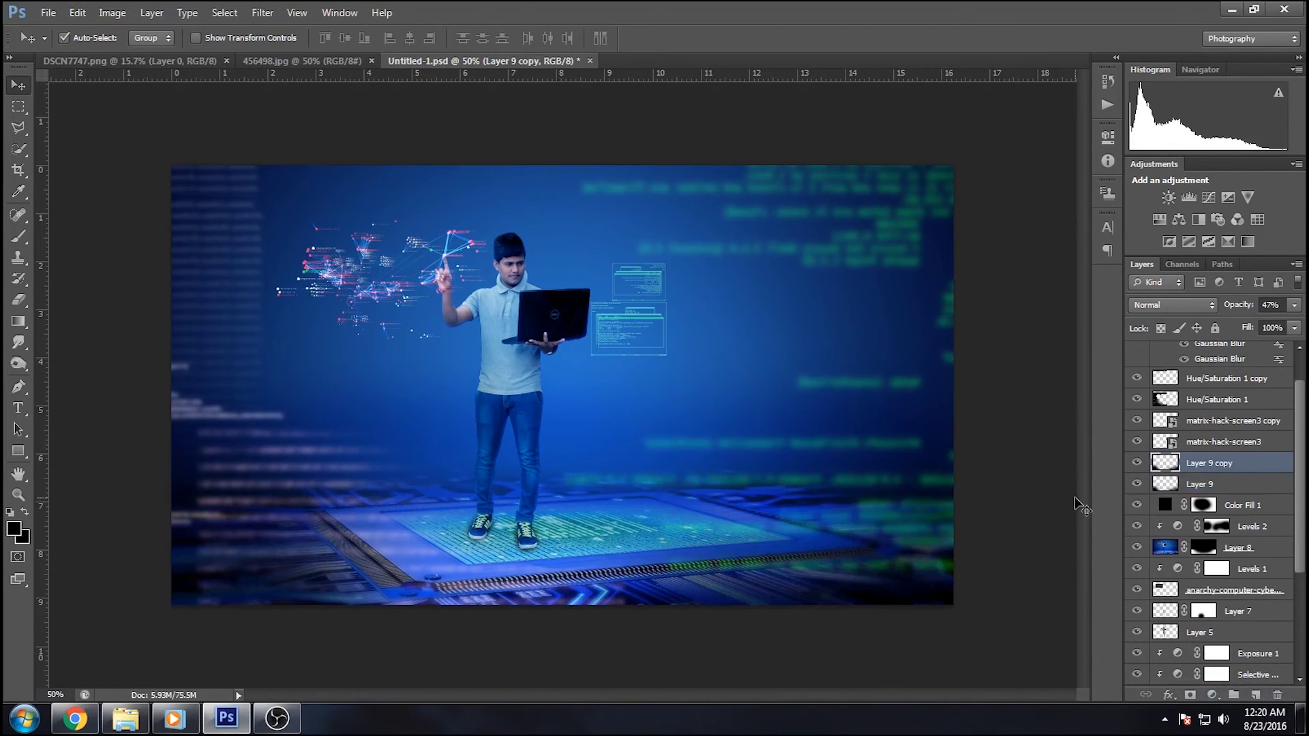
pyautogui.click(1294, 305)
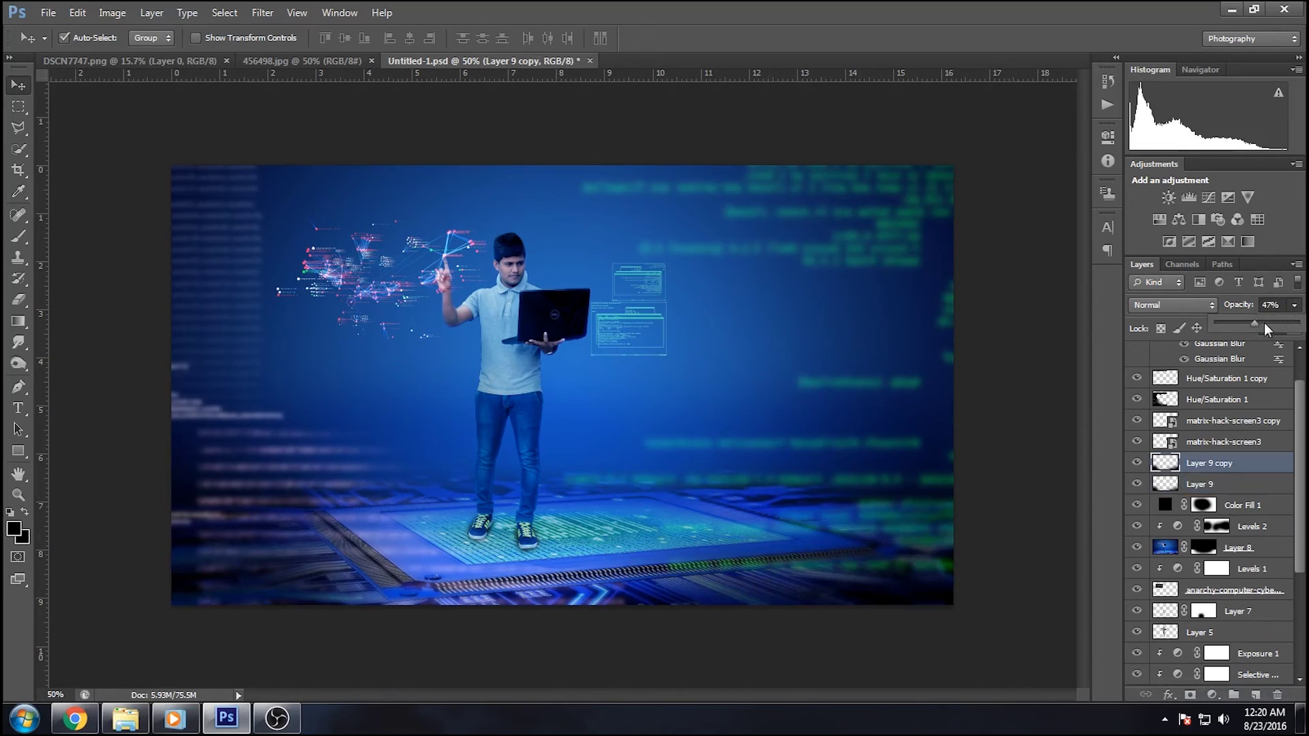
pyautogui.moveTo(1258, 325); pyautogui.dragTo(1251, 325)
# Stamp the merged image onto new top Layer 10 with Apply Image, then launch Color Efex Pro 4
pyautogui.scroll(3, 1303, 423)
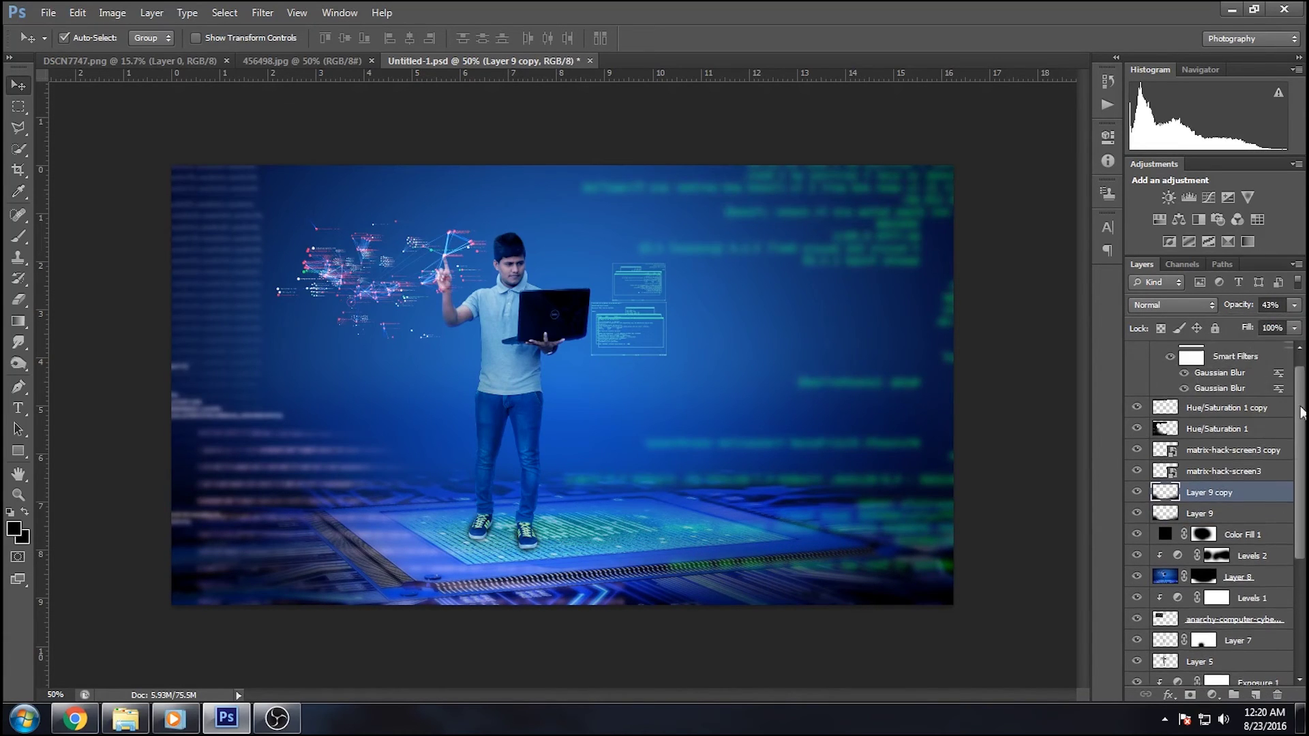
pyautogui.moveTo(1244, 351); pyautogui.dragTo(1254, 693)
pyautogui.click(1254, 693)
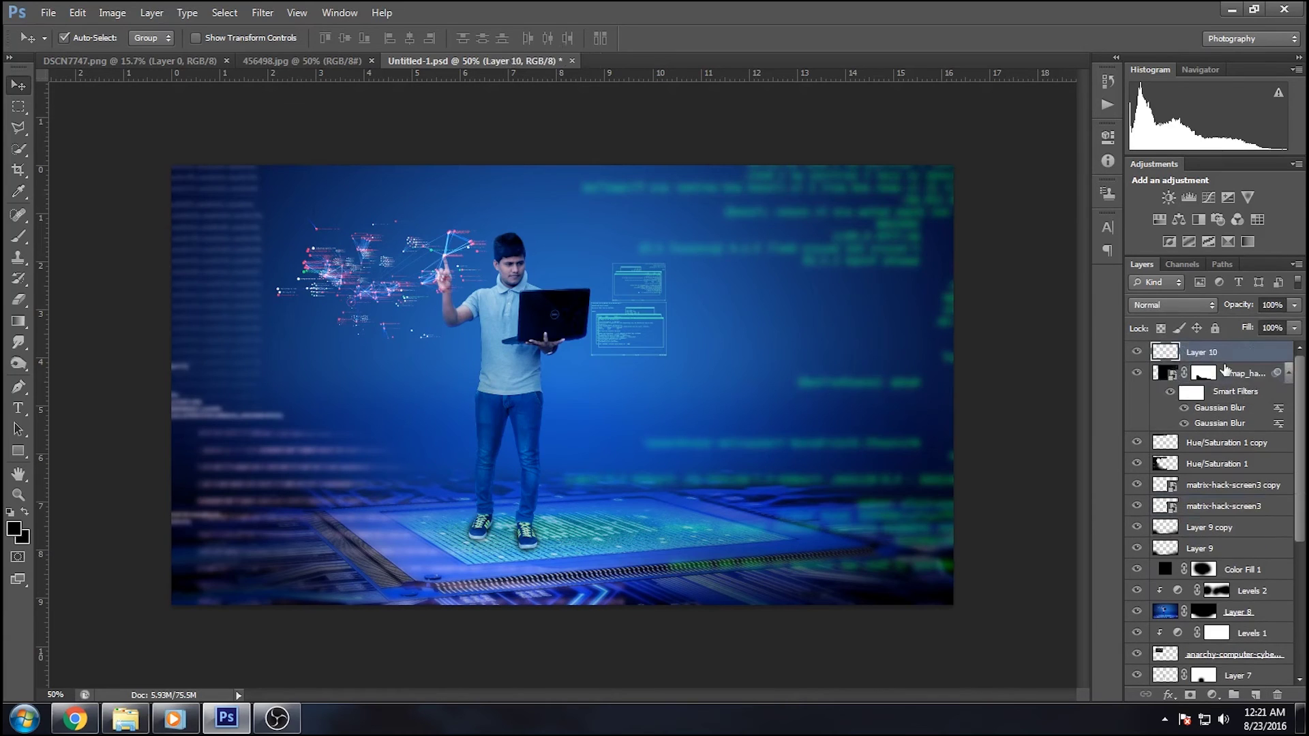
pyautogui.click(112, 12)
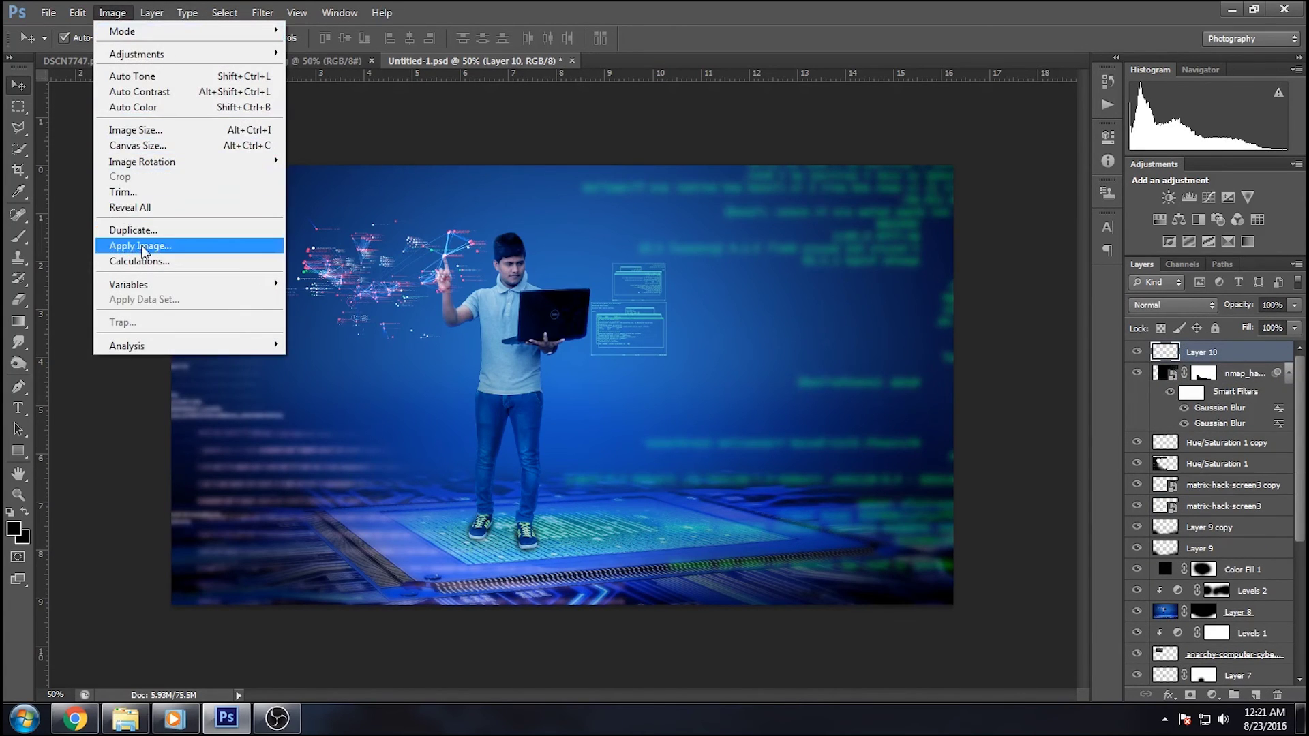
pyautogui.click(140, 246)
pyautogui.click(783, 203)
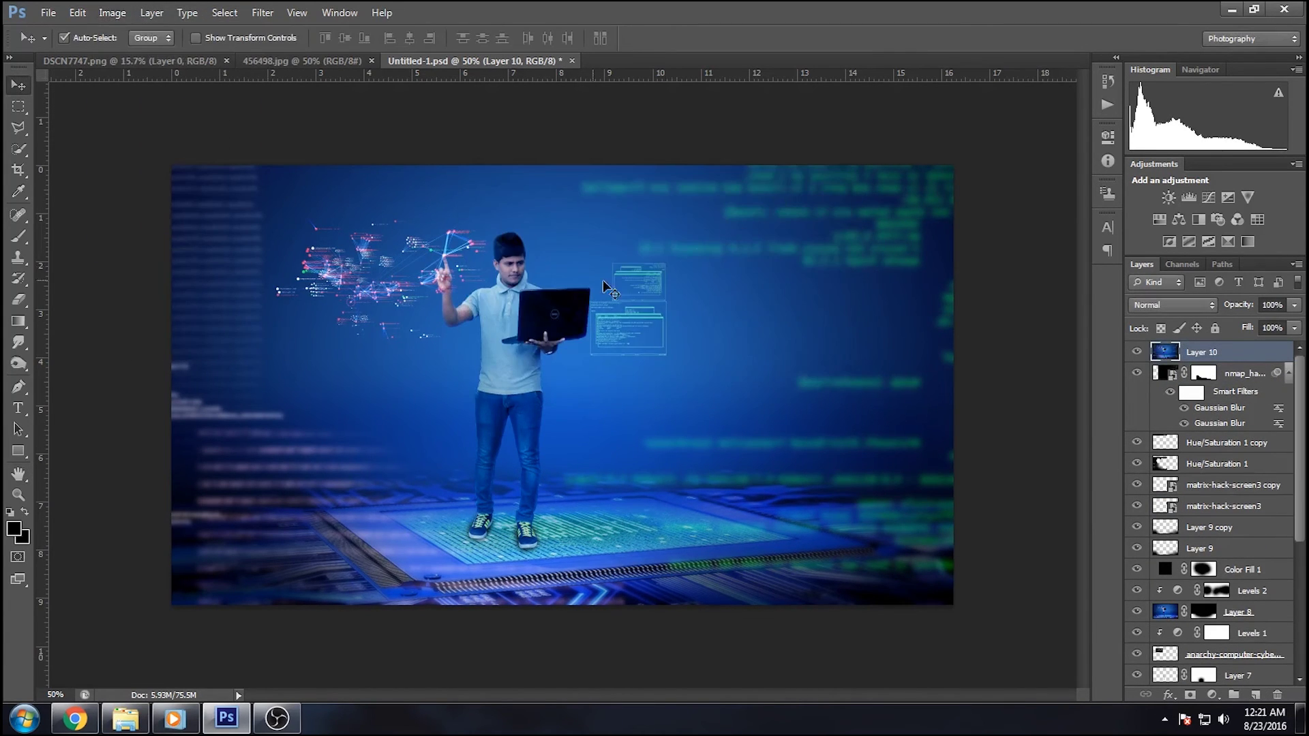
pyautogui.moveTo(290, 338)
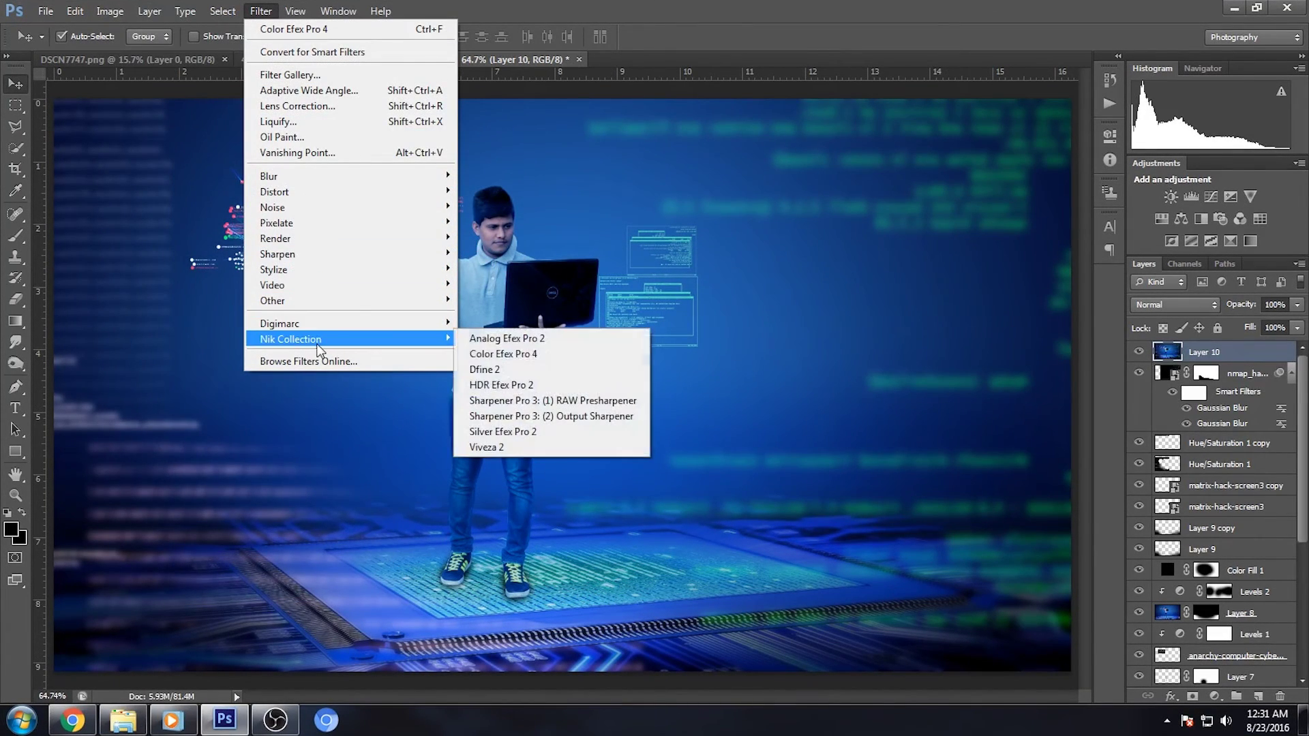
pyautogui.click(497, 357)
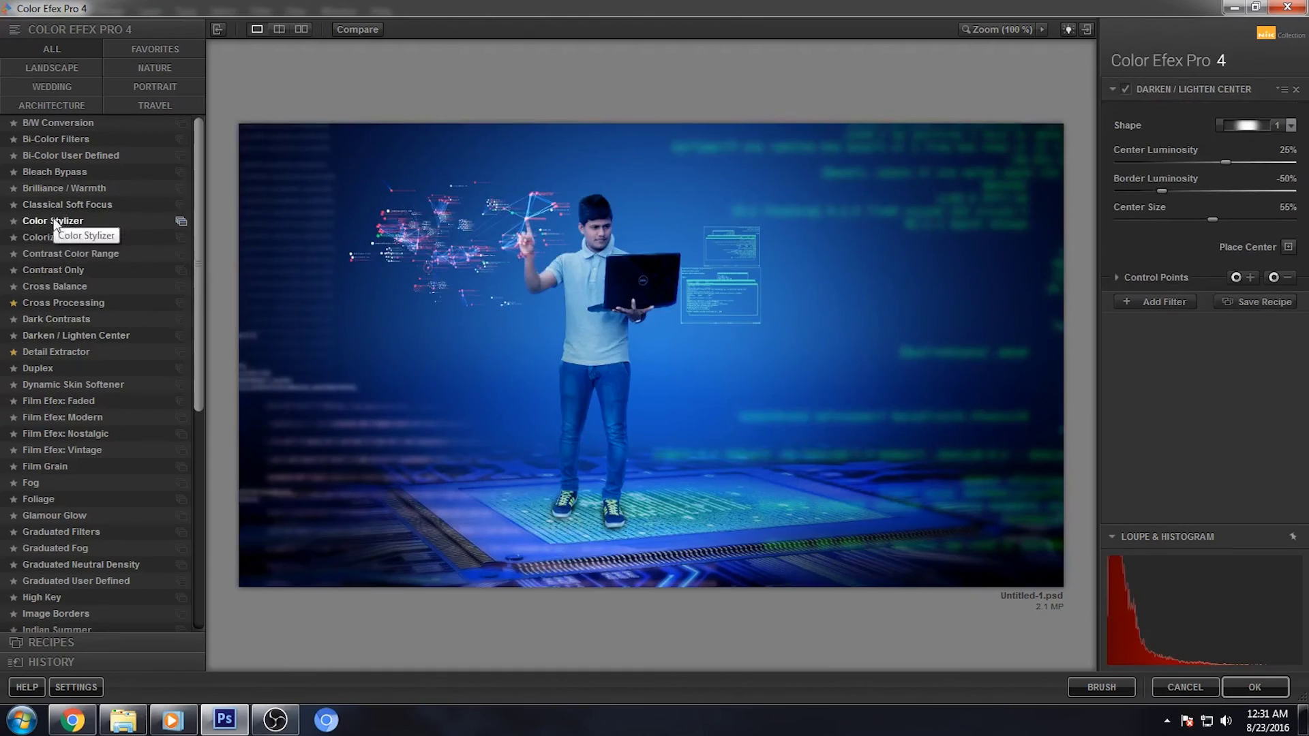
# Apply Detail Extractor with detail 8%, contrast 14% and saturation 21%
pyautogui.click(45, 302)
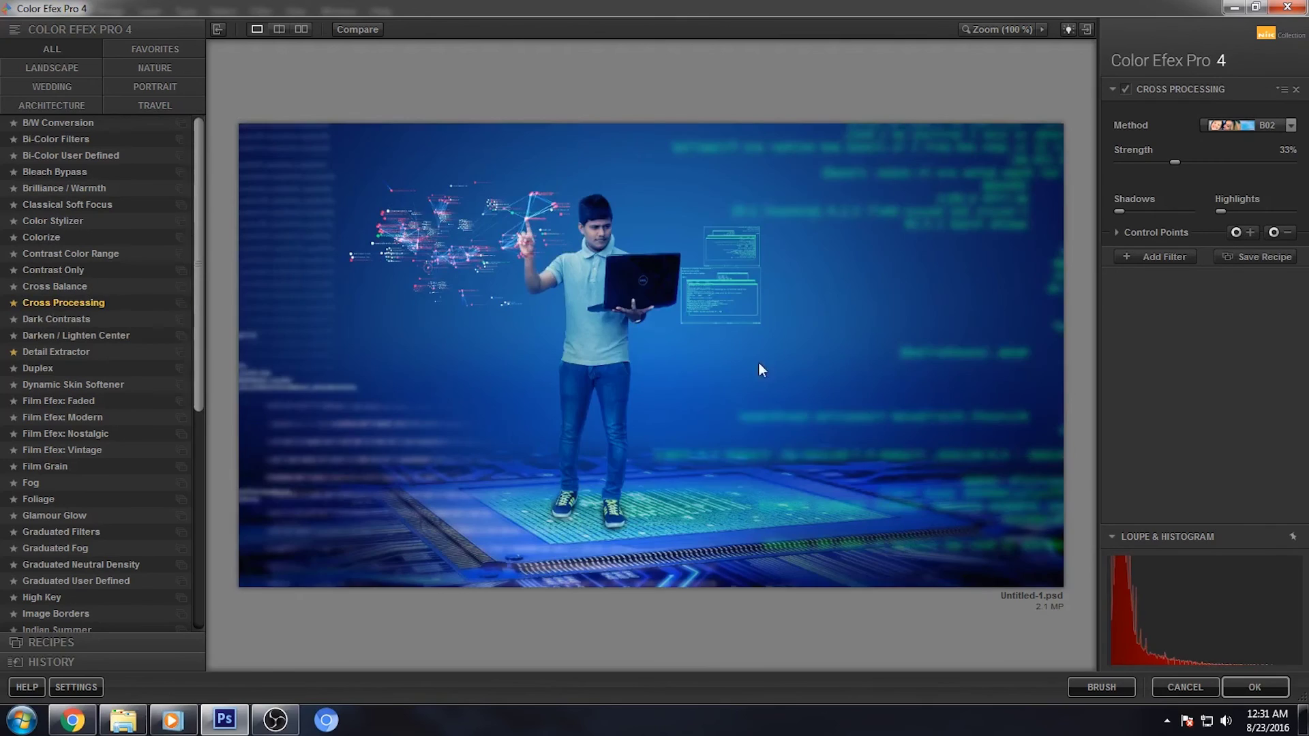
pyautogui.click(68, 352)
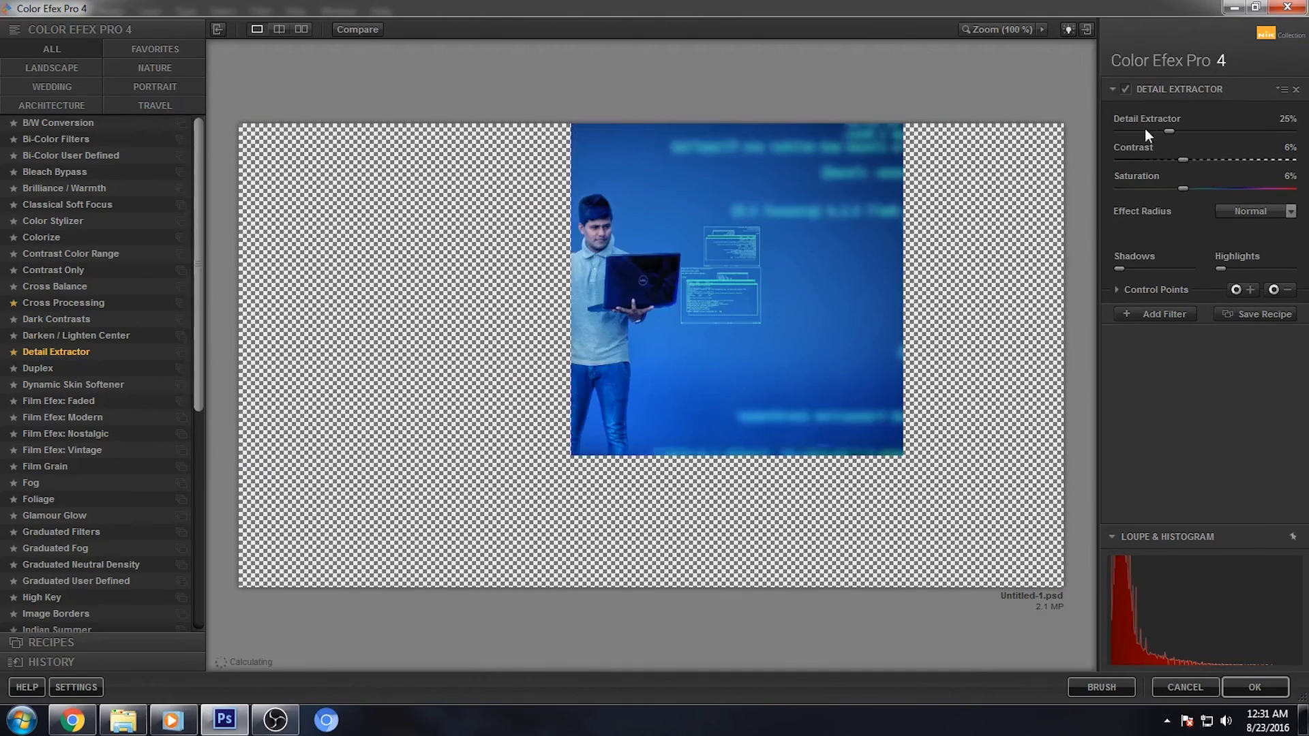
pyautogui.click(1135, 132)
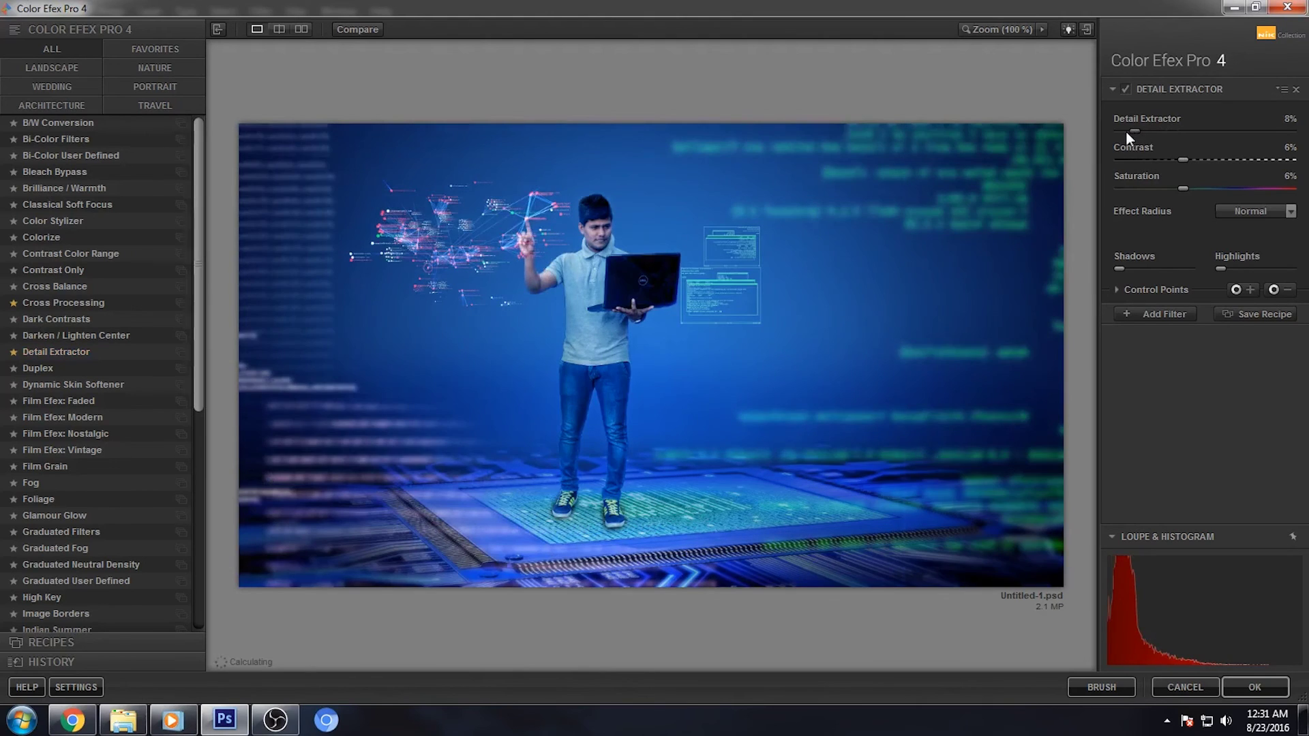
pyautogui.click(1193, 160)
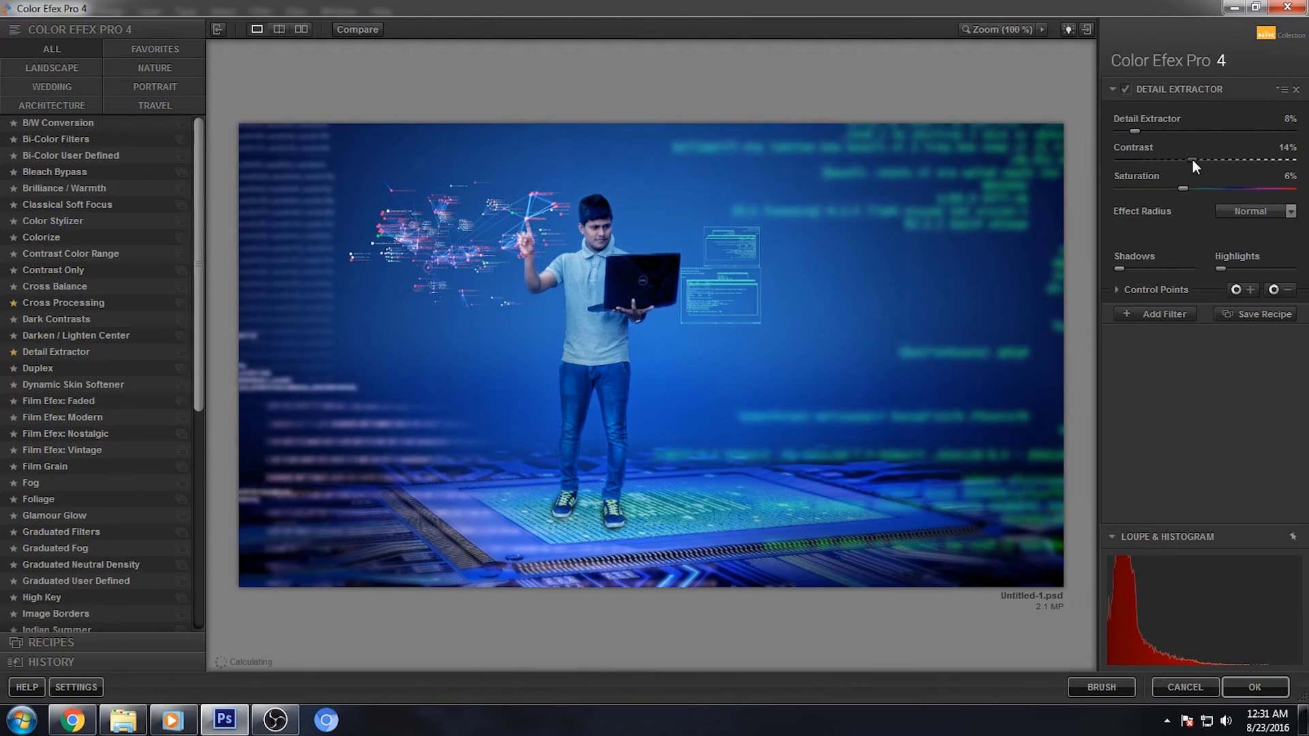
pyautogui.click(1191, 188)
pyautogui.click(1200, 186)
pyautogui.click(1124, 92)
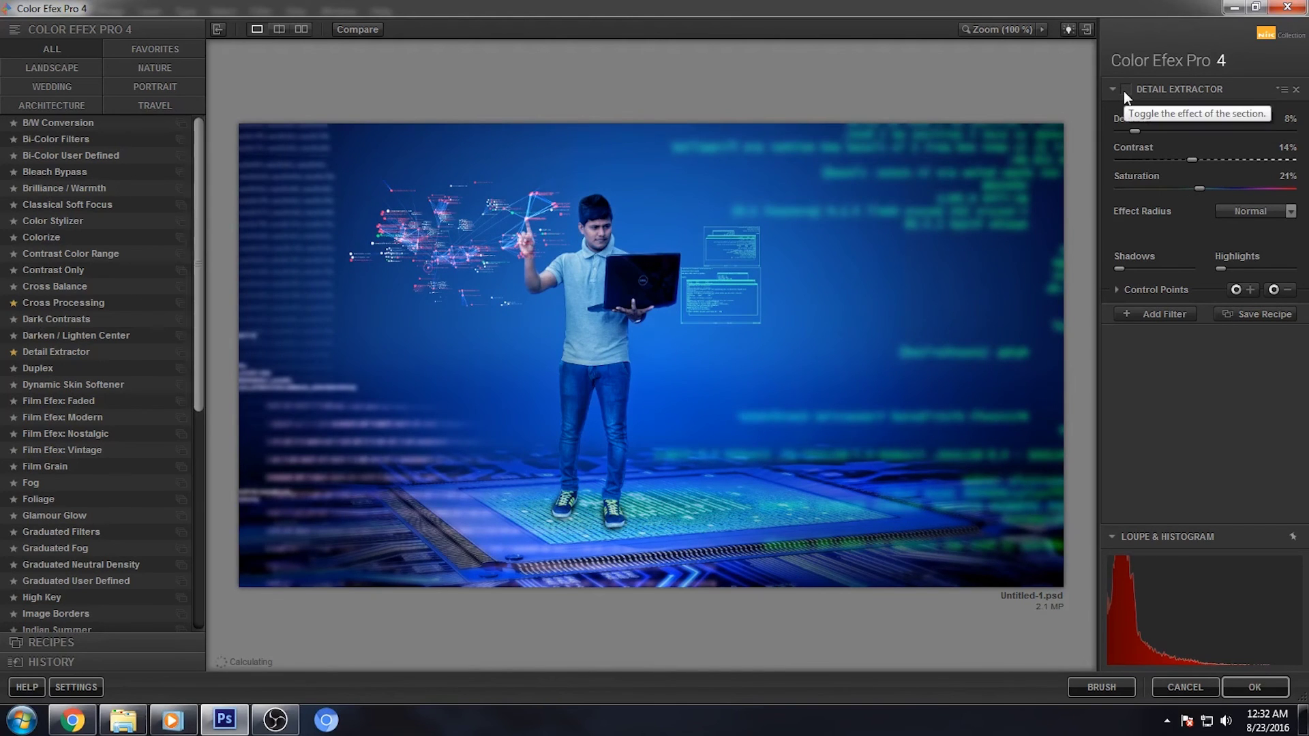
pyautogui.click(1124, 91)
# Add Darken/Lighten Center with the second shape, 44% centre size and darker centre luminosity
pyautogui.click(1152, 315)
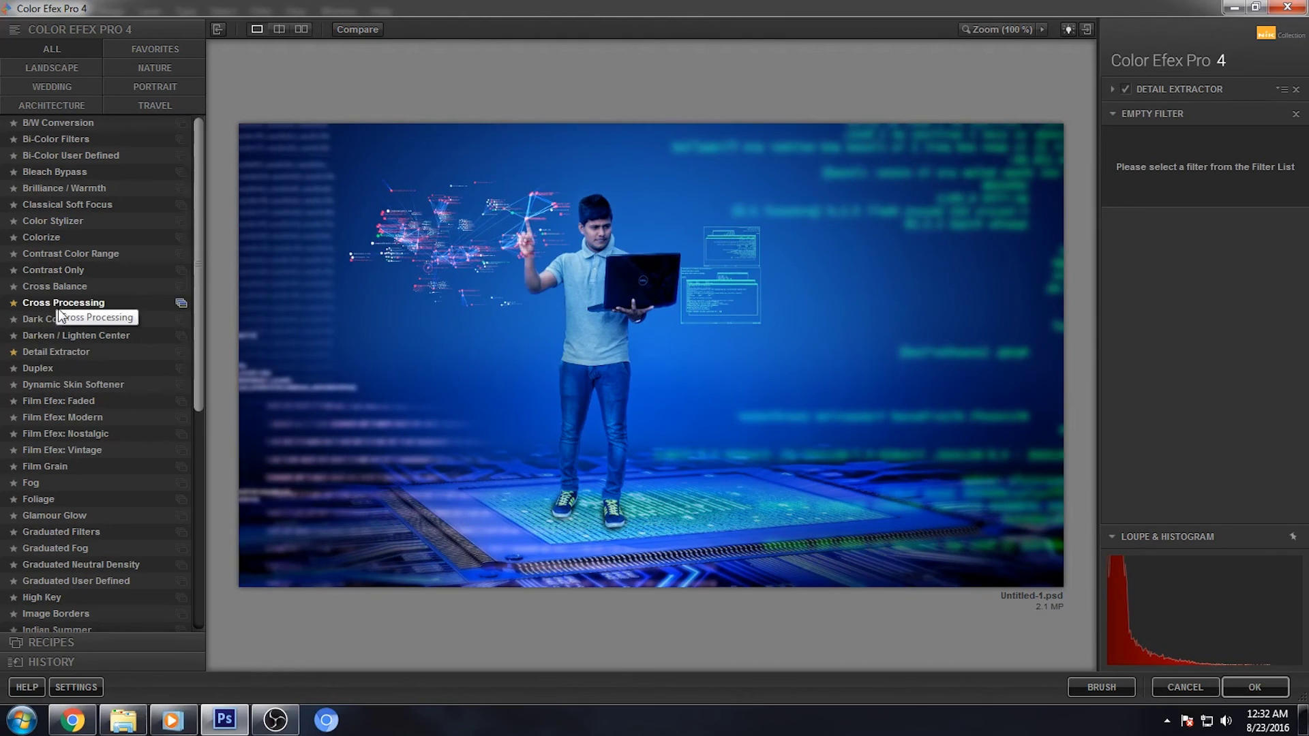
pyautogui.click(68, 338)
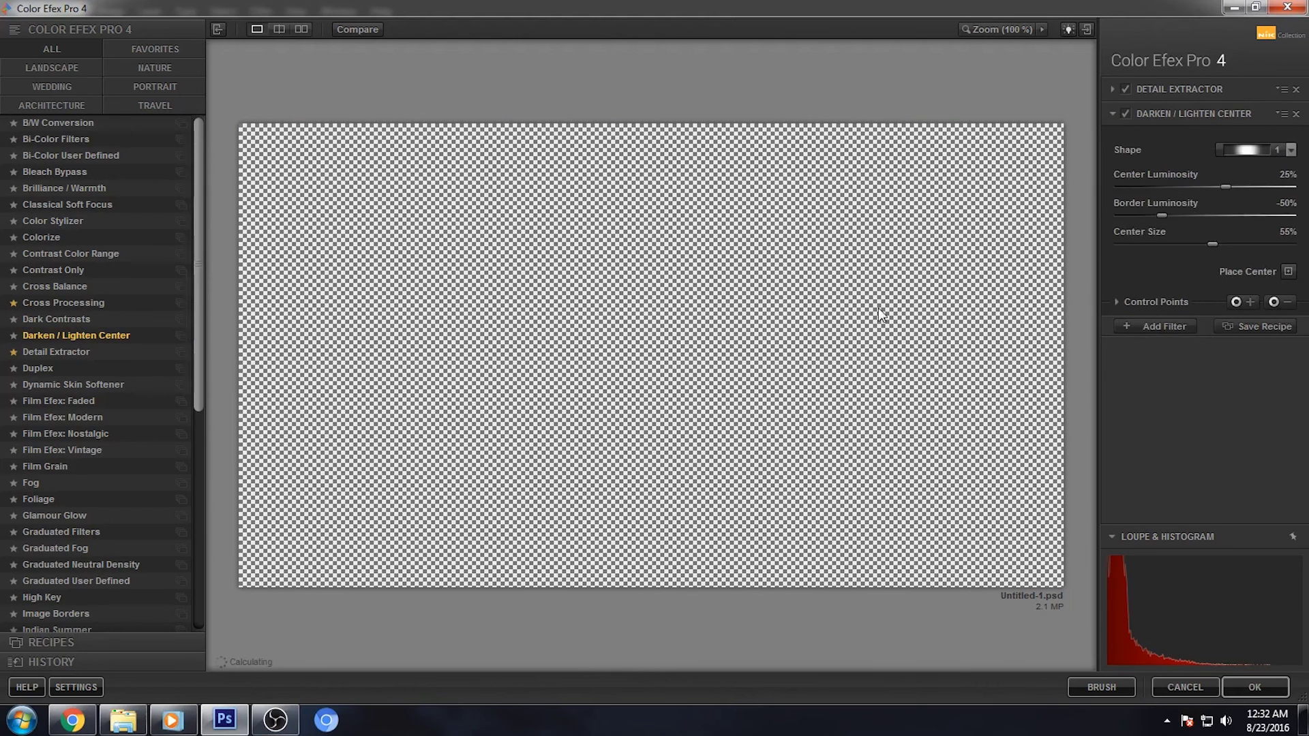
pyautogui.click(1236, 151)
pyautogui.click(1240, 185)
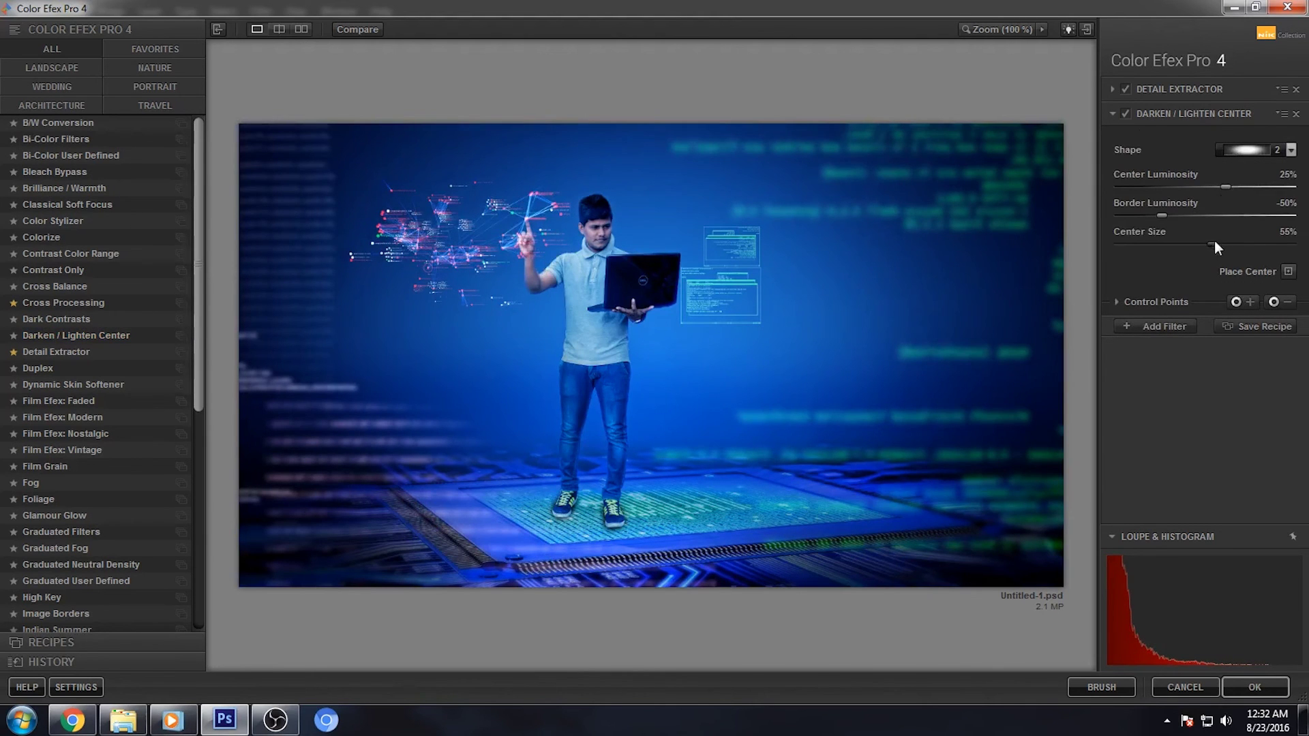
pyautogui.moveTo(1213, 245); pyautogui.dragTo(1194, 244)
pyautogui.moveTo(1218, 186)
pyautogui.mouseDown()
pyautogui.moveTo(1242, 186)
pyautogui.moveTo(1197, 187)
pyautogui.moveTo(1210, 194)
pyautogui.mouseUp()
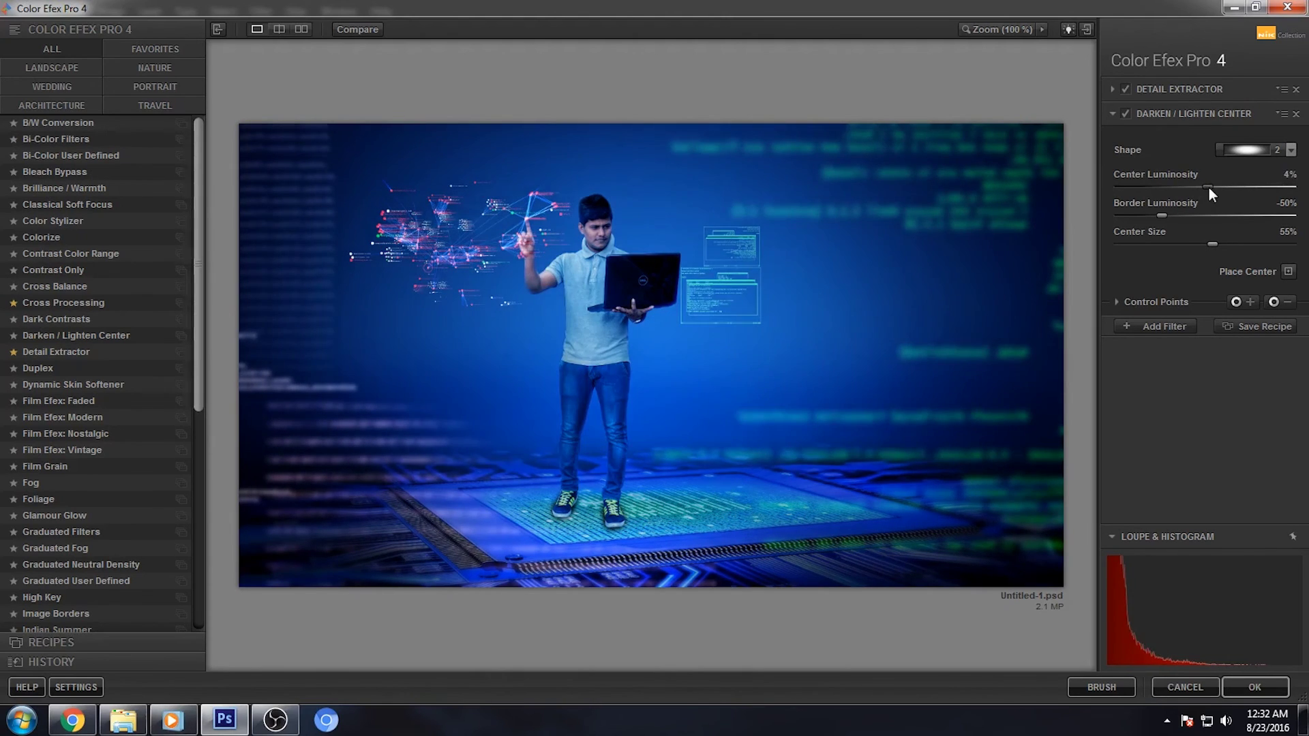
# Add Cross Processing with method B02 at 22% strength and apply the stack to Photoshop
pyautogui.click(1152, 328)
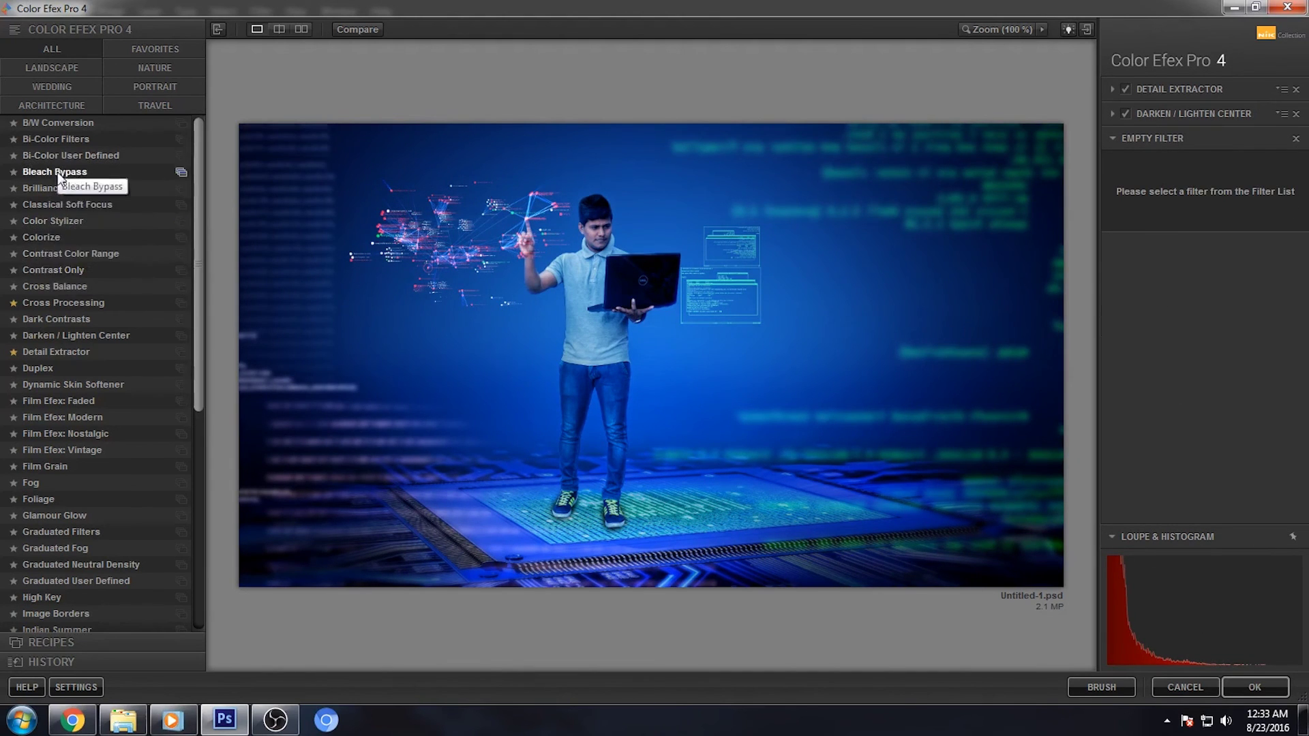
pyautogui.click(43, 289)
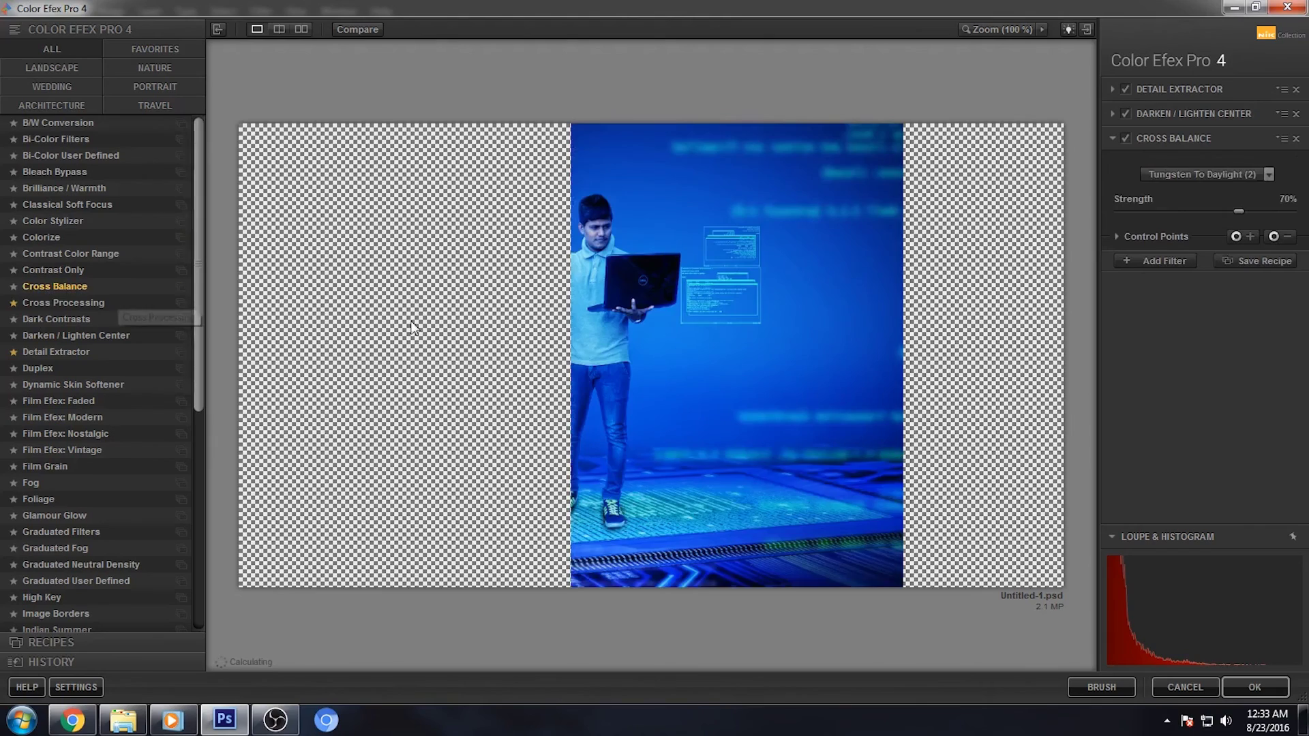
pyautogui.click(1202, 174)
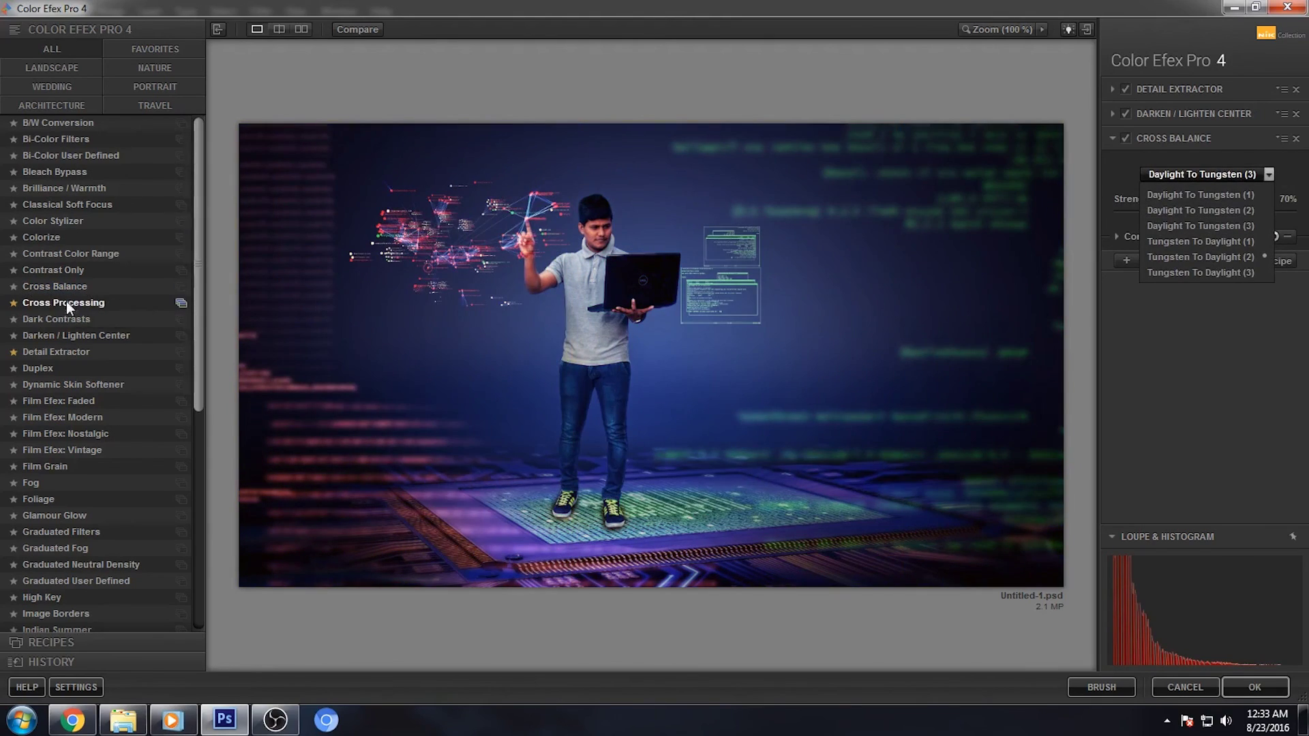
pyautogui.click(67, 302)
pyautogui.click(1238, 176)
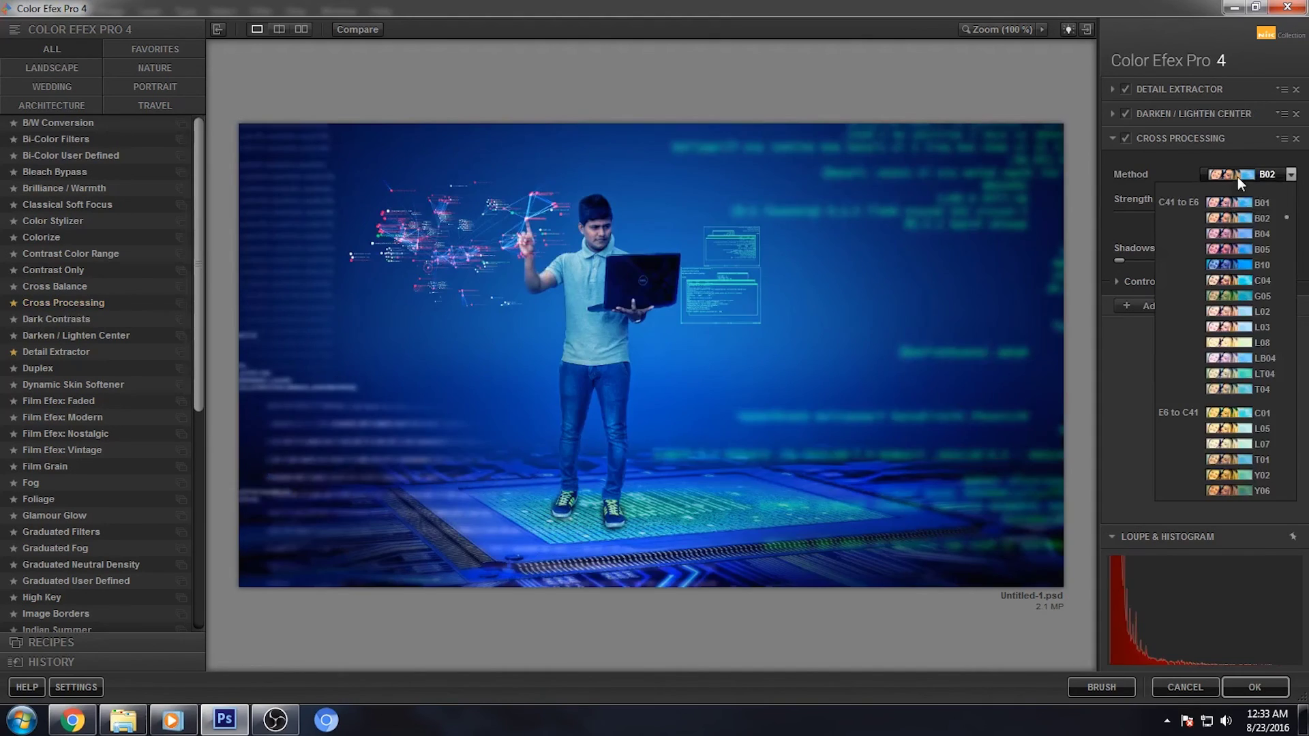
pyautogui.click(1232, 216)
pyautogui.moveTo(1207, 212); pyautogui.dragTo(1159, 211)
pyautogui.click(1124, 139)
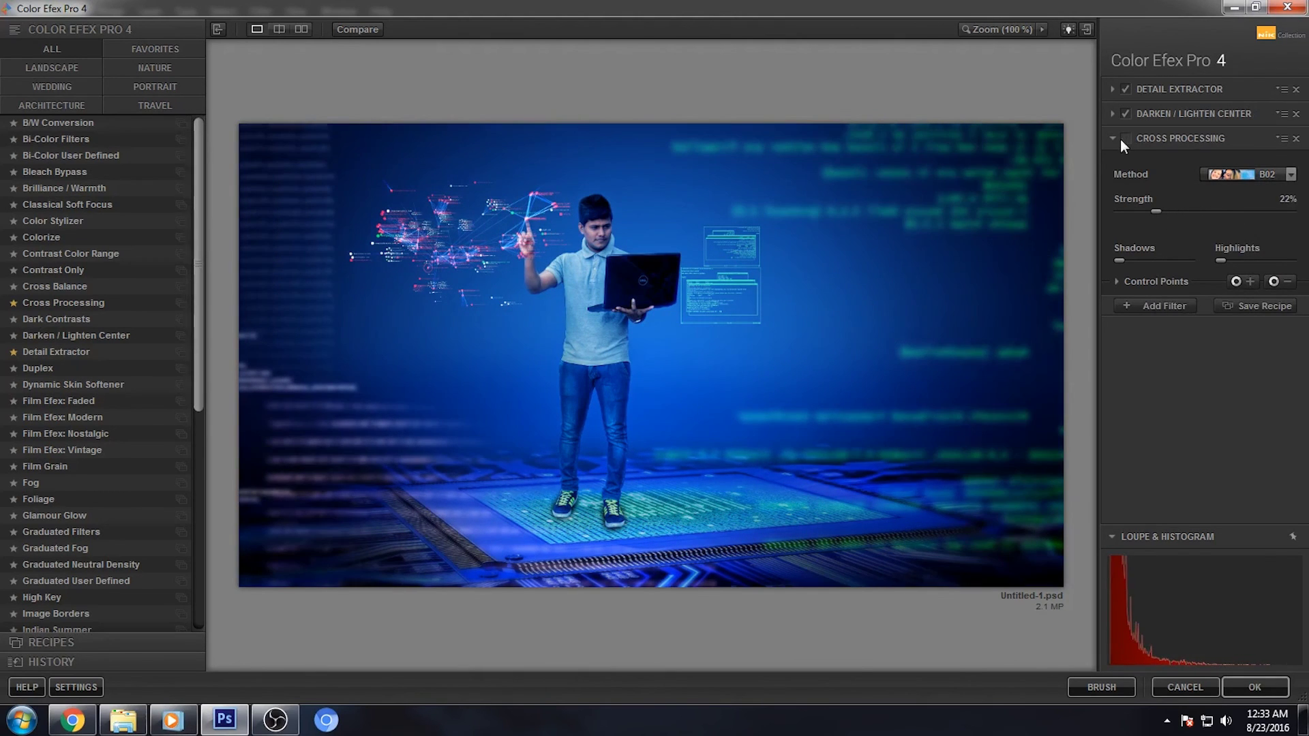
pyautogui.click(1280, 686)
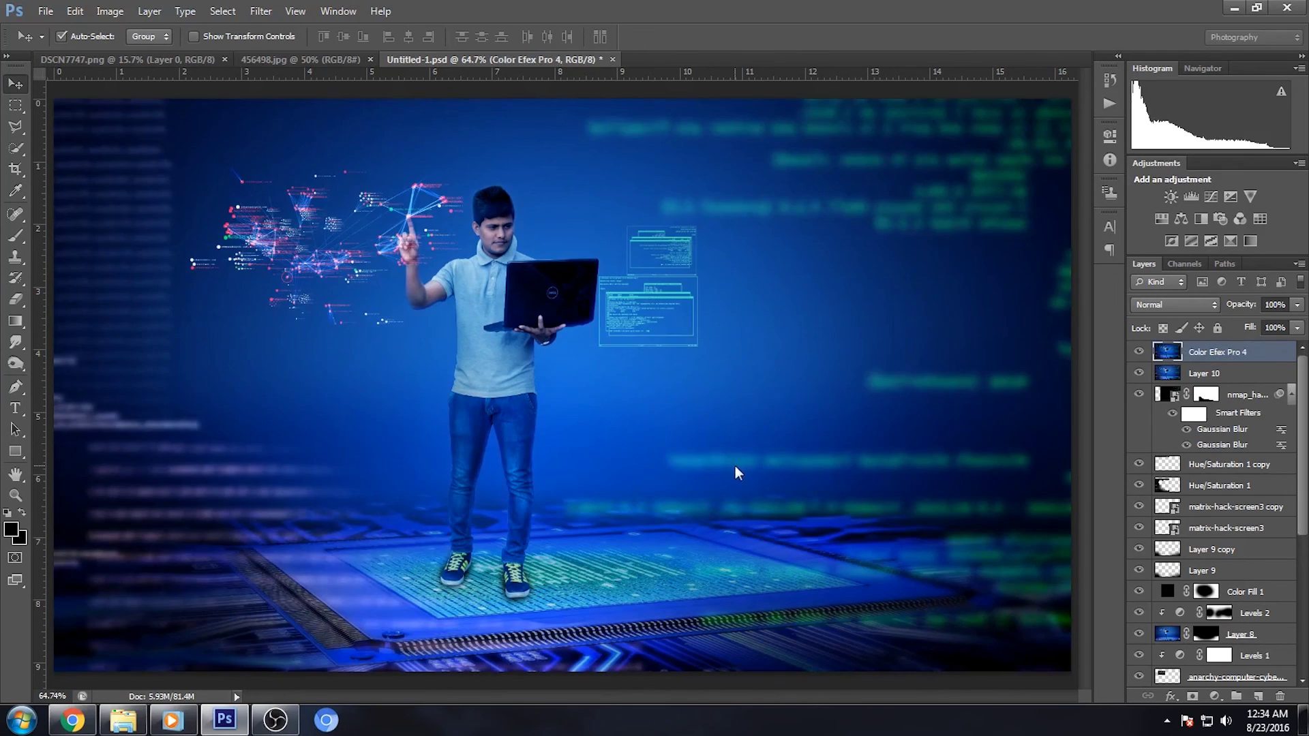
# Place the hacker title image over the lower right and blend it with Screen
pyautogui.click(1139, 352)
pyautogui.click(1139, 352)
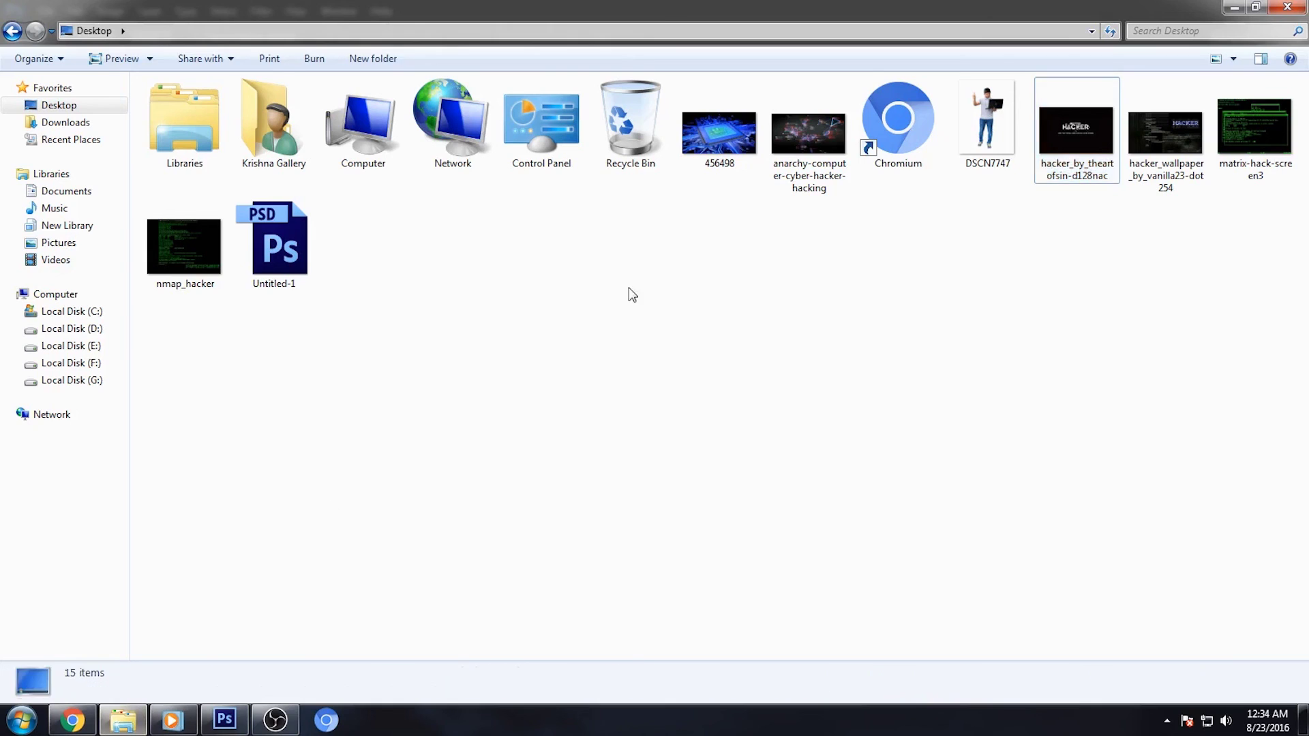
pyautogui.moveTo(1077, 129); pyautogui.dragTo(727, 650)
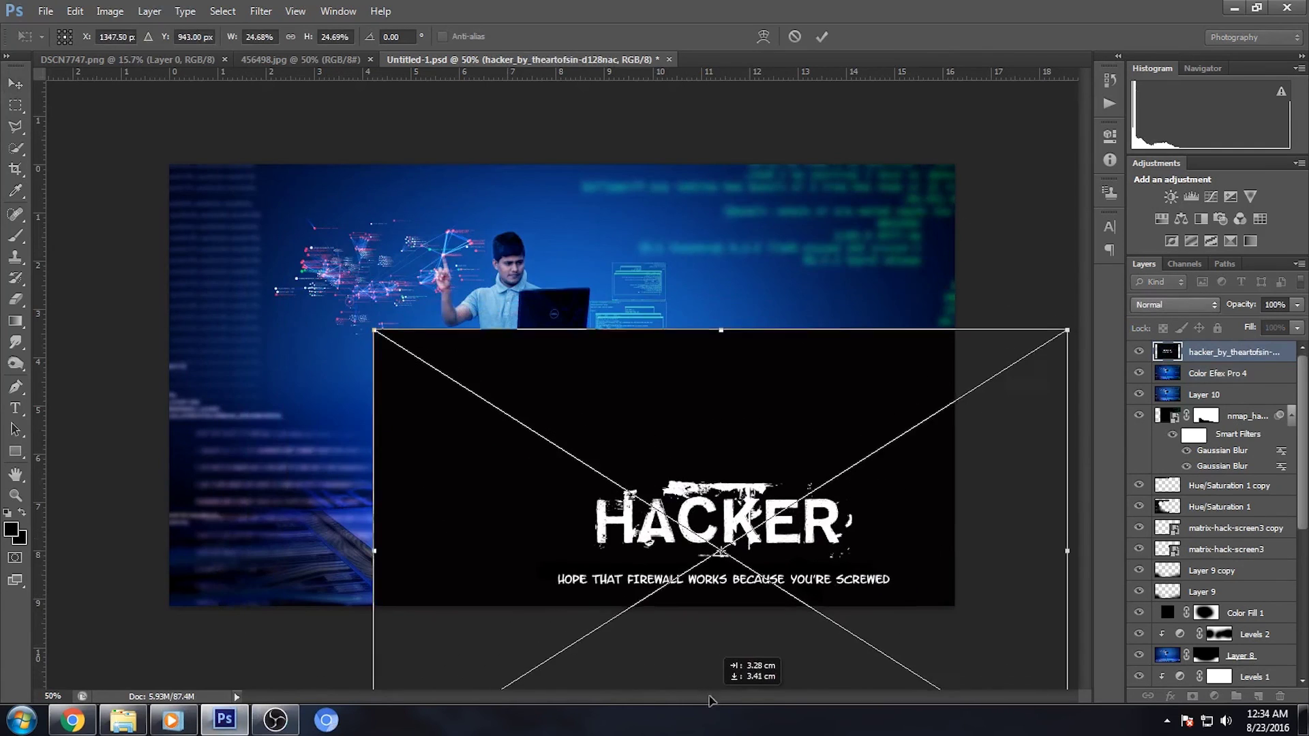
pyautogui.moveTo(727, 650); pyautogui.dragTo(739, 722)
pyautogui.press('Return')
pyautogui.click(1190, 307)
pyautogui.click(1143, 389)
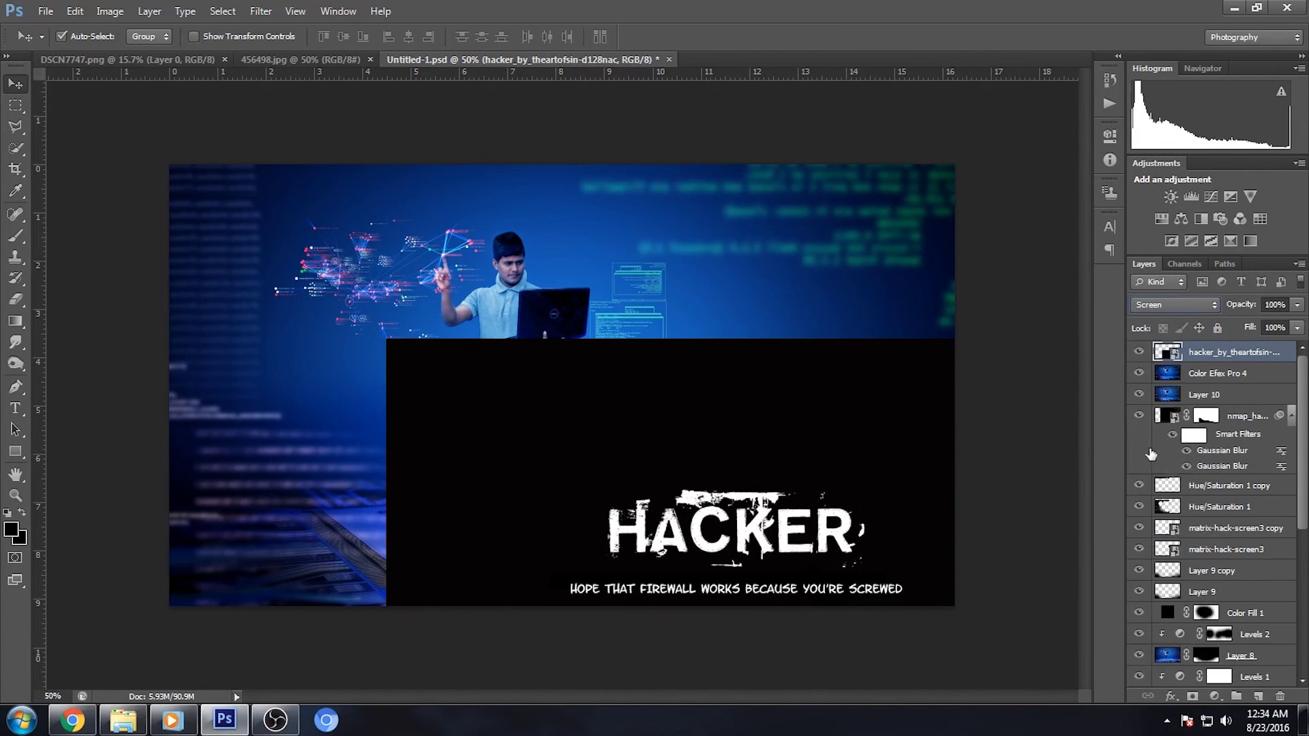
pyautogui.moveTo(754, 549); pyautogui.dragTo(741, 549)
# Rasterize the title, merge in a clipped Levels darkening its black, and reapply Screen
pyautogui.rightClick(1187, 354)
pyautogui.click(1060, 295)
pyautogui.click(1191, 196)
pyautogui.click(965, 401)
pyautogui.moveTo(947, 293); pyautogui.dragTo(960, 294)
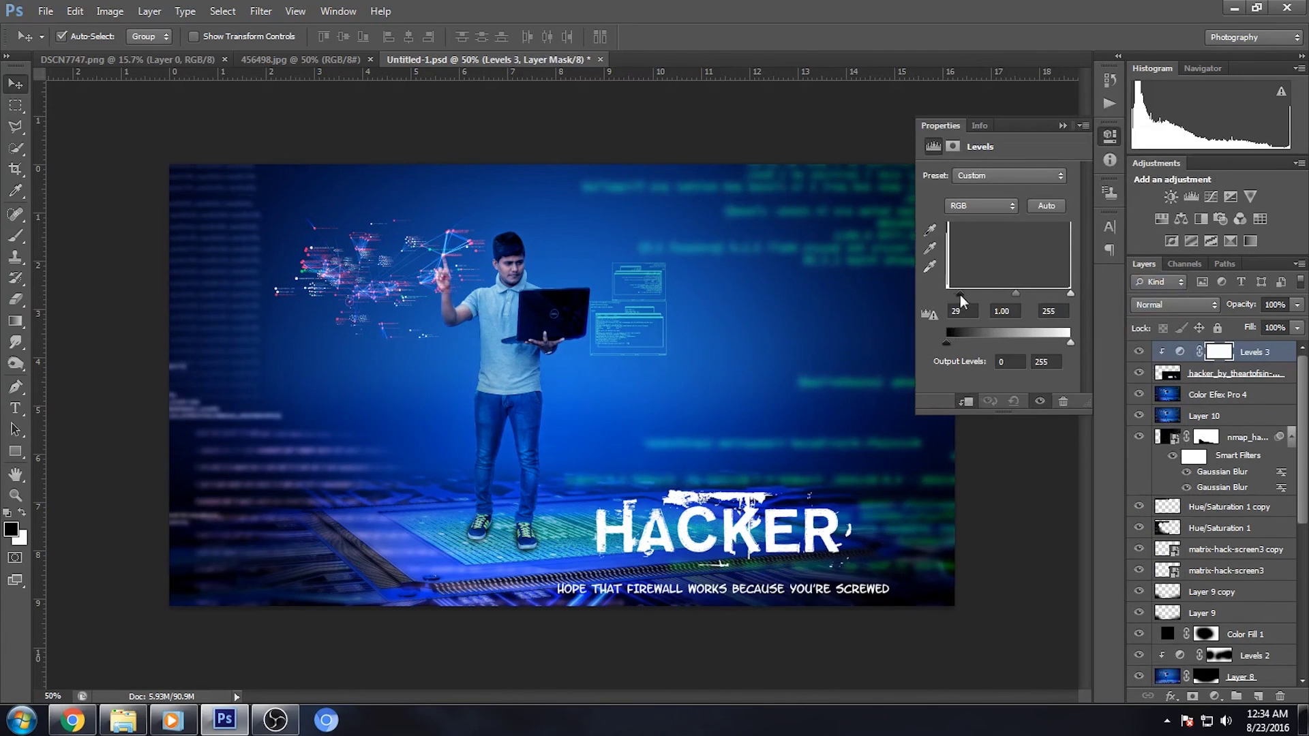
pyautogui.keyDown('shift'); pyautogui.click(1215, 373); pyautogui.keyUp('shift')
pyautogui.hotkey('ctrl', 'e')
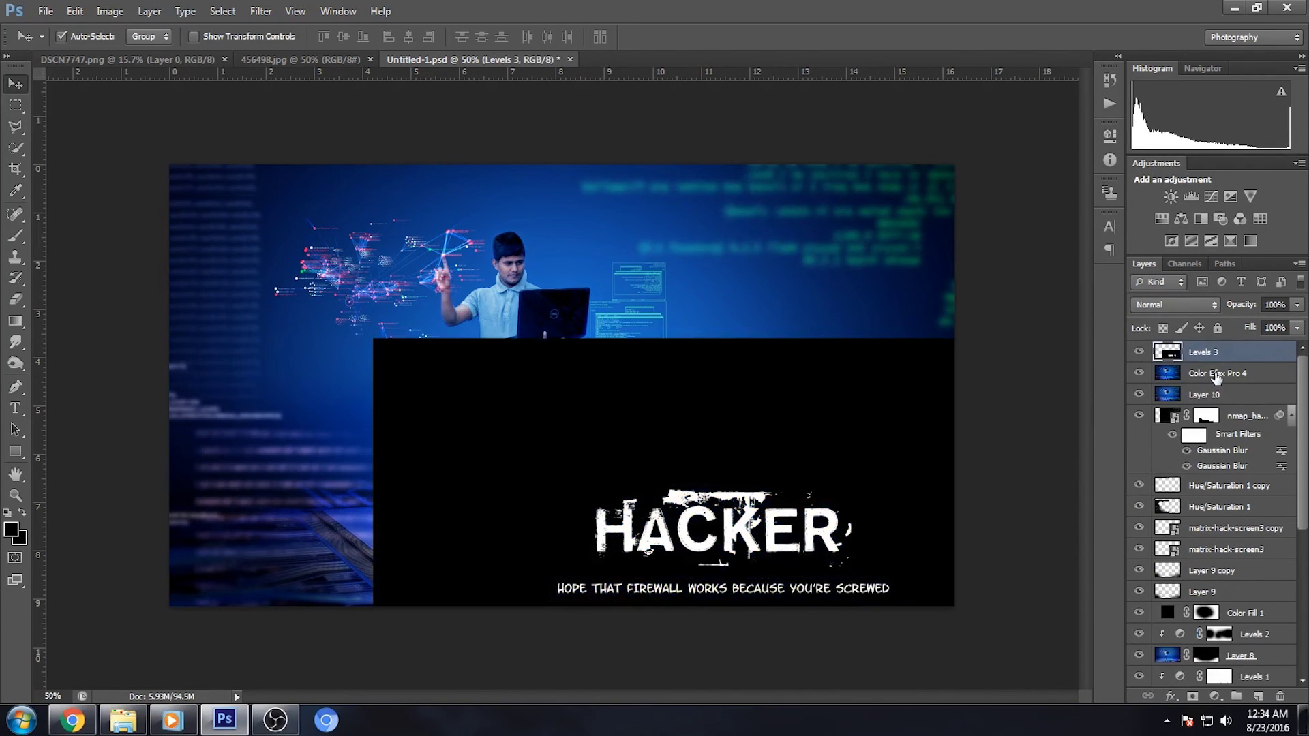
pyautogui.click(1186, 308)
pyautogui.click(1159, 448)
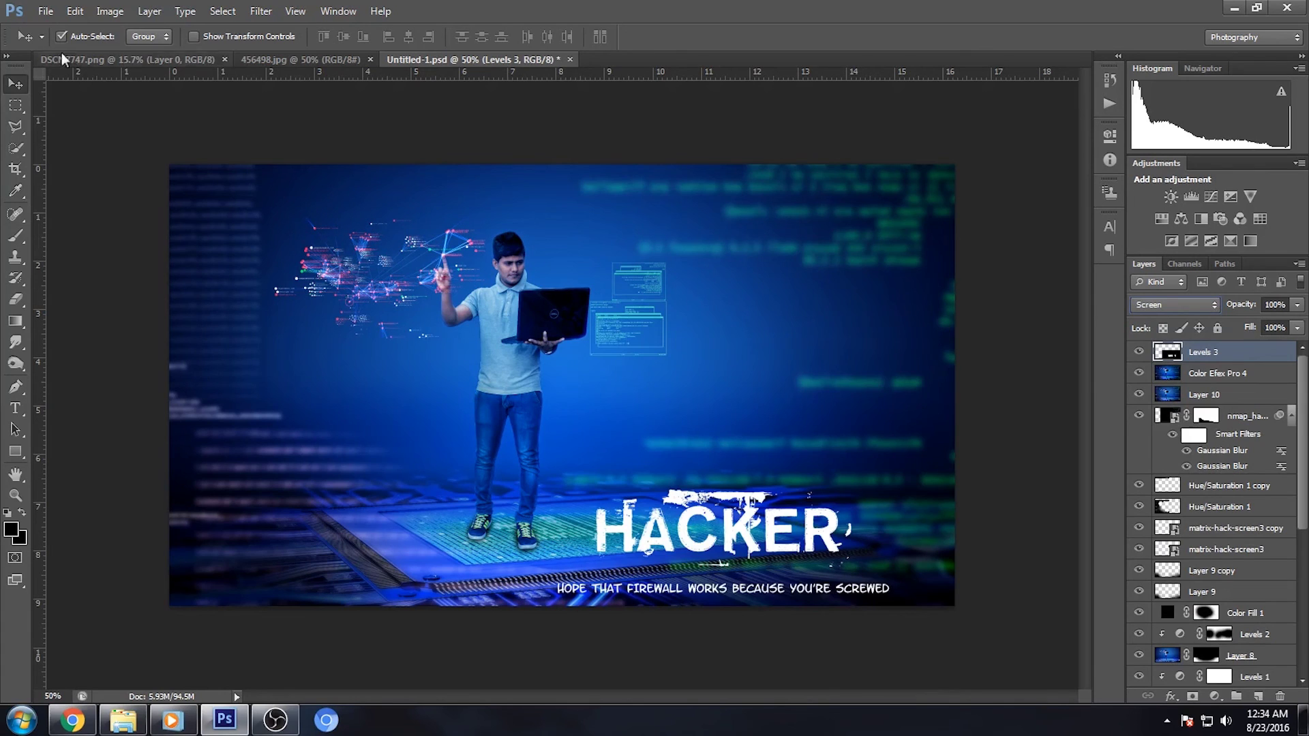
pyautogui.moveTo(768, 551); pyautogui.dragTo(731, 554)
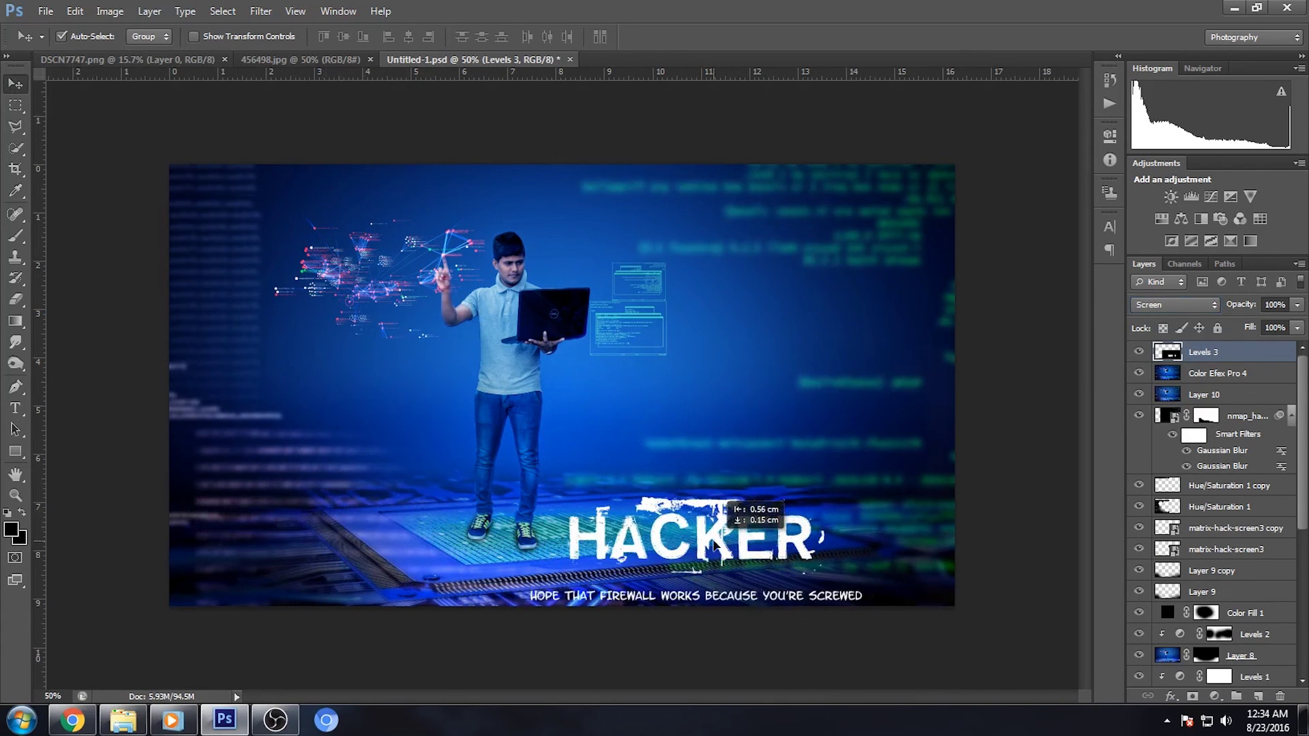
# Add a layer mask to the title and nudge it slightly up and right
pyautogui.click(1191, 695)
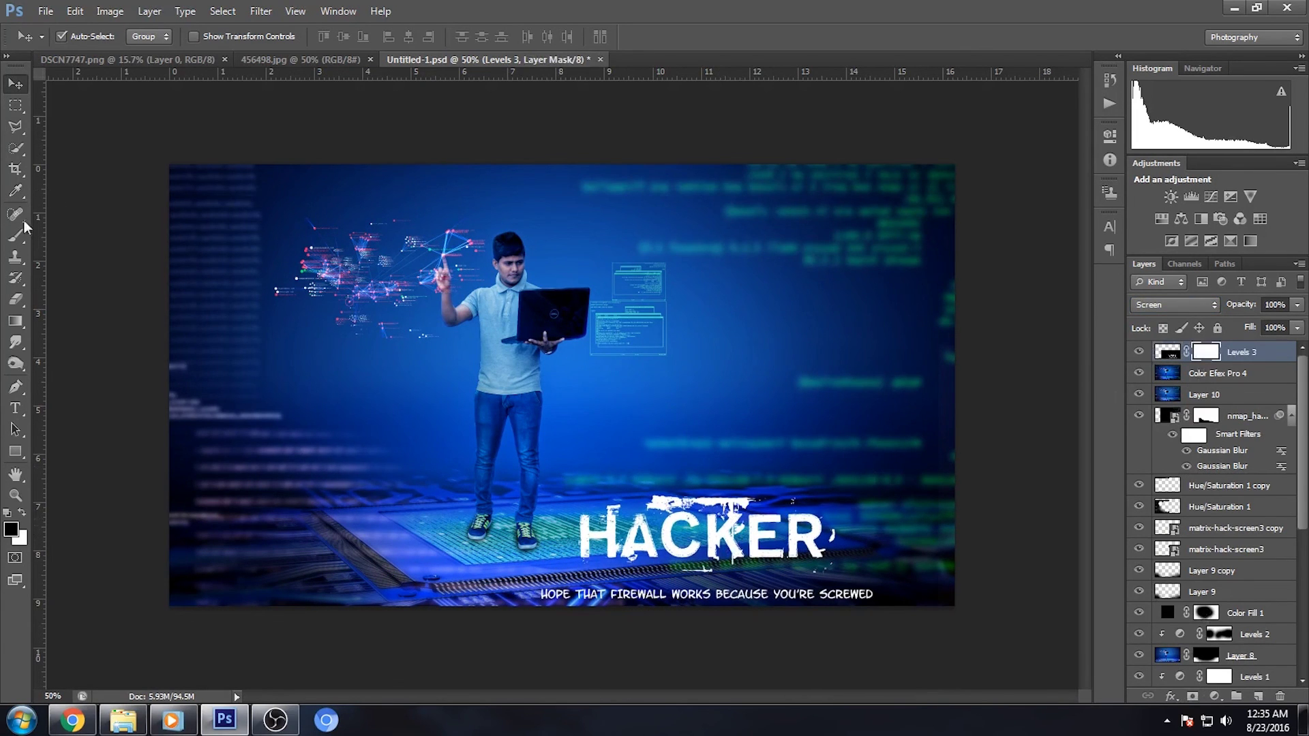
pyautogui.press('b')
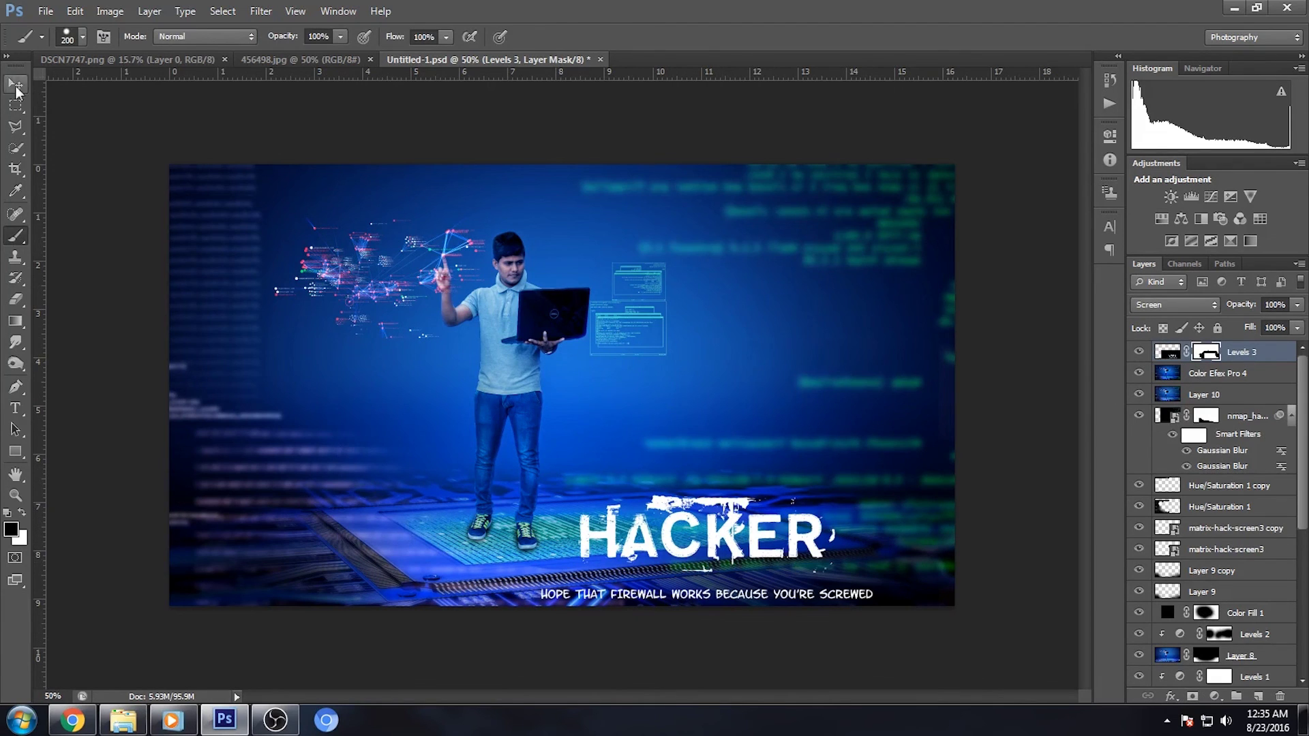
pyautogui.press('v')
pyautogui.hotkey('shift', 'Up')
pyautogui.hotkey('shift', 'Right')
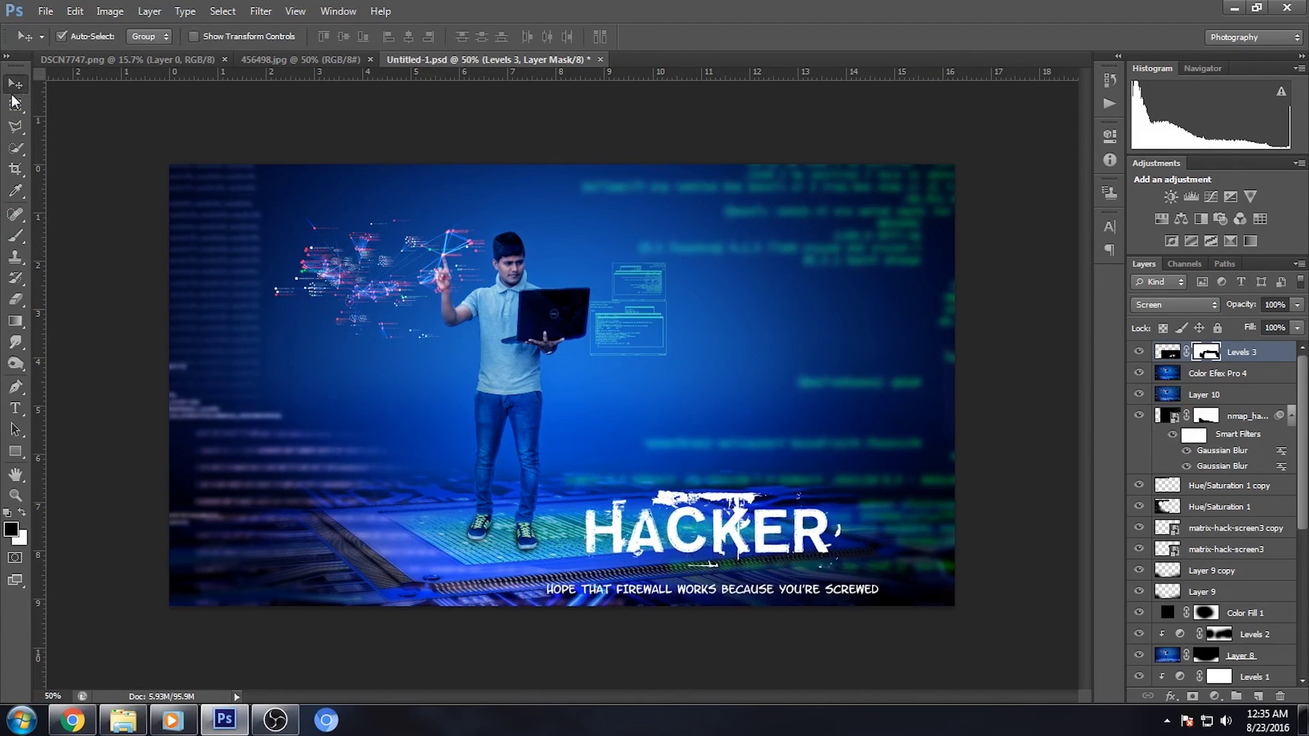
pyautogui.click(15, 105)
# Copy and paste a rectangle around the tagline, then undo the pasted white bar
pyautogui.moveTo(531, 581); pyautogui.dragTo(884, 605)
pyautogui.click(75, 11)
pyautogui.click(87, 122)
pyautogui.click(75, 11)
pyautogui.click(95, 152)
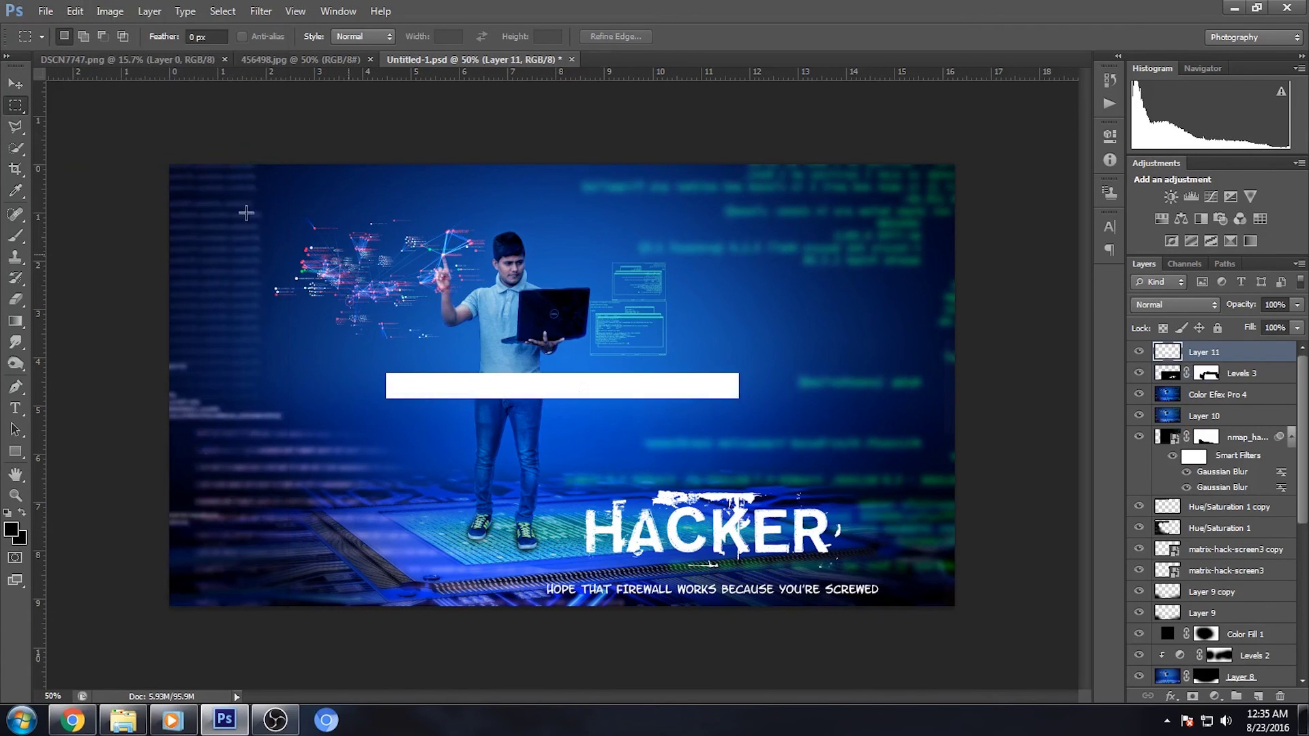
pyautogui.hotkey('ctrl', 'z')
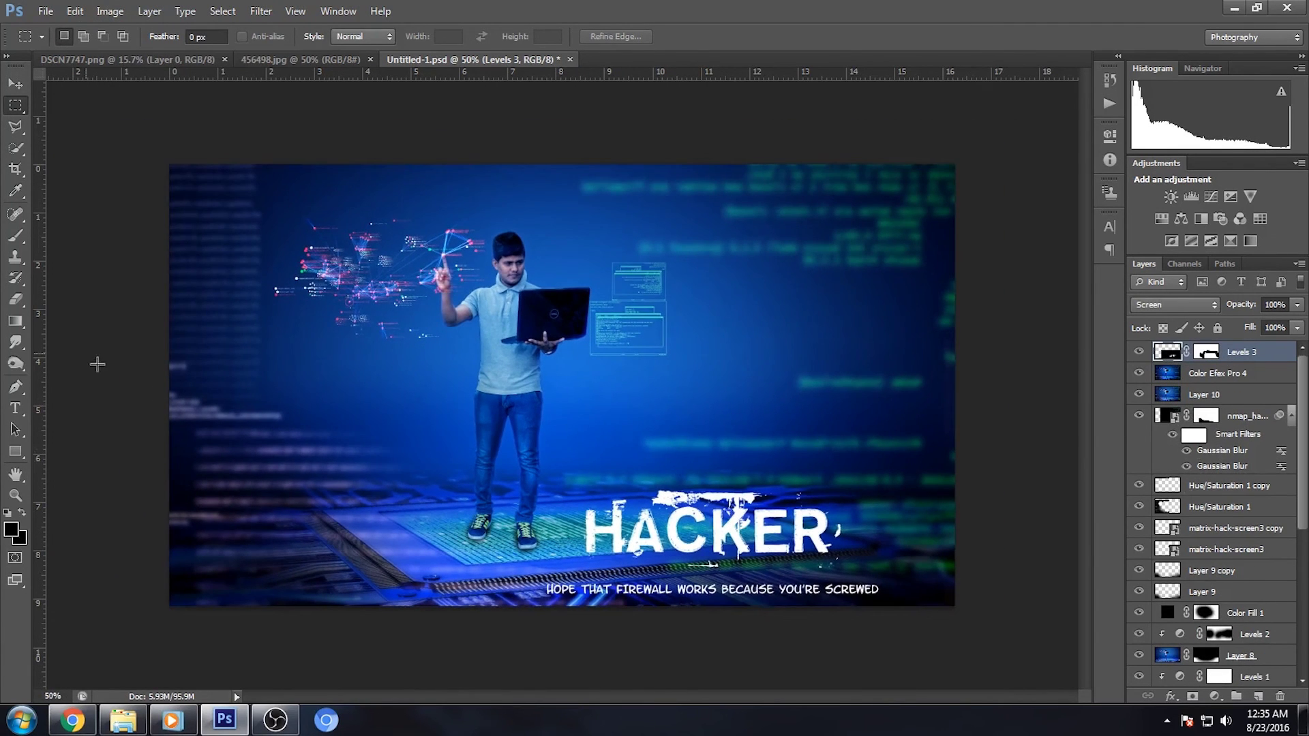
# Outline the tagline with the Polygonal Lasso and cut-paste it onto its own layer
pyautogui.press('l')
pyautogui.click(535, 627)
pyautogui.click(897, 635)
pyautogui.click(902, 581)
pyautogui.click(533, 583)
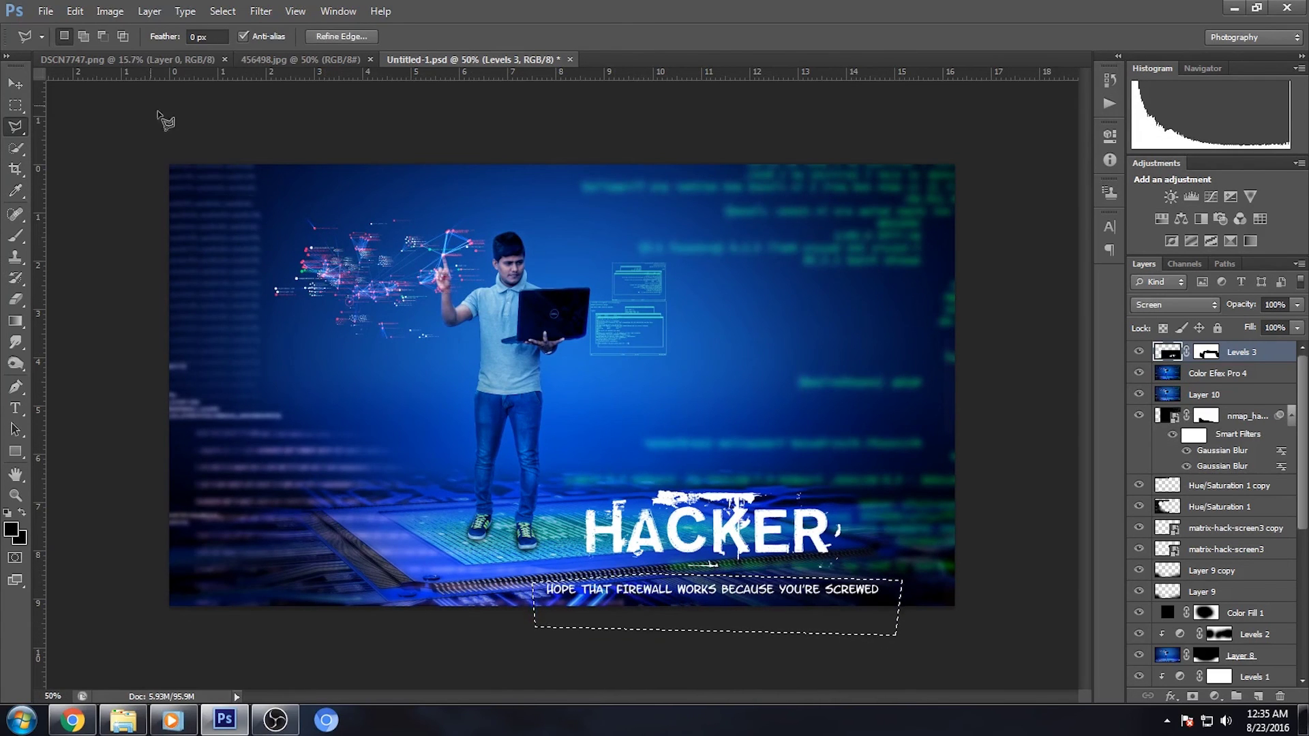
pyautogui.click(75, 11)
pyautogui.click(89, 106)
pyautogui.click(75, 11)
pyautogui.click(102, 152)
# Move the tagline layer to the image bottom and blend it with Screen
pyautogui.press('v')
pyautogui.moveTo(506, 398); pyautogui.dragTo(666, 599)
pyautogui.click(1167, 304)
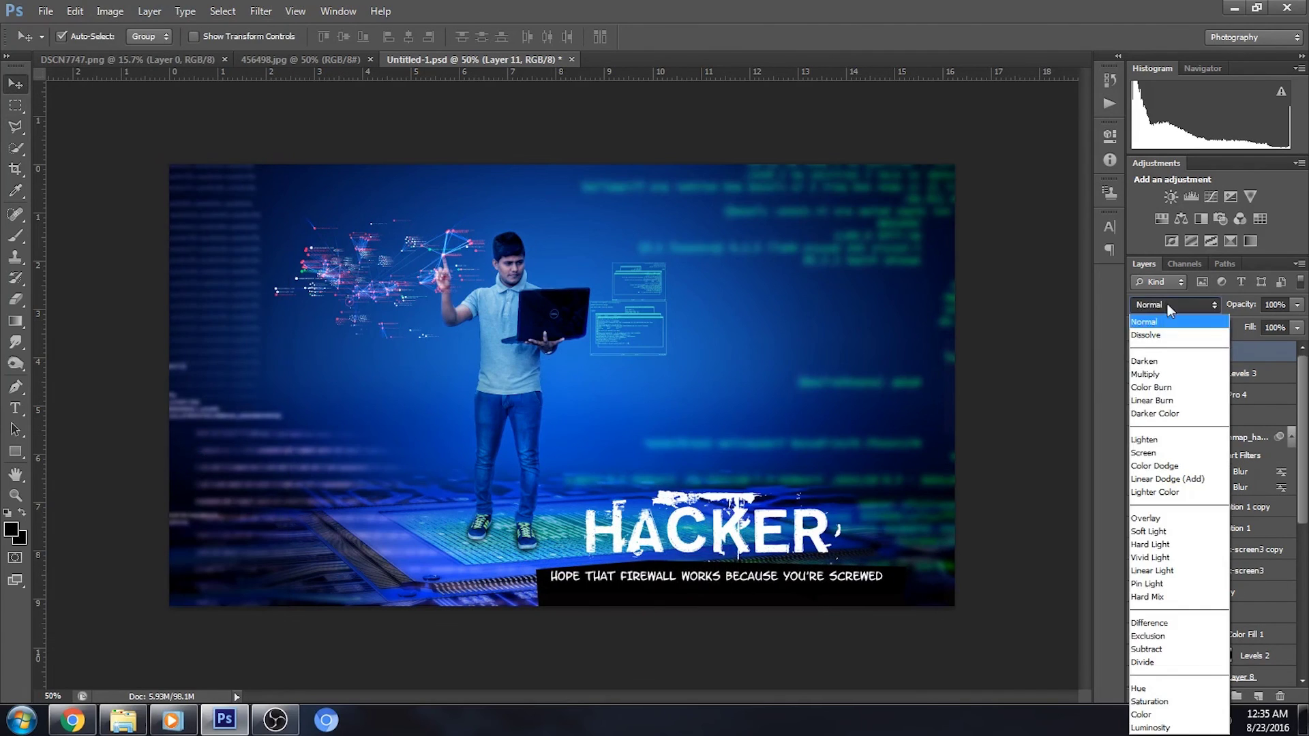
pyautogui.click(1143, 453)
pyautogui.moveTo(715, 582); pyautogui.dragTo(711, 580)
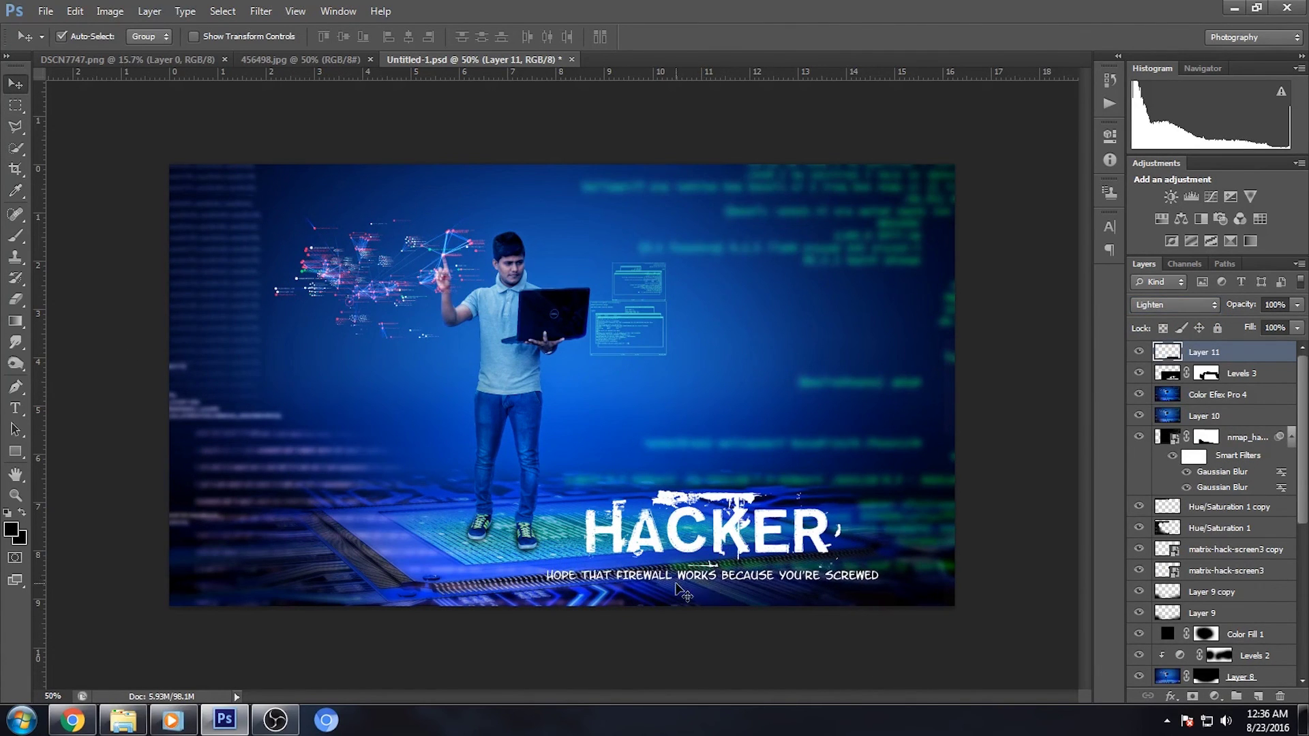
# Select the title and tagline layers together and move them down
pyautogui.press('z')
pyautogui.keyDown('shift'); pyautogui.click(1227, 375); pyautogui.keyUp('shift')
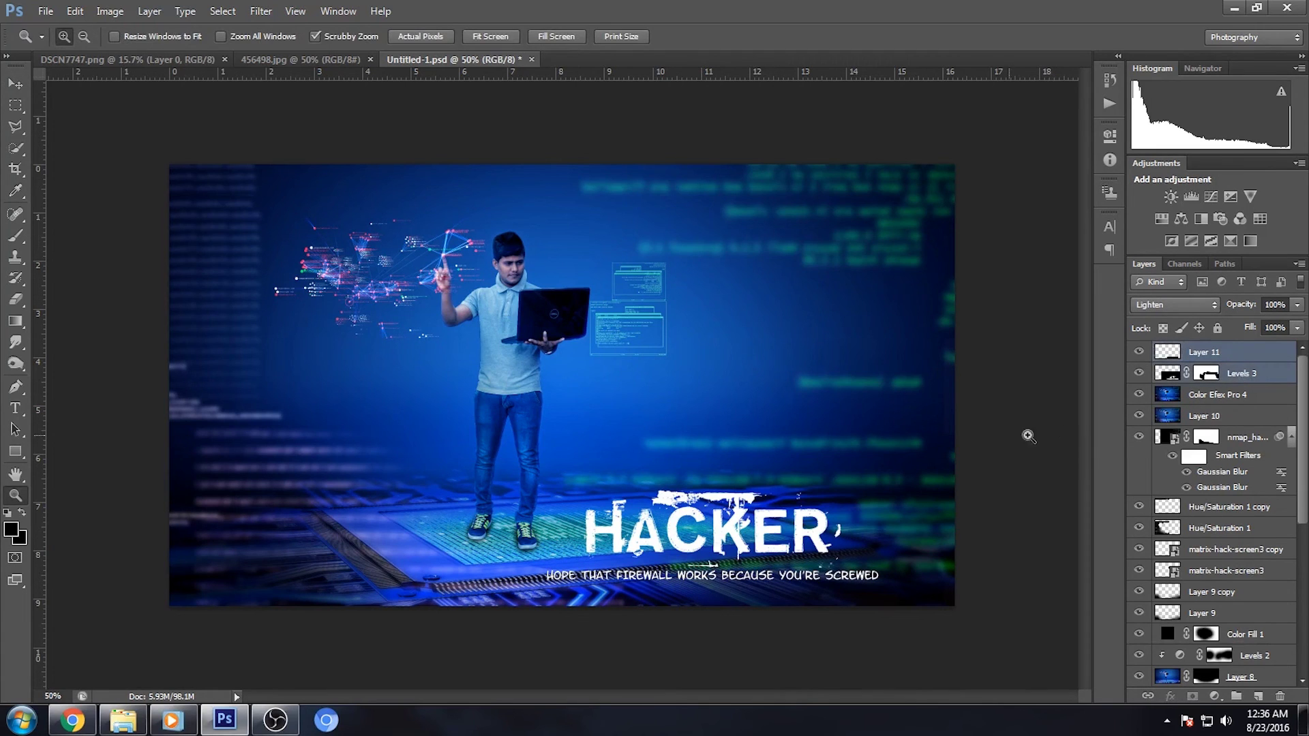
pyautogui.press('v')
pyautogui.moveTo(561, 496); pyautogui.dragTo(659, 591)
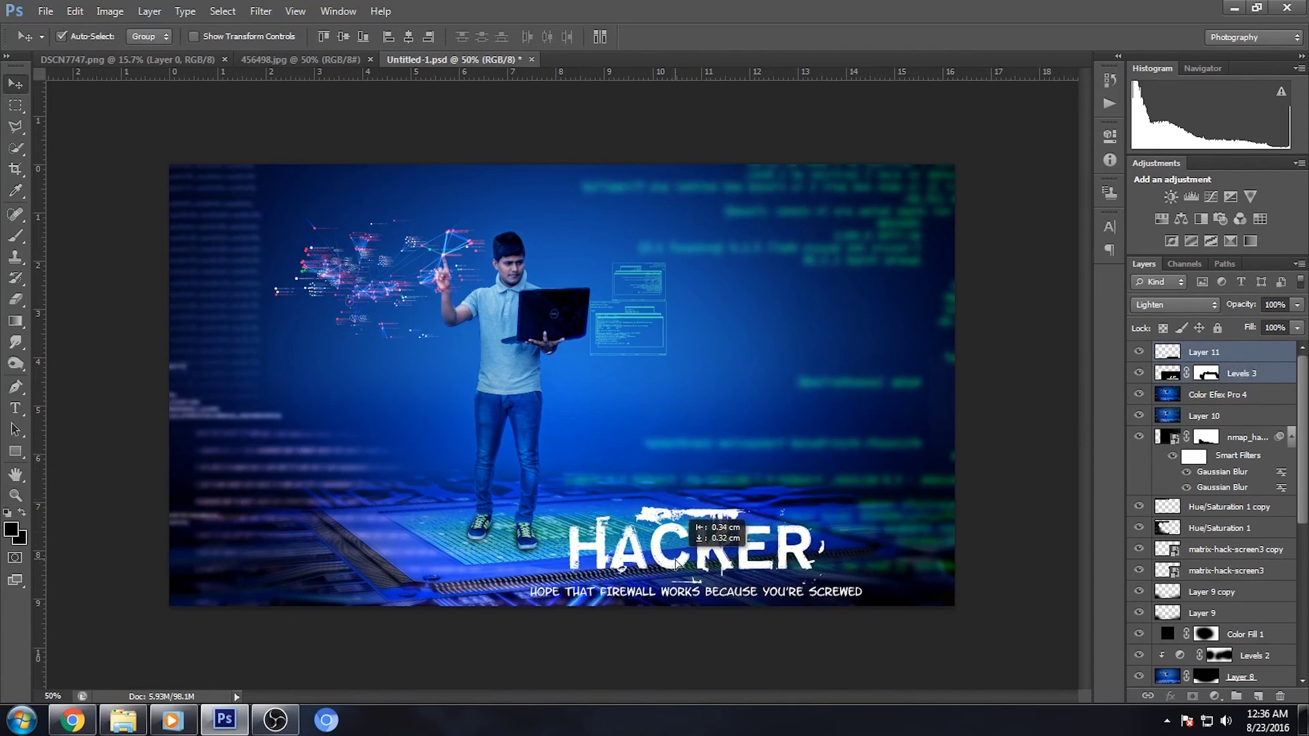
pyautogui.click(1220, 395)
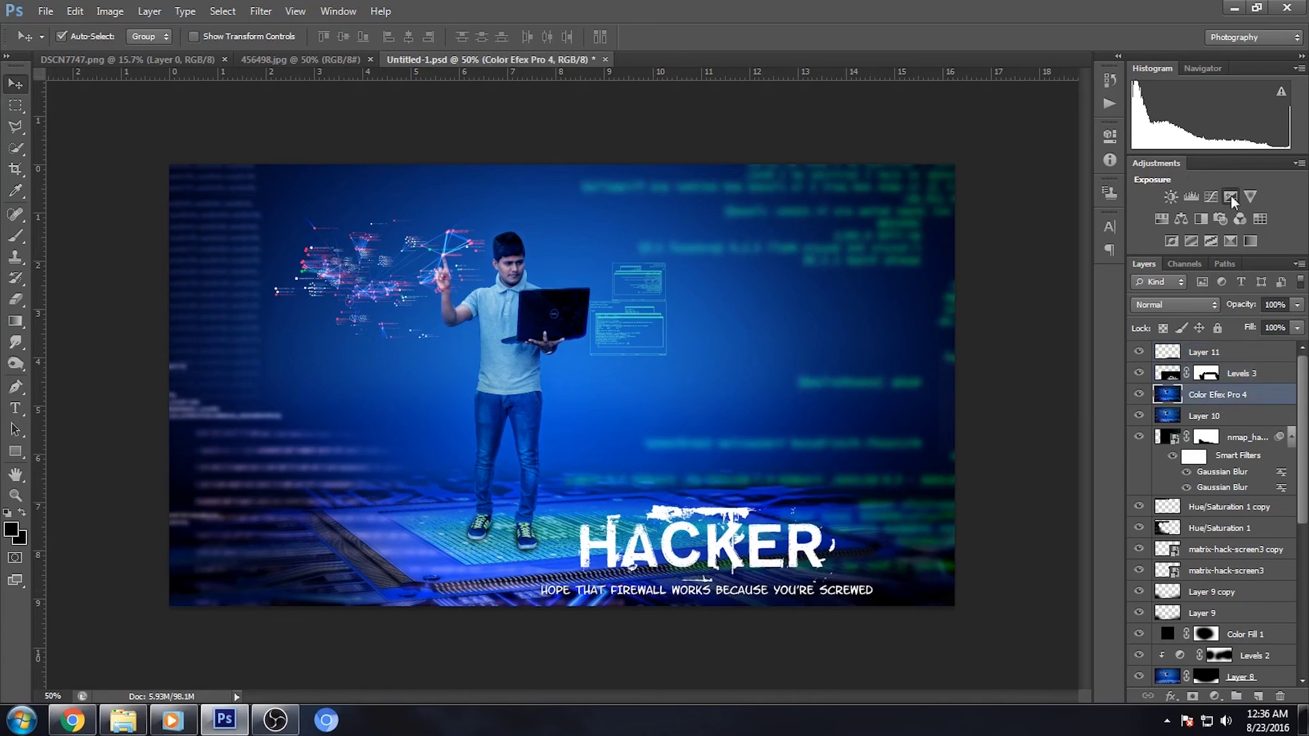
# Add an Exposure adjustment at +0.15 and brush its mask to lift the centre around the man
pyautogui.click(1230, 197)
pyautogui.moveTo(998, 217); pyautogui.dragTo(1001, 217)
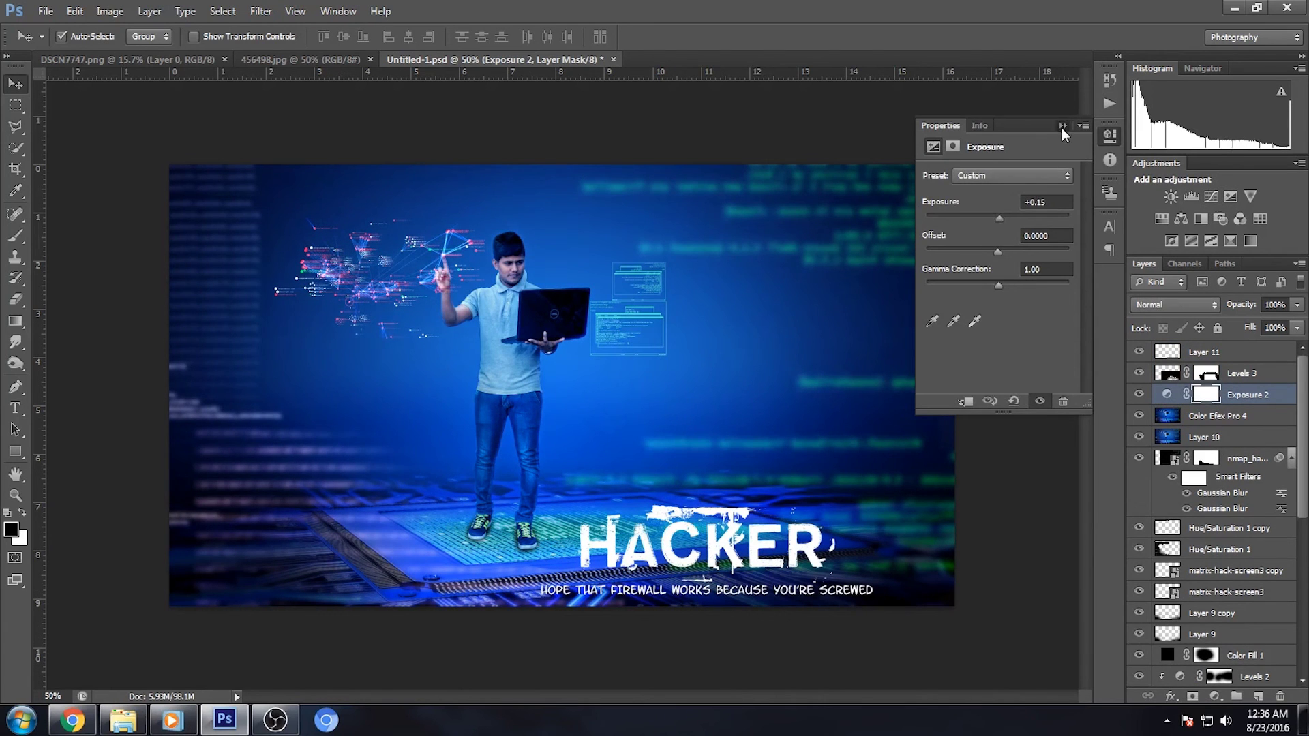
pyautogui.click(1110, 136)
pyautogui.click(15, 236)
pyautogui.rightClick(287, 355)
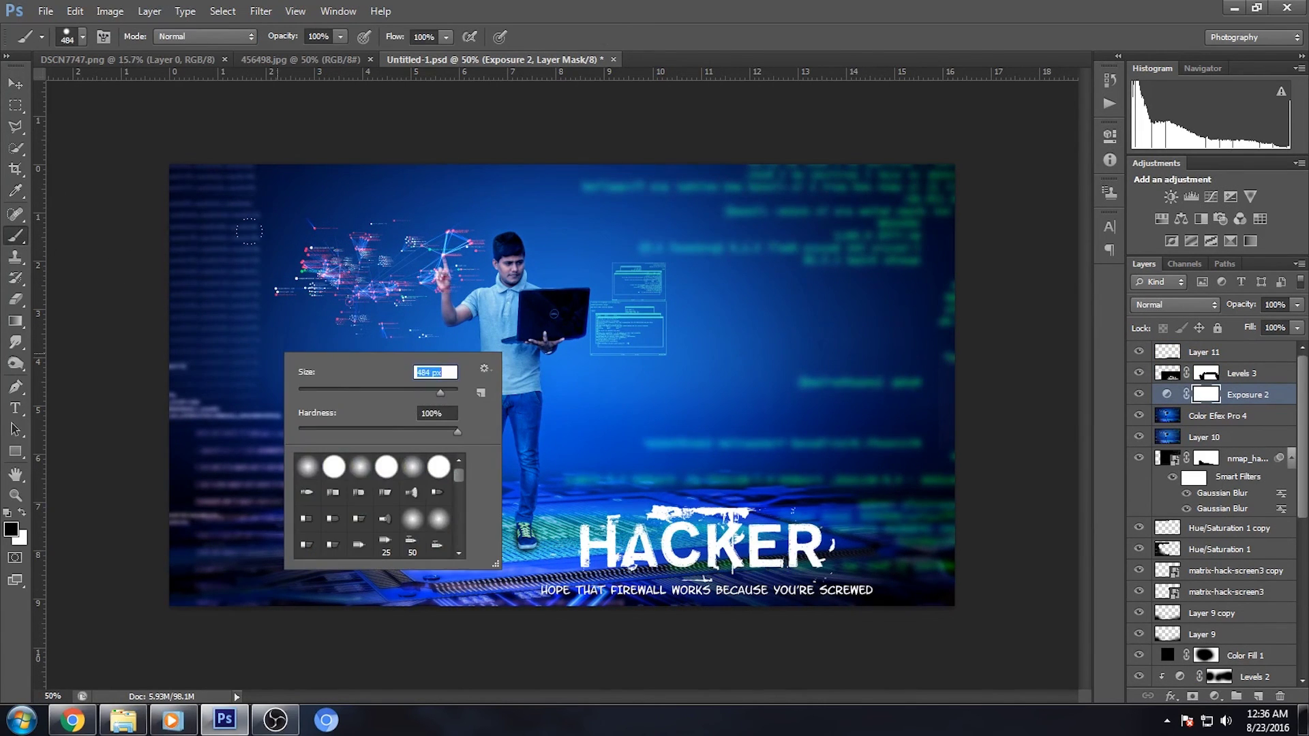
pyautogui.press('Return')
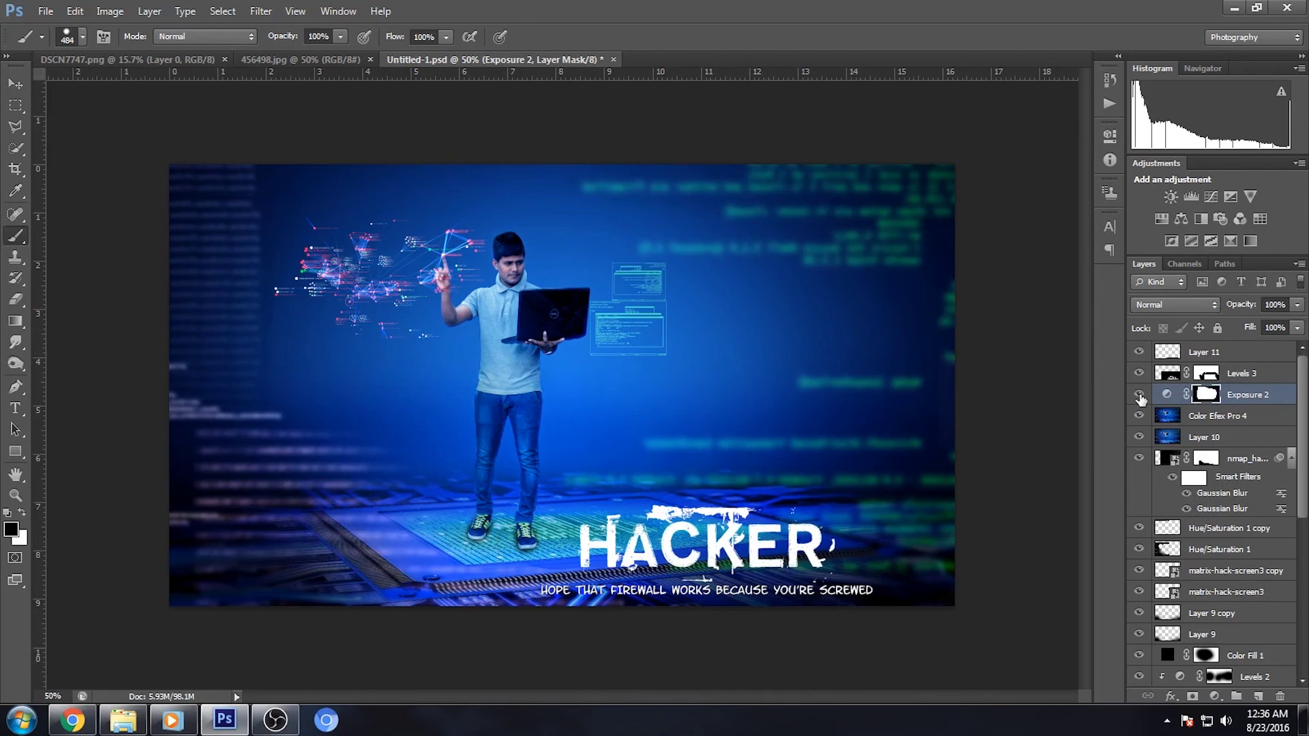
pyautogui.rightClick(631, 279)
pyautogui.press('Return')
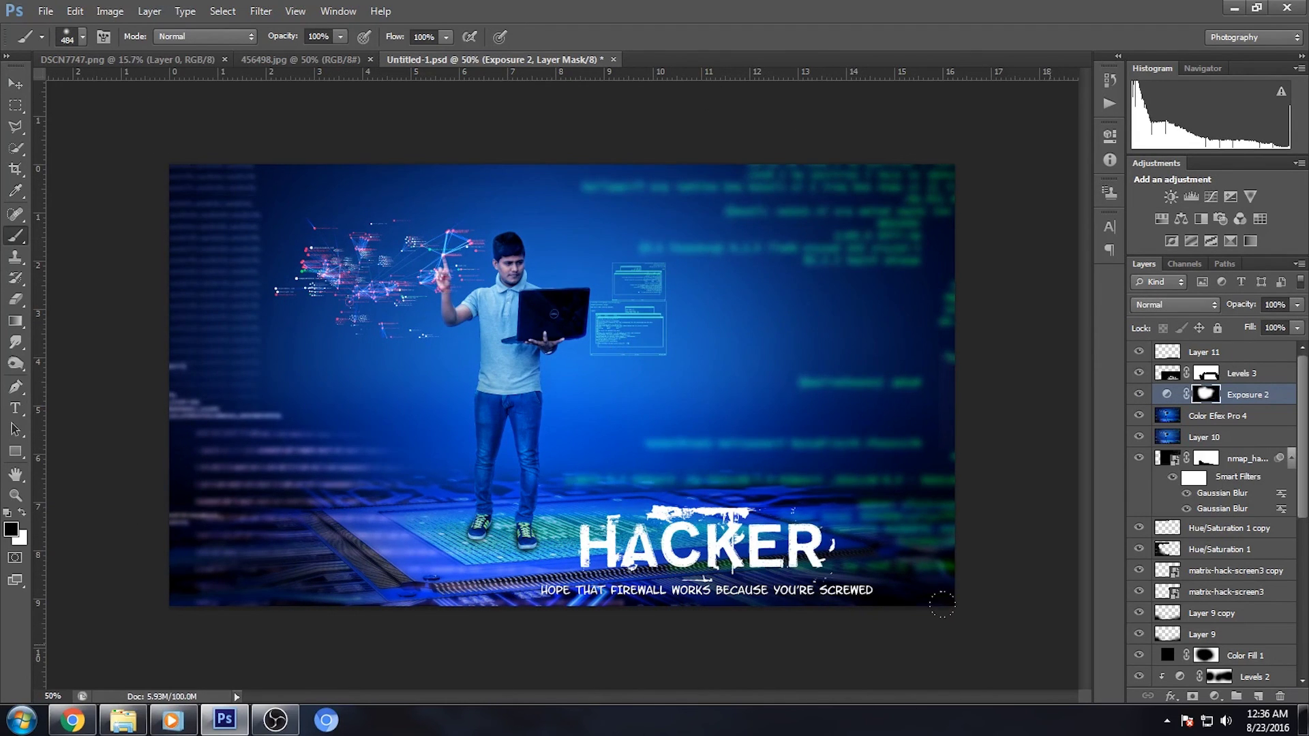
pyautogui.hotkey('ctrl', '+')
pyautogui.hotkey('ctrl', '+')
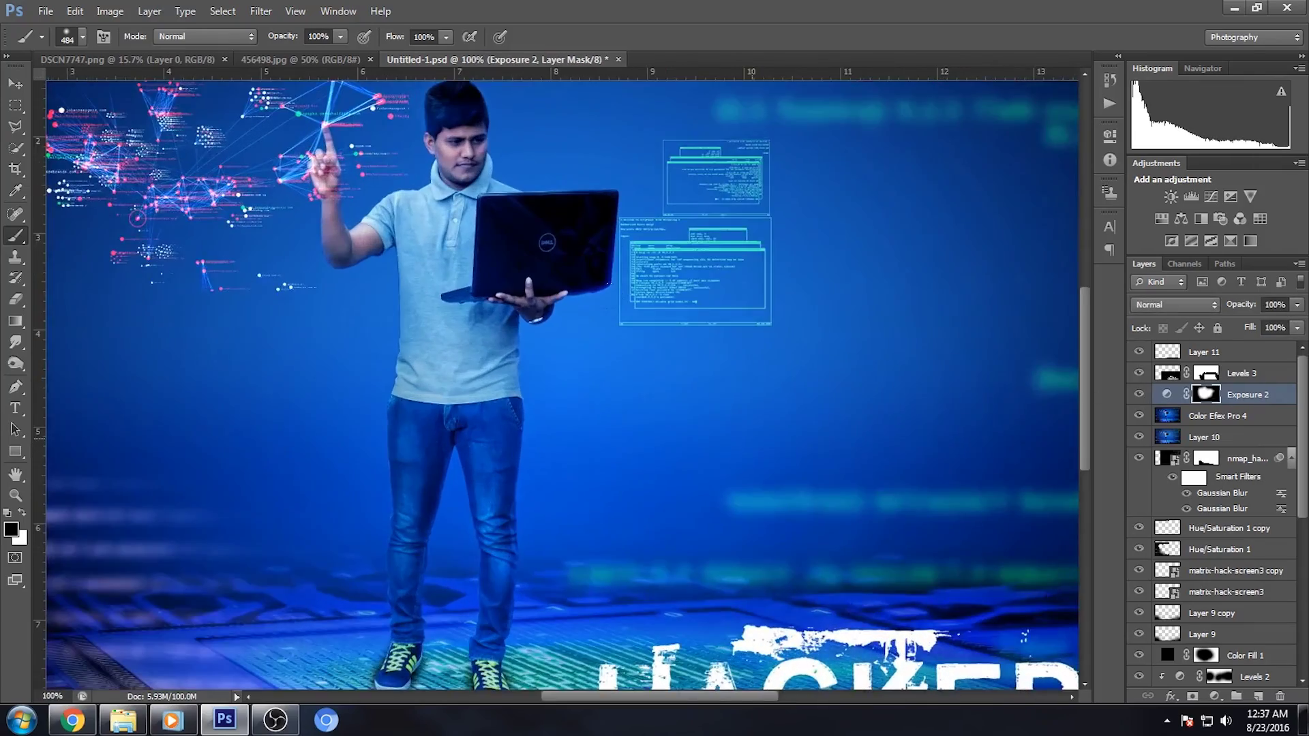